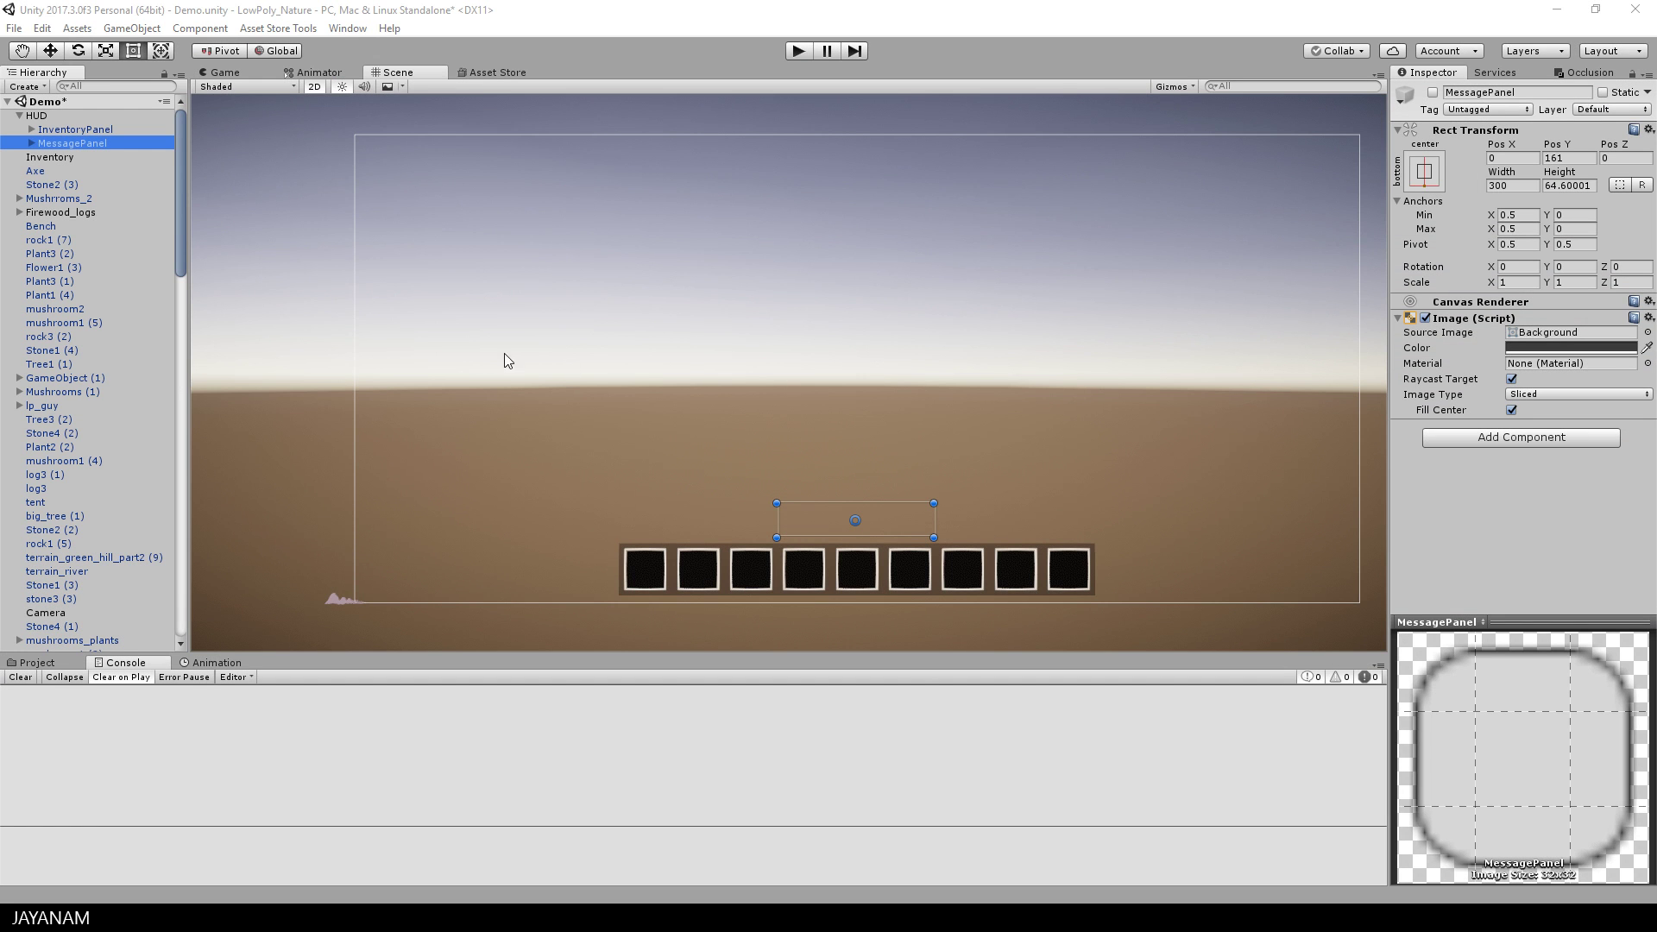
Select the HUD canvas in the Hierarchy and pan the Scene view slightly
{"action": "left_click", "coordinate": [35, 116]}
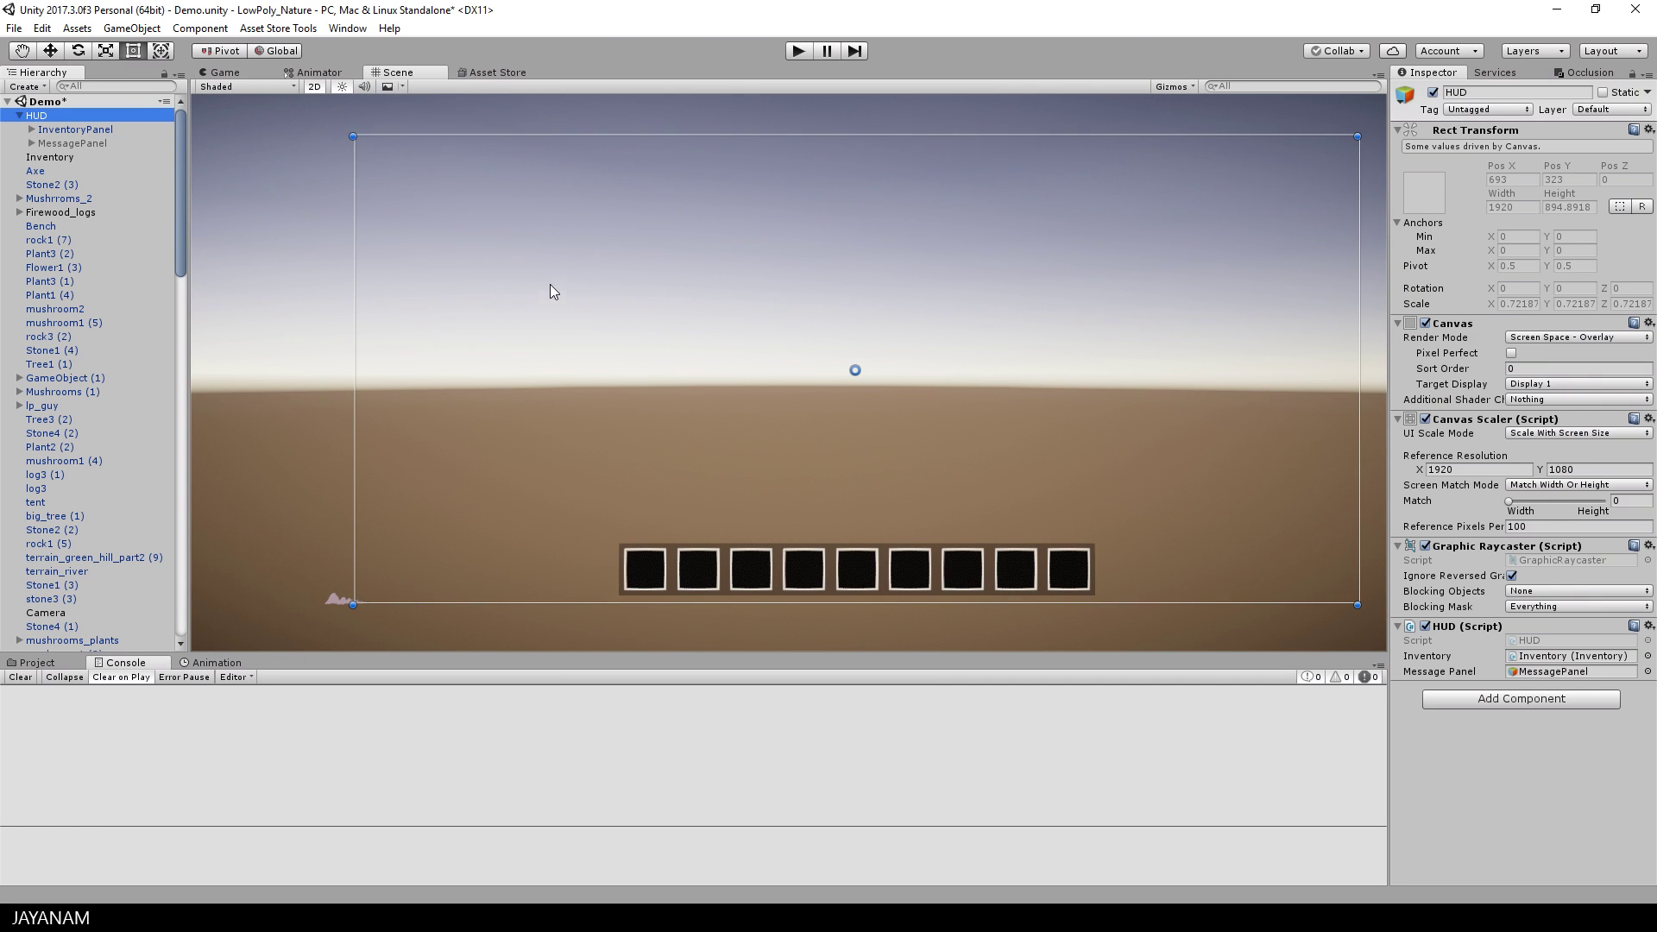
{"action": "middle_click_drag", "start_coordinate": [551, 283], "coordinate": [538, 289]}
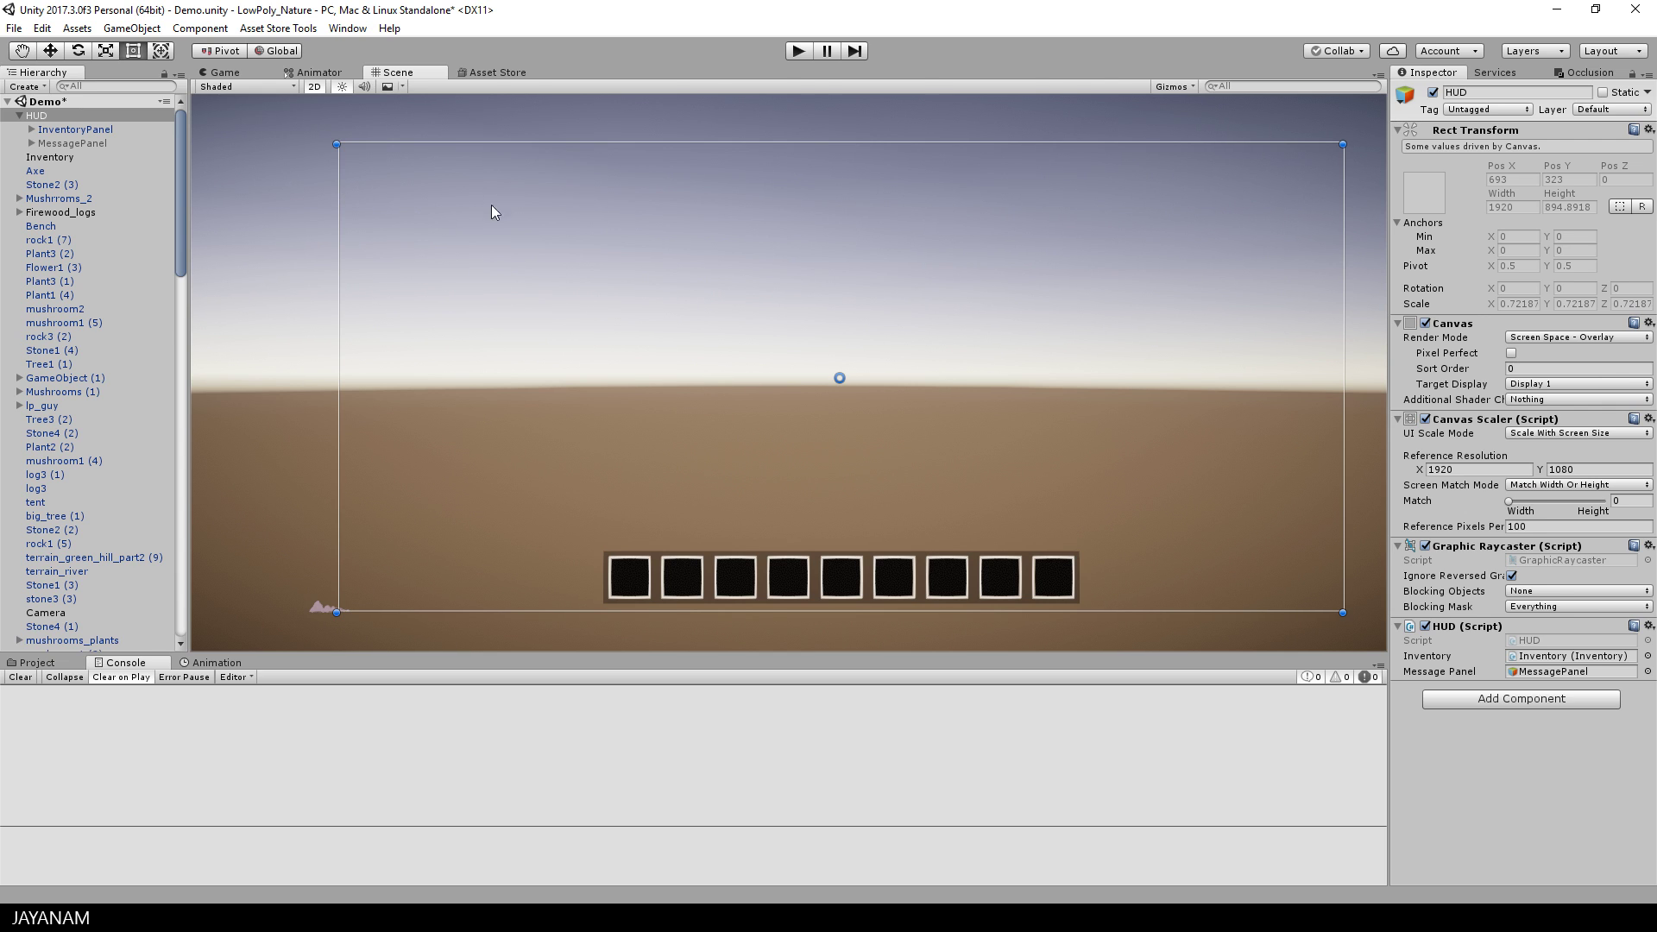
Create an empty child object under HUD named HealthBar
{"action": "right_click", "coordinate": [41, 120]}
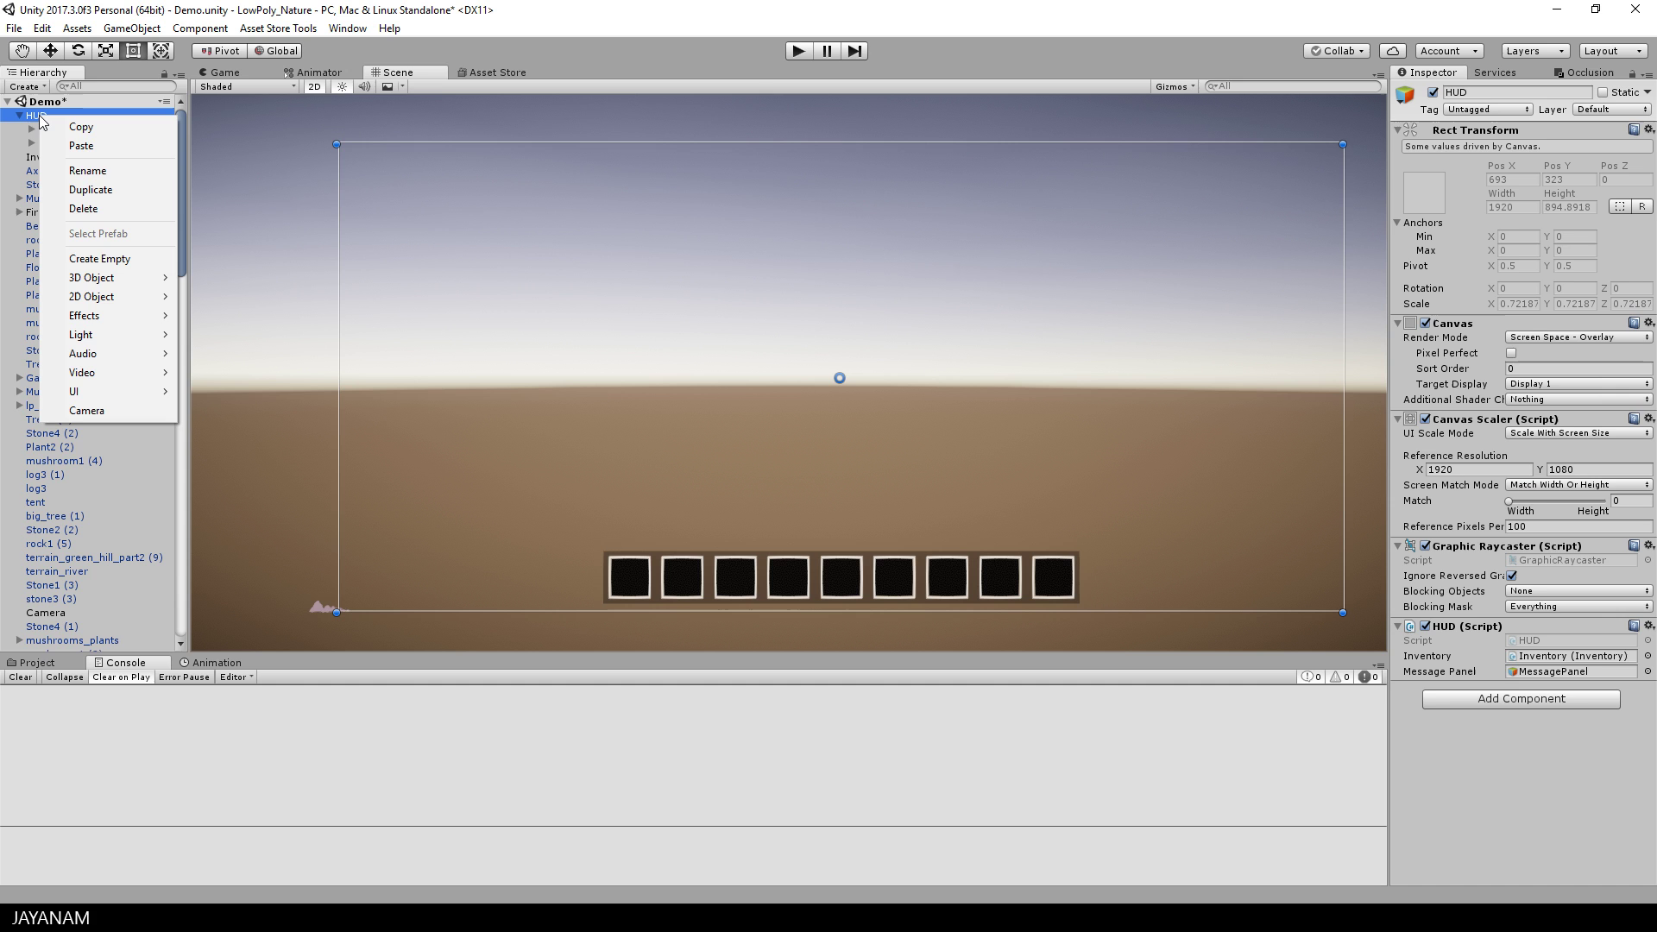
{"action": "left_click", "coordinate": [127, 255]}
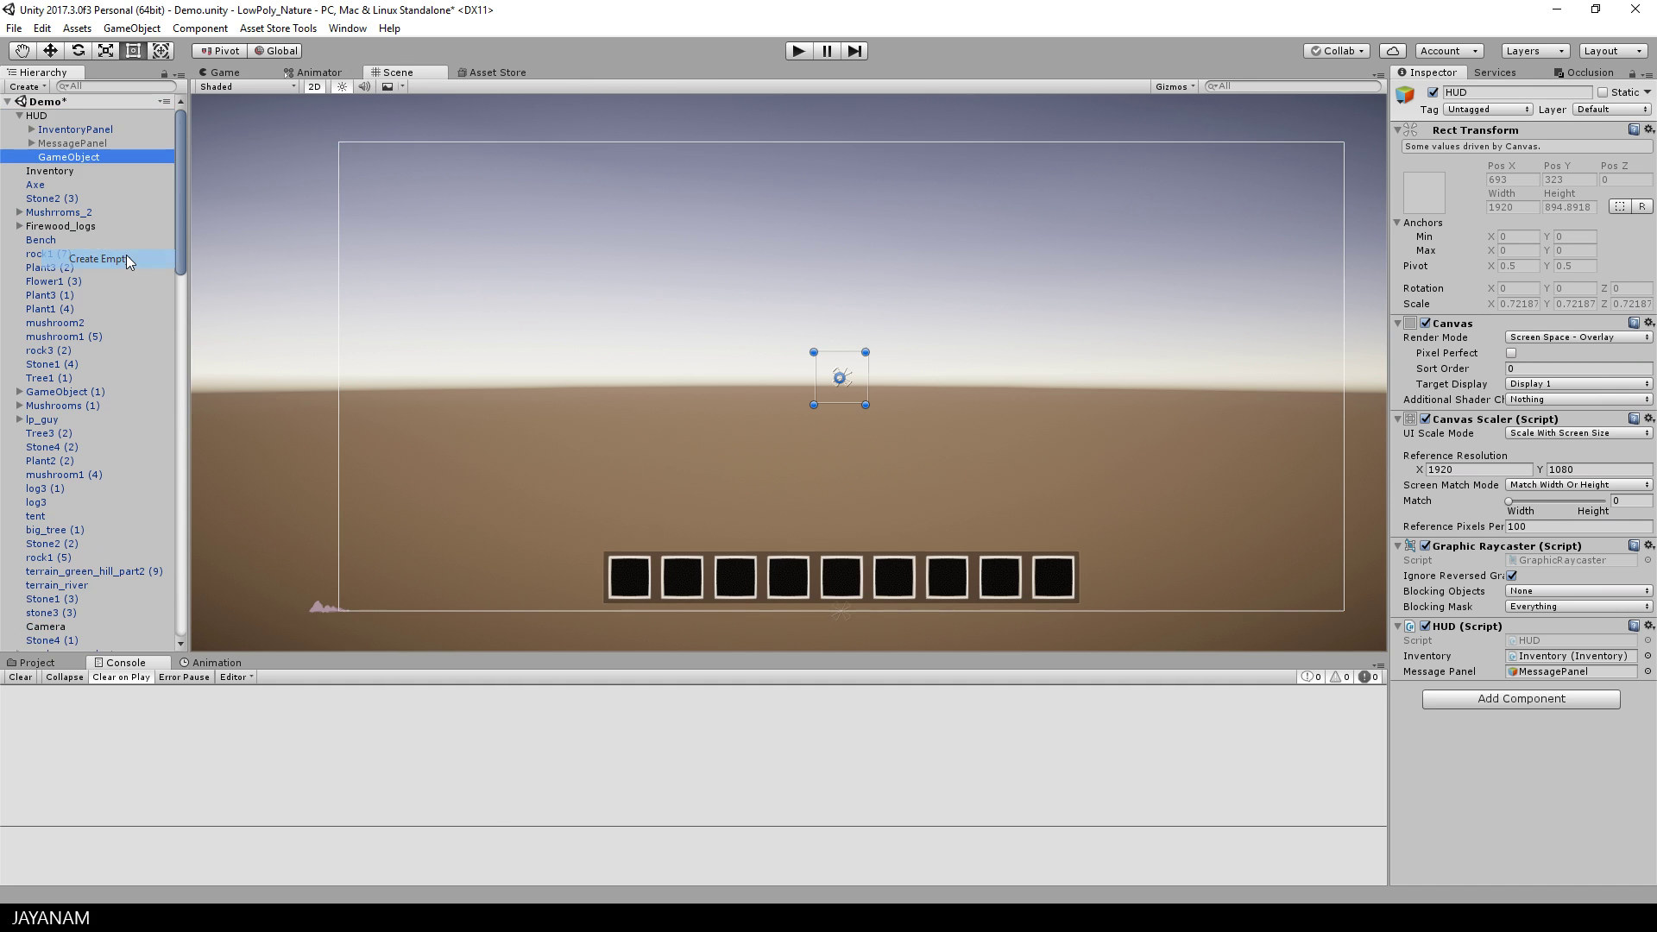
{"action": "left_click", "coordinate": [76, 157]}
{"action": "type", "text": "HealthBar"}
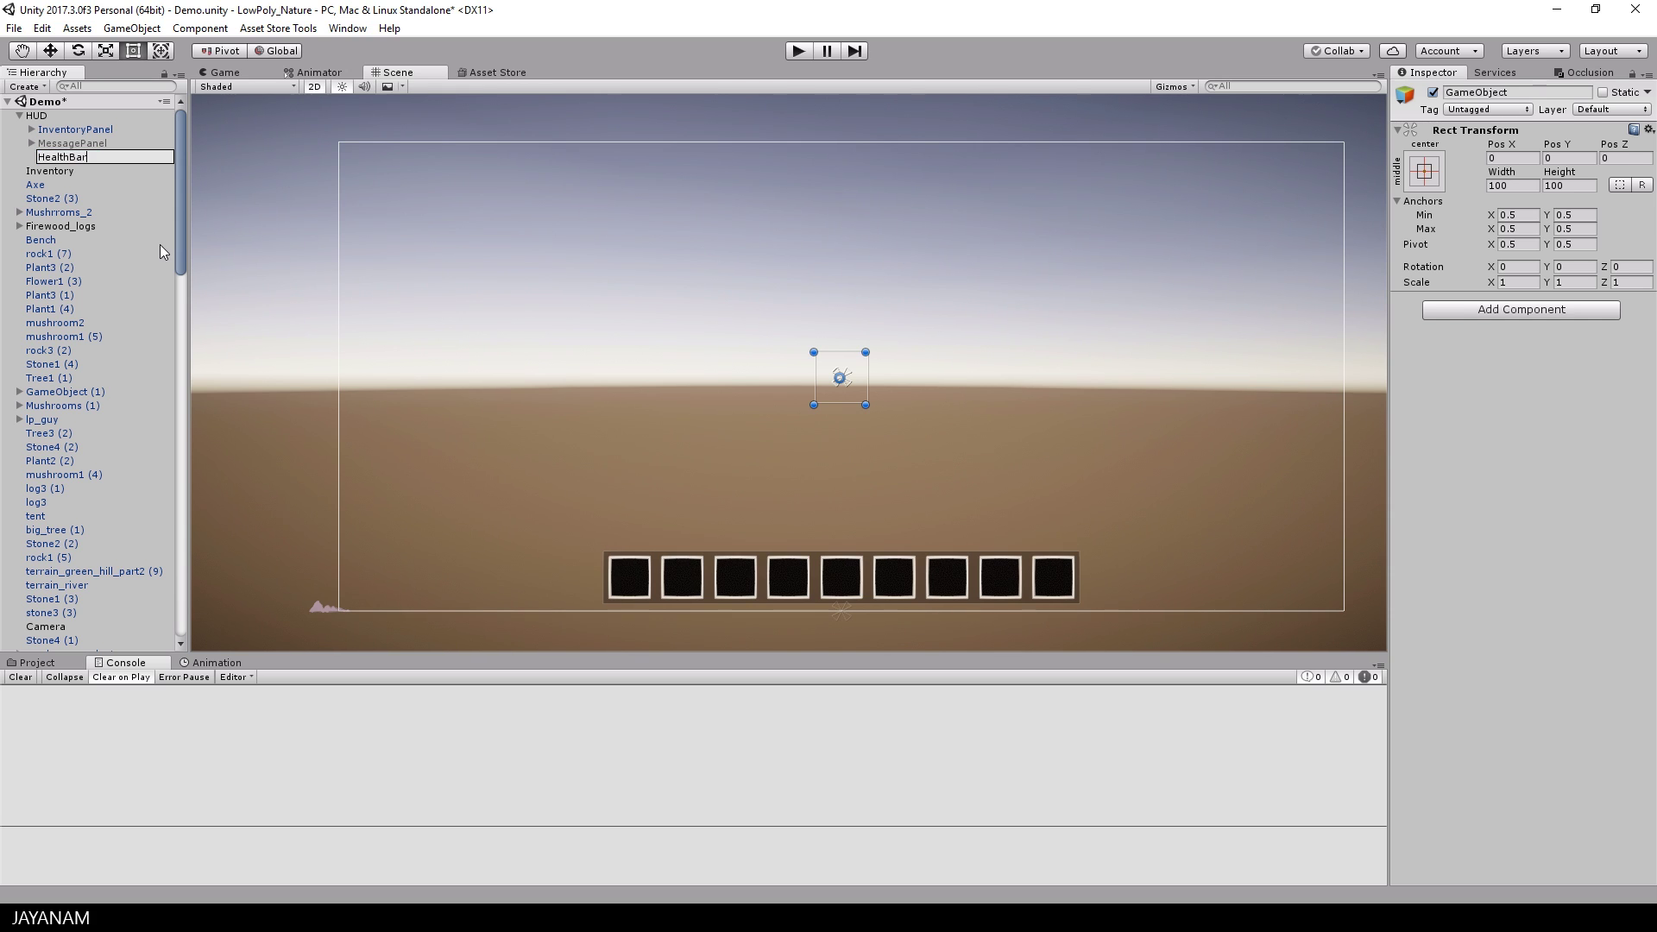
{"action": "key", "text": "Return"}
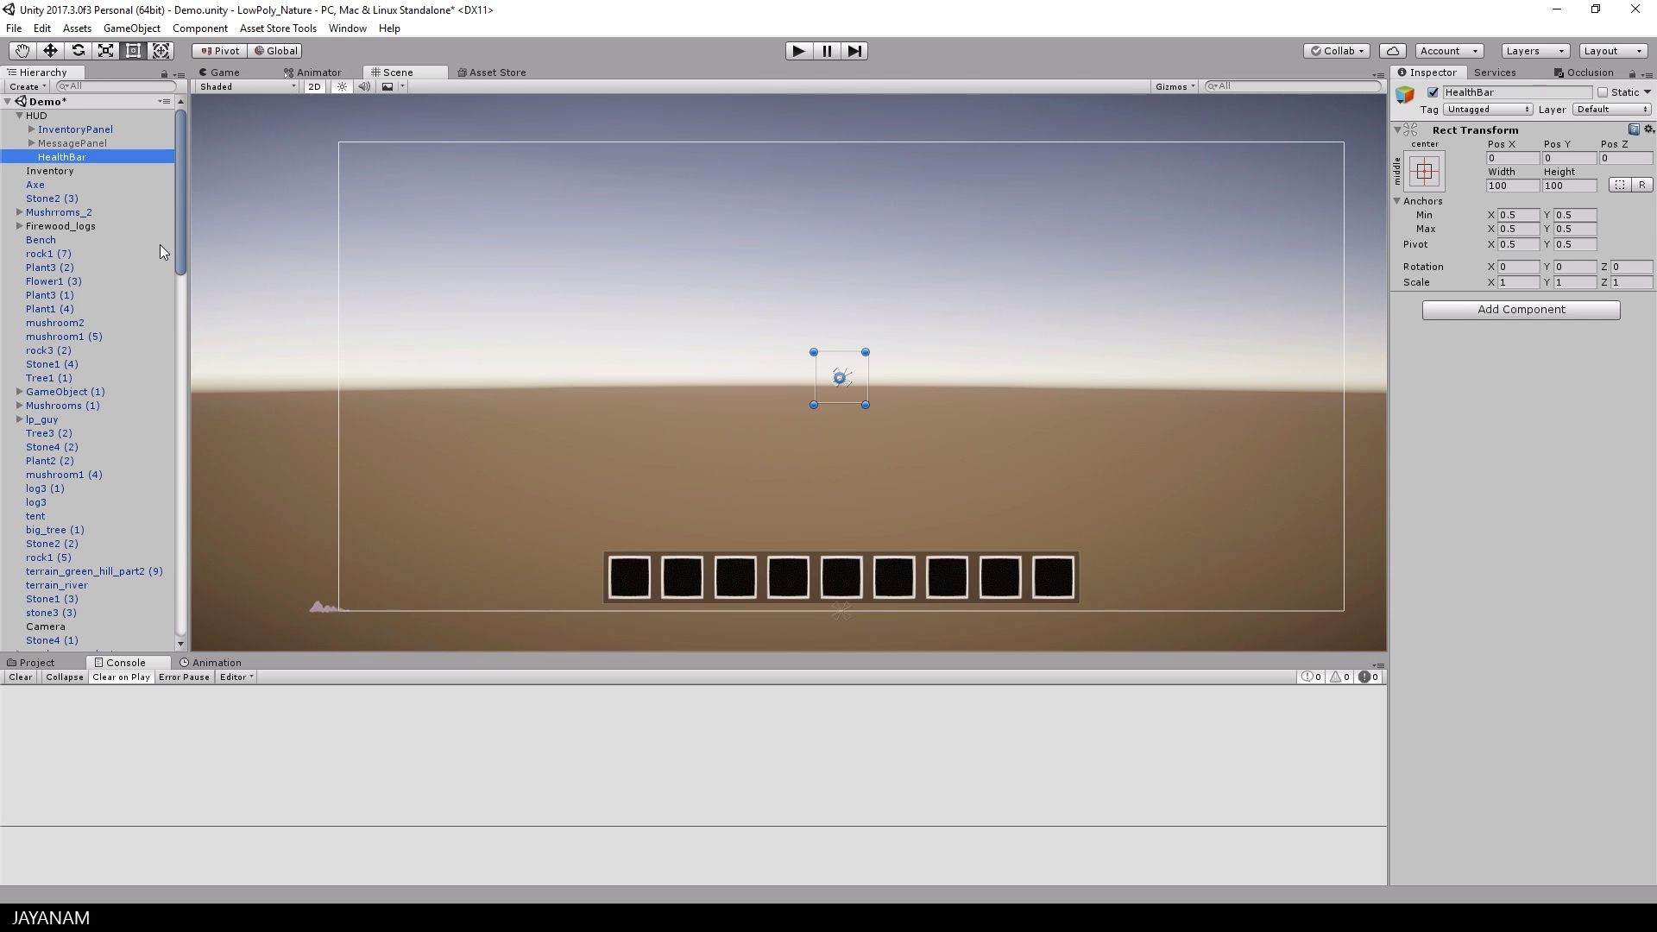
Set HealthBar's width to 300 and height to 30
{"action": "left_click", "coordinate": [1517, 186]}
{"action": "type", "text": "300"}
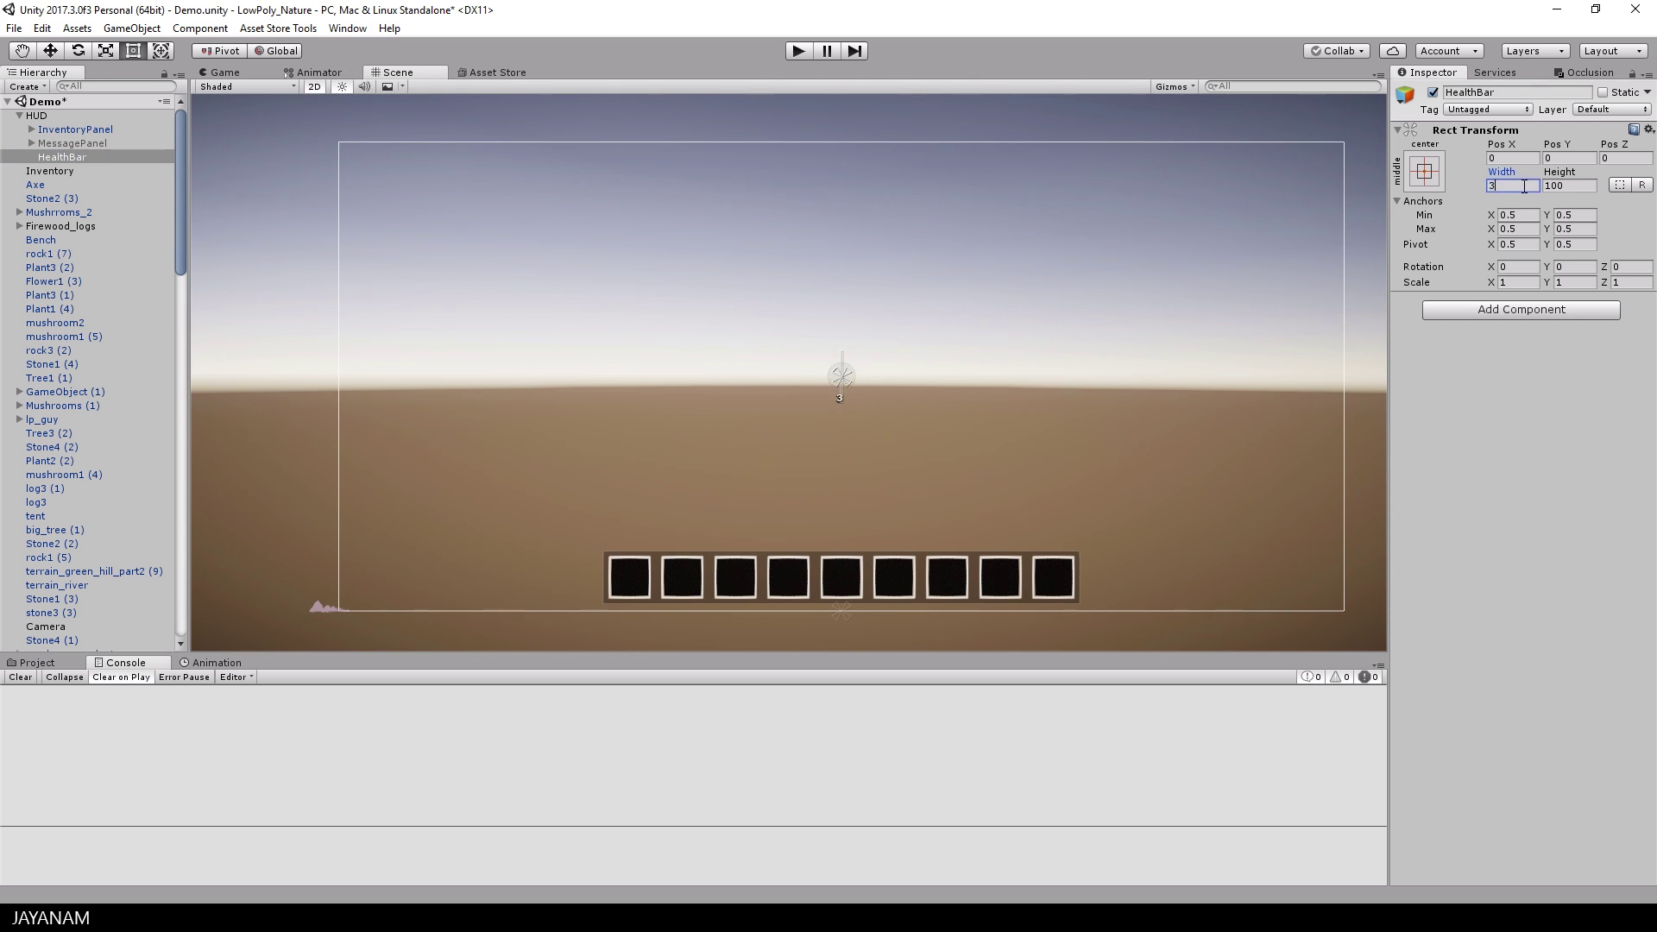
{"action": "key", "text": "Tab"}
{"action": "type", "text": "30"}
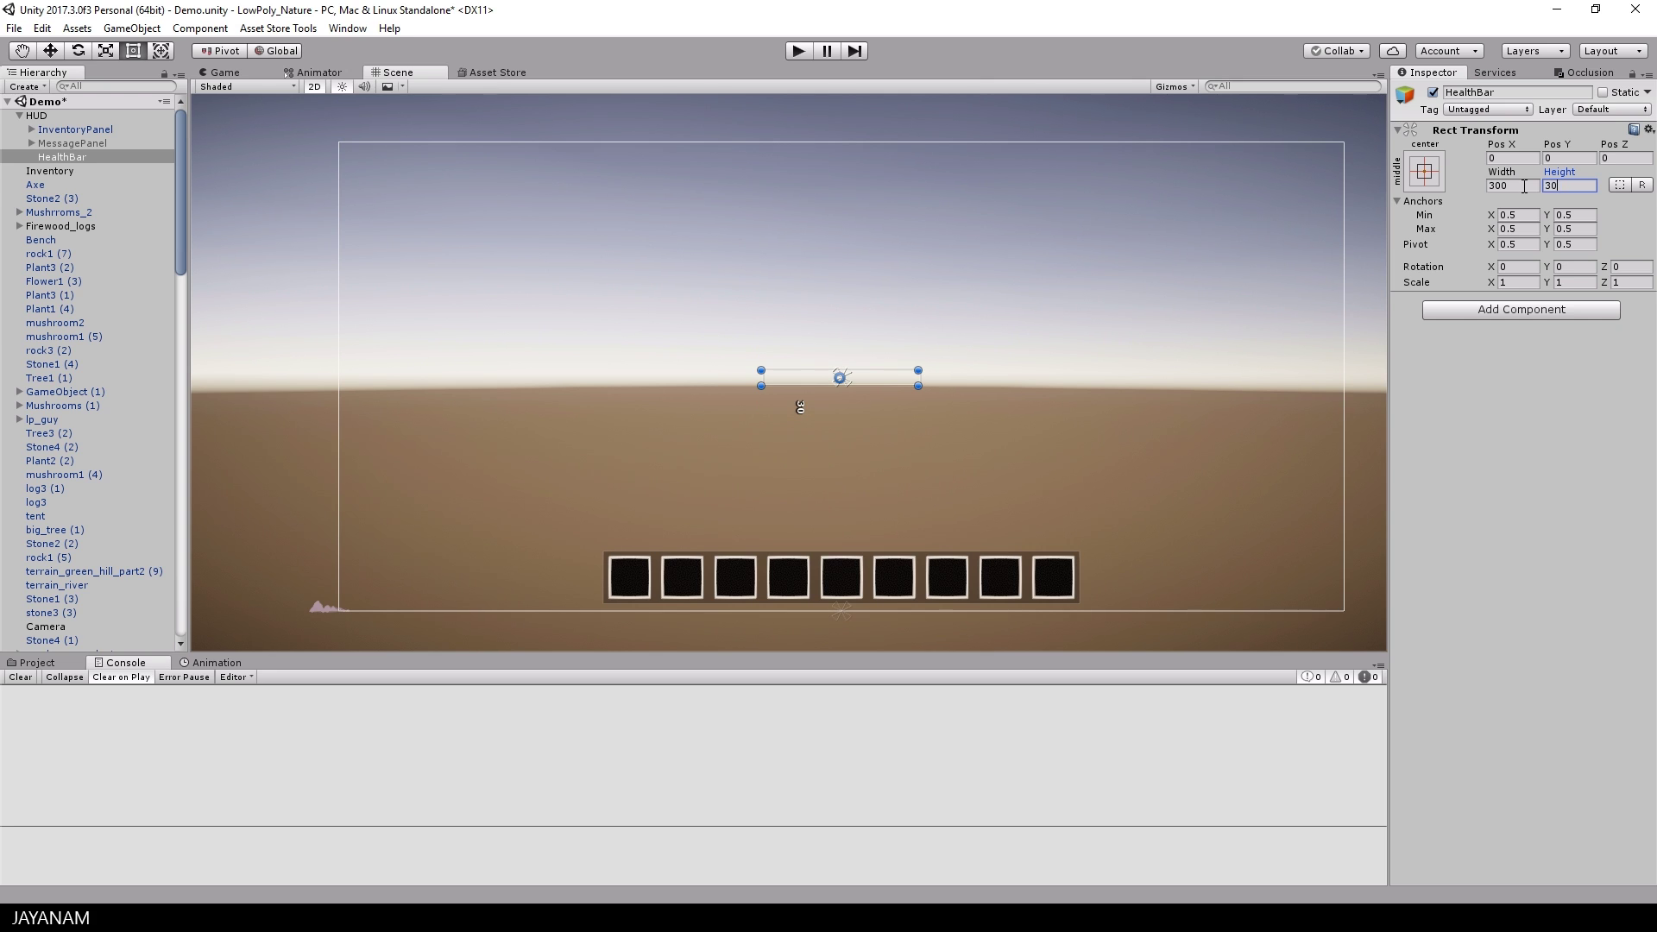
Move HealthBar to the canvas's top-left and apply the top-left anchor preset
{"action": "left_click", "coordinate": [49, 52]}
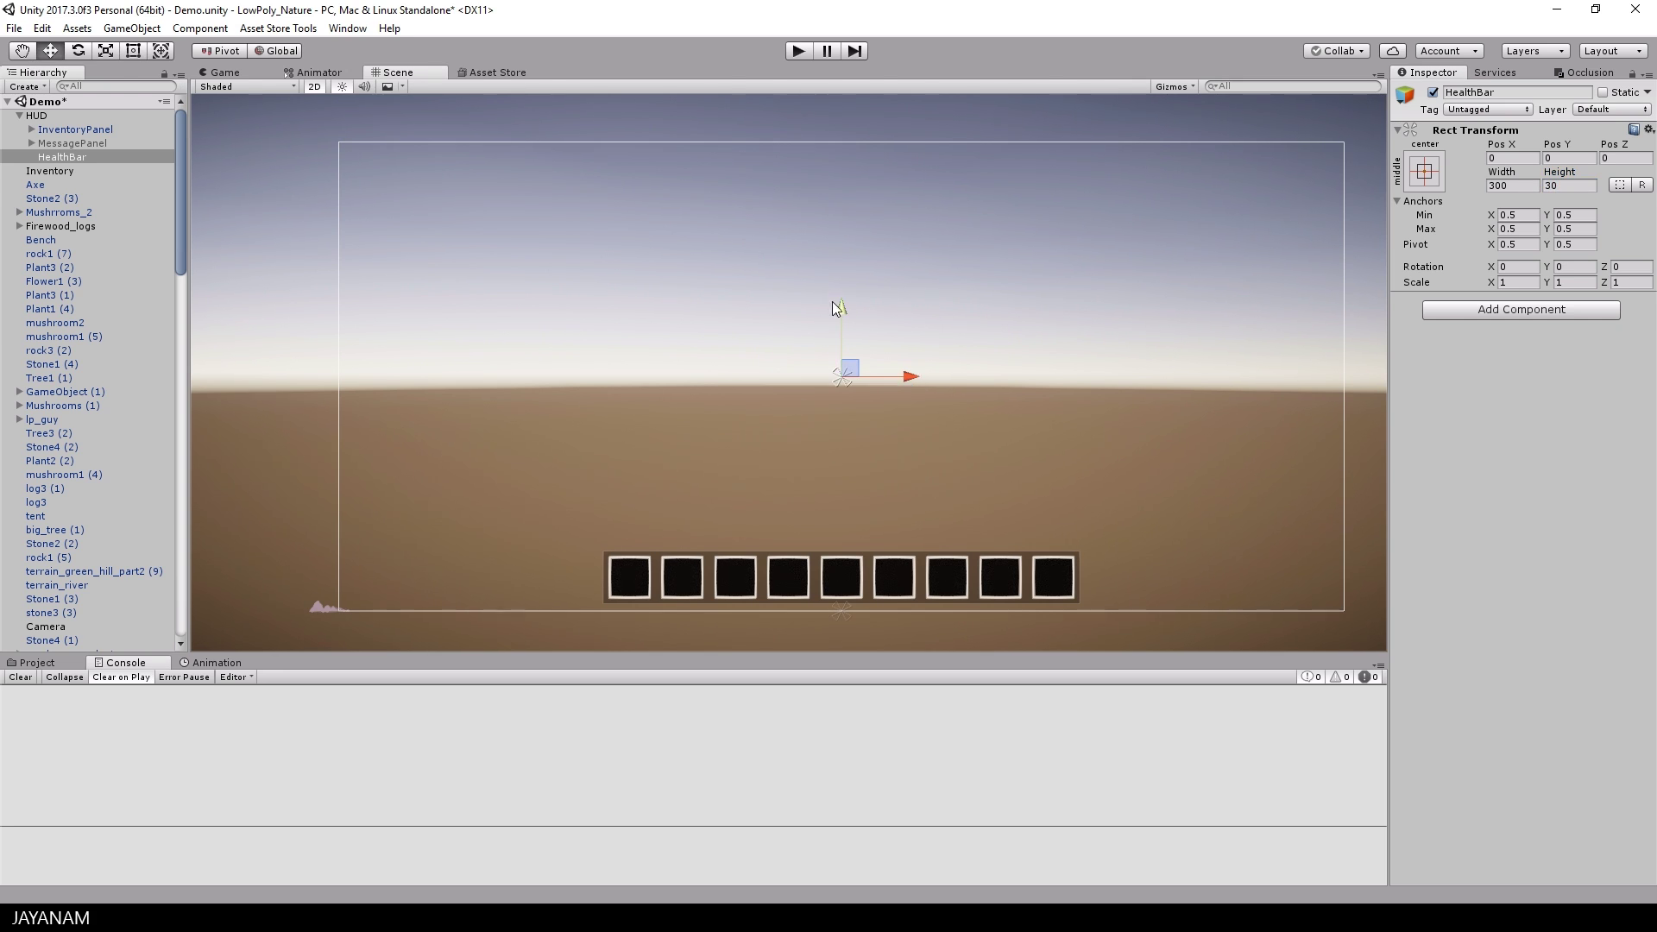
{"action": "mouse_move", "coordinate": [840, 377]}
{"action": "left_mouse_down"}
{"action": "mouse_move", "coordinate": [877, 184]}
{"action": "mouse_move", "coordinate": [441, 199]}
{"action": "mouse_move", "coordinate": [428, 106]}
{"action": "left_mouse_up"}
{"action": "scroll", "coordinate": [484, 176], "scroll_direction": "up", "scroll_amount": 4}
{"action": "middle_click_drag", "start_coordinate": [460, 219], "coordinate": [587, 338]}
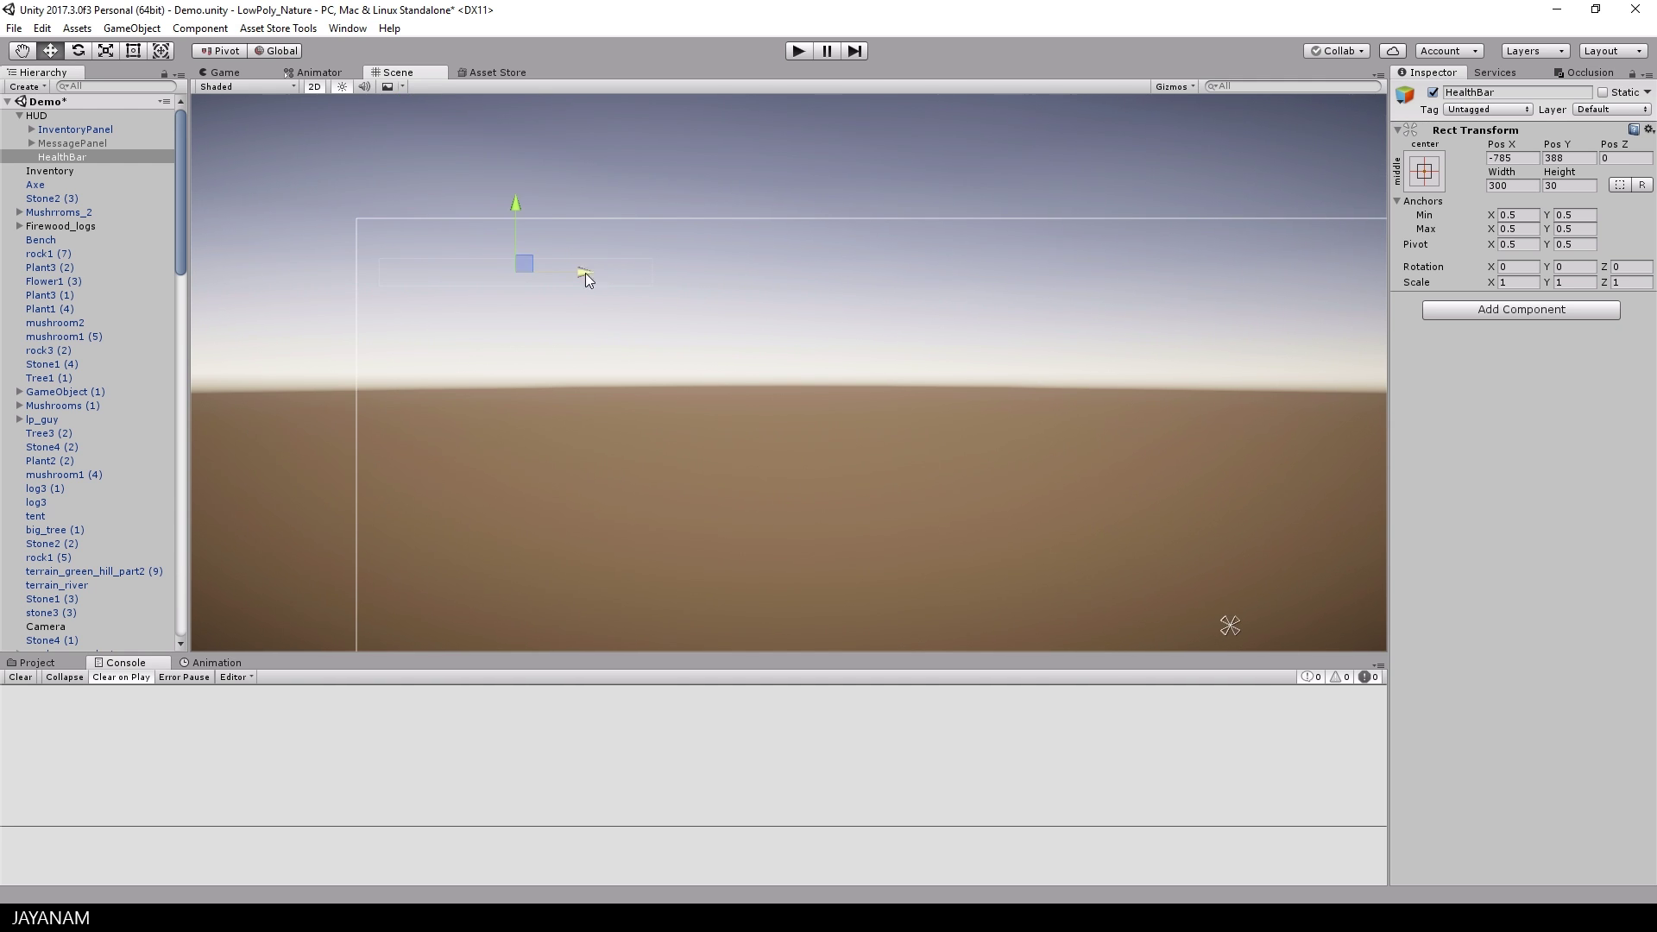
{"action": "left_click_drag", "start_coordinate": [525, 265], "coordinate": [537, 264]}
{"action": "left_click", "coordinate": [1425, 171]}
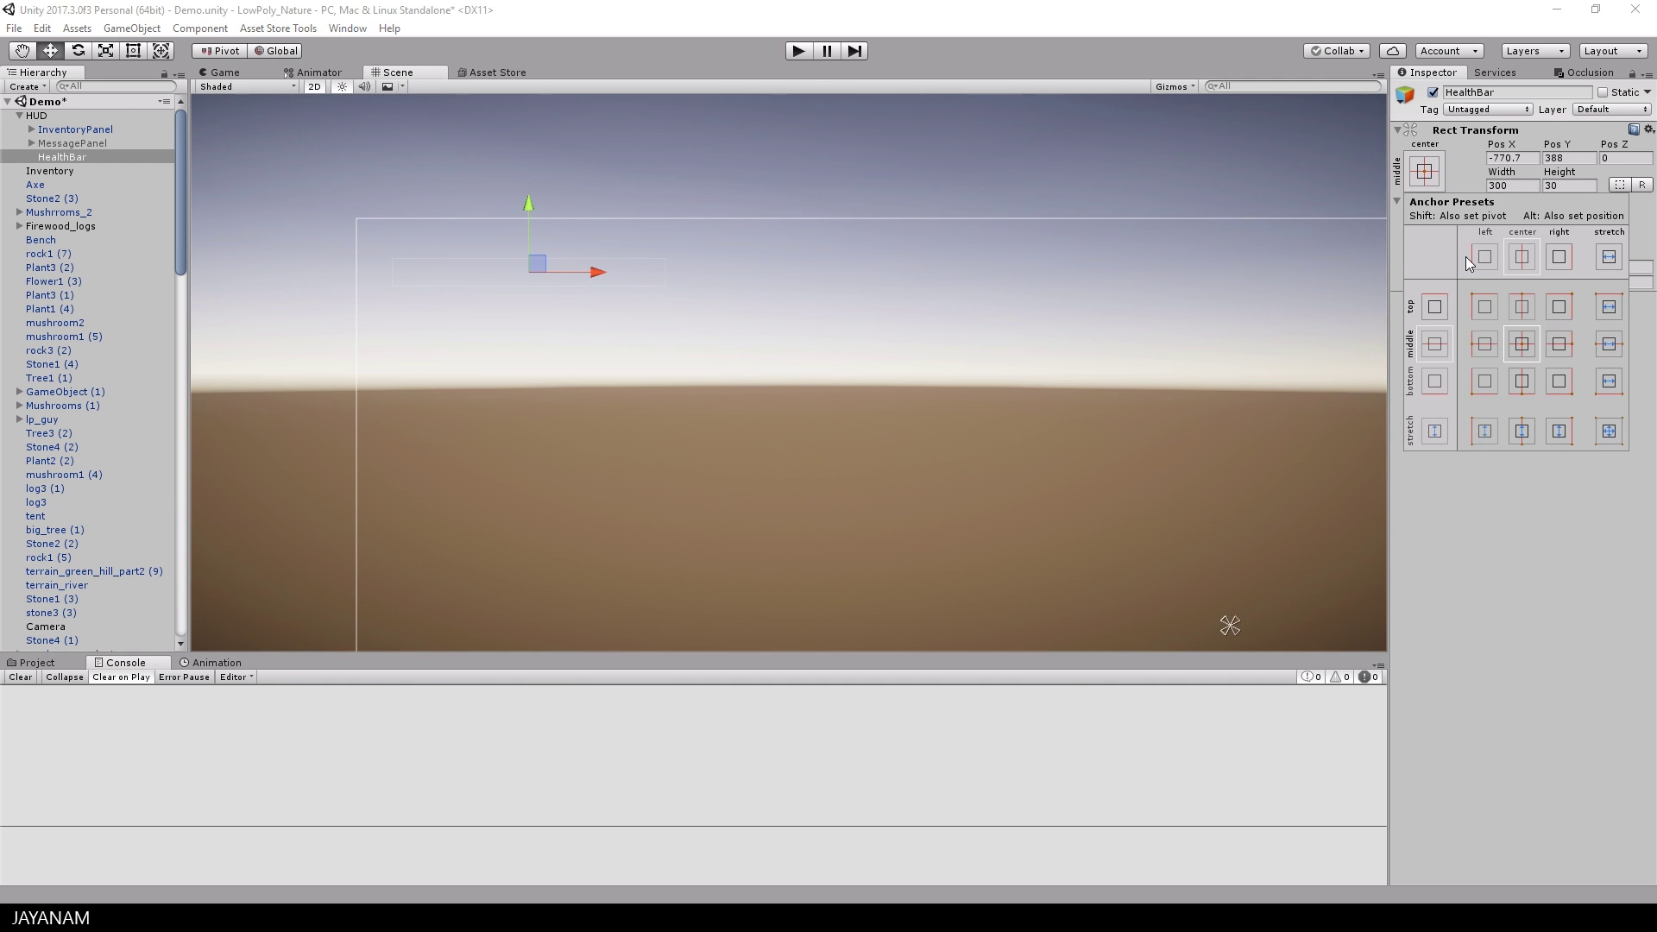
{"action": "left_click", "coordinate": [1485, 306]}
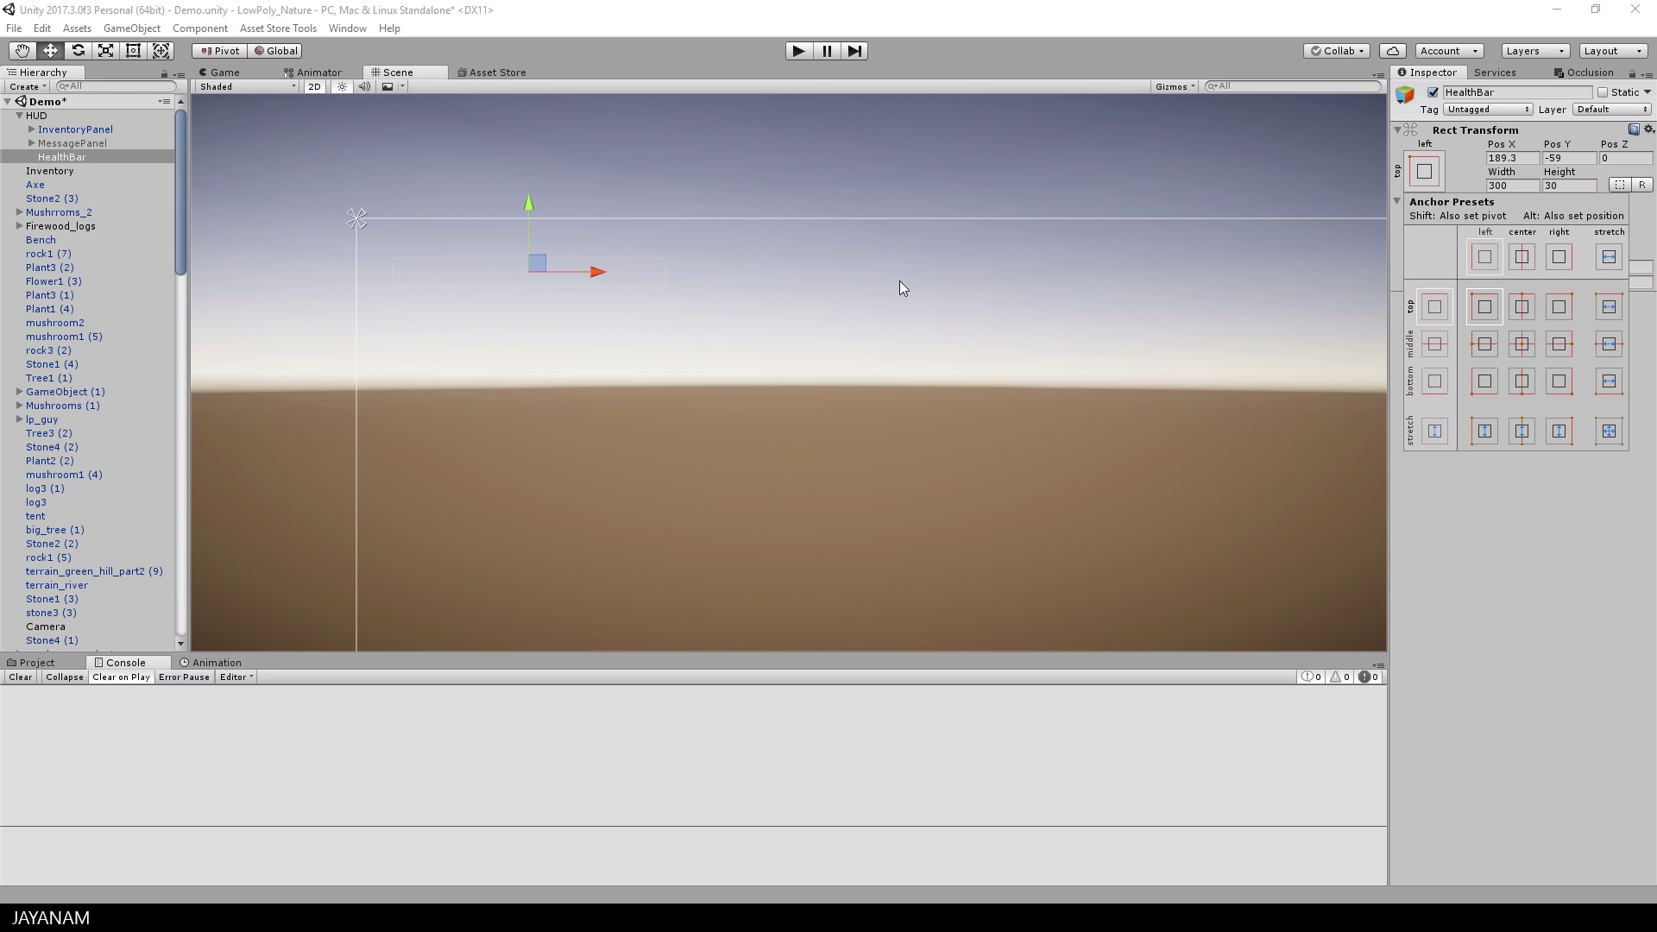
{"action": "left_click", "coordinate": [69, 157]}
Add a UI Image under HealthBar using the White sprite as Source Image
{"action": "right_click", "coordinate": [69, 157]}
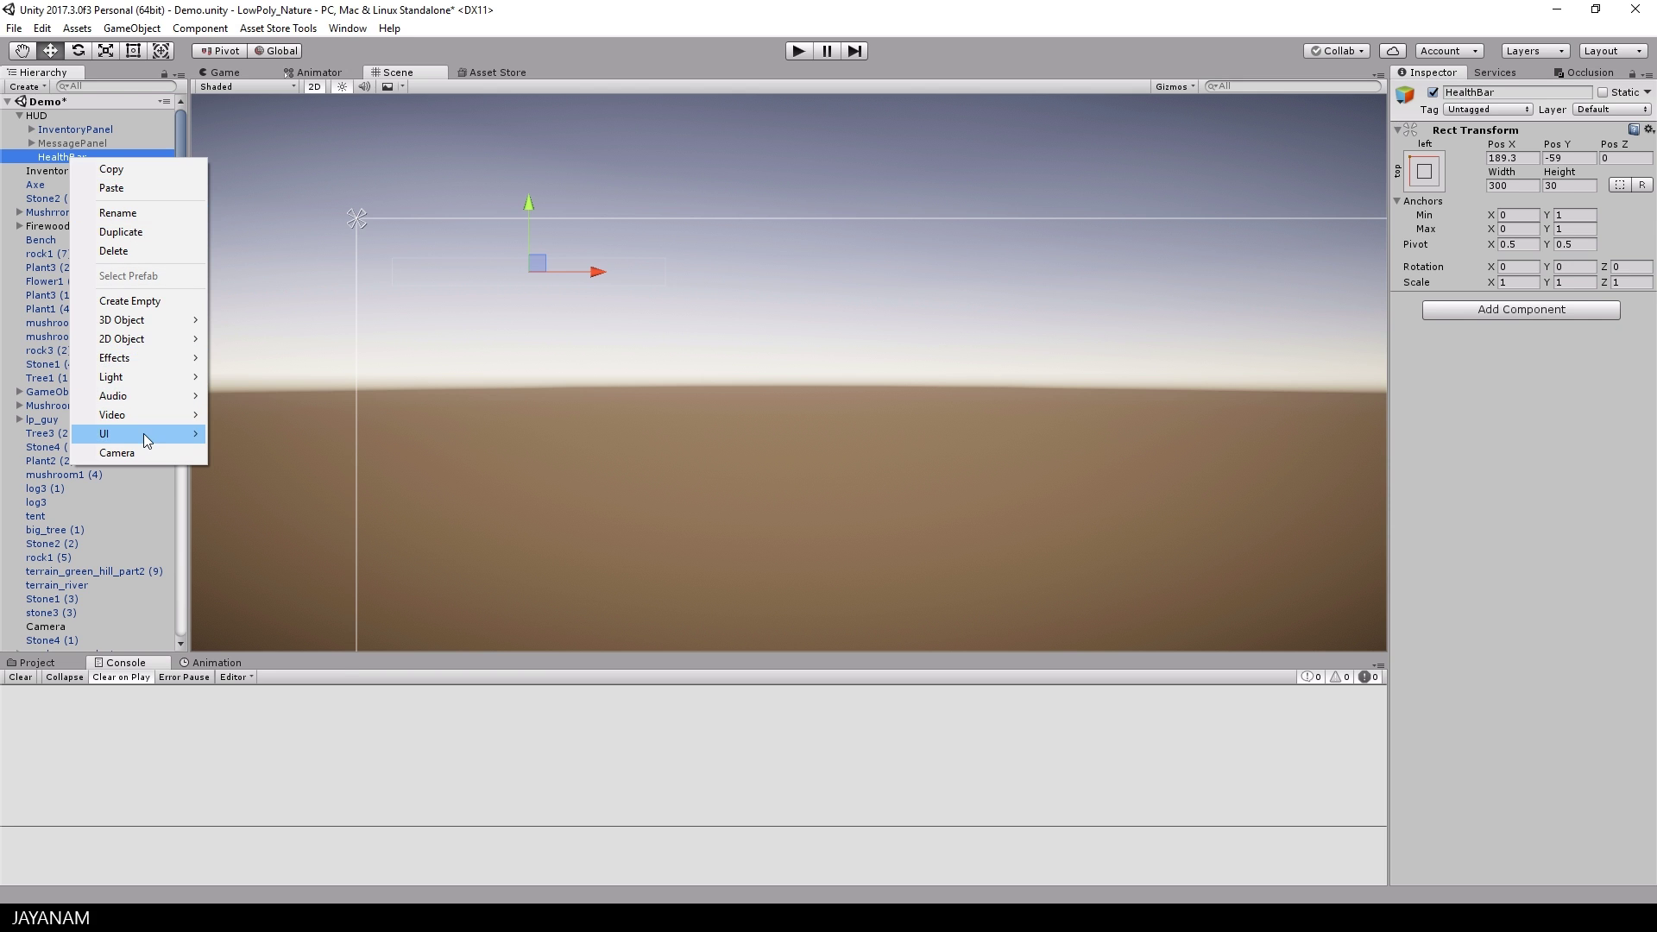
{"action": "mouse_move", "coordinate": [161, 433]}
{"action": "left_click", "coordinate": [267, 454]}
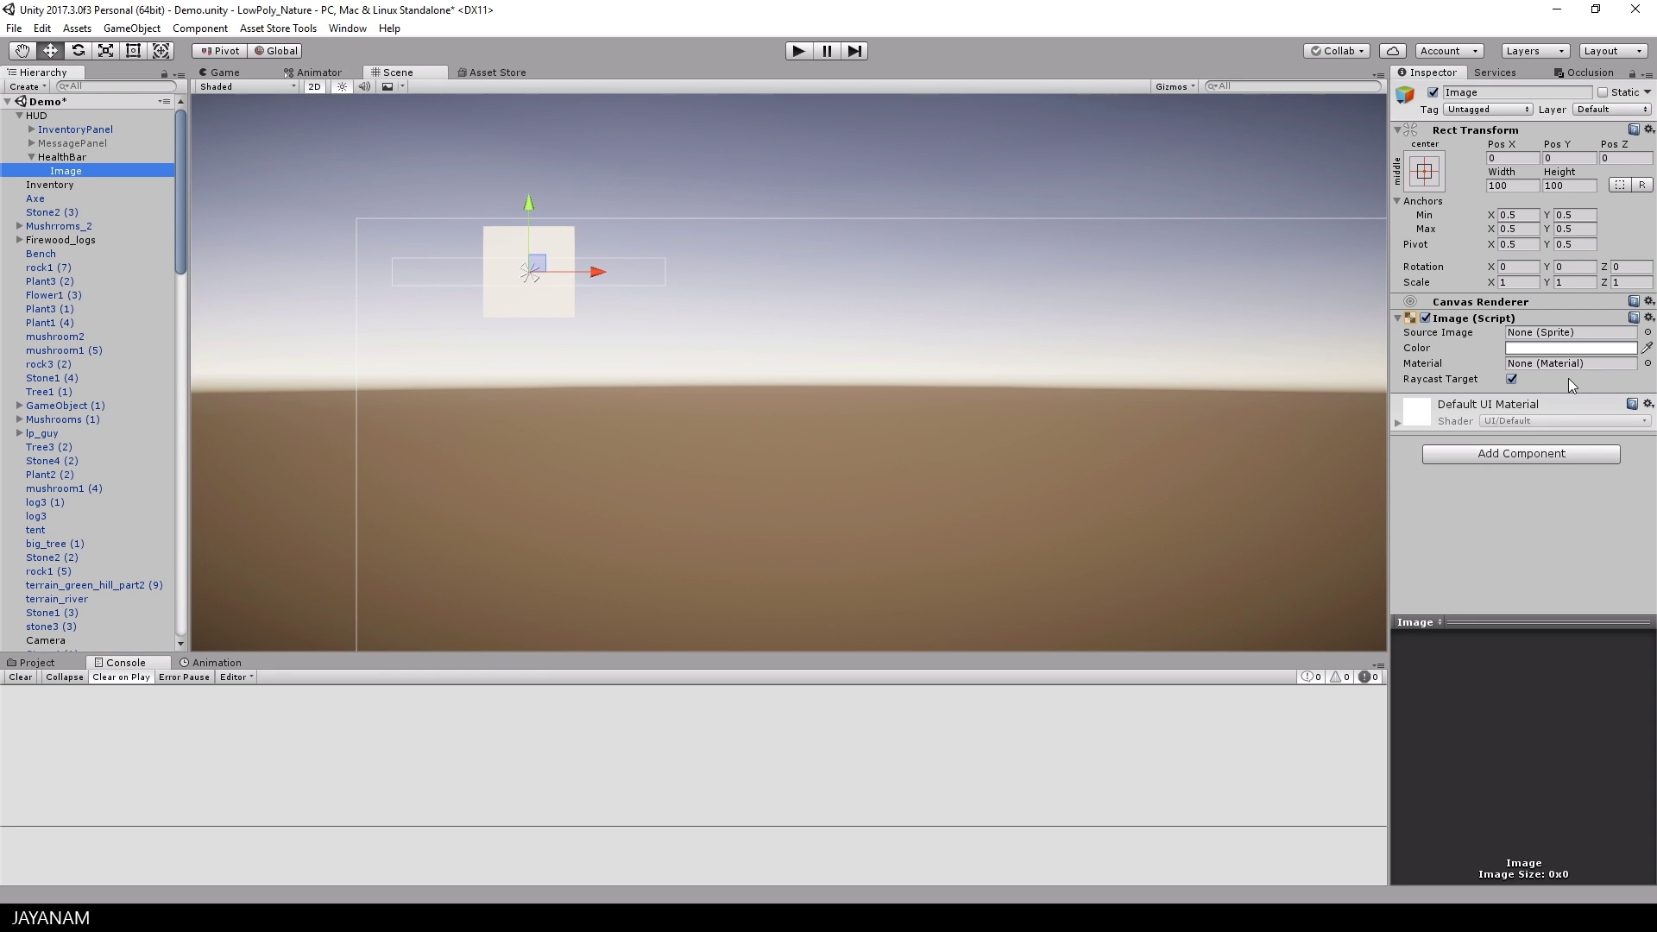
{"action": "left_click", "coordinate": [1648, 334]}
{"action": "left_click", "coordinate": [549, 516]}
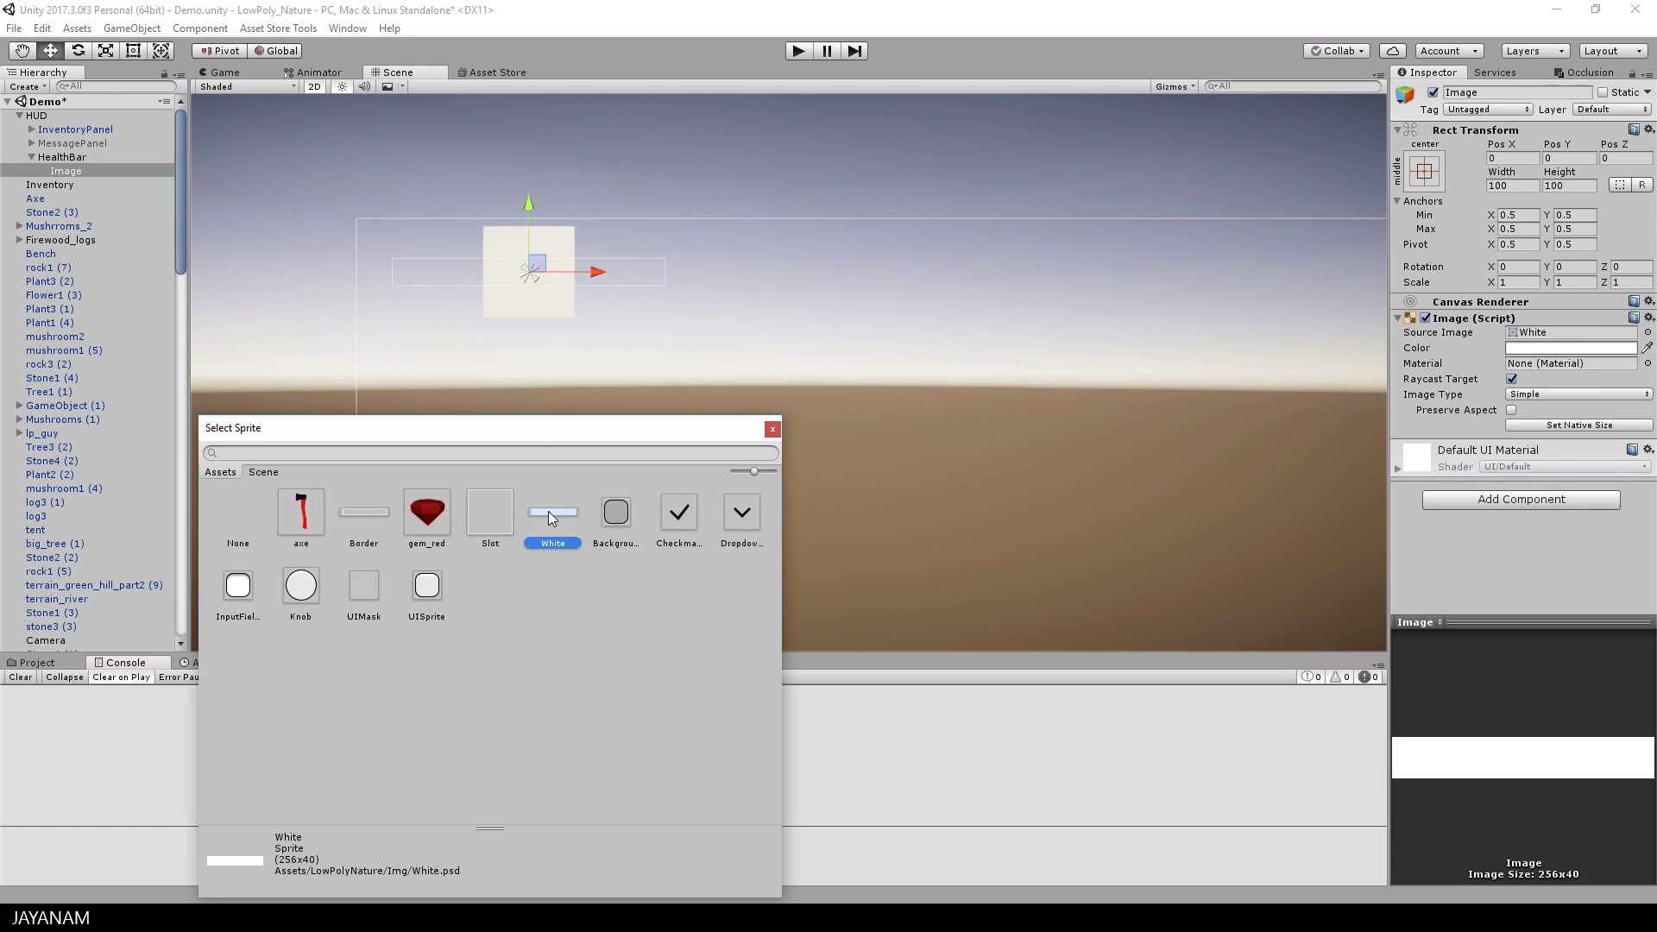
{"action": "double_click", "coordinate": [547, 511]}
Apply the stretch-stretch anchor preset to the Image
{"action": "left_click", "coordinate": [1425, 171]}
{"action": "left_click", "coordinate": [1611, 432]}
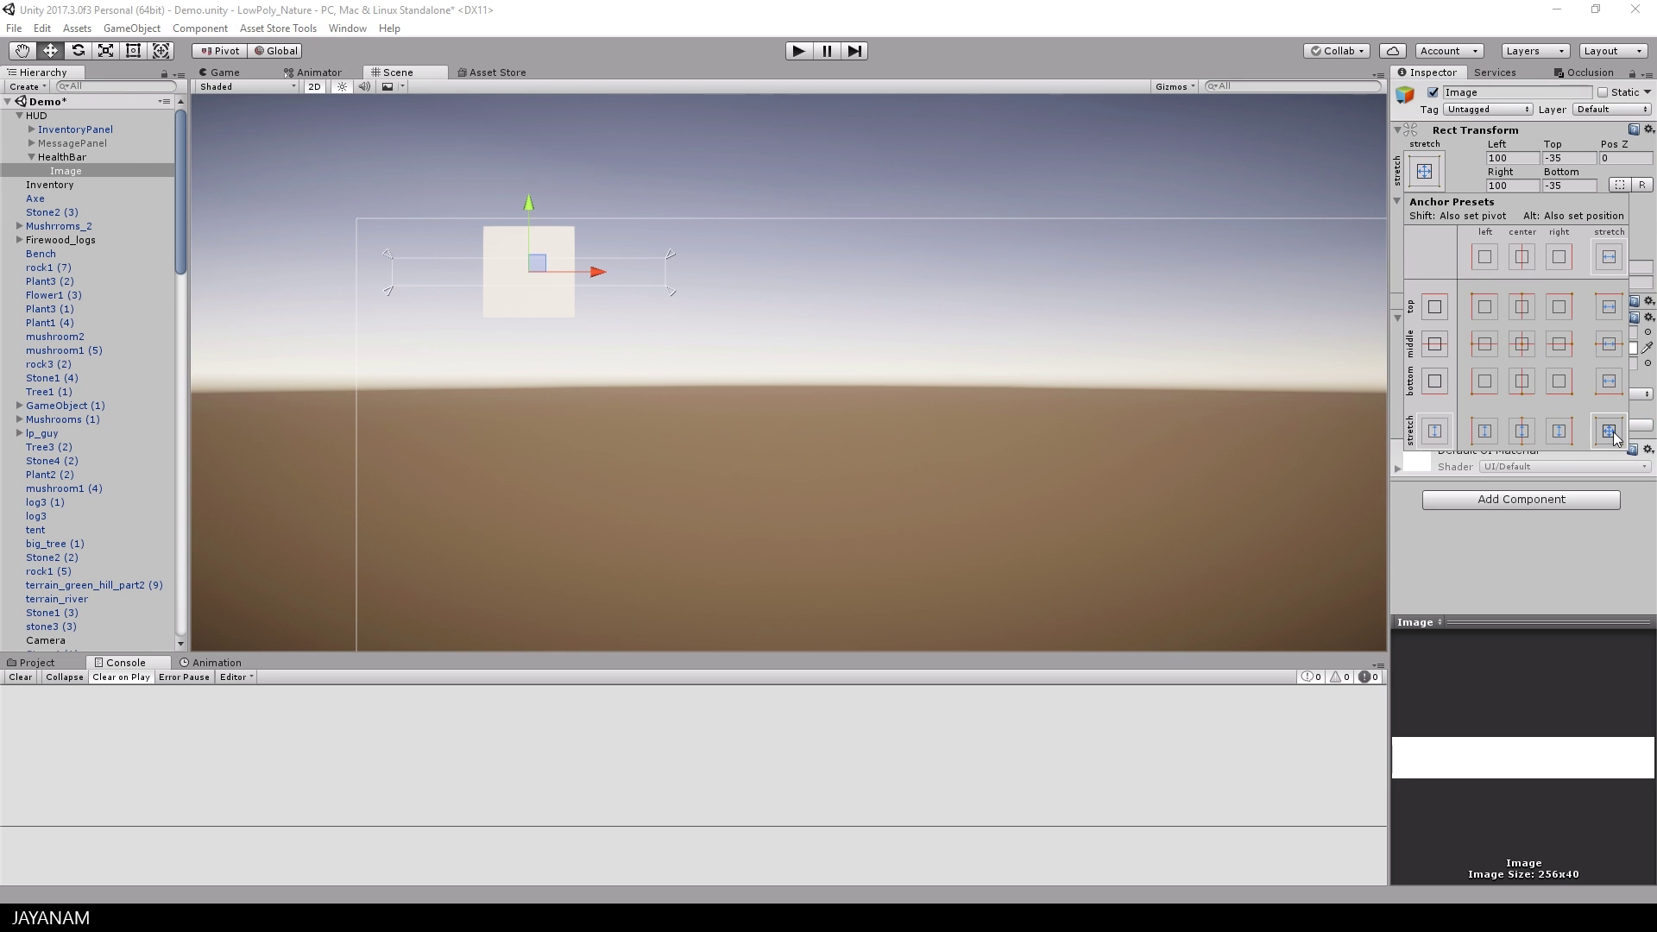
{"action": "left_click", "coordinate": [1622, 537]}
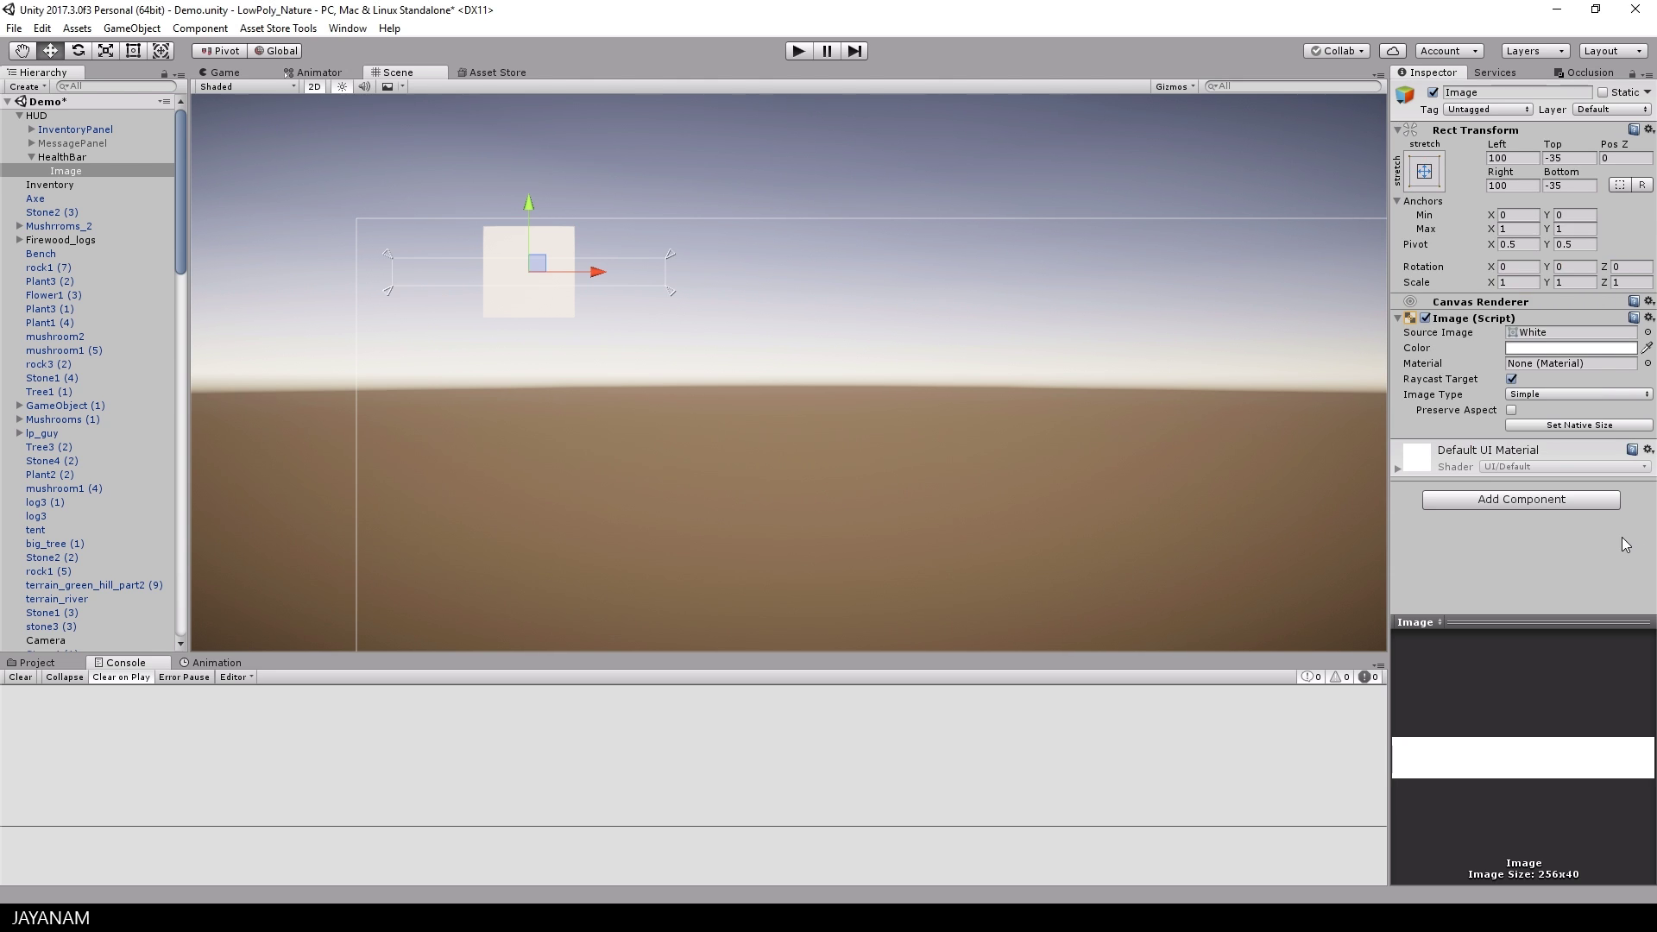
Set the Image colour to red (F90000)
{"action": "left_click", "coordinate": [1572, 348]}
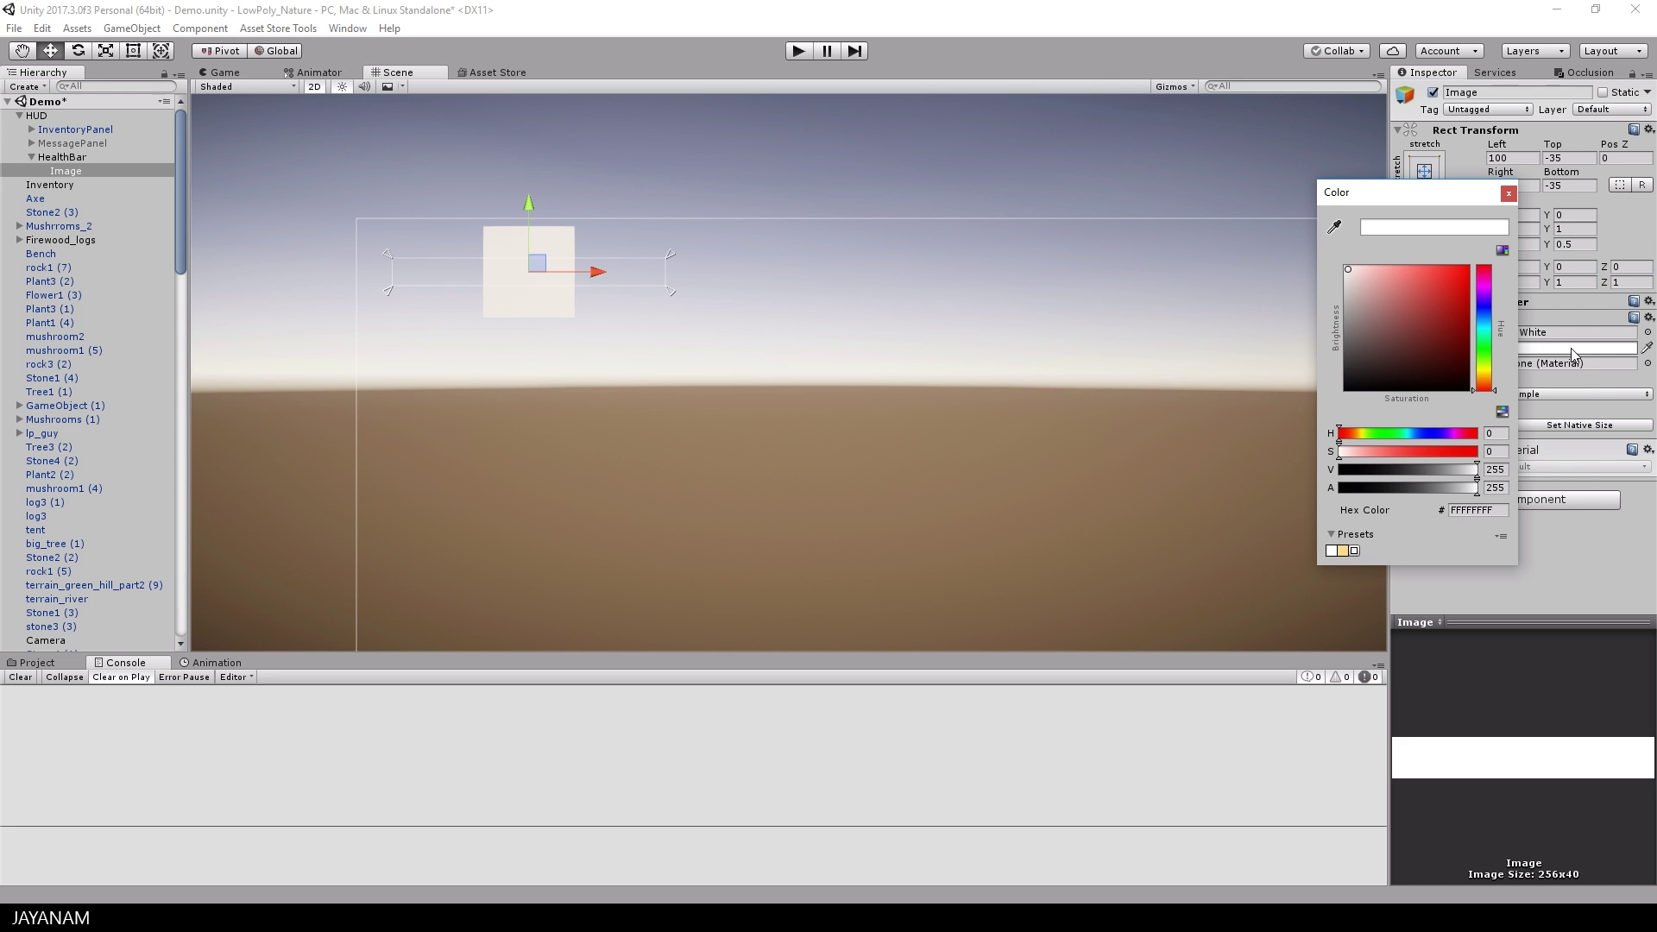
{"action": "left_click", "coordinate": [1458, 269]}
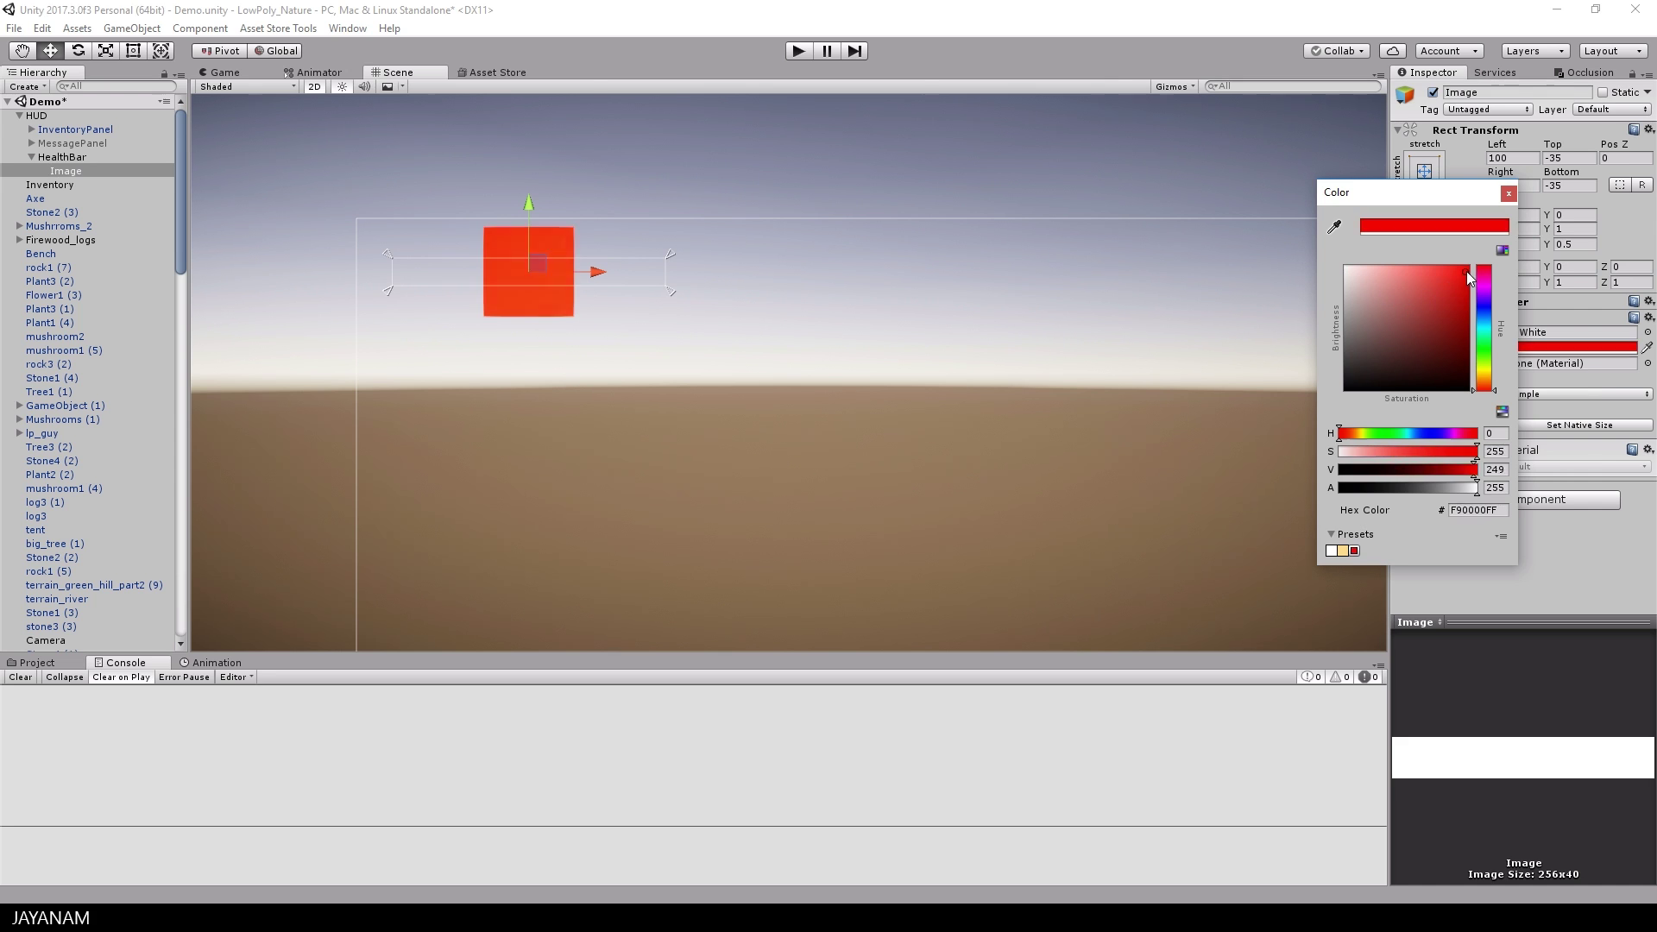
{"action": "left_click", "coordinate": [1506, 193]}
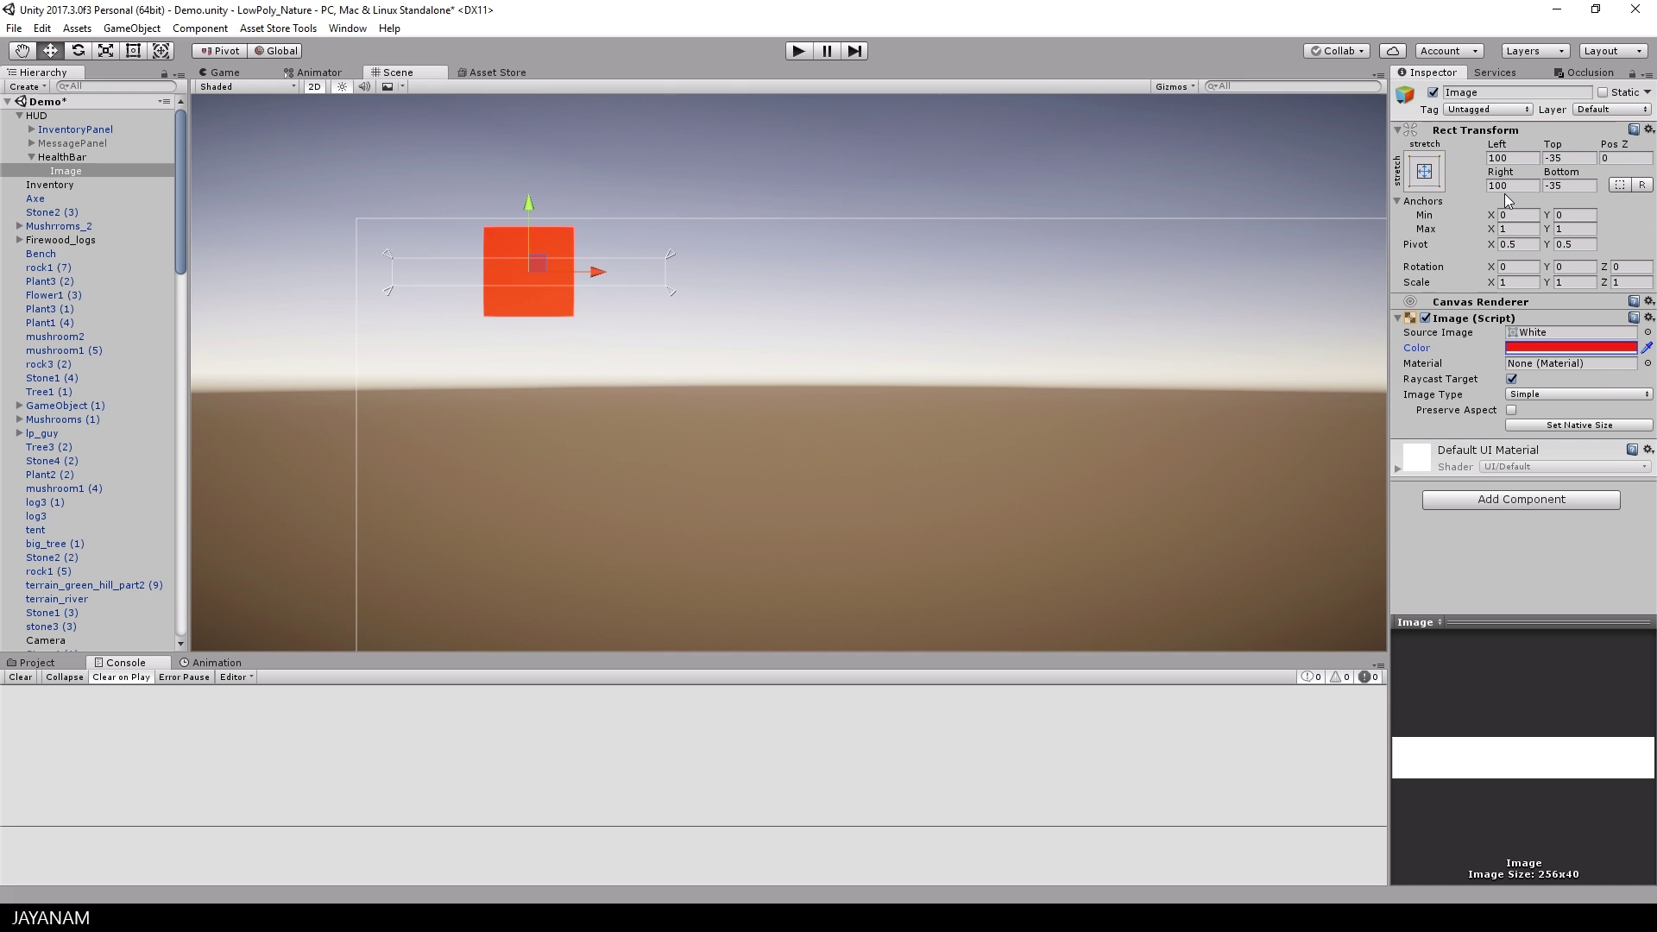
Set the Image's Left, Top, Right and Bottom offsets to 0
{"action": "left_click", "coordinate": [1517, 158]}
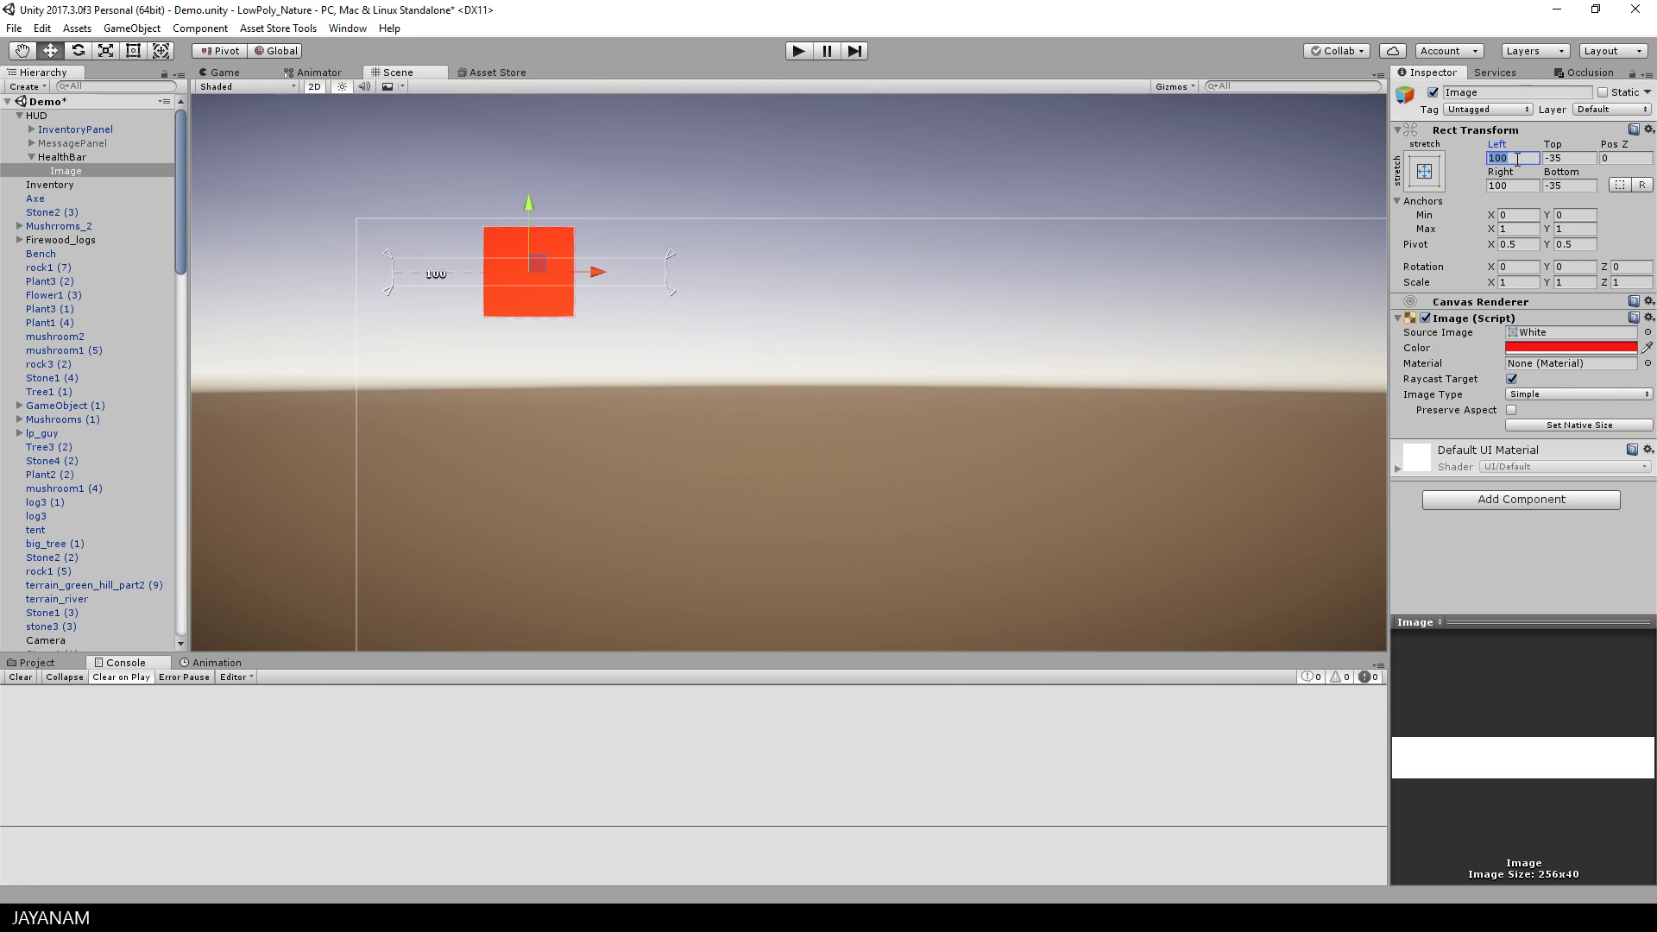
{"action": "type", "text": "0"}
{"action": "key", "text": "Tab"}
{"action": "type", "text": "0"}
{"action": "key", "text": "Tab"}
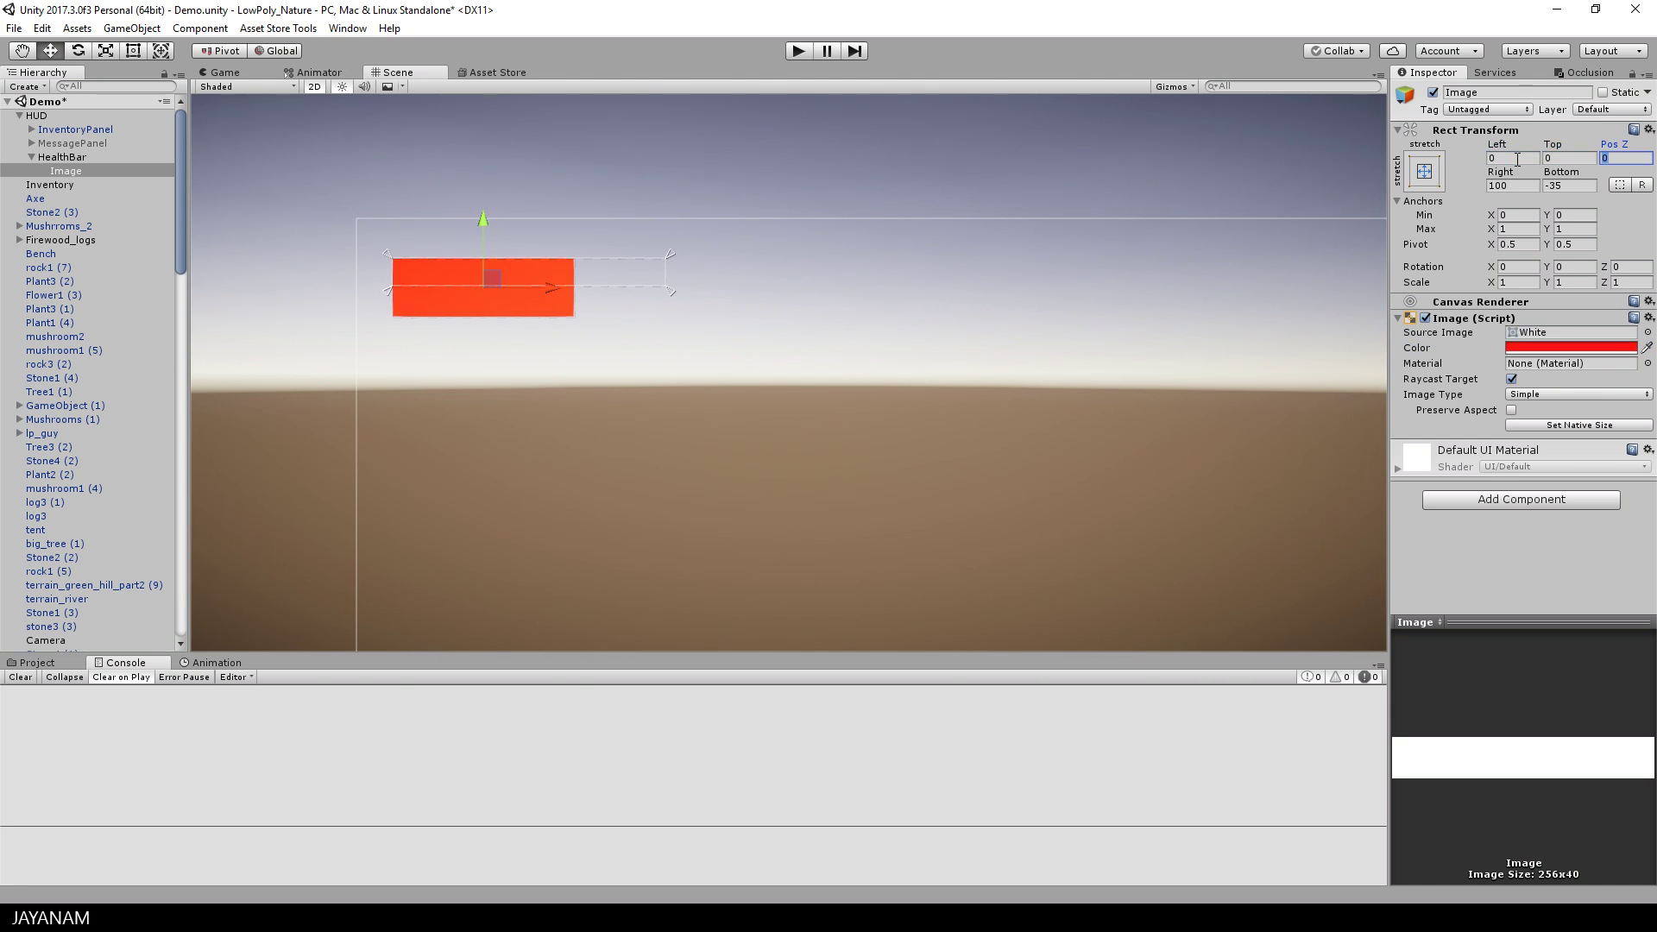
{"action": "key", "text": "Tab"}
{"action": "type", "text": "0"}
{"action": "key", "text": "Tab"}
{"action": "type", "text": "0"}
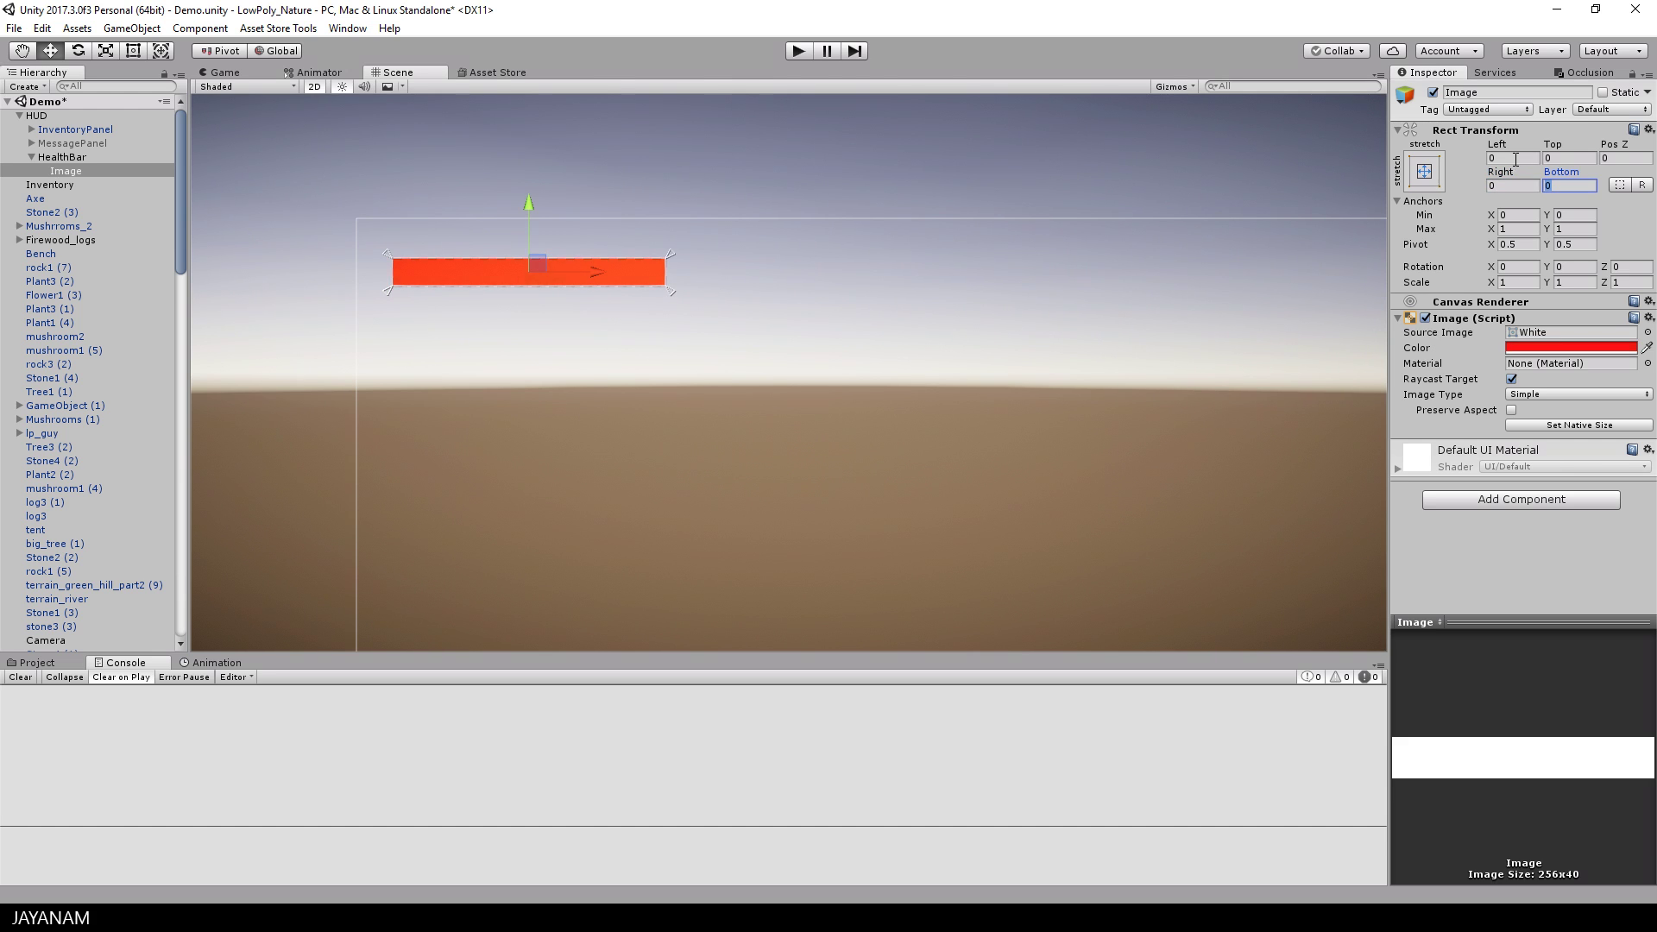
{"action": "scroll", "coordinate": [585, 271], "scroll_direction": "up", "scroll_amount": 1}
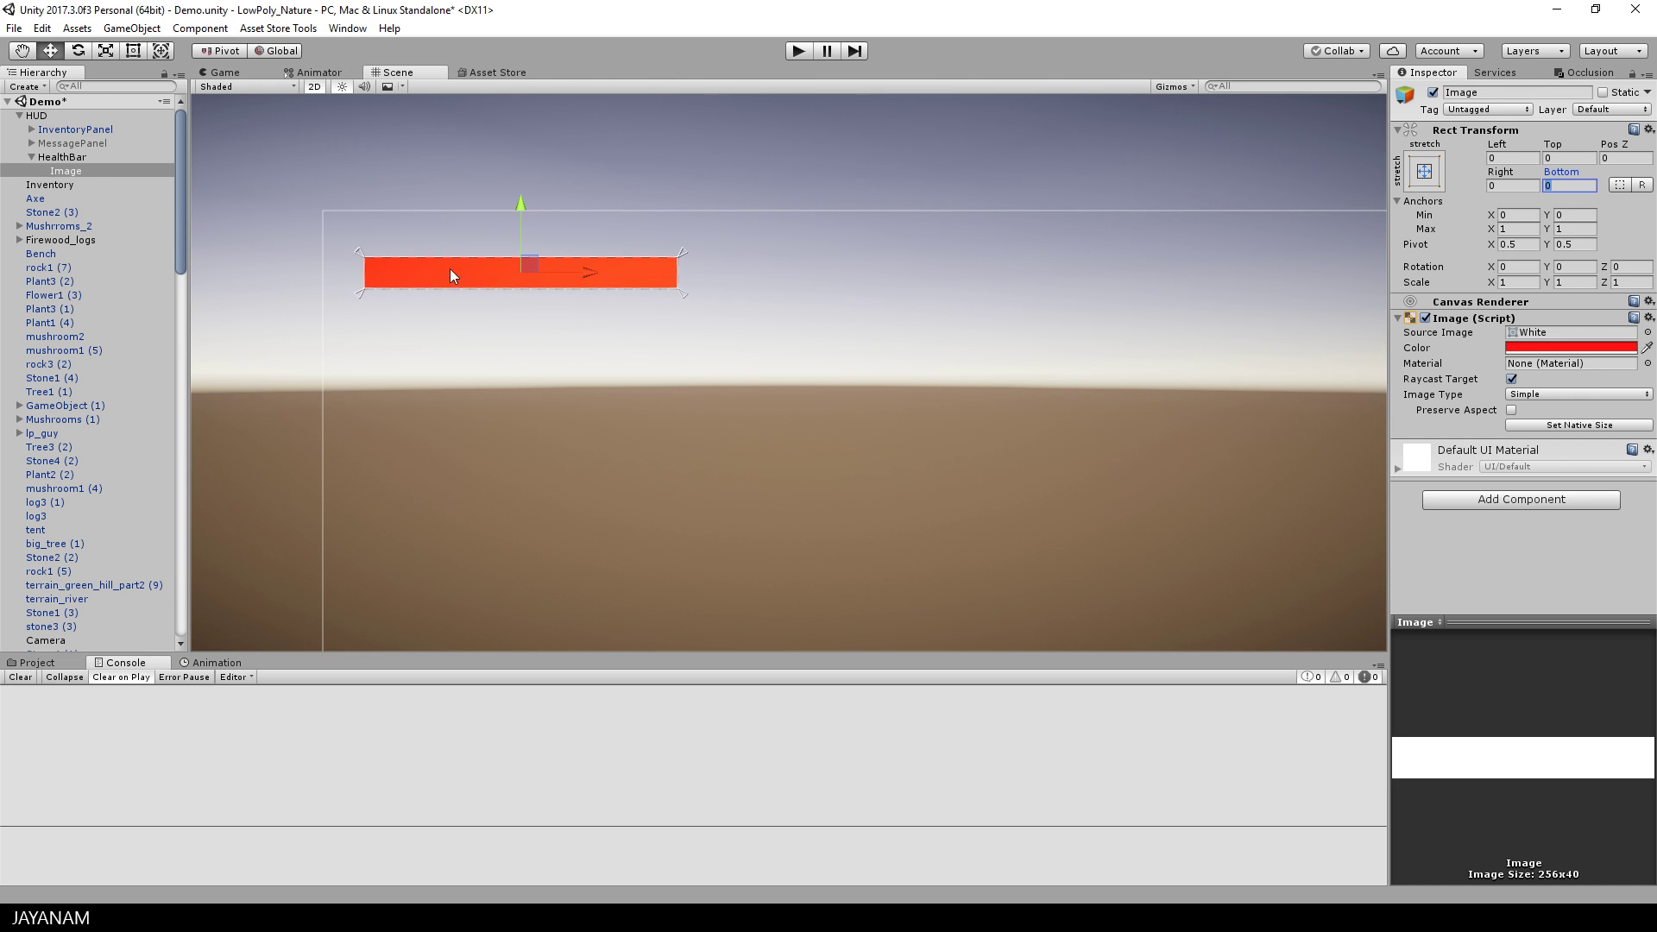
Nudge HealthBar into position 186.8, -46.6 with the move gizmo
{"action": "left_click", "coordinate": [66, 157]}
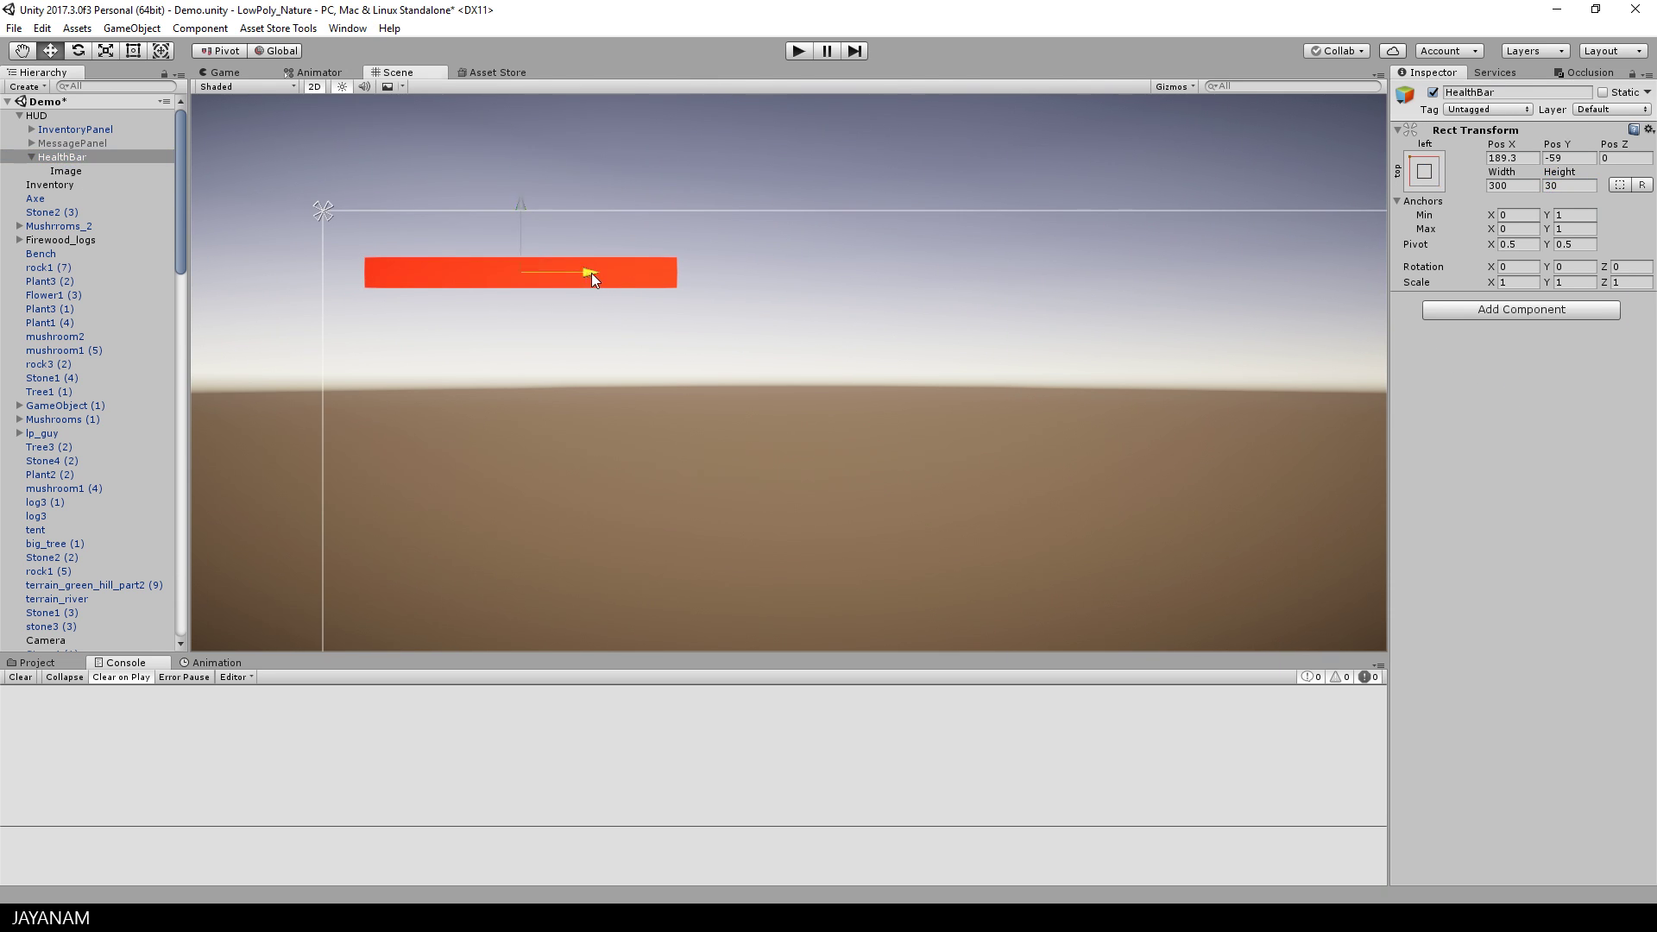
{"action": "mouse_move", "coordinate": [592, 273]}
{"action": "left_mouse_down"}
{"action": "mouse_move", "coordinate": [614, 277]}
{"action": "mouse_move", "coordinate": [599, 275]}
{"action": "left_mouse_up"}
{"action": "left_click_drag", "start_coordinate": [530, 212], "coordinate": [534, 192]}
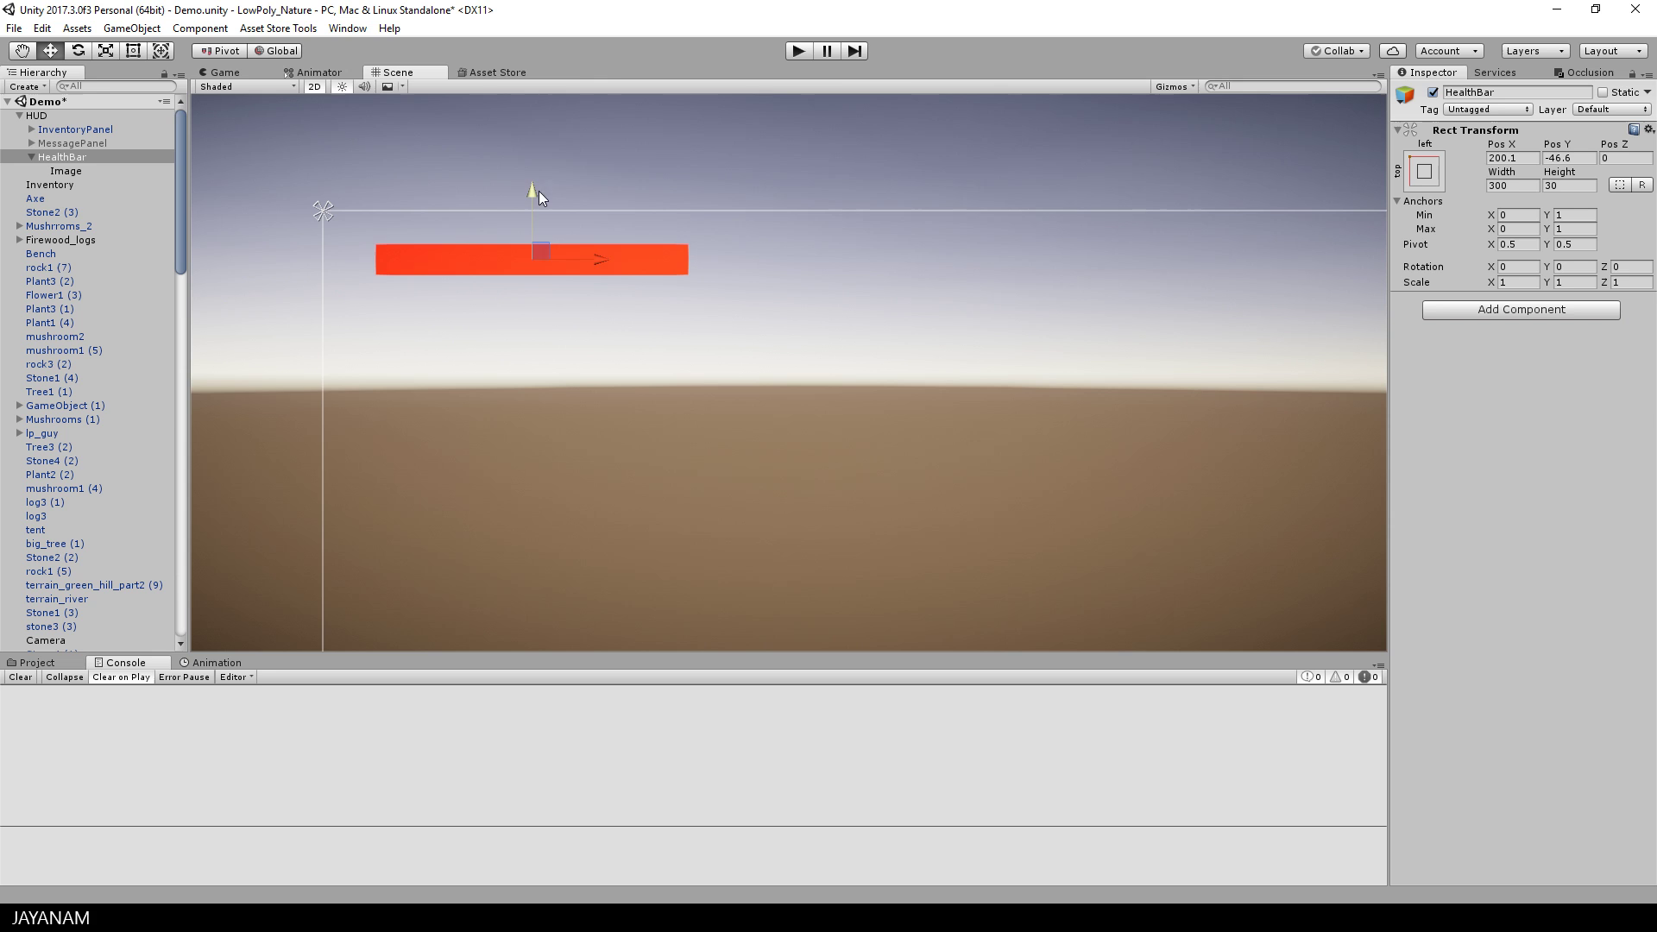
{"action": "left_click_drag", "start_coordinate": [603, 263], "coordinate": [588, 262]}
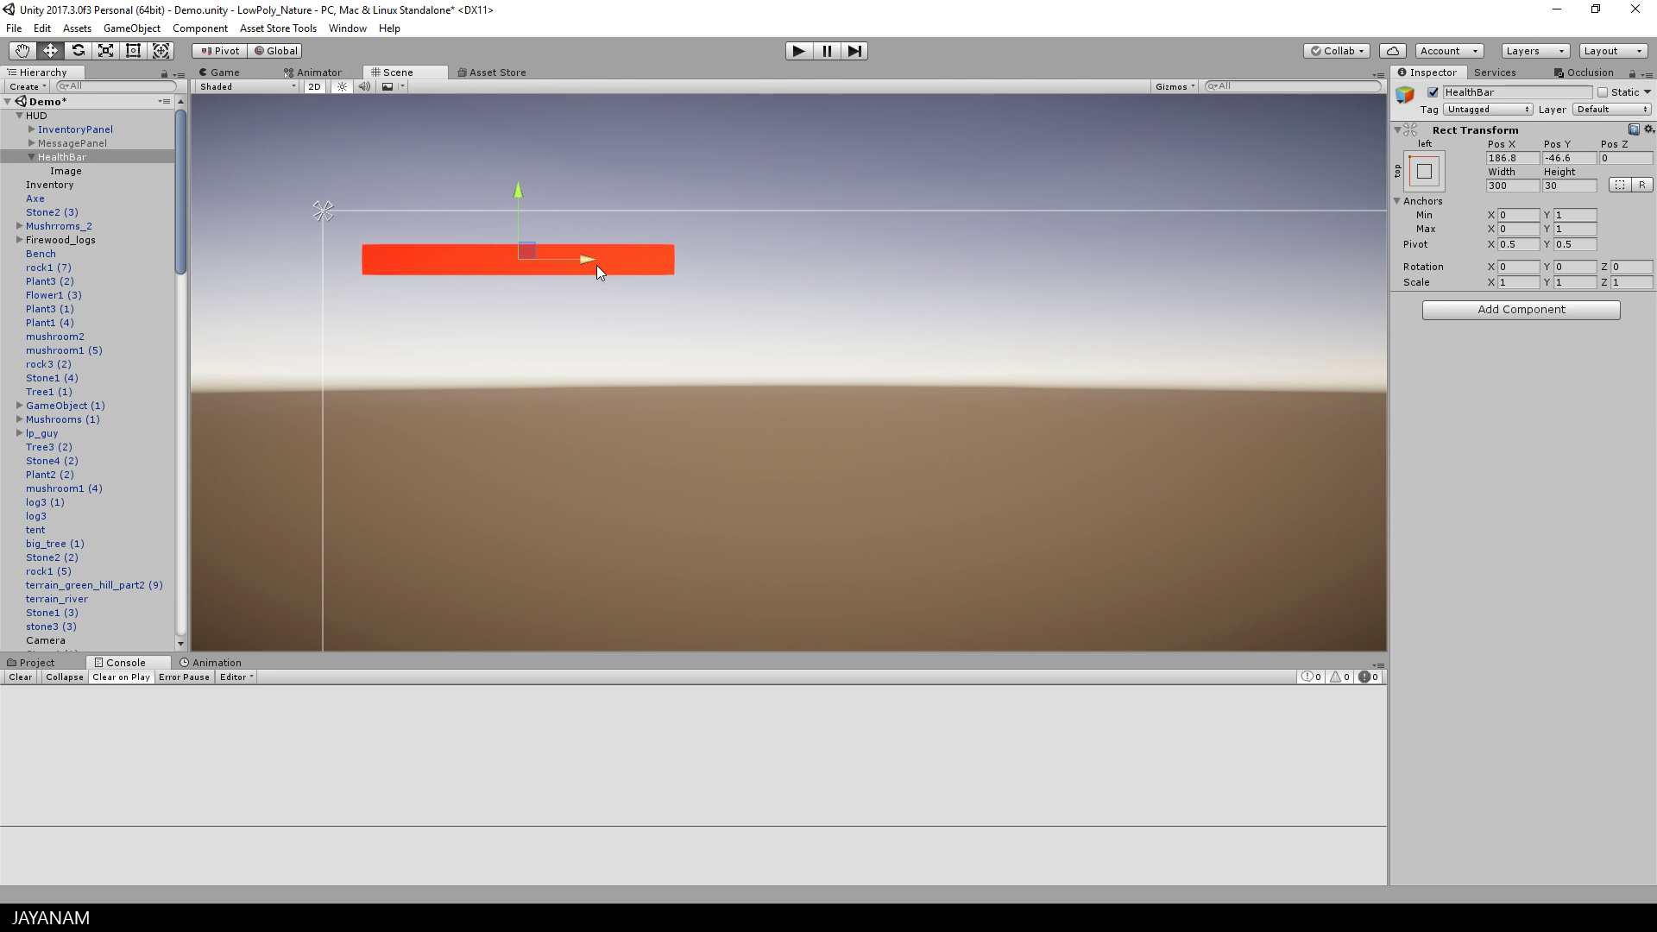
Rename the red Image child to BG
{"action": "left_click", "coordinate": [67, 172]}
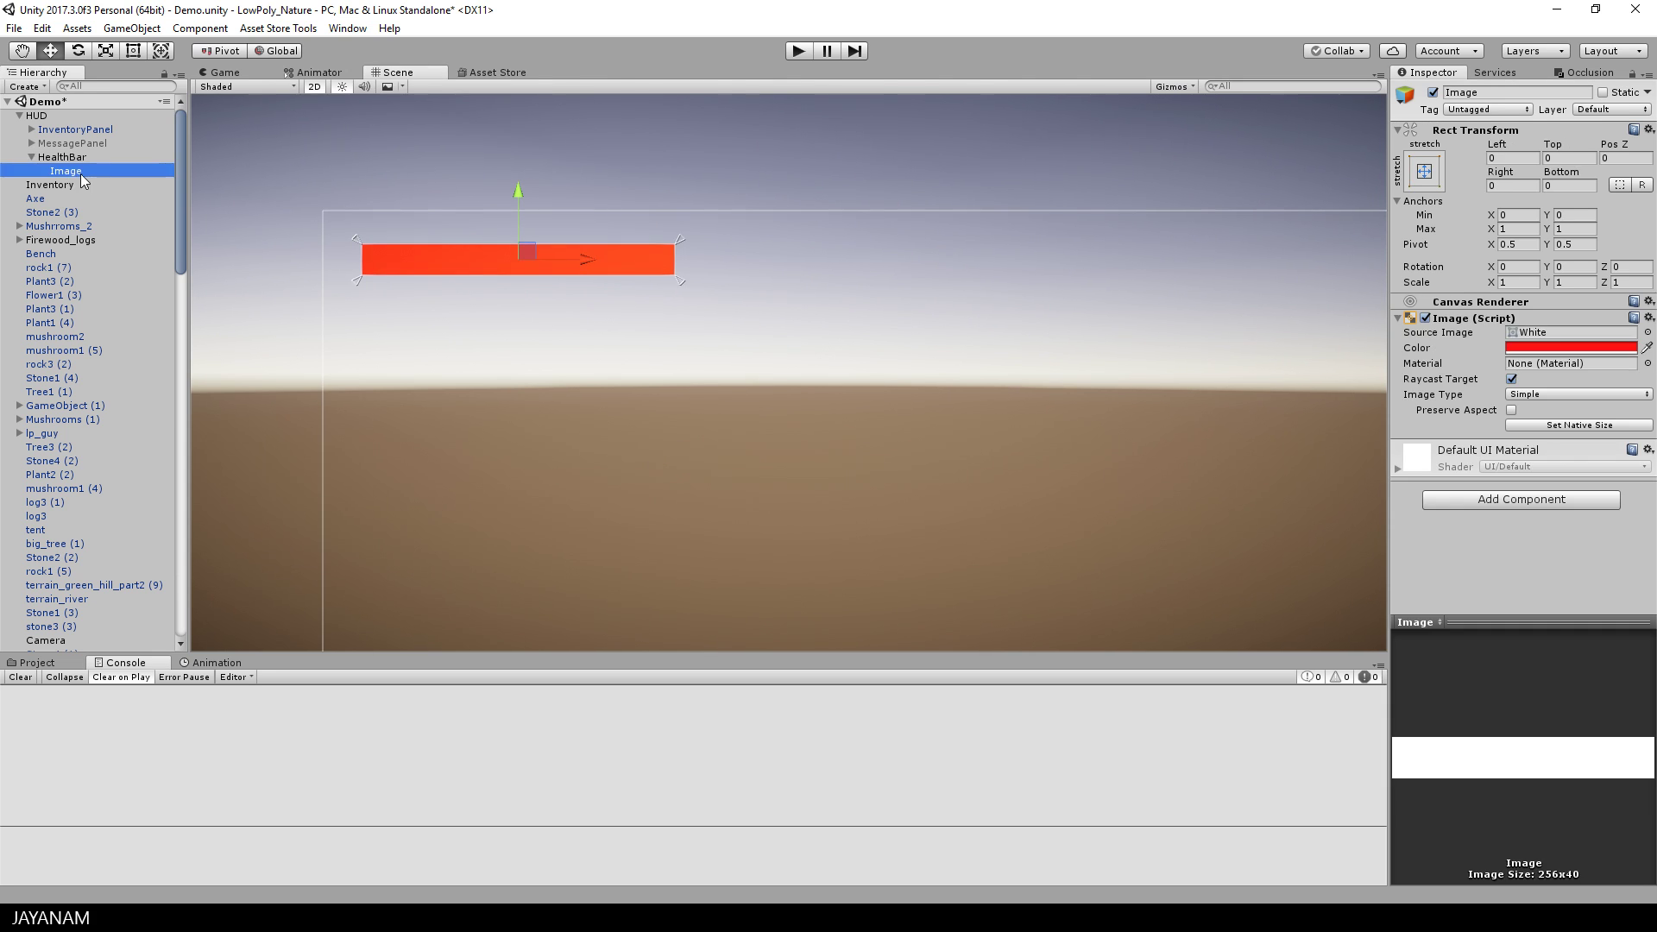
{"action": "left_click", "coordinate": [80, 174]}
{"action": "type", "text": "BG"}
{"action": "key", "text": "Return"}
Duplicate the BG image with Ctrl+D and rename the copy Bar
{"action": "left_click", "coordinate": [62, 158]}
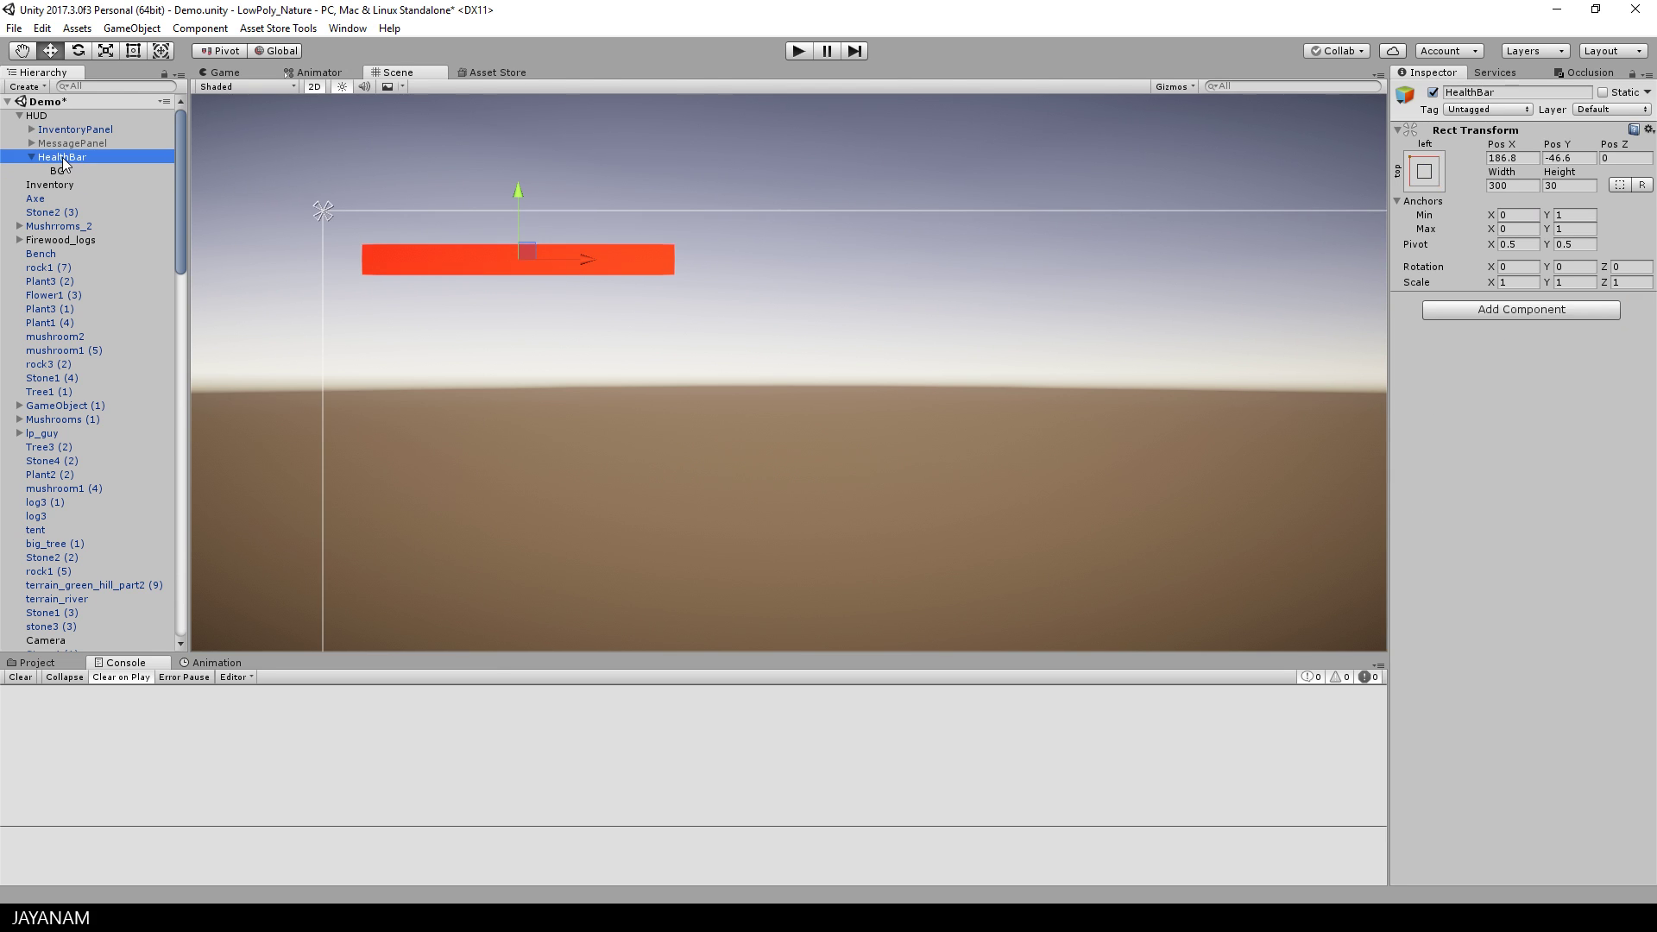
{"action": "left_click", "coordinate": [60, 172]}
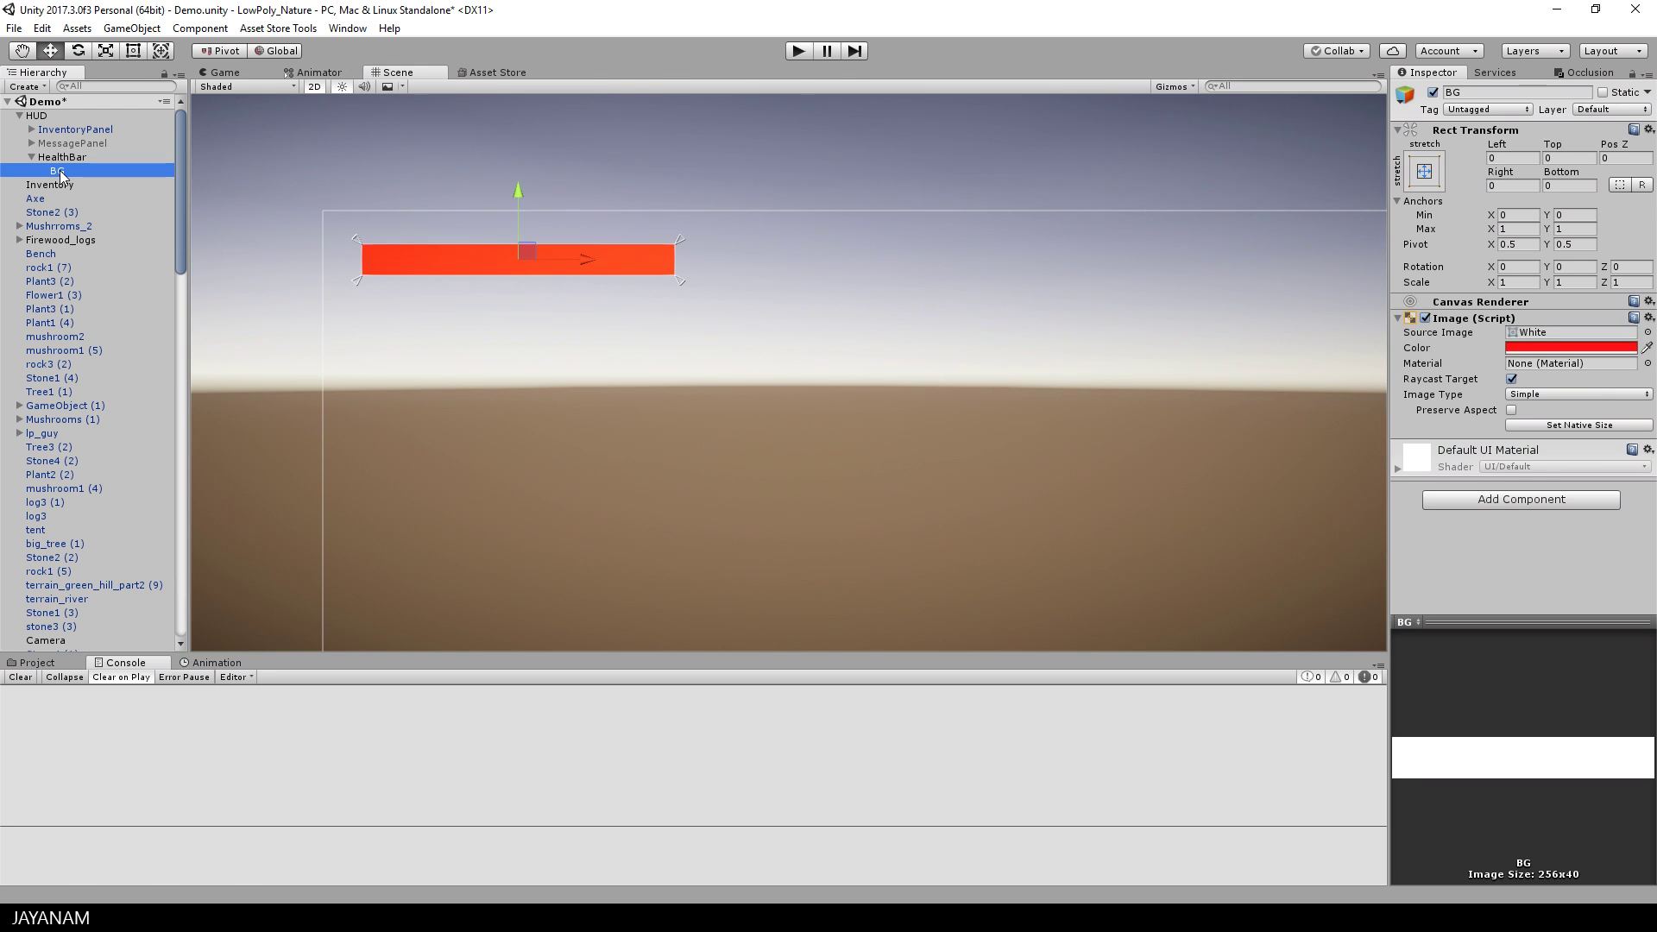
{"action": "key", "text": "ctrl+d"}
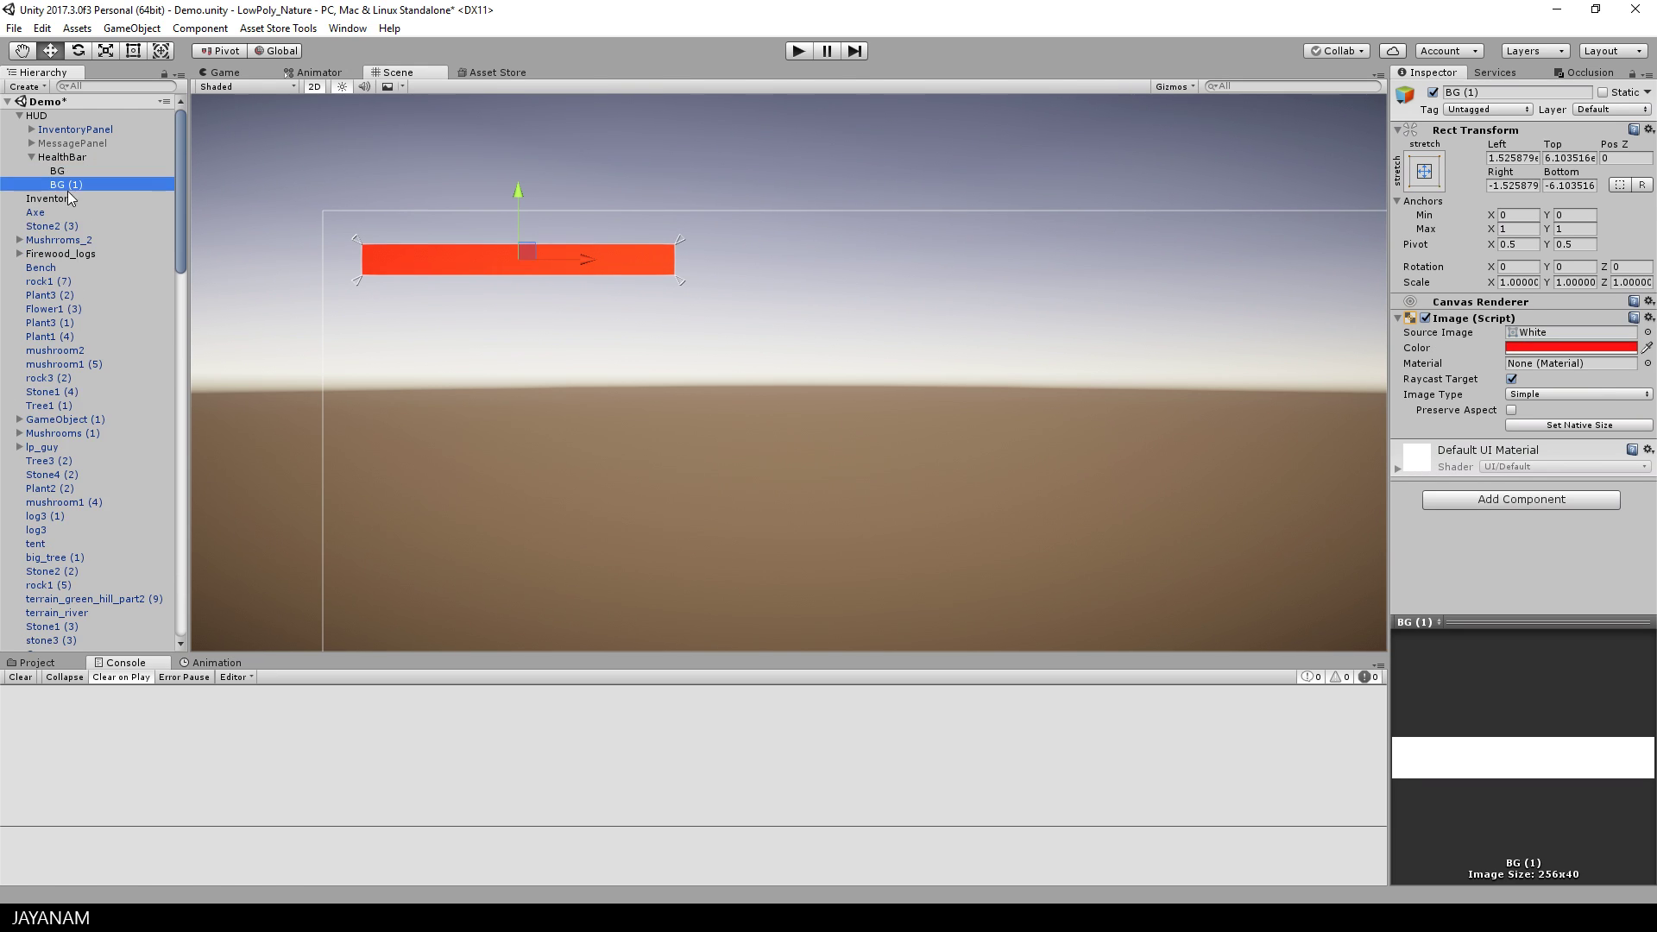
{"action": "left_click", "coordinate": [60, 184]}
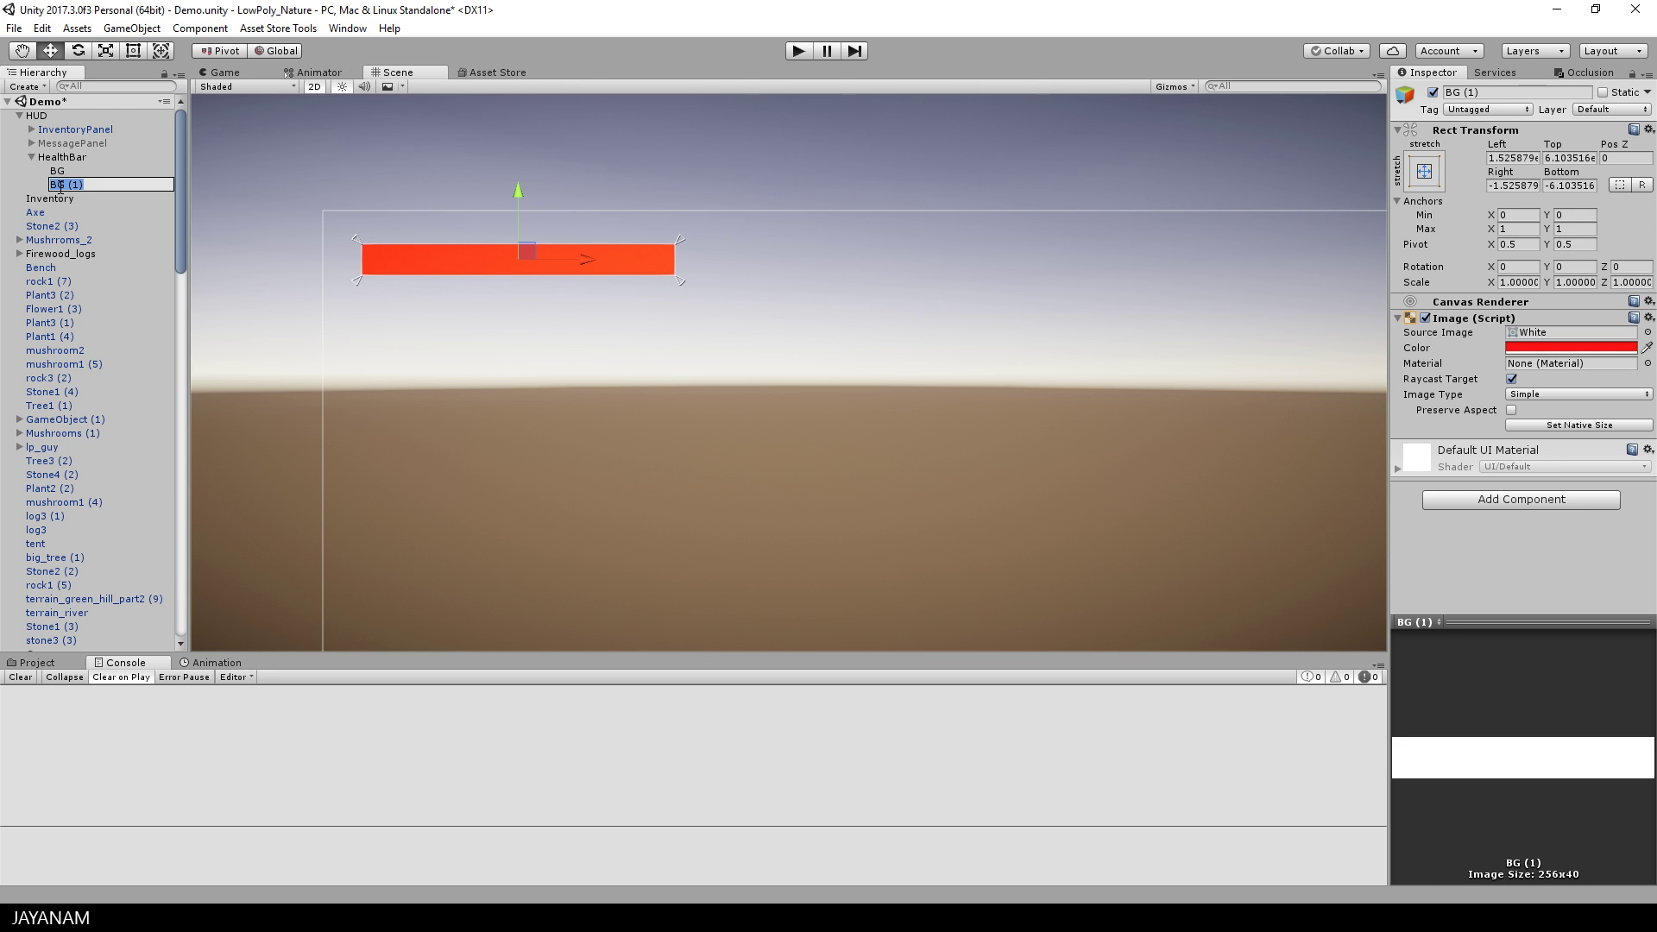
{"action": "type", "text": "Bar"}
{"action": "key", "text": "Return"}
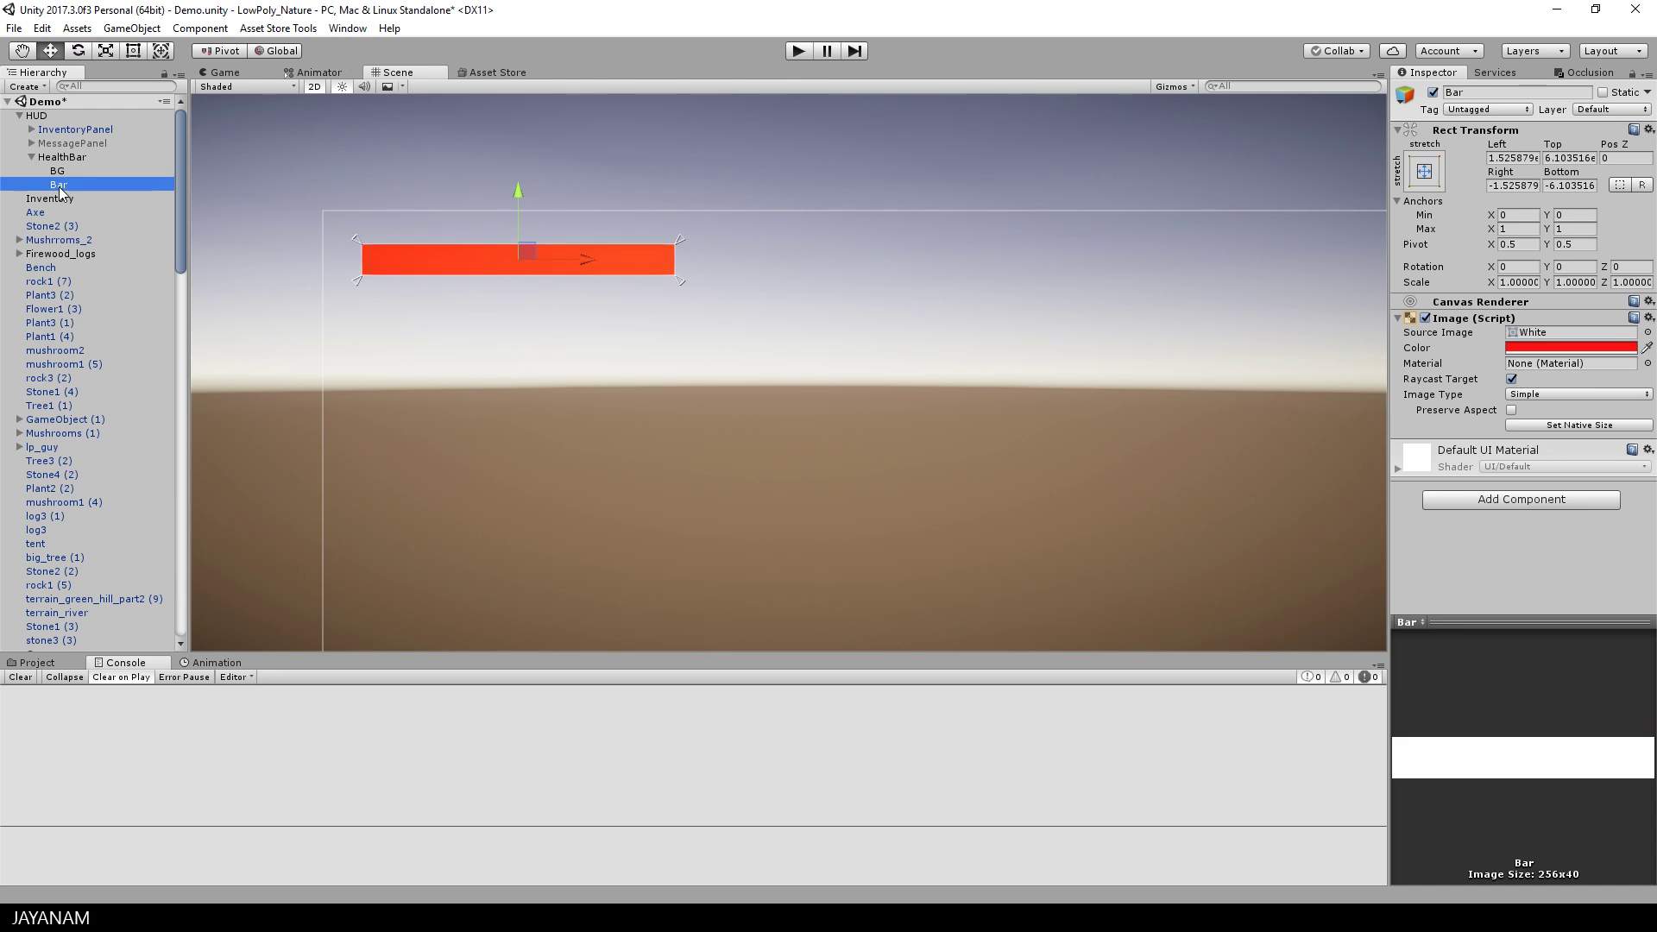
Change the Bar image colour to a saturated green (07D800)
{"action": "left_click", "coordinate": [1537, 348]}
{"action": "left_click", "coordinate": [1485, 350]}
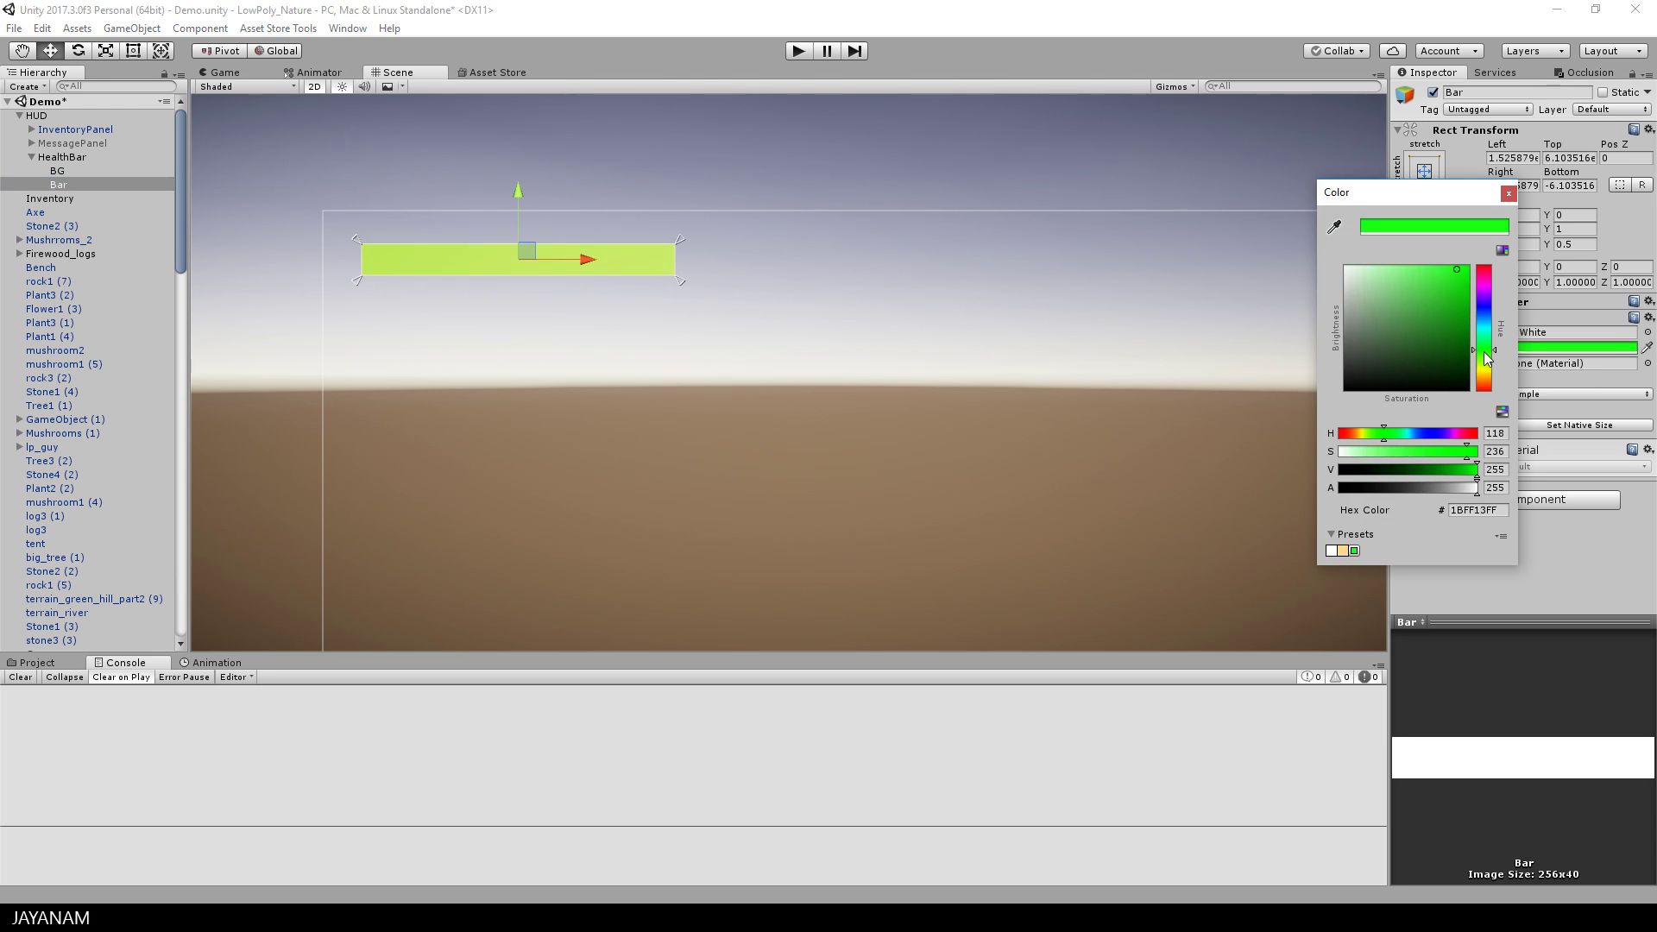
{"action": "left_click_drag", "start_coordinate": [1461, 304], "coordinate": [1481, 297]}
{"action": "left_click", "coordinate": [1510, 193]}
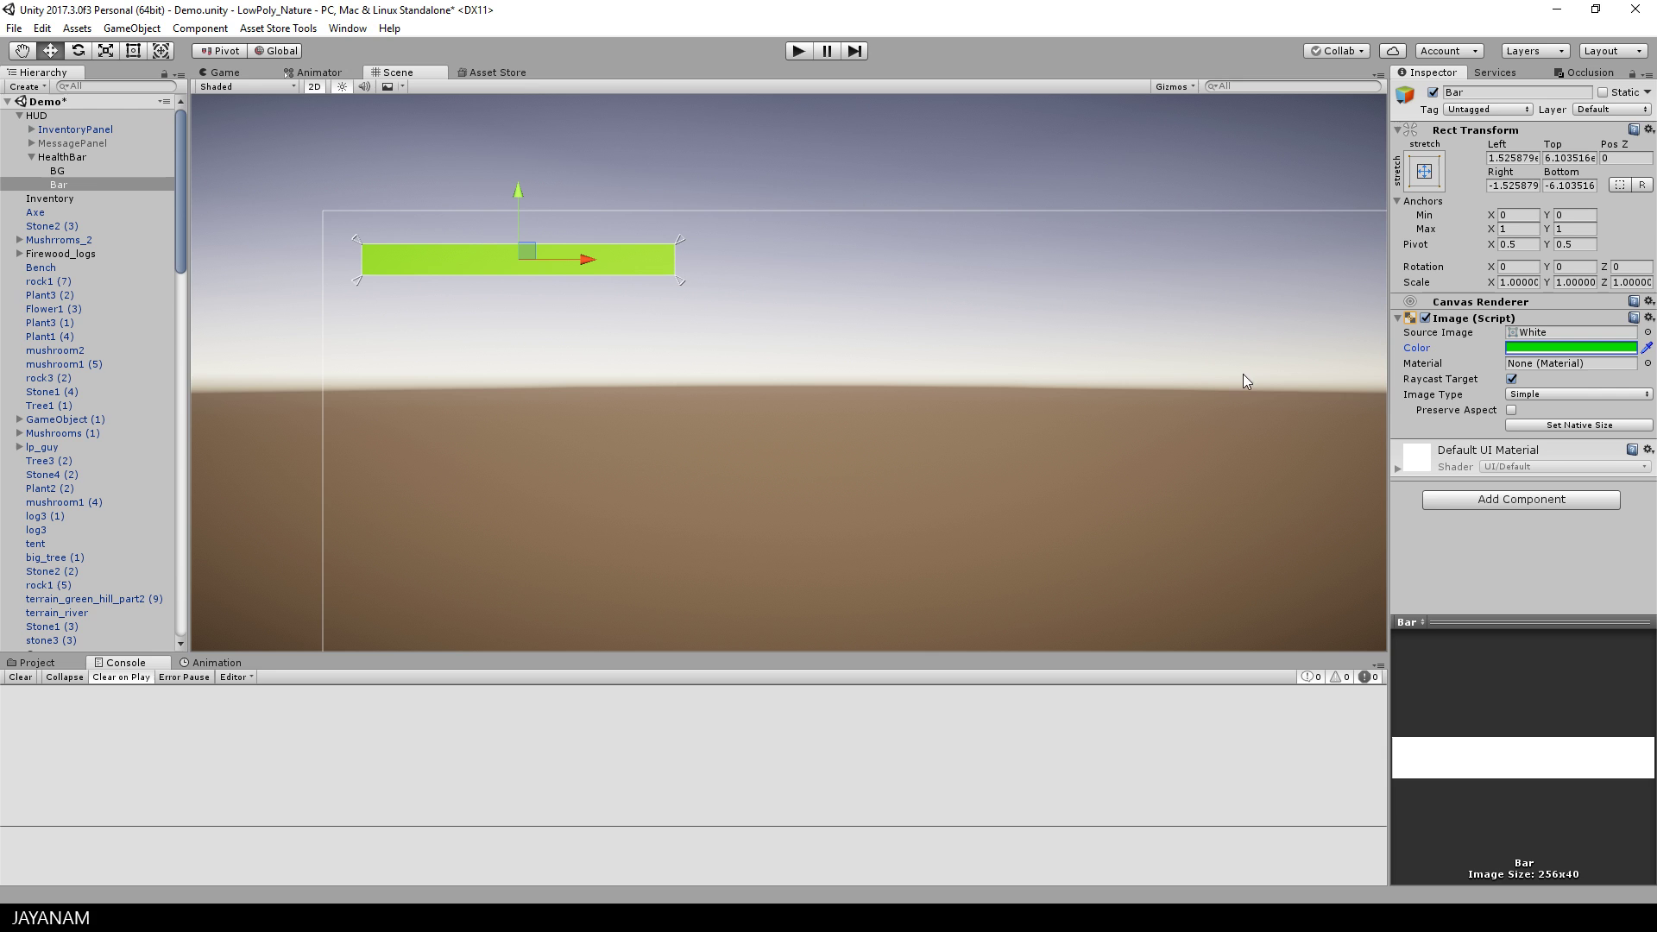
Set Bar's Image Type to Filled and all four offsets to 0
{"action": "left_click", "coordinate": [1540, 396]}
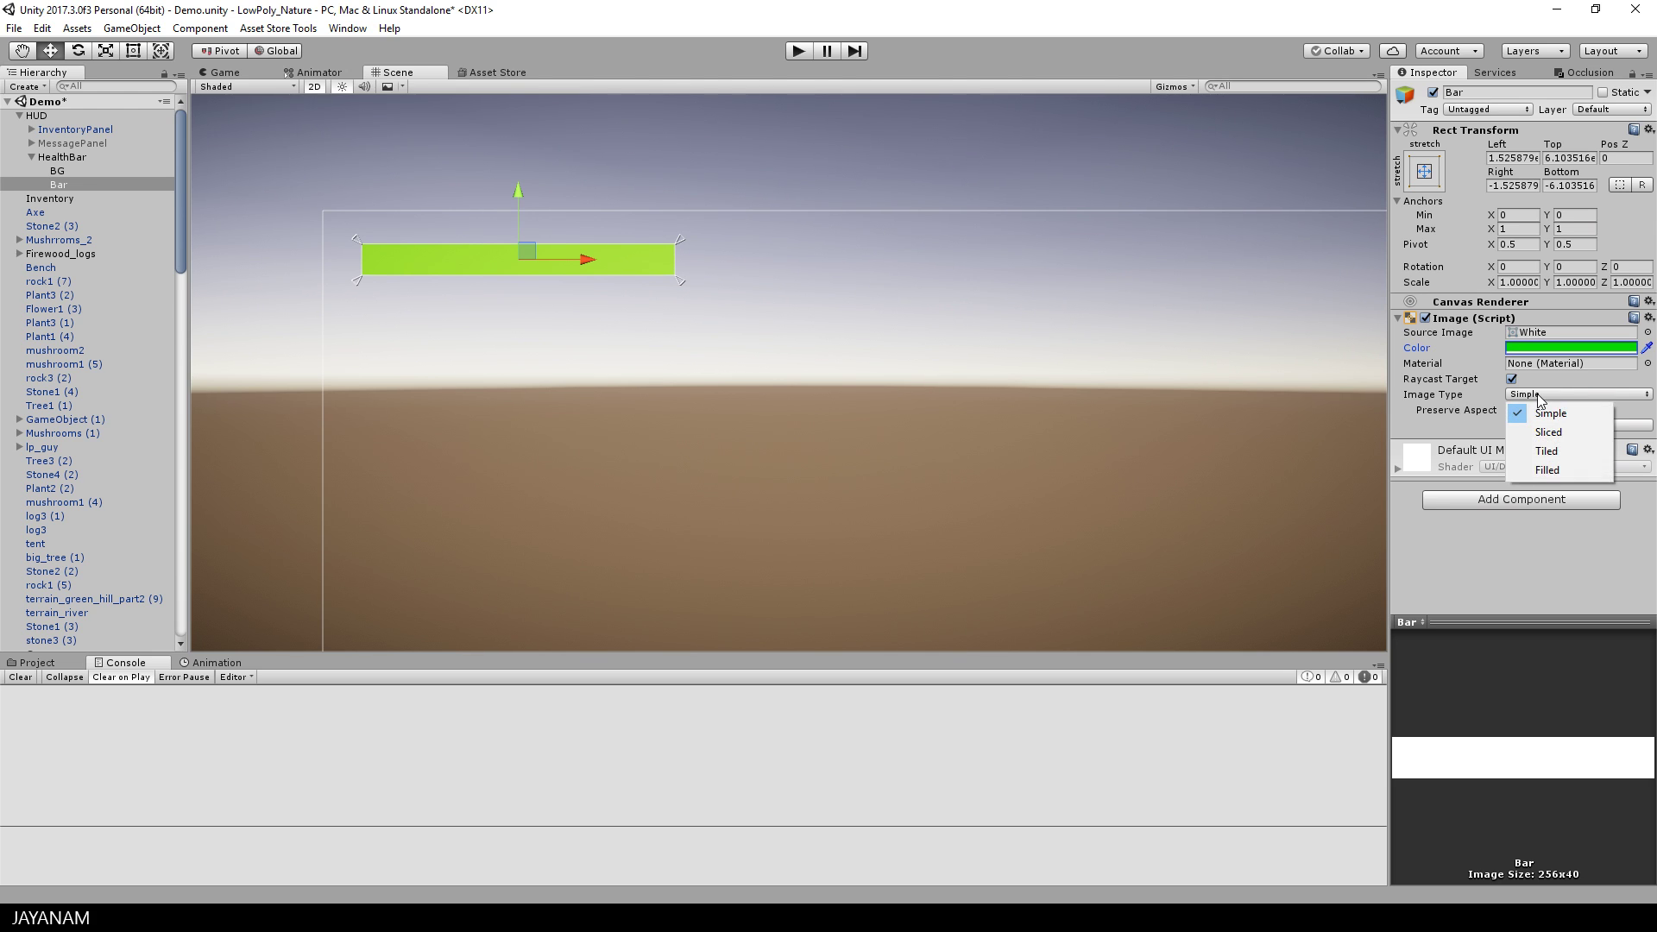
{"action": "left_click", "coordinate": [1546, 471]}
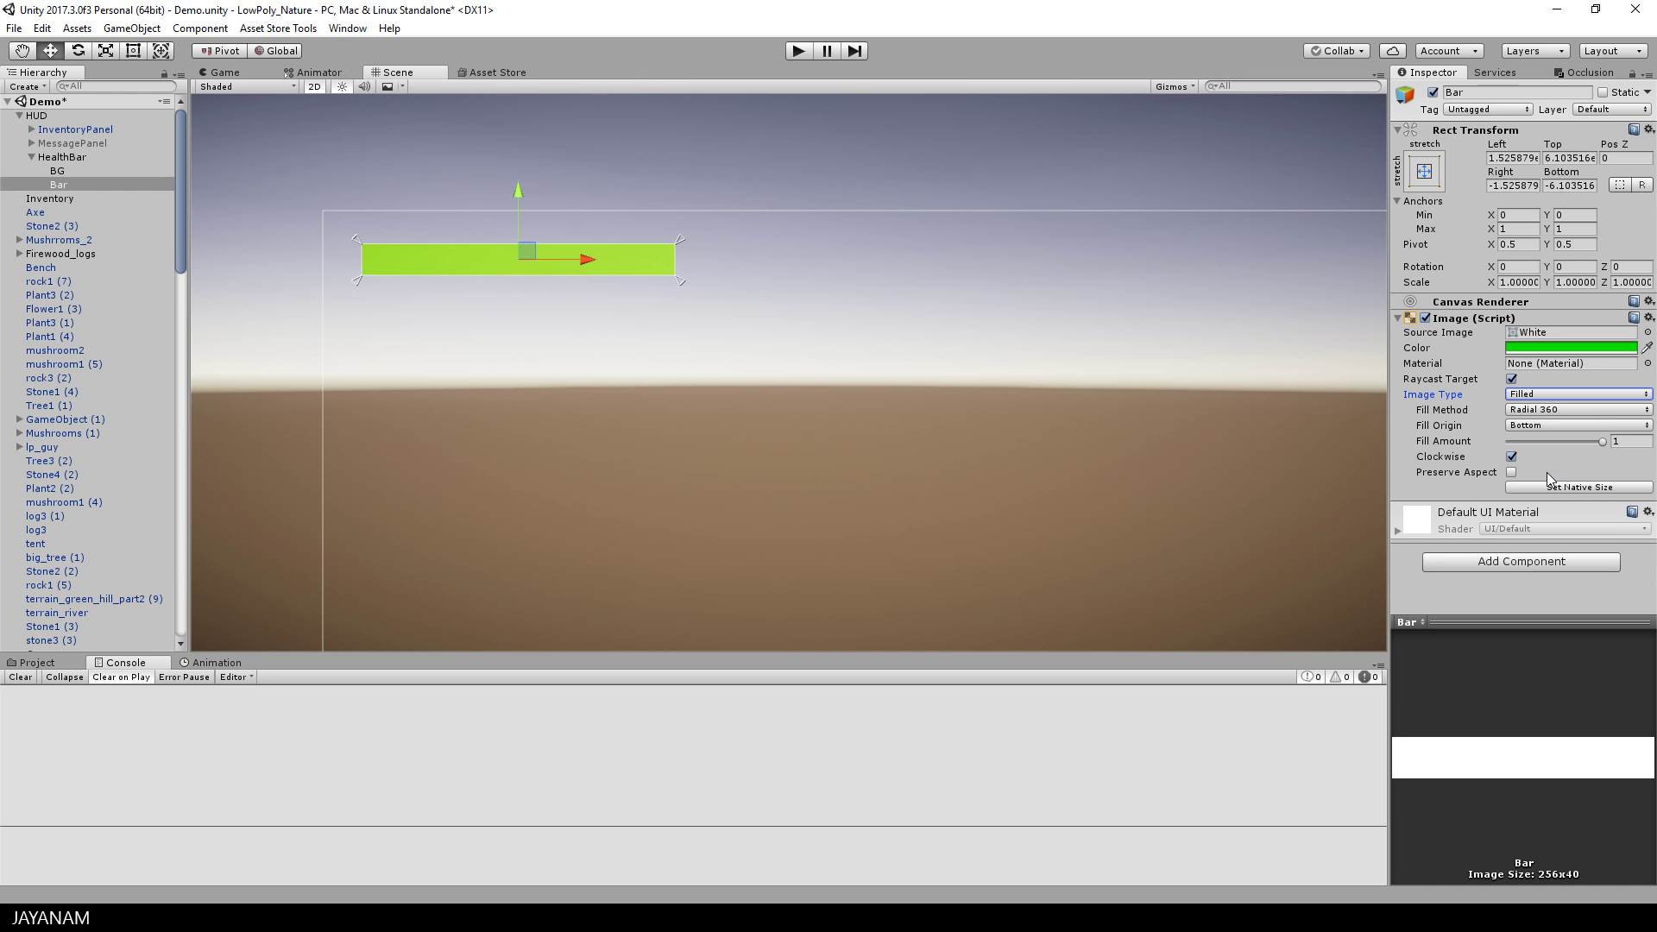
{"action": "left_click", "coordinate": [1515, 159]}
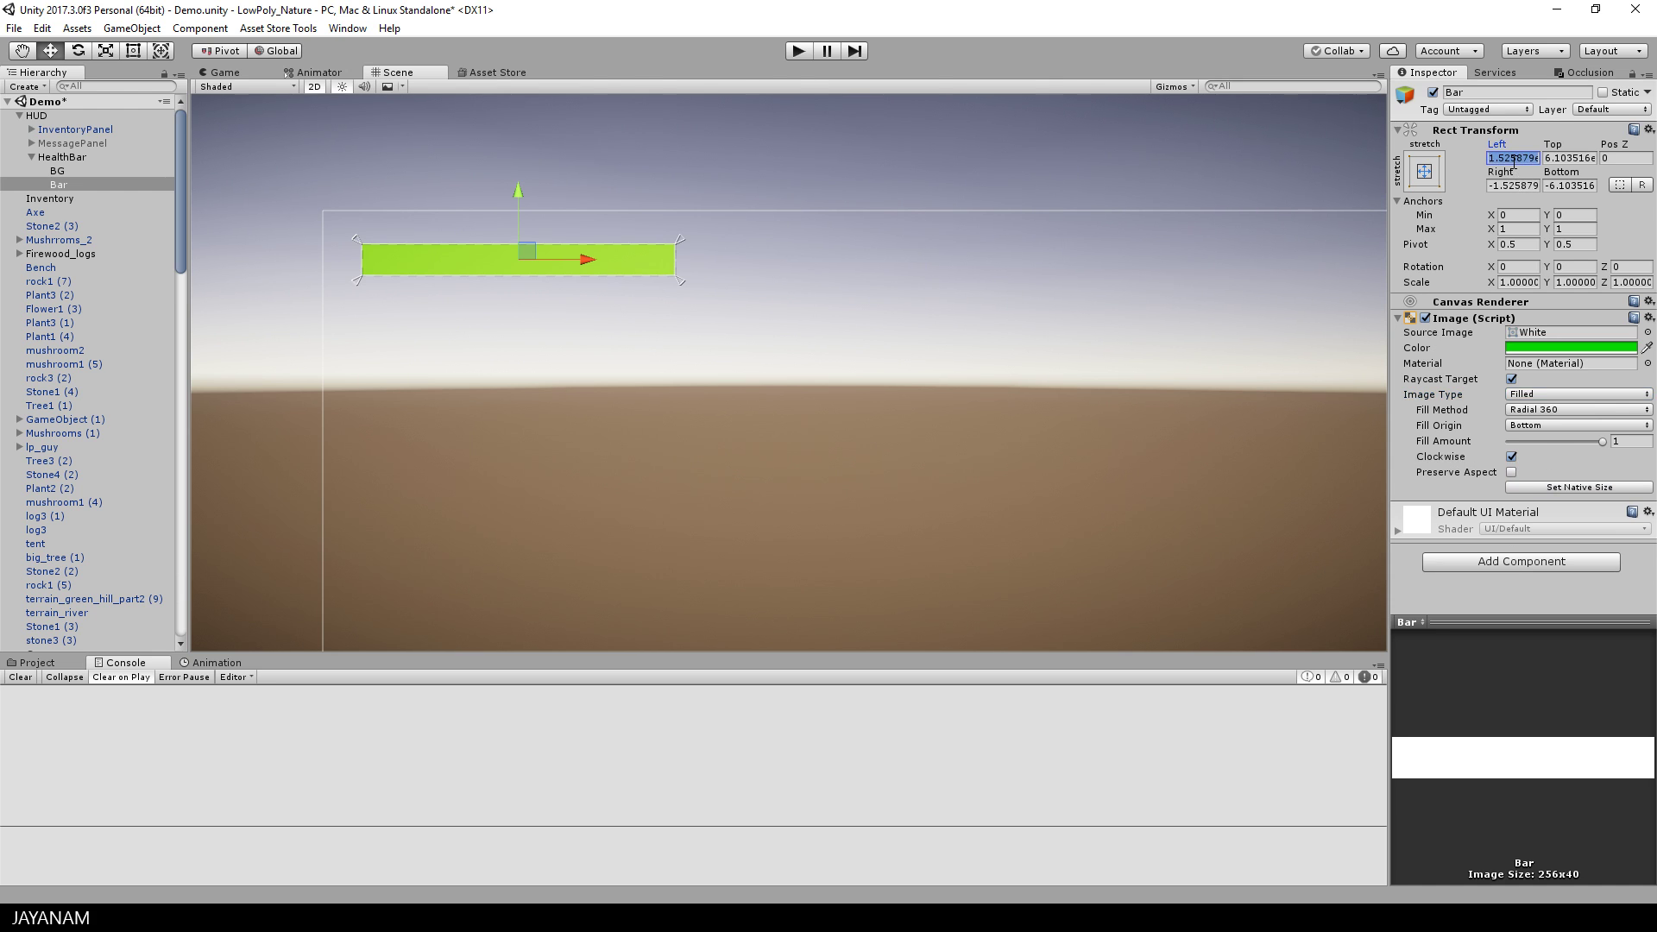
{"action": "type", "text": "0"}
{"action": "key", "text": "Tab"}
{"action": "type", "text": "0"}
{"action": "key", "text": "Tab"}
{"action": "key", "text": "Tab"}
{"action": "type", "text": "0"}
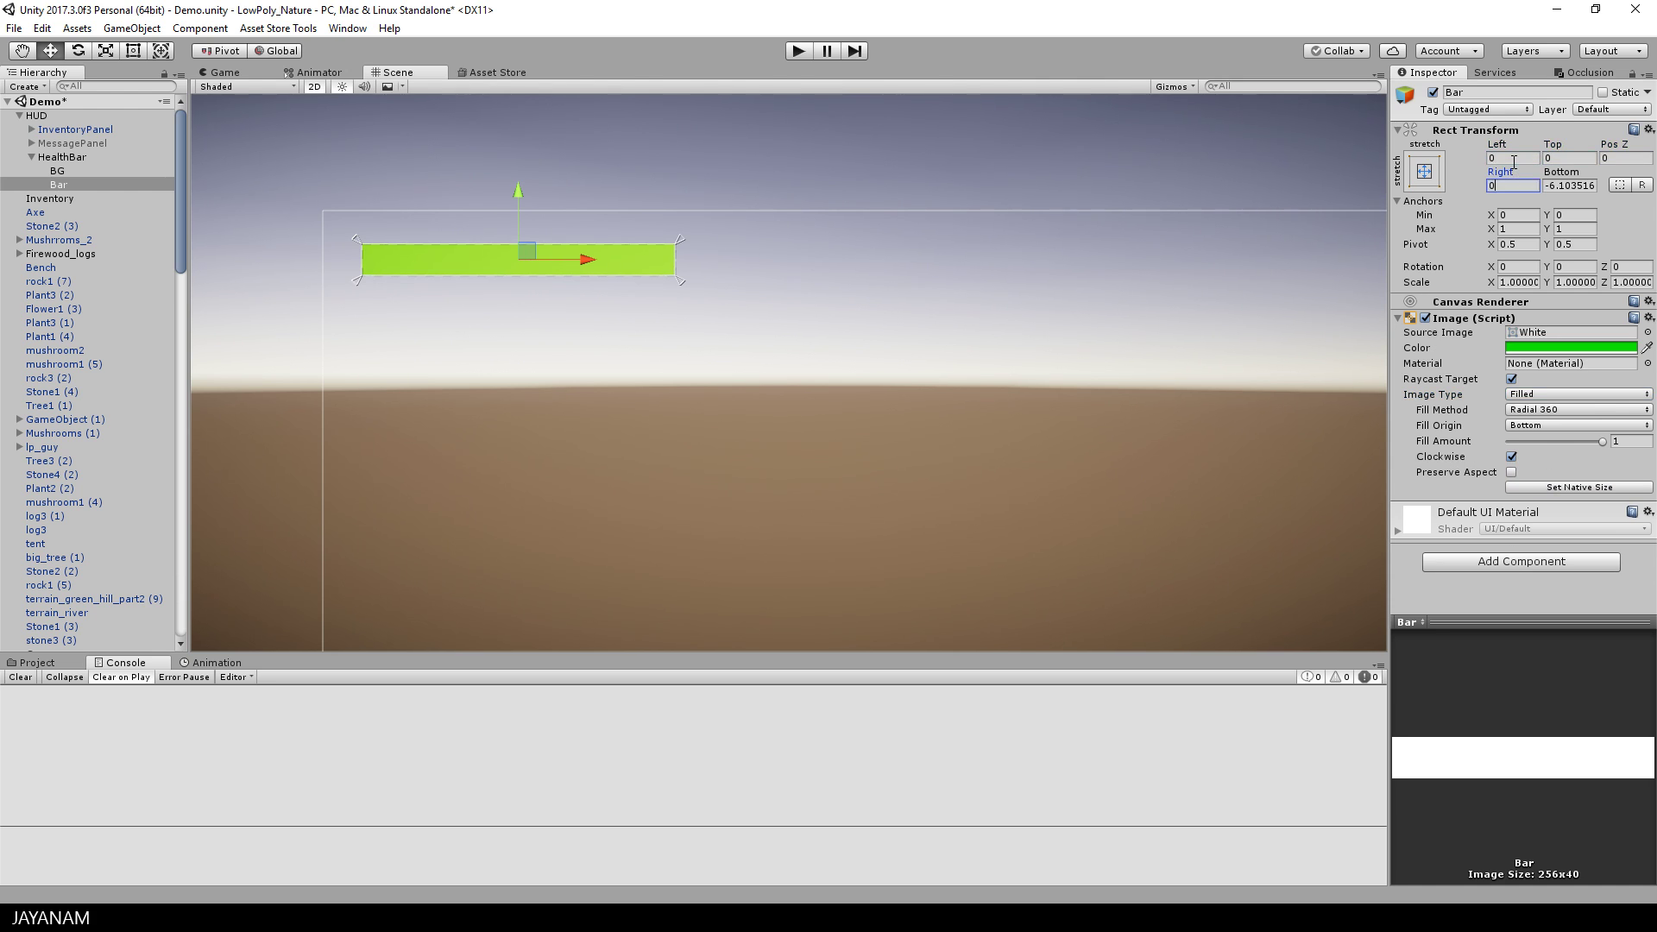
{"action": "key", "text": "Tab"}
{"action": "type", "text": "0"}
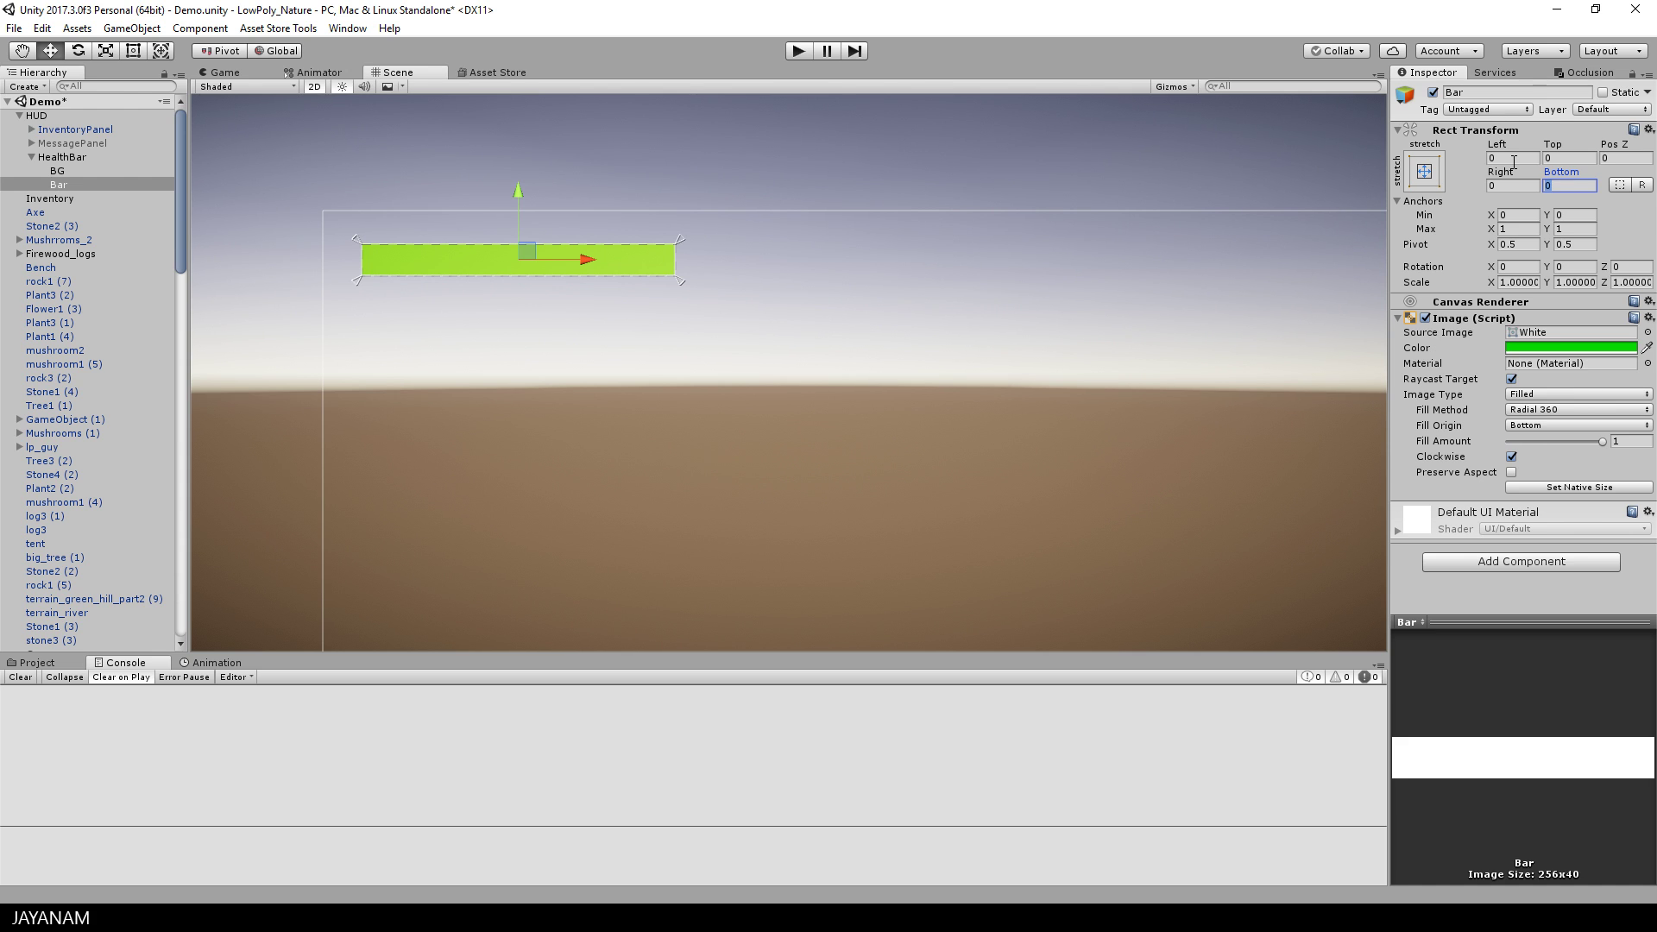
Set Bar's Fill Method to Horizontal and test Fill Amount, leaving it at 1
{"action": "left_click", "coordinate": [1568, 409]}
{"action": "left_click", "coordinate": [1559, 428]}
{"action": "left_click", "coordinate": [1603, 441]}
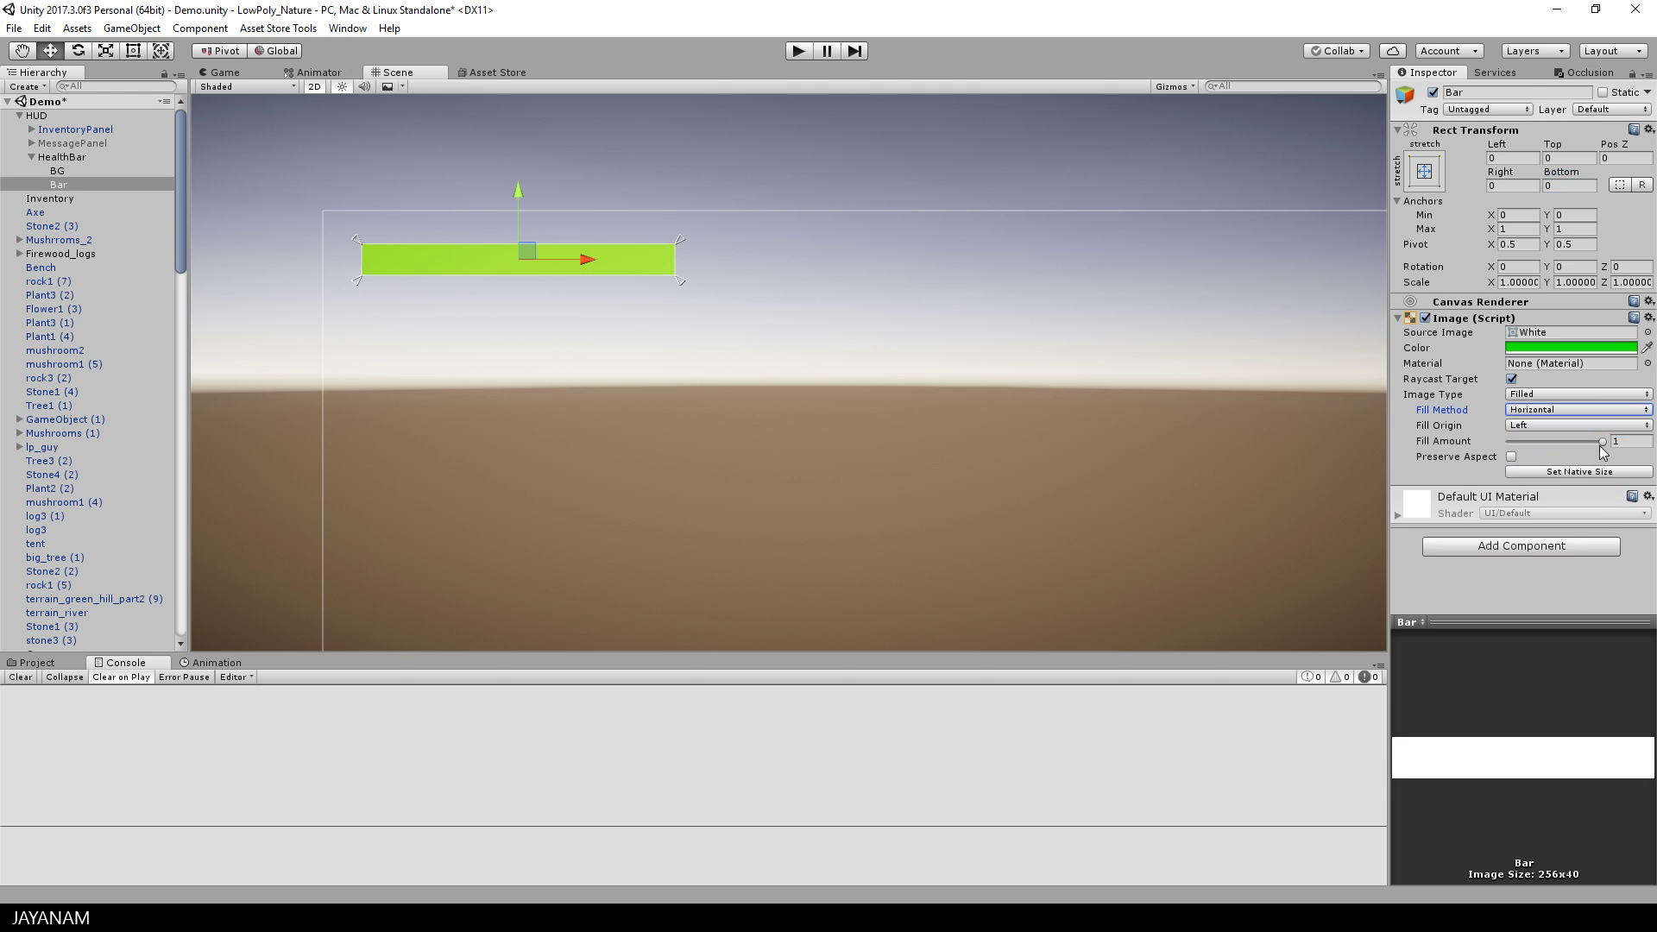
{"action": "mouse_move", "coordinate": [1603, 443]}
{"action": "left_mouse_down"}
{"action": "mouse_move", "coordinate": [1536, 452]}
{"action": "mouse_move", "coordinate": [1607, 445]}
{"action": "left_mouse_up"}
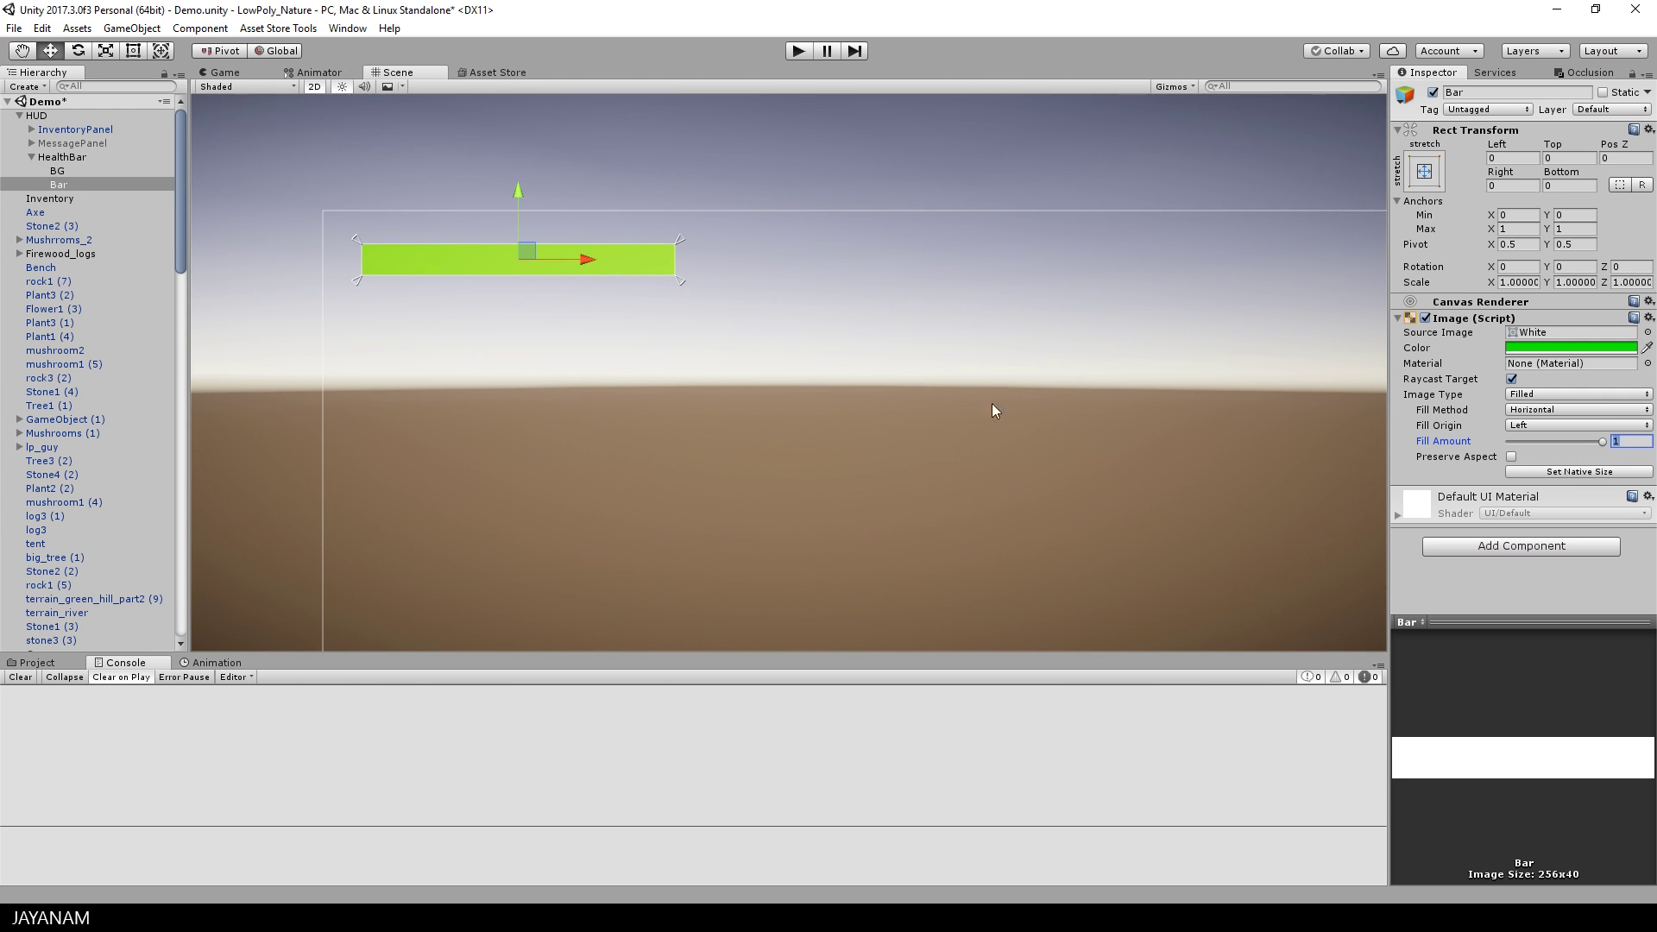
{"action": "left_click", "coordinate": [55, 172]}
{"action": "left_click", "coordinate": [59, 184]}
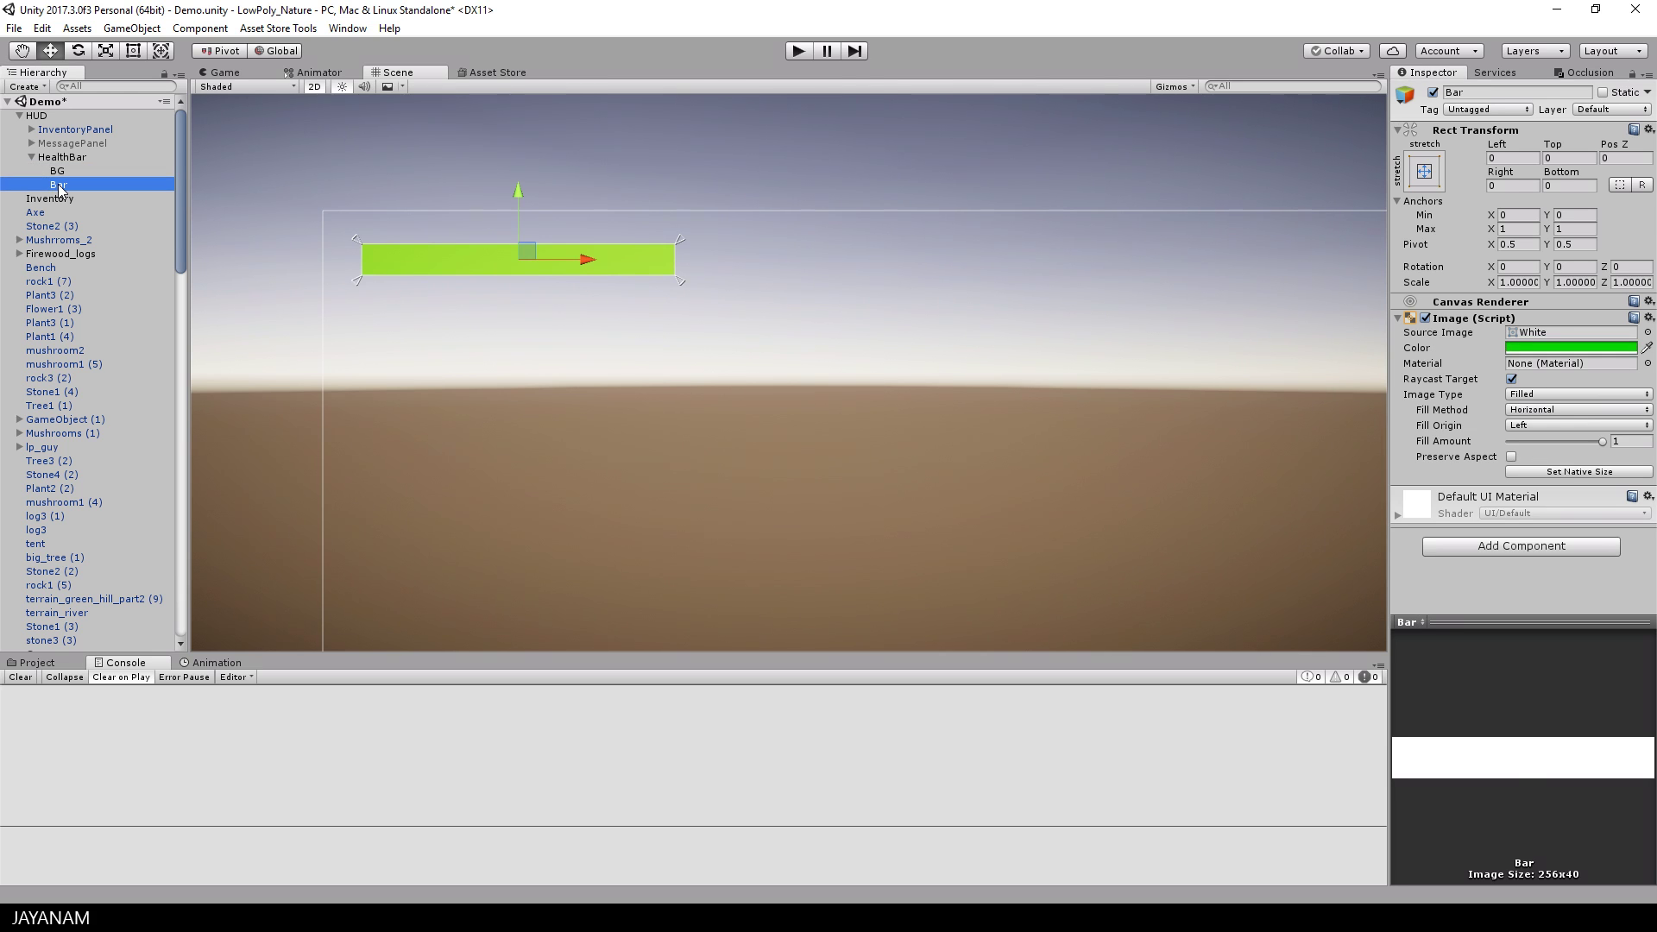
Duplicate Bar as Bar (1) and set all its offsets to 0
{"action": "key", "text": "ctrl+d"}
{"action": "left_click", "coordinate": [64, 199]}
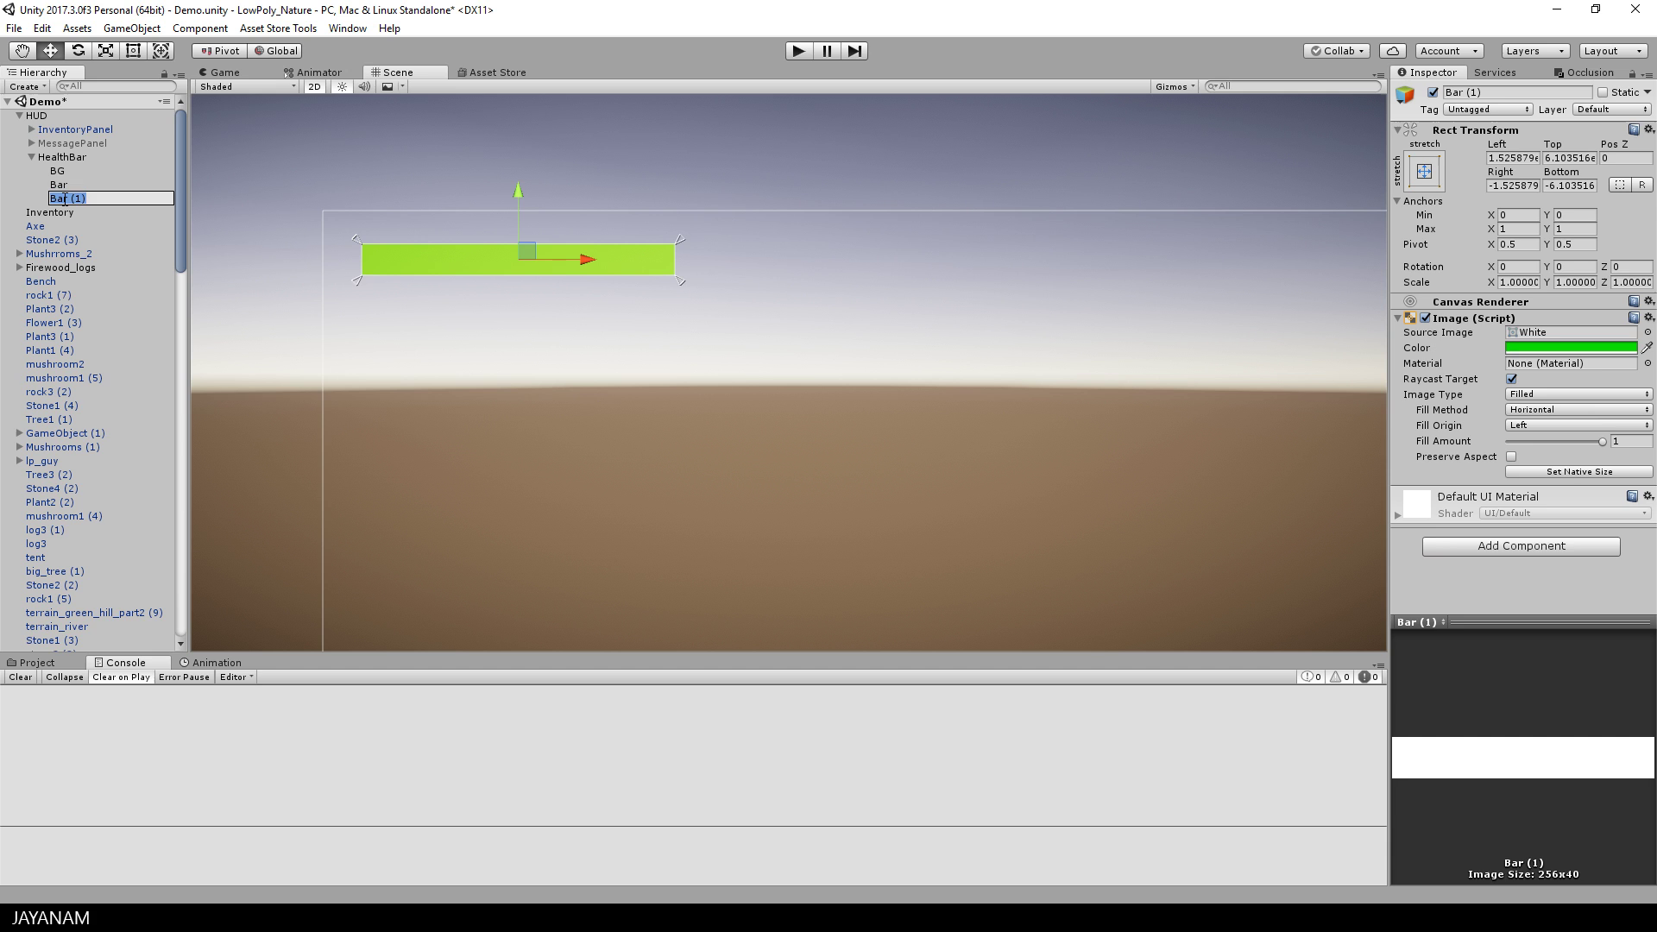
{"action": "left_click", "coordinate": [1521, 158]}
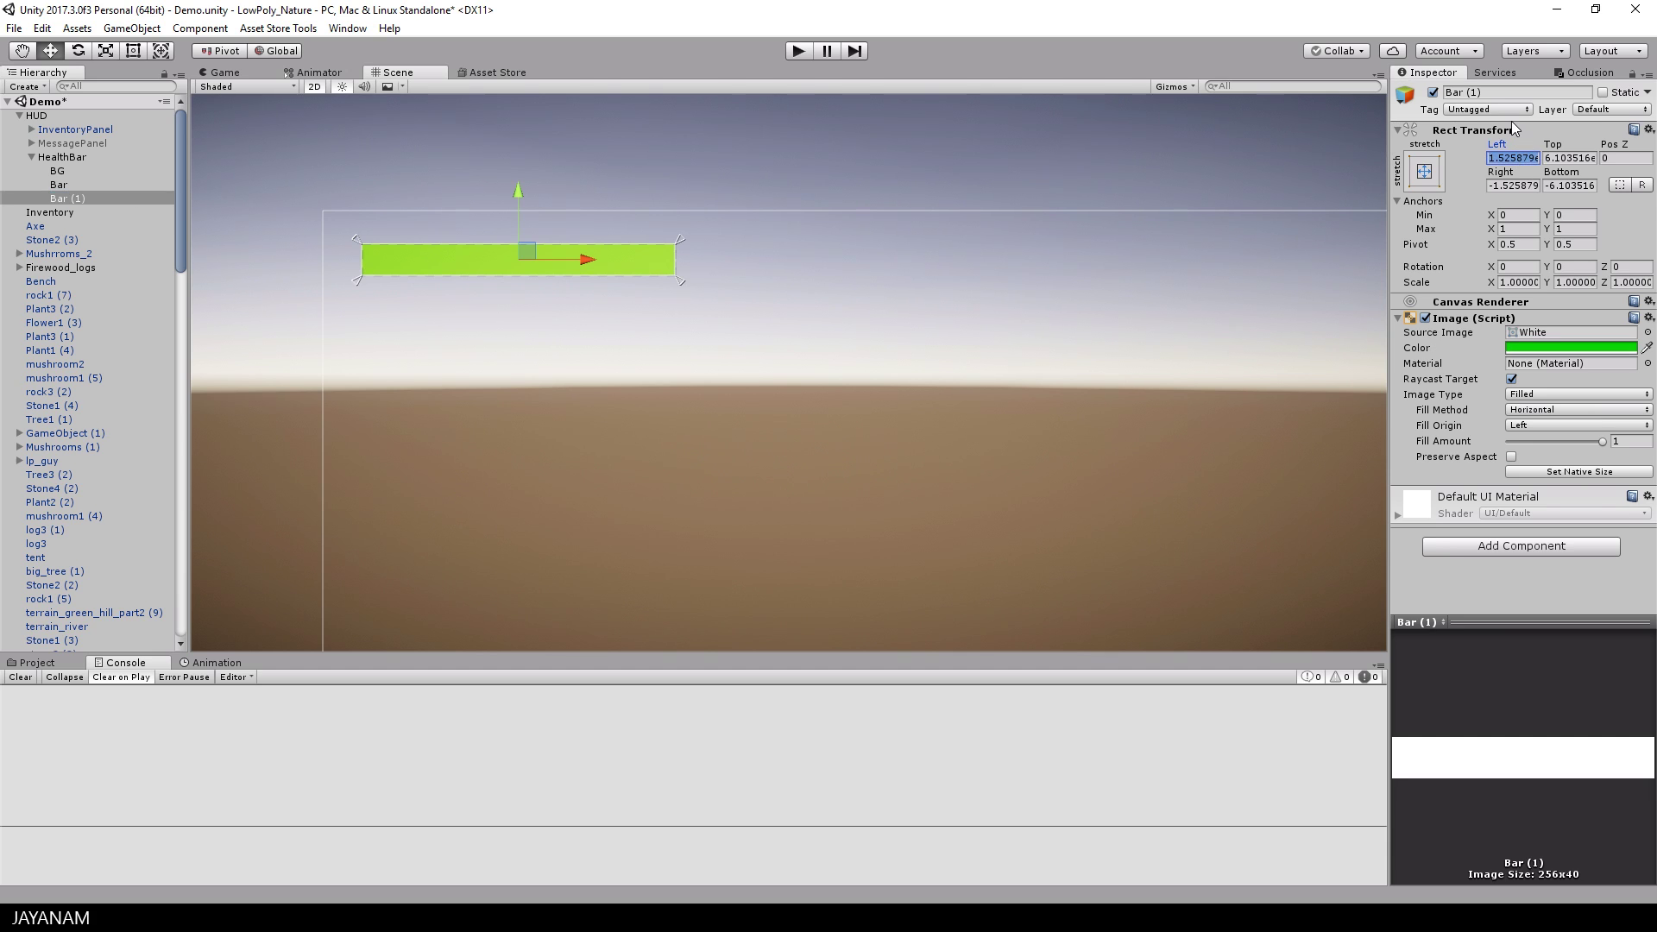
{"action": "type", "text": "0"}
{"action": "key", "text": "Tab"}
{"action": "type", "text": "0"}
{"action": "key", "text": "Tab"}
{"action": "key", "text": "Tab"}
{"action": "type", "text": "0"}
{"action": "key", "text": "Tab"}
{"action": "type", "text": "0"}
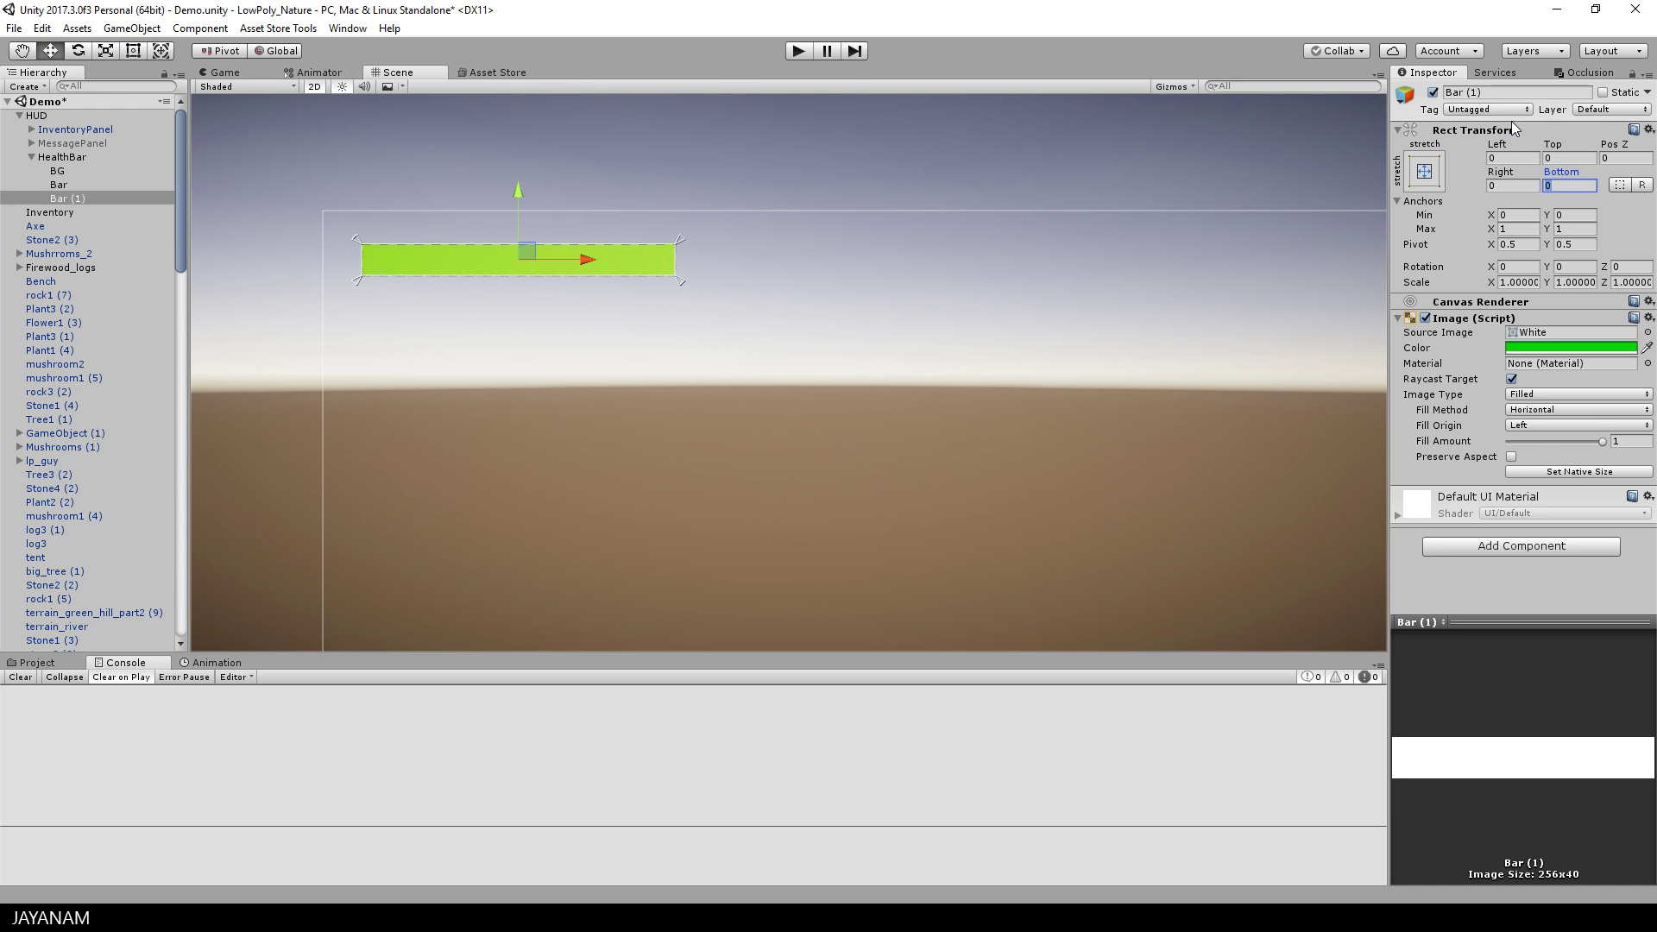
Set Bar (1)'s Source Image to the Border sprite
{"action": "left_click", "coordinate": [1648, 332]}
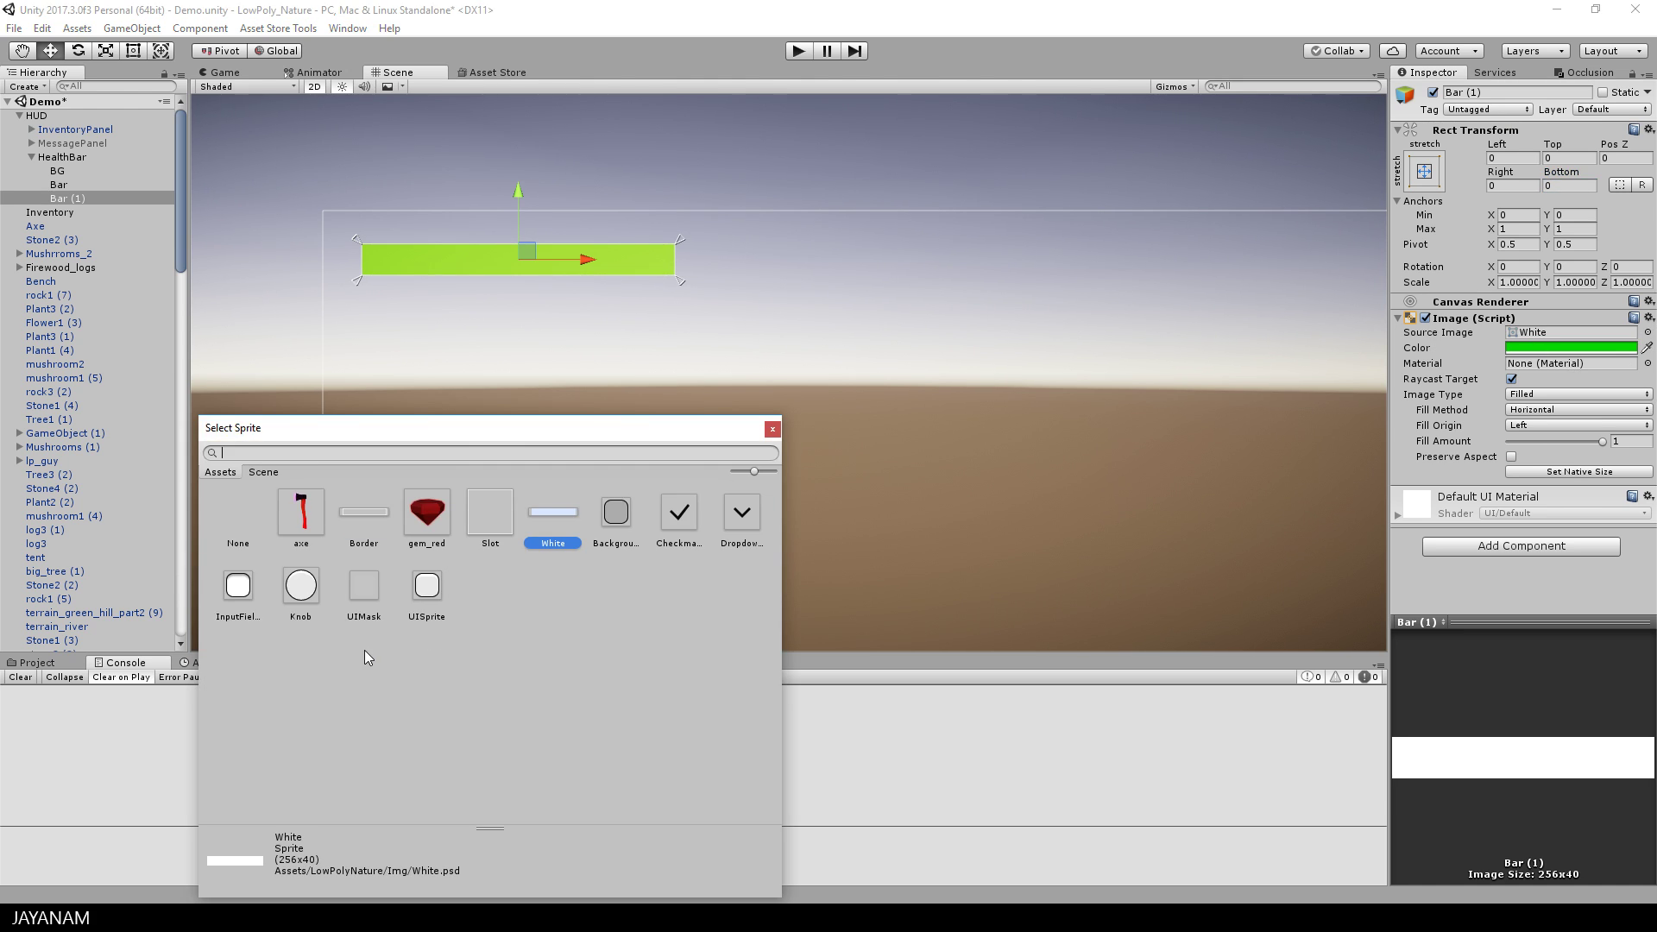
{"action": "left_click", "coordinate": [360, 515]}
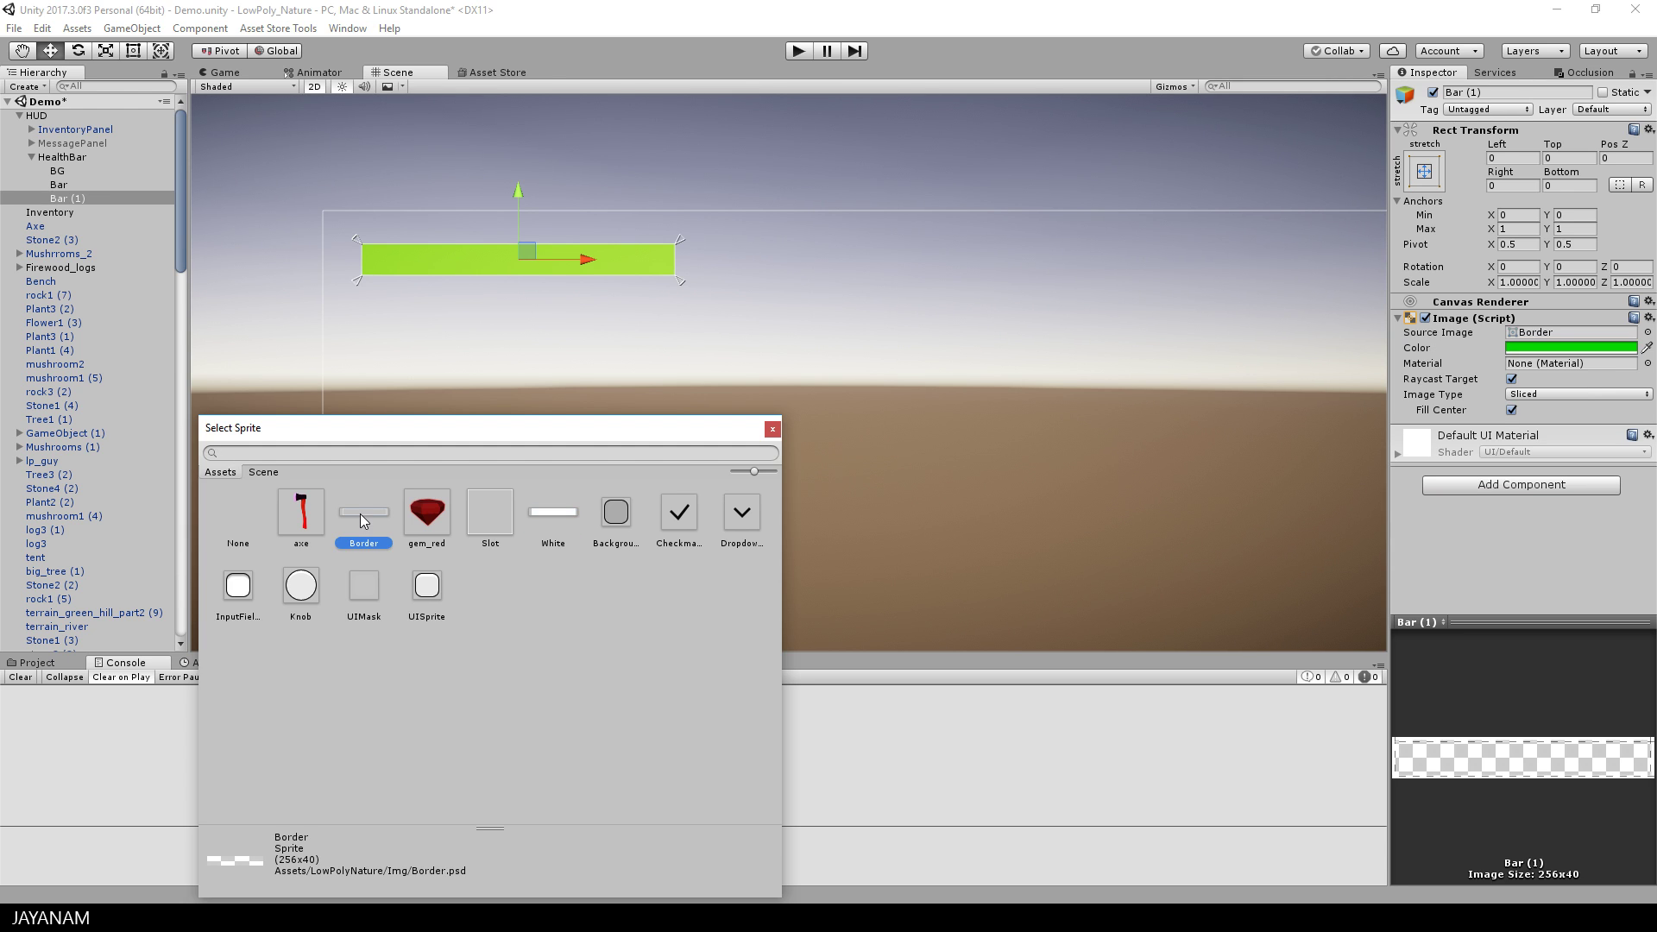
{"action": "double_click", "coordinate": [359, 515]}
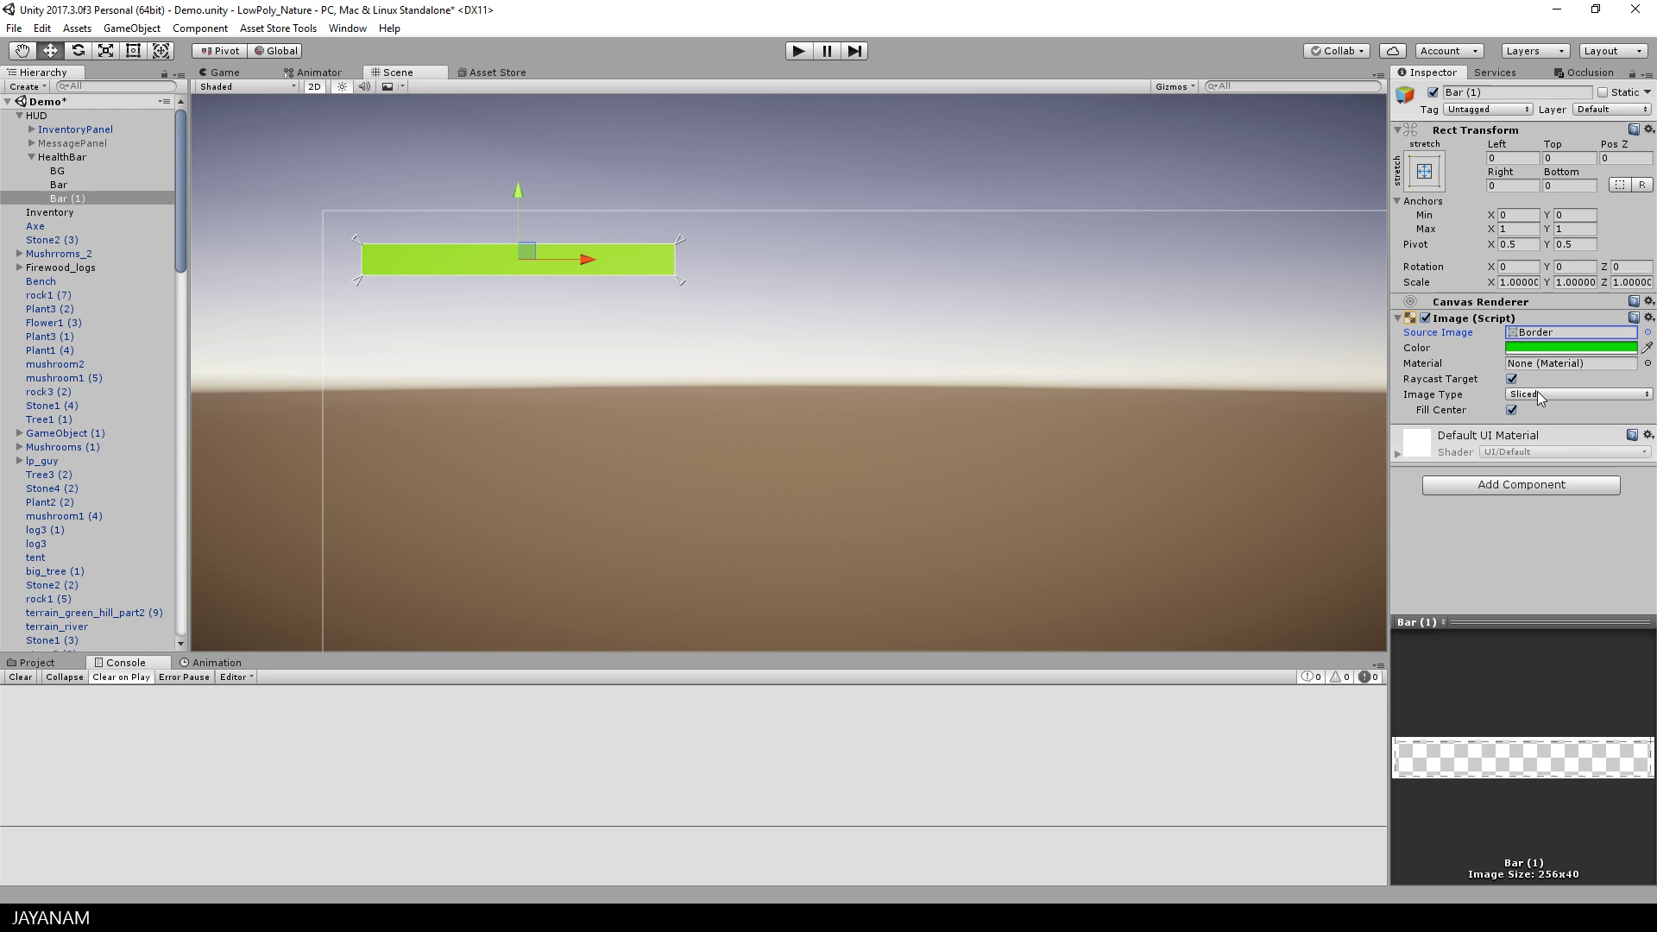
Change the Bar (1) outline colour to dark grey
{"action": "left_click", "coordinate": [1541, 352]}
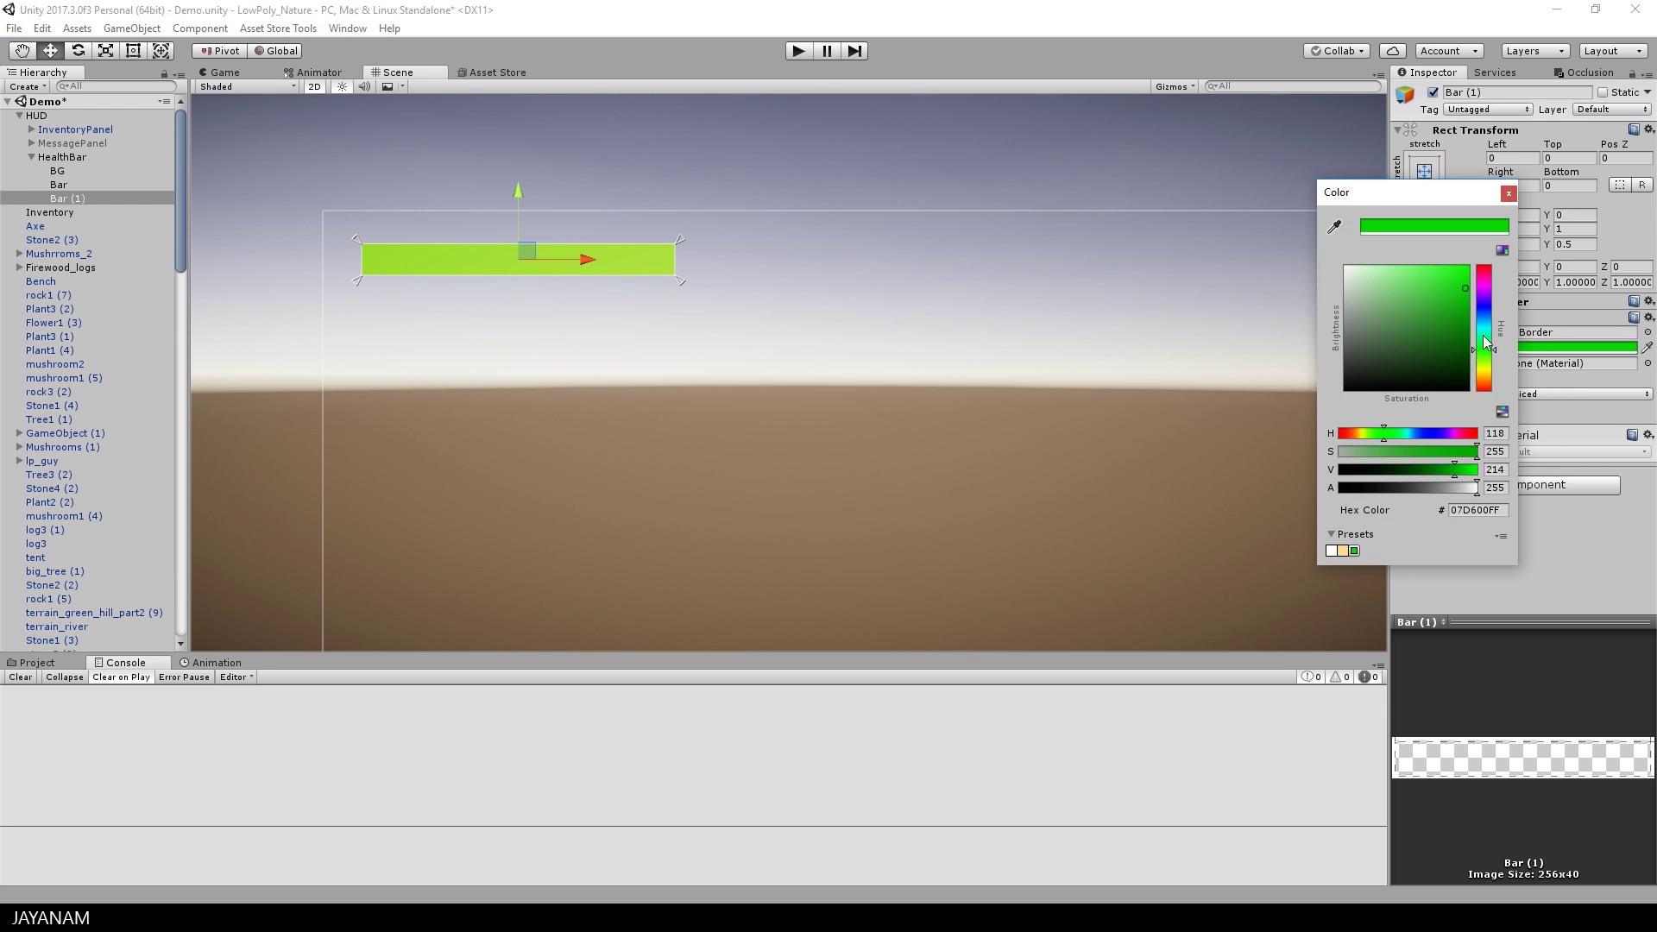
{"action": "left_click_drag", "start_coordinate": [1381, 363], "coordinate": [1293, 347]}
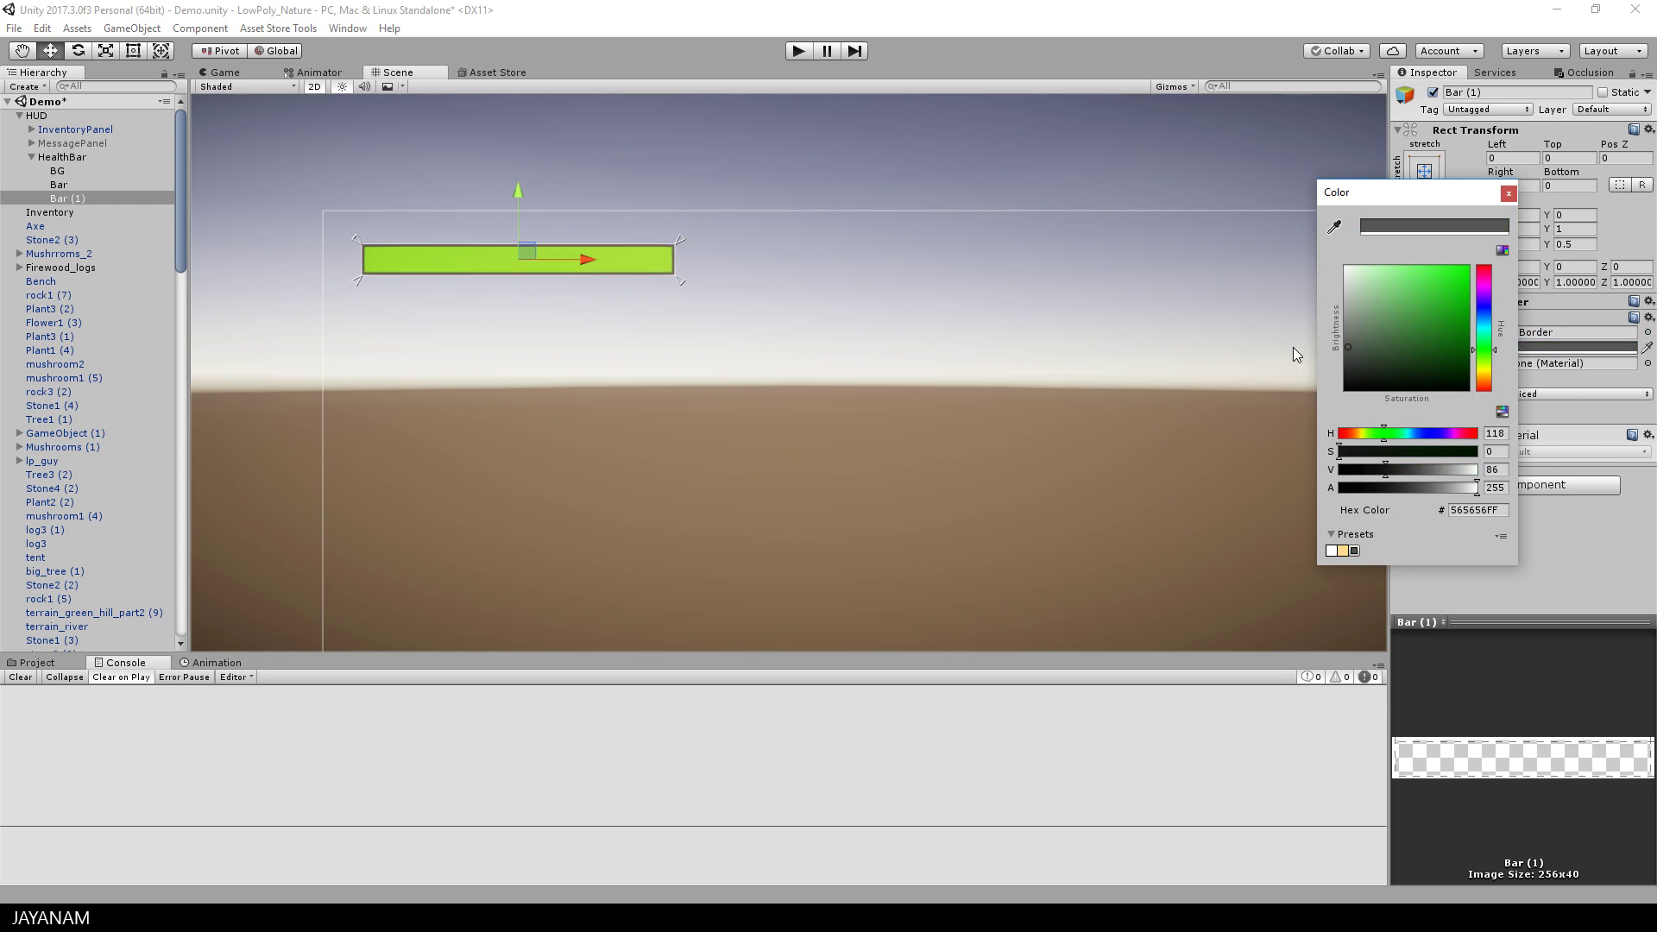
{"action": "scroll", "coordinate": [806, 252], "scroll_direction": "up", "scroll_amount": 3}
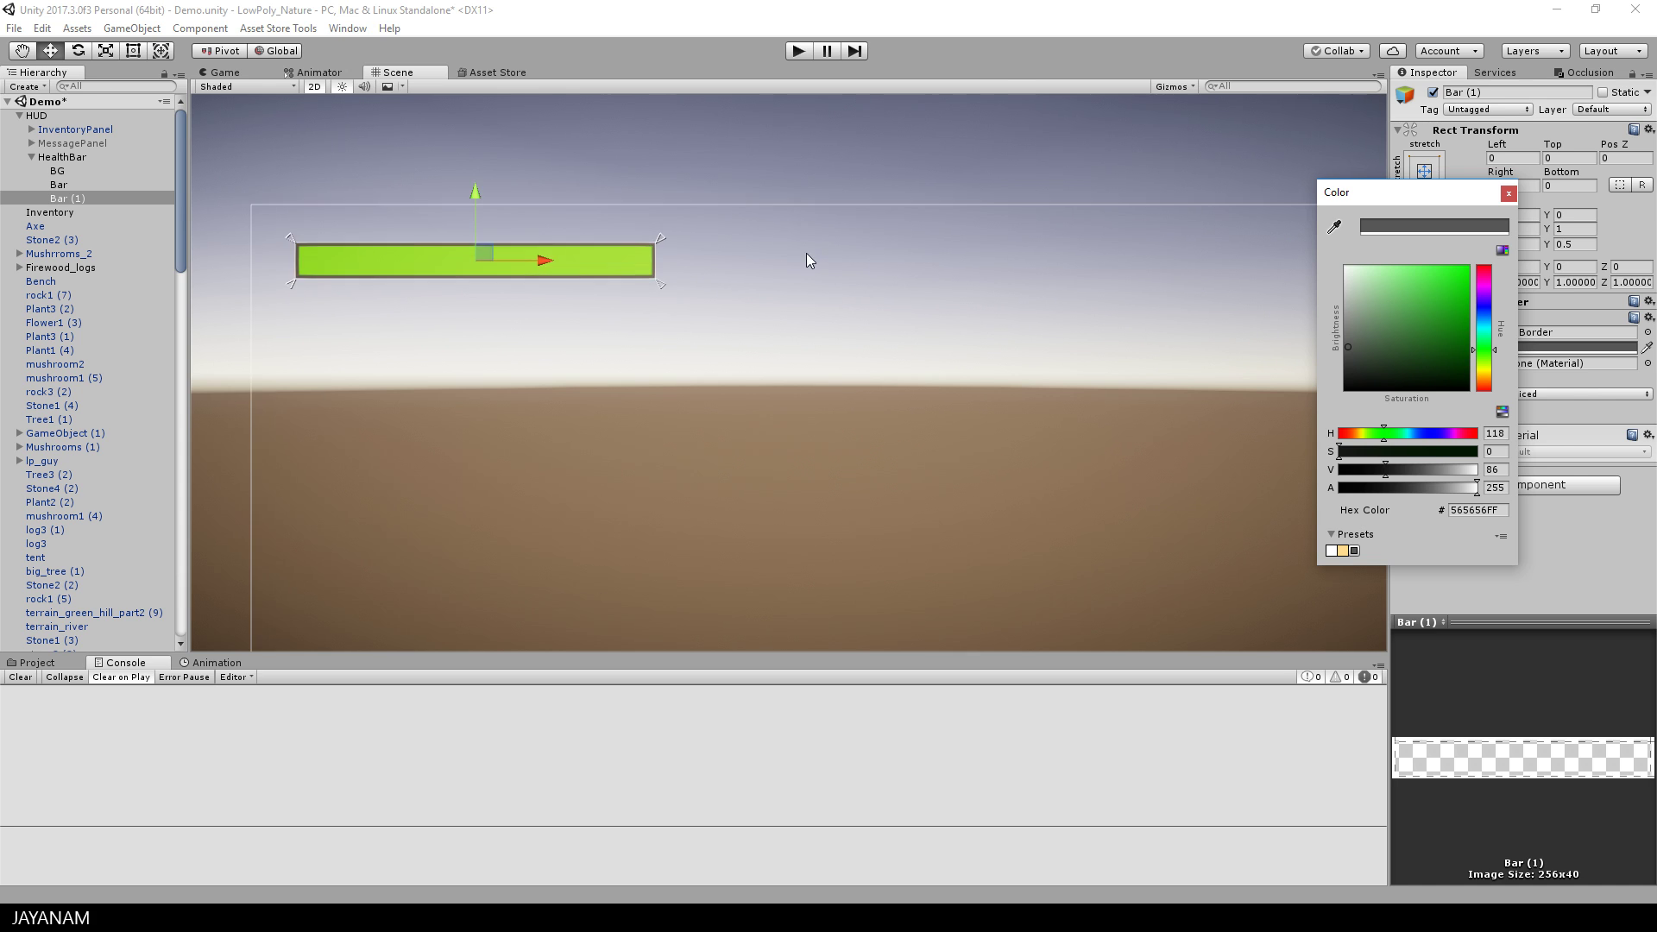
{"action": "left_click", "coordinate": [616, 356]}
{"action": "scroll", "coordinate": [617, 354], "scroll_direction": "down", "scroll_amount": 2}
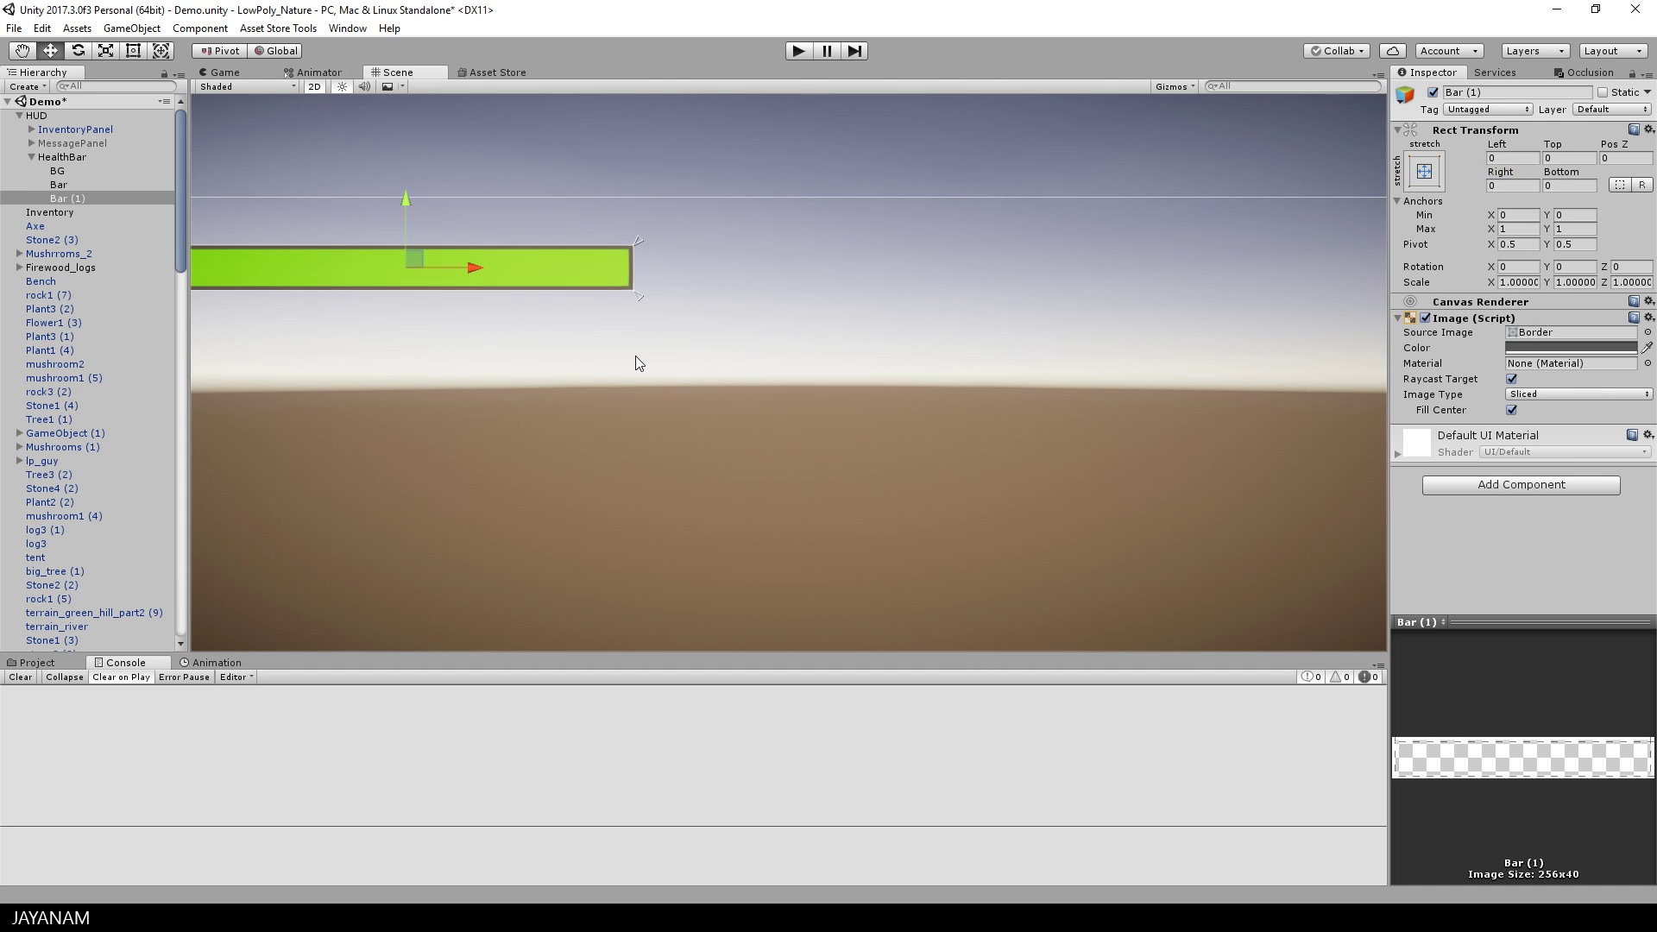
{"action": "middle_click_drag", "start_coordinate": [259, 326], "coordinate": [316, 328]}
{"action": "scroll", "coordinate": [316, 328], "scroll_direction": "up", "scroll_amount": 1}
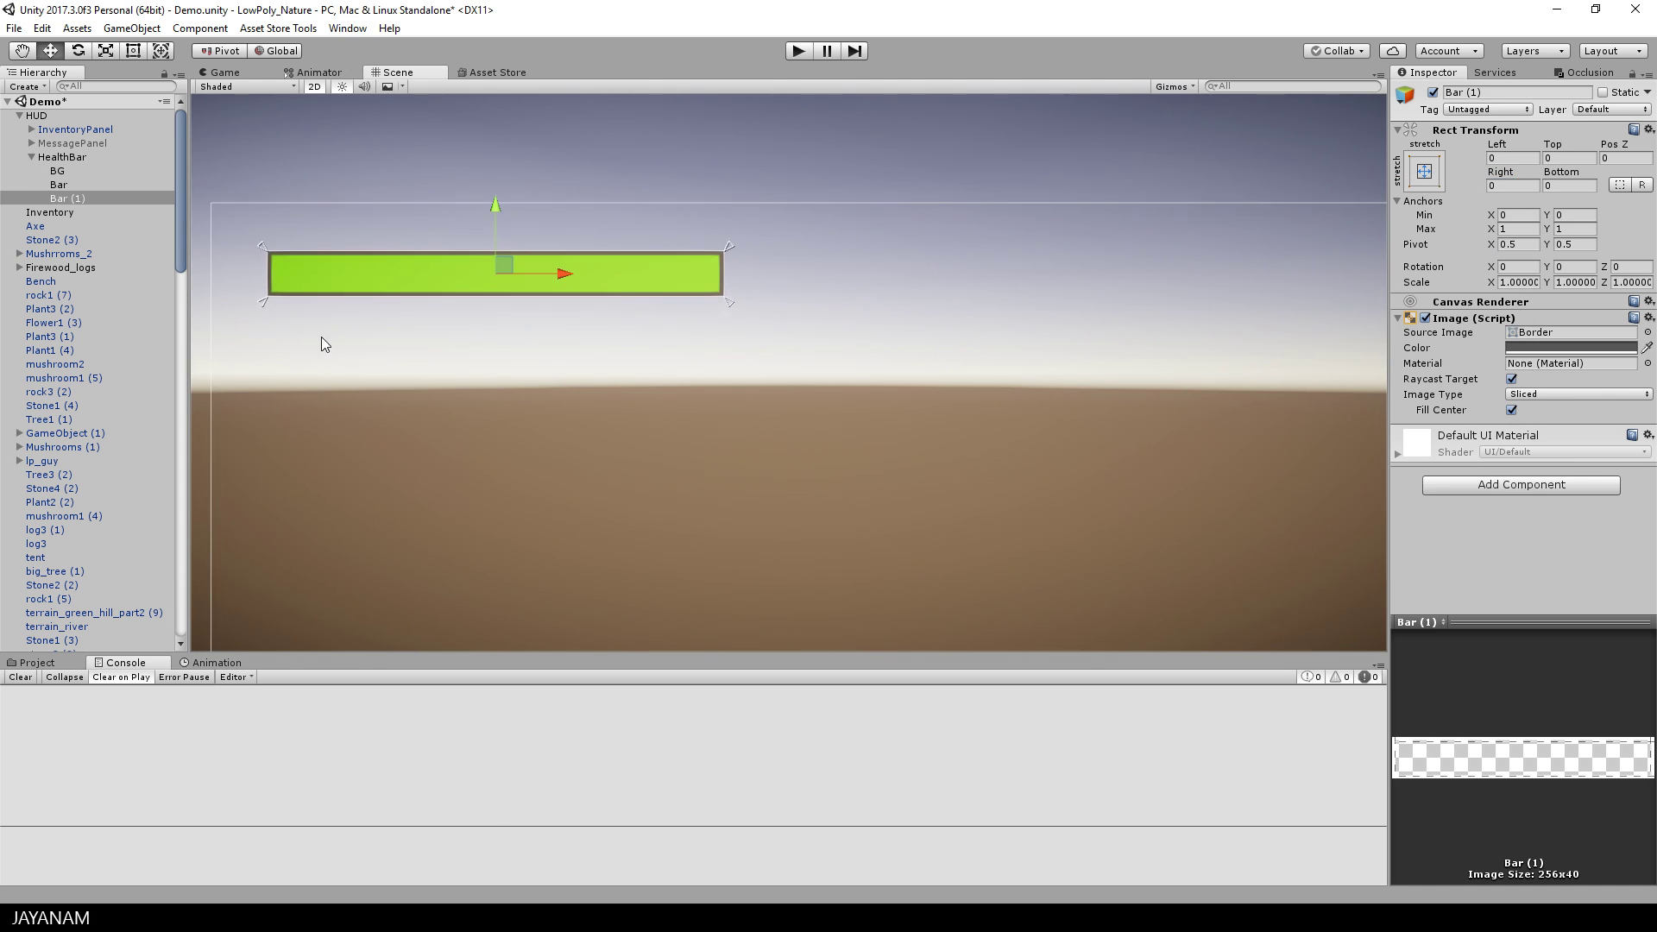
Make HealthBar narrower with the Rect tool
{"action": "left_click", "coordinate": [74, 159]}
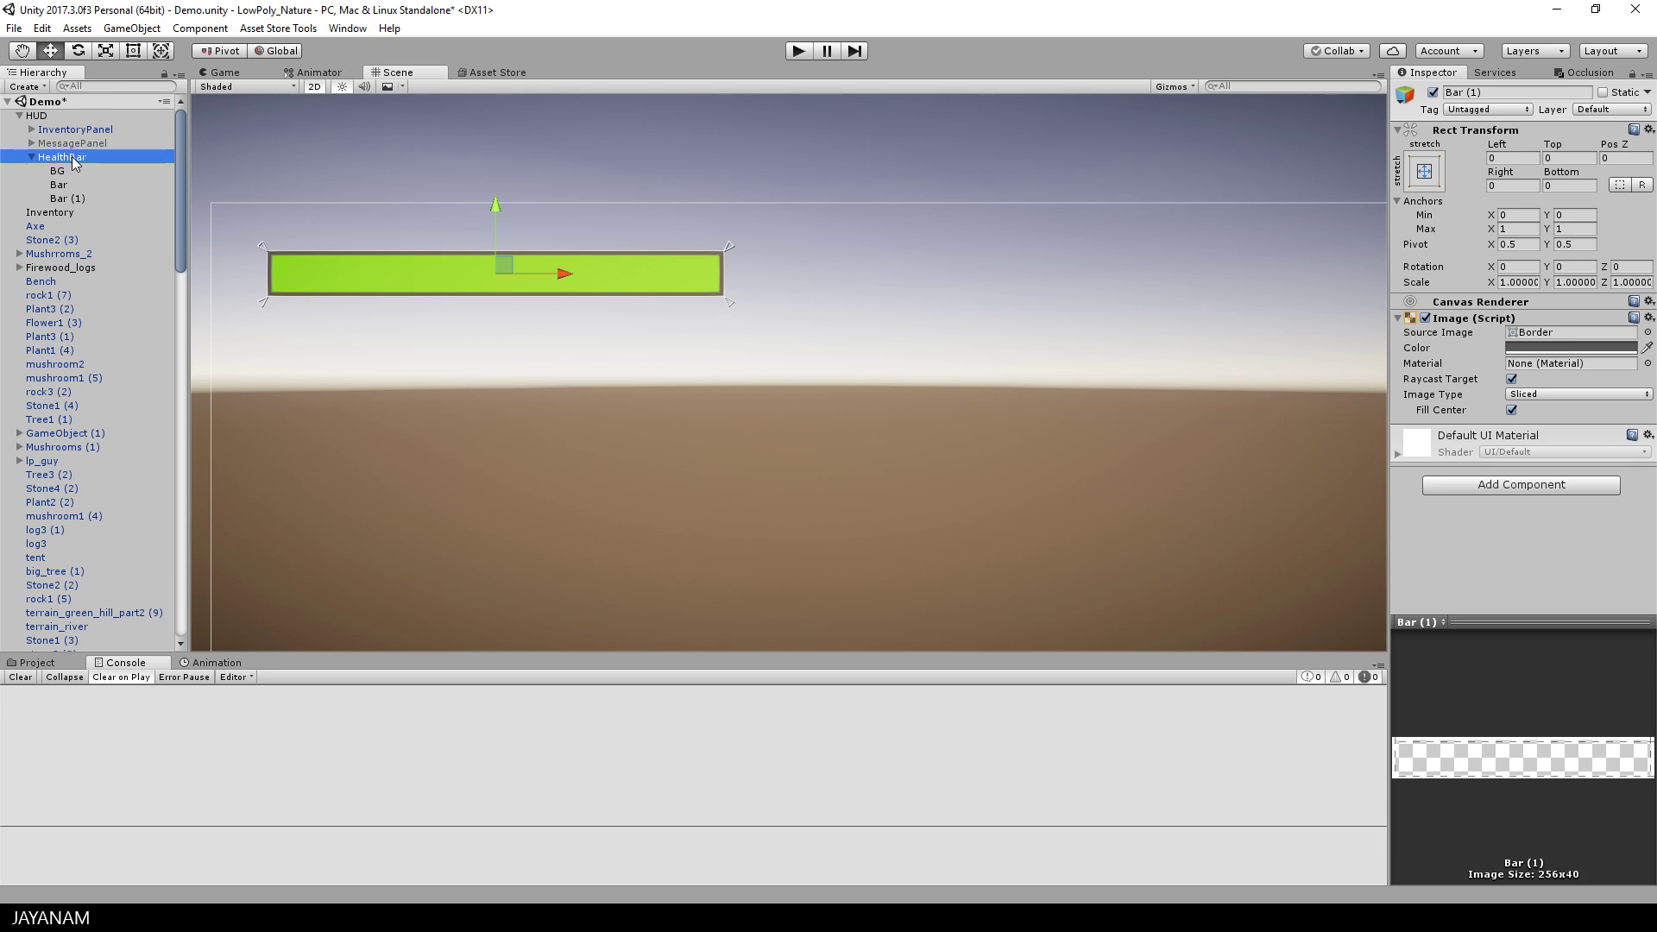
{"action": "left_click", "coordinate": [132, 50]}
{"action": "mouse_move", "coordinate": [723, 274]}
{"action": "left_mouse_down"}
{"action": "mouse_move", "coordinate": [920, 277]}
{"action": "mouse_move", "coordinate": [529, 278]}
{"action": "mouse_move", "coordinate": [710, 278]}
{"action": "mouse_move", "coordinate": [570, 283]}
{"action": "mouse_move", "coordinate": [583, 283]}
{"action": "left_mouse_up"}
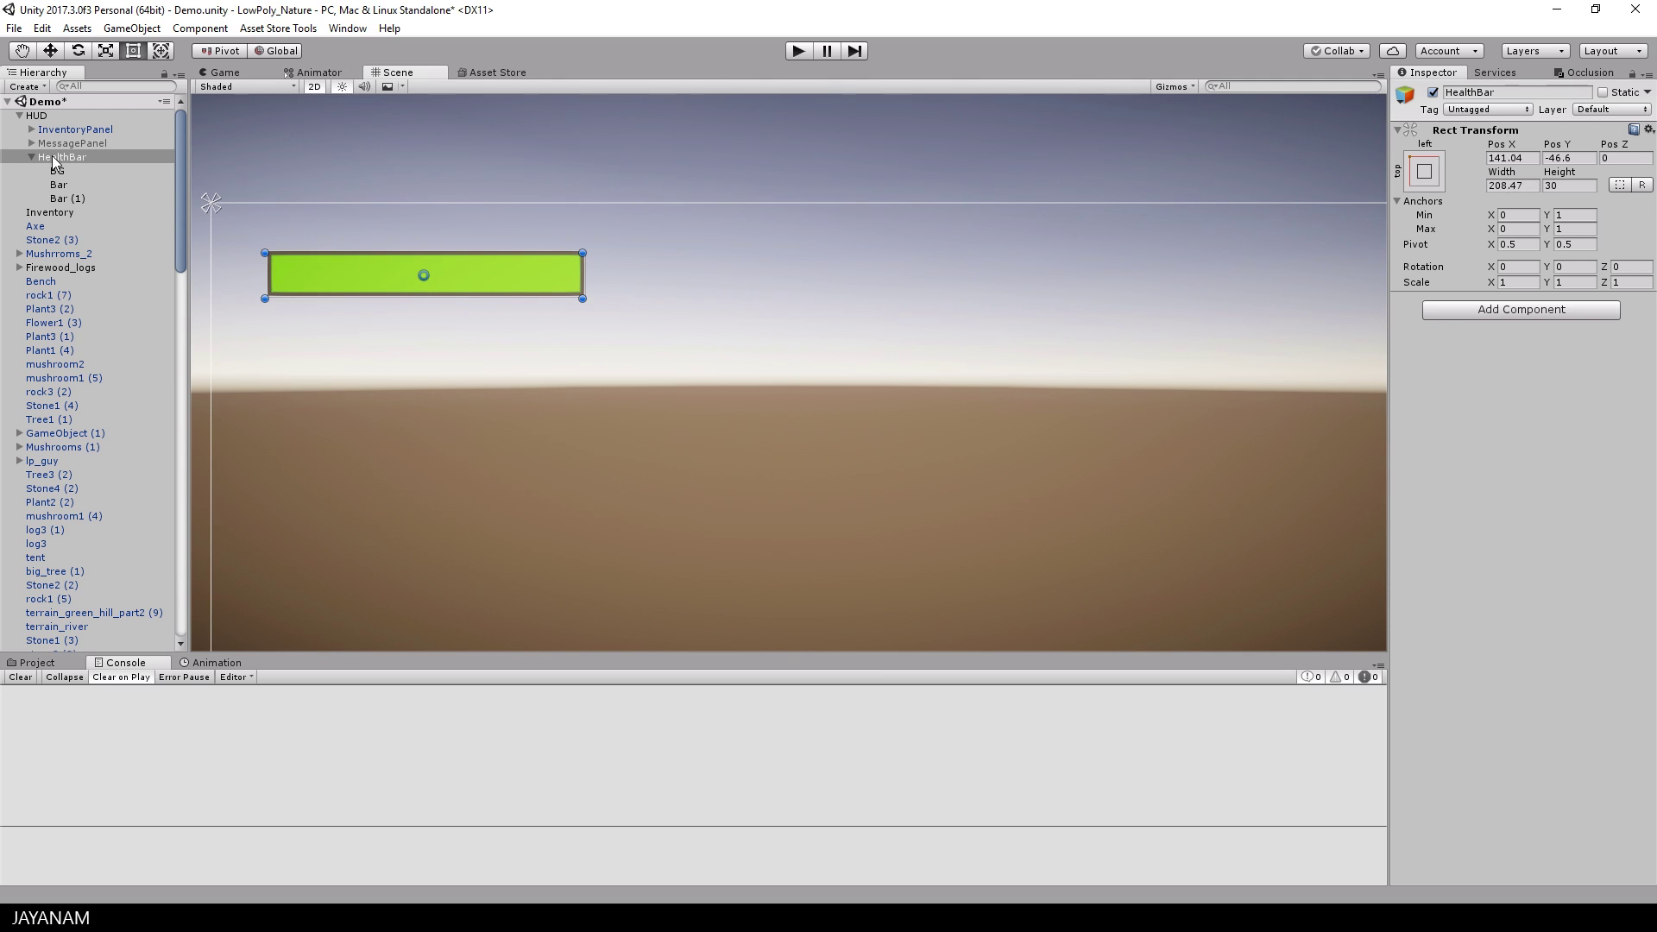
{"action": "left_click_drag", "start_coordinate": [583, 275], "coordinate": [649, 276]}
Rename Bar (1) to Border
{"action": "left_click", "coordinate": [67, 200]}
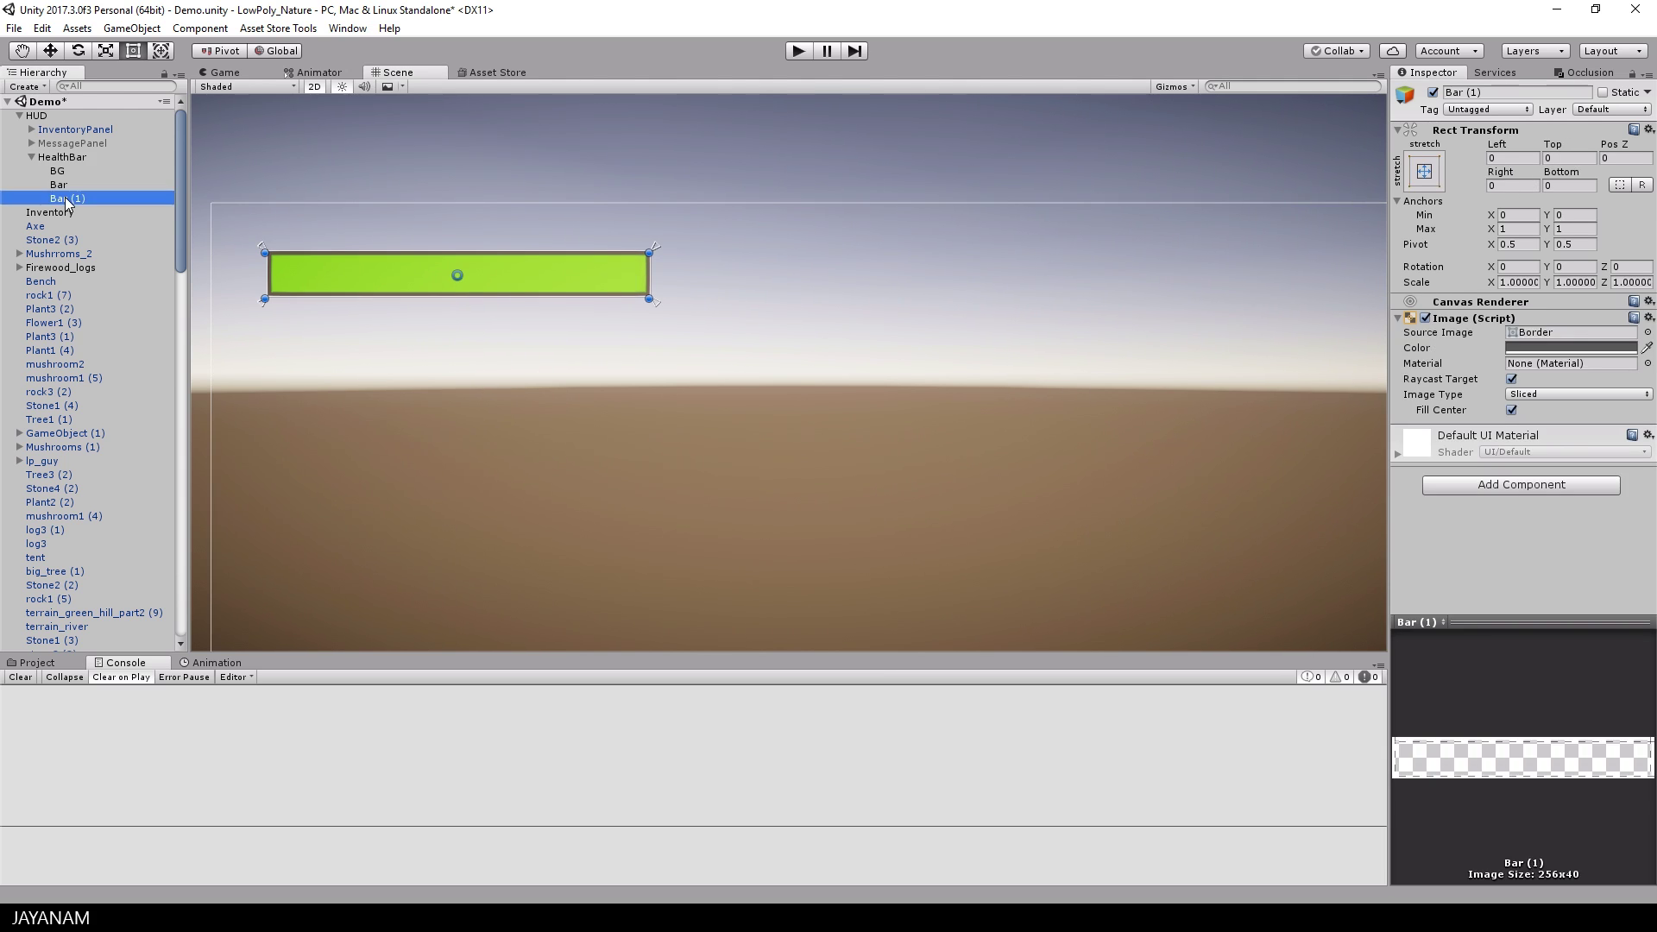
{"action": "key", "text": "F2"}
{"action": "type", "text": "Border"}
{"action": "key", "text": "Return"}
{"action": "left_click", "coordinate": [1553, 333]}
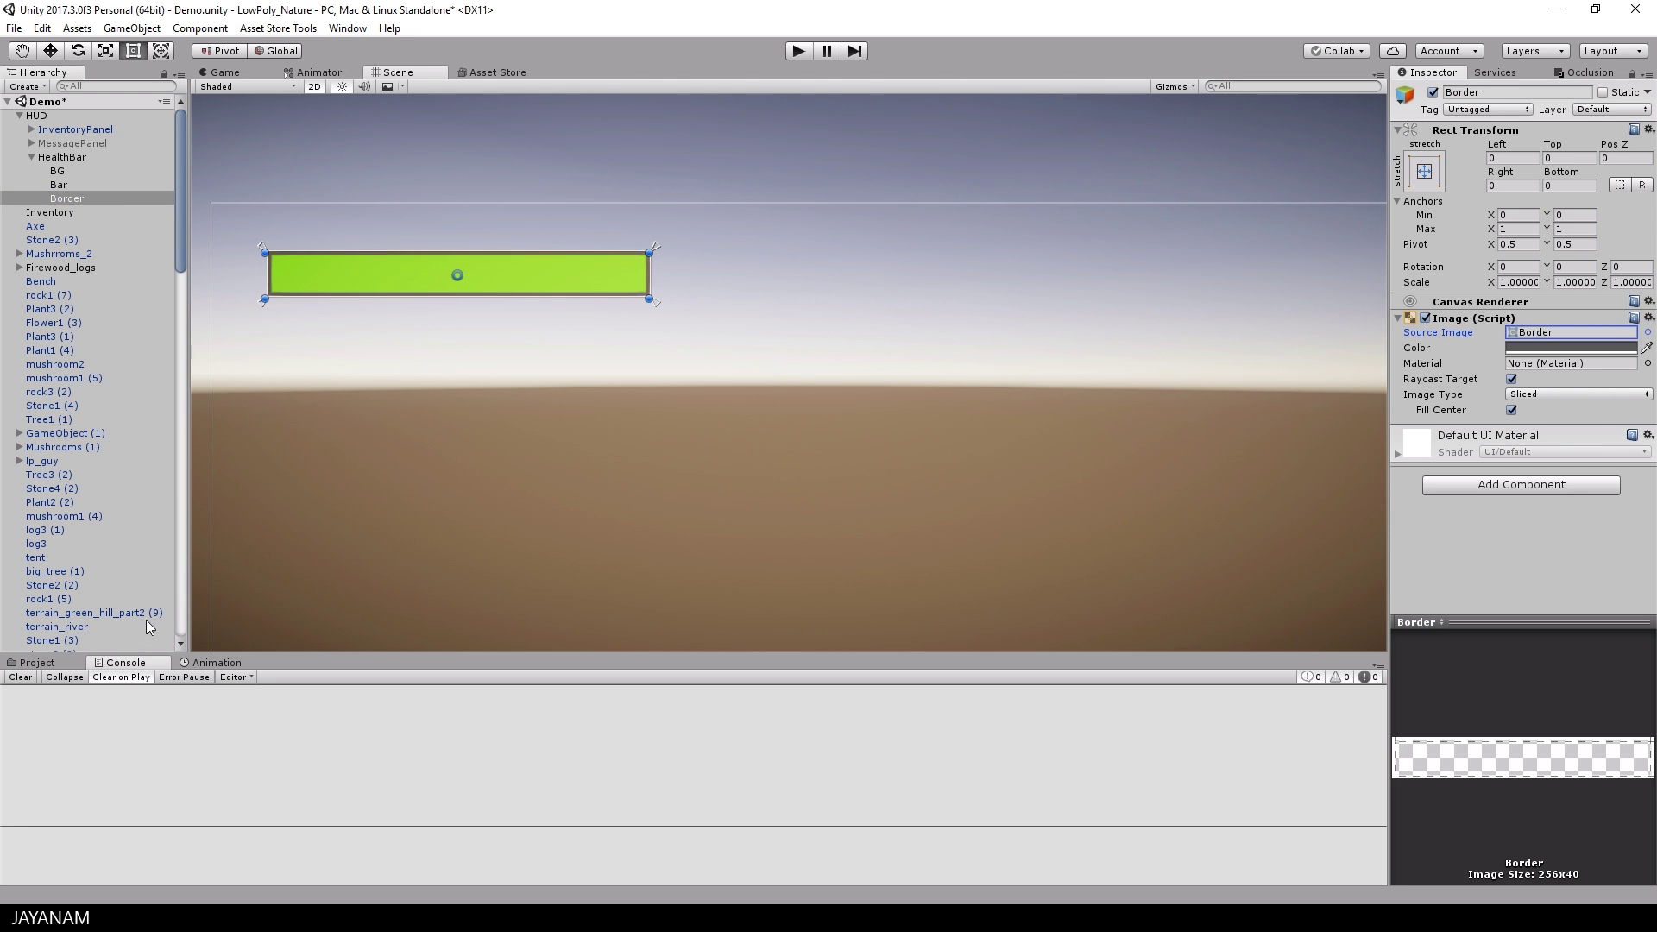
Open the Border sprite from the image assets in the Sprite Editor, then close the editor
{"action": "left_click", "coordinate": [38, 663]}
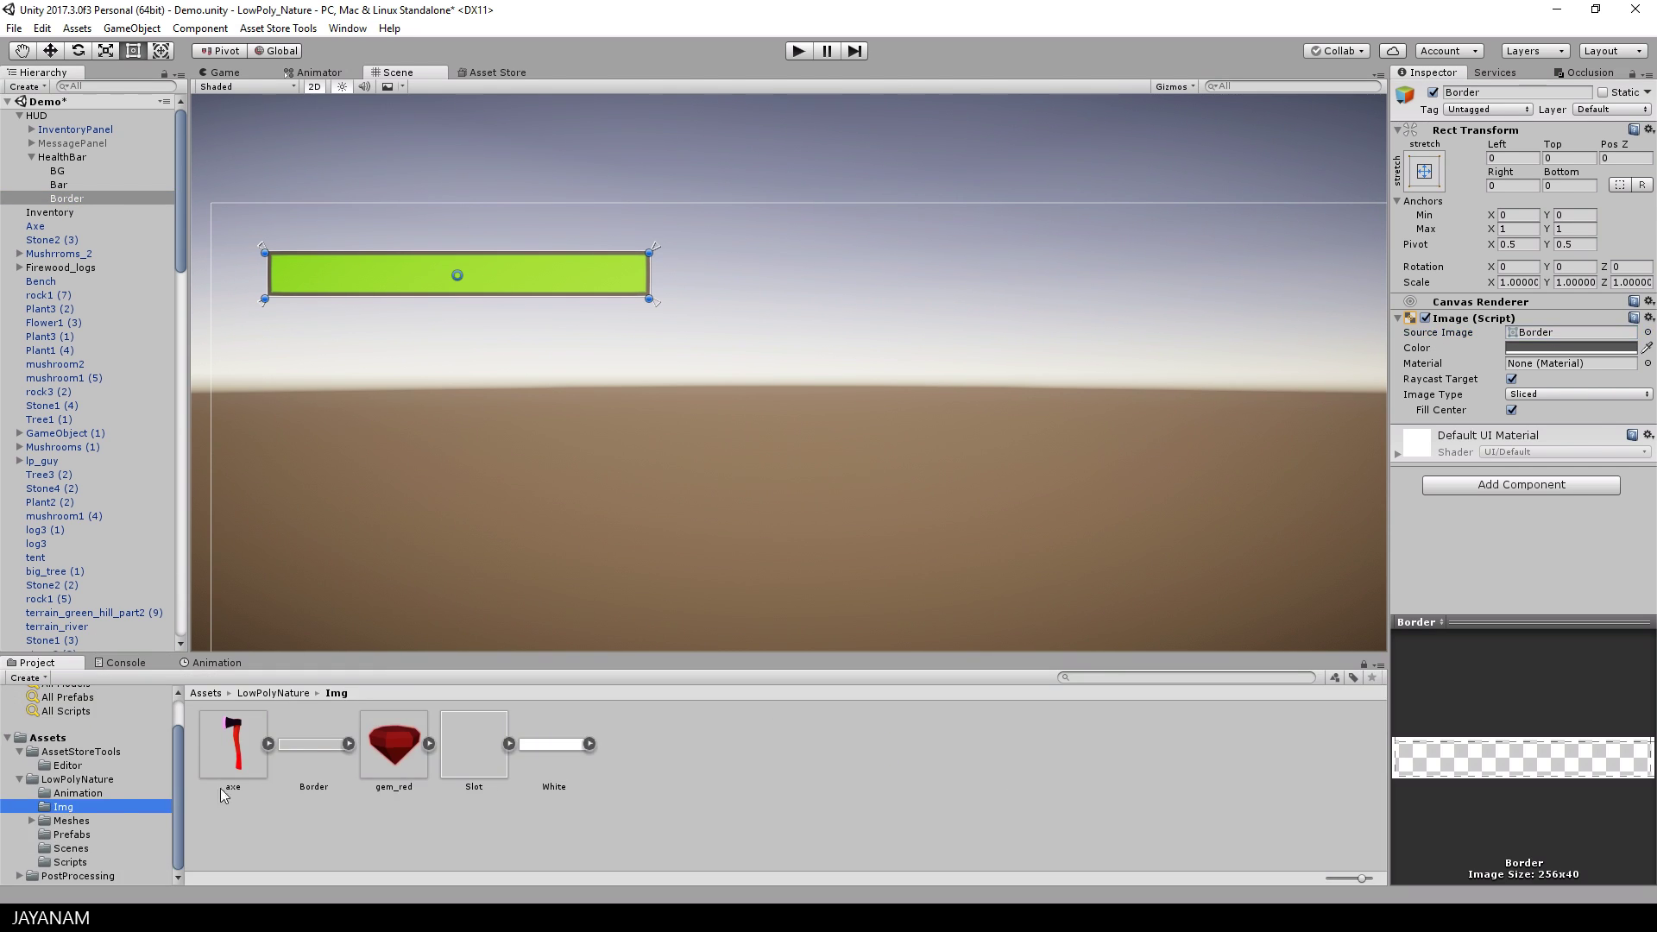
{"action": "left_click", "coordinate": [318, 746]}
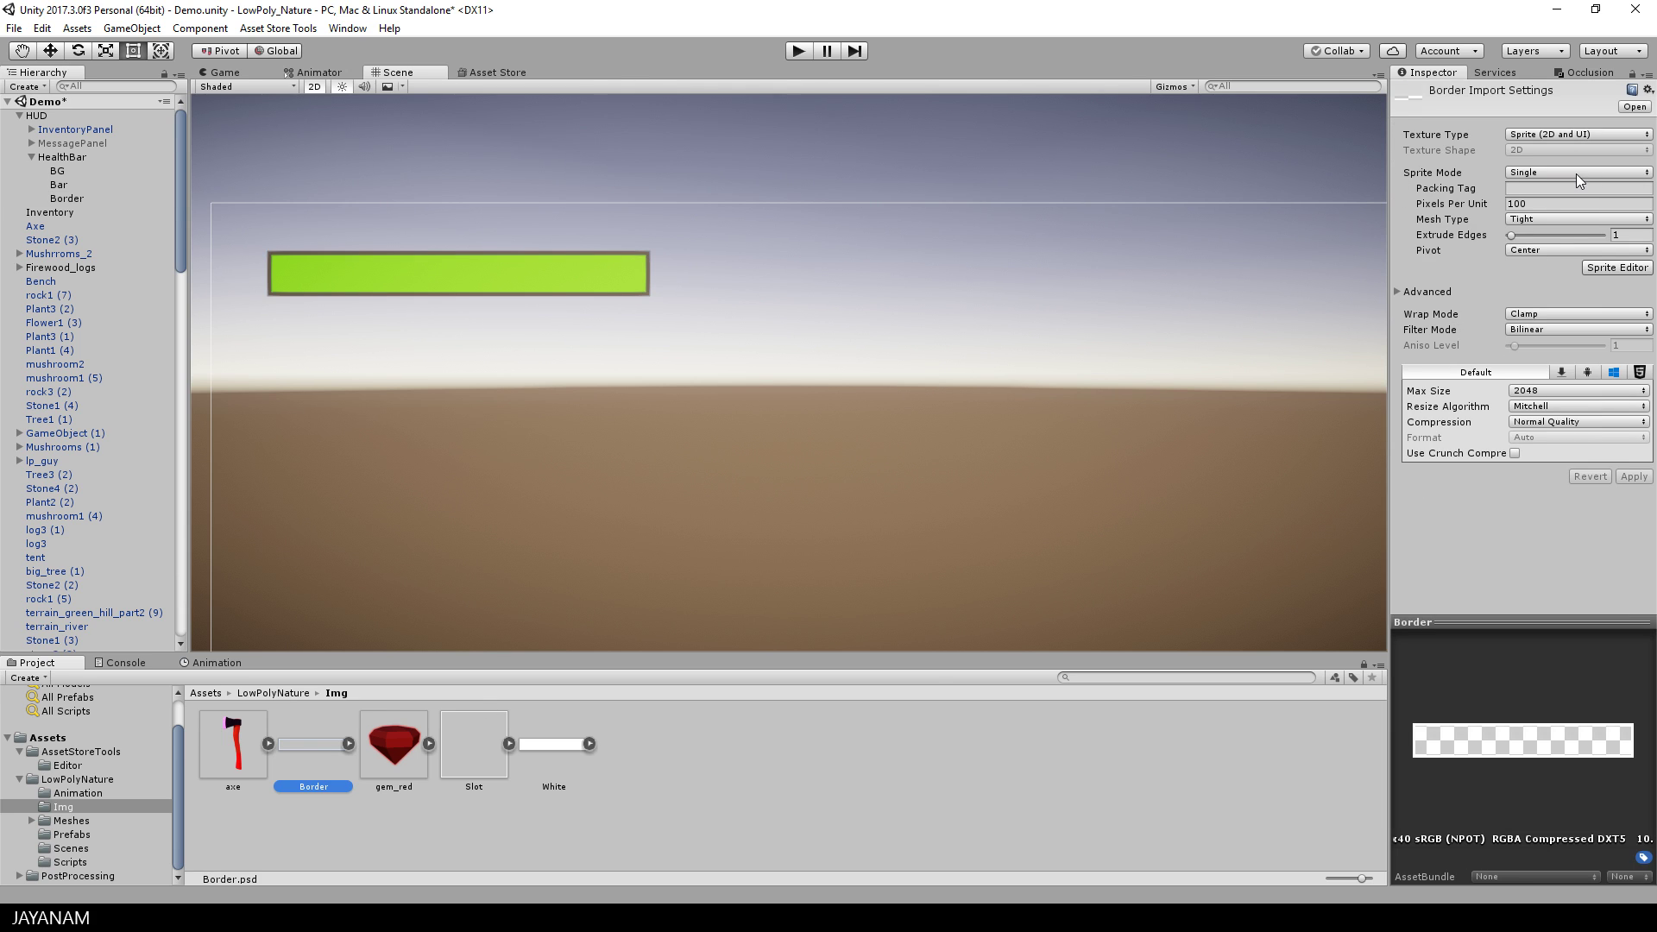
{"action": "left_click", "coordinate": [1617, 267]}
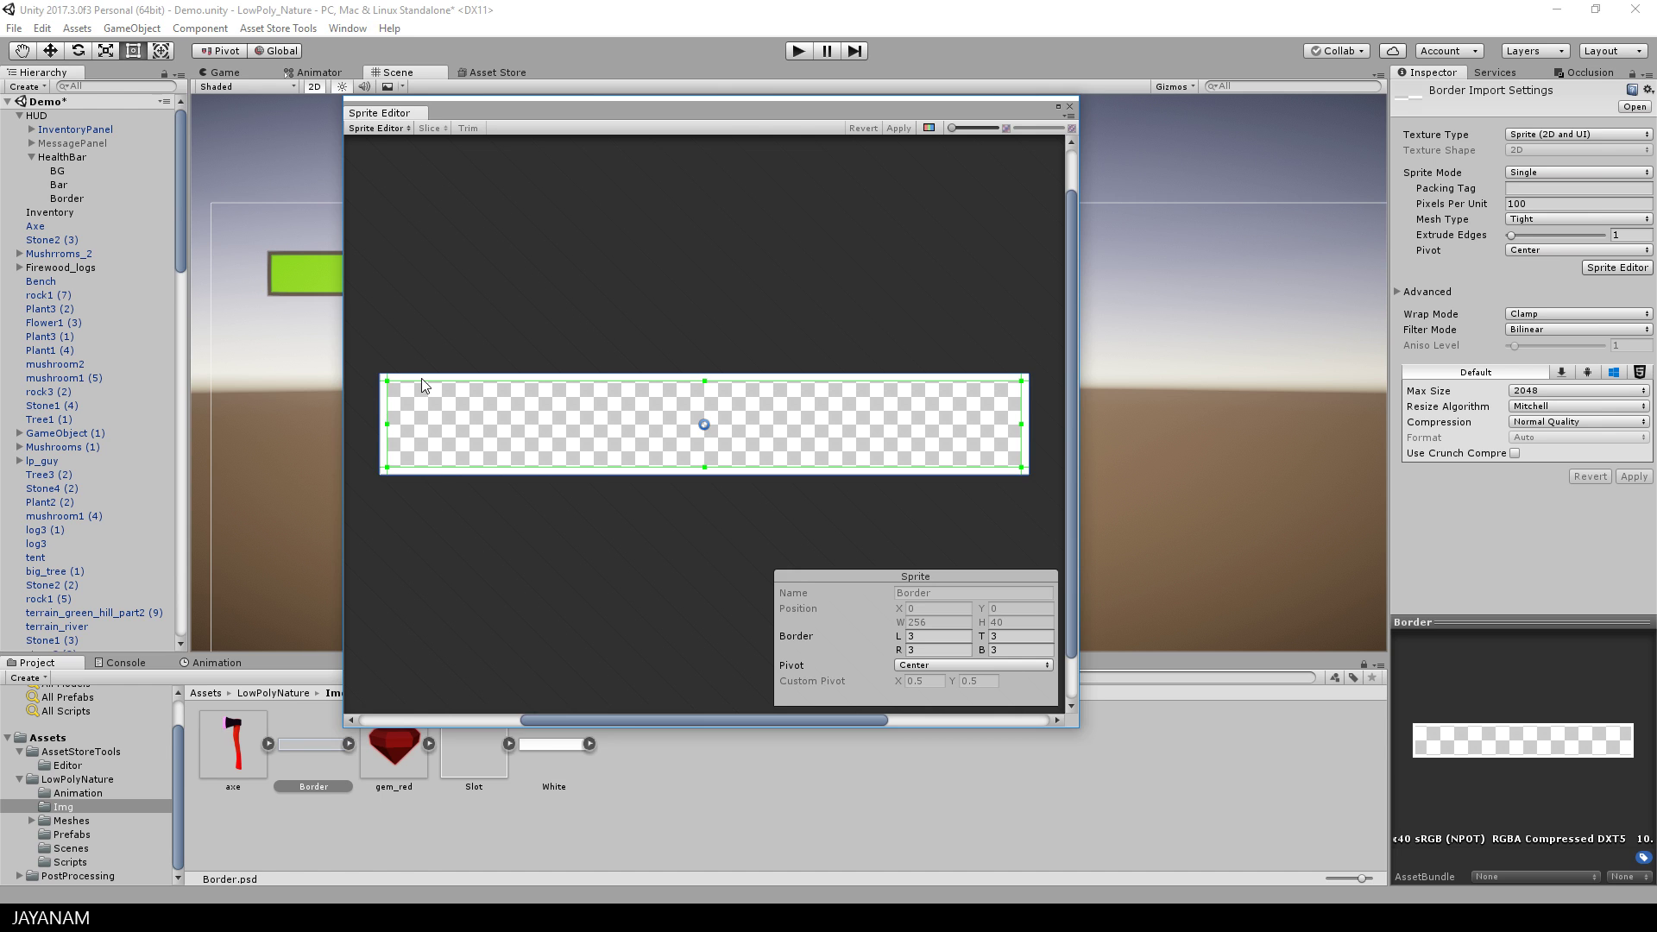
{"action": "left_click", "coordinate": [1072, 109]}
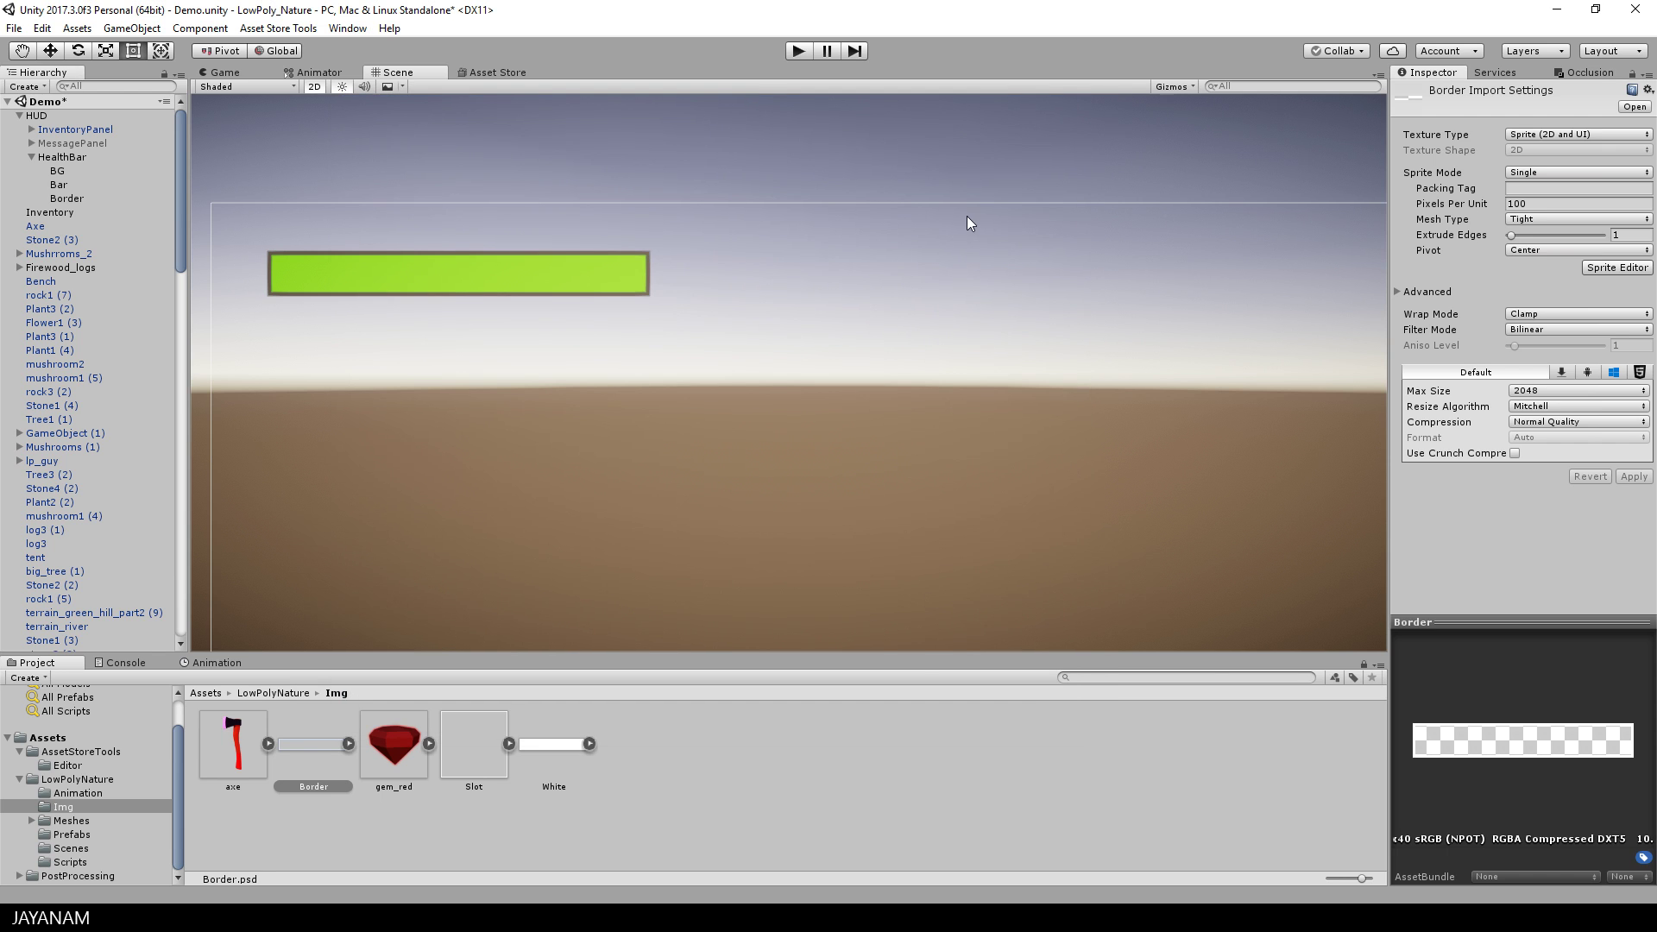
Add a Text child under HealthBar and size it 240 wide by 19.4 high
{"action": "right_click", "coordinate": [65, 155]}
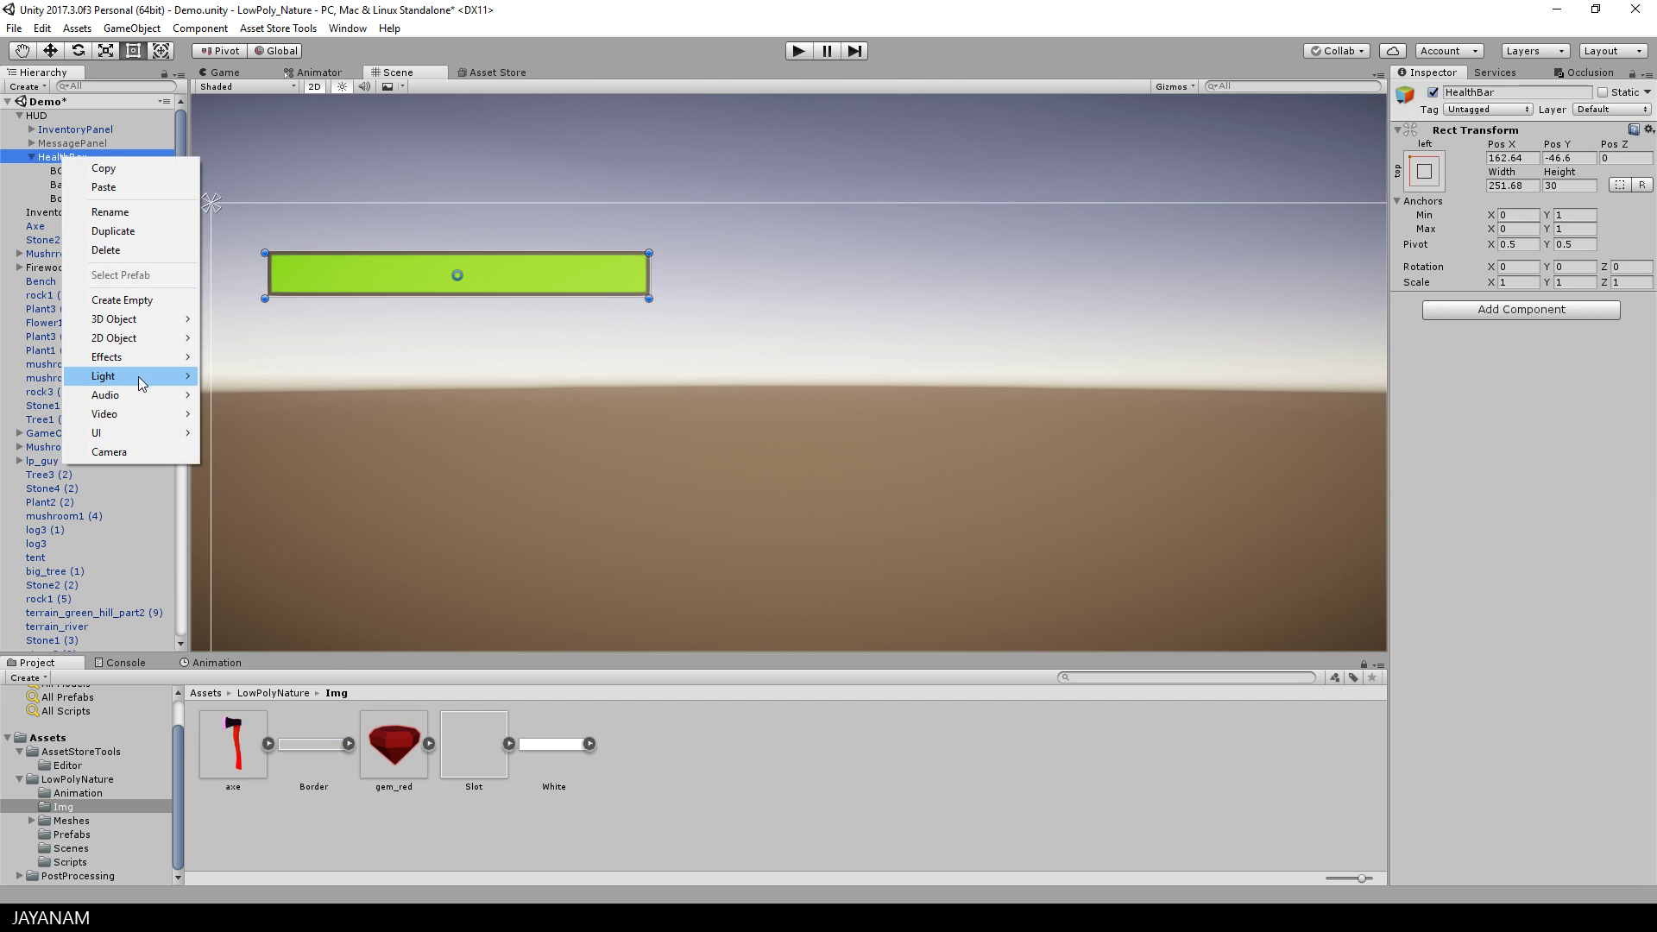
{"action": "mouse_move", "coordinate": [184, 433]}
{"action": "left_click", "coordinate": [237, 438]}
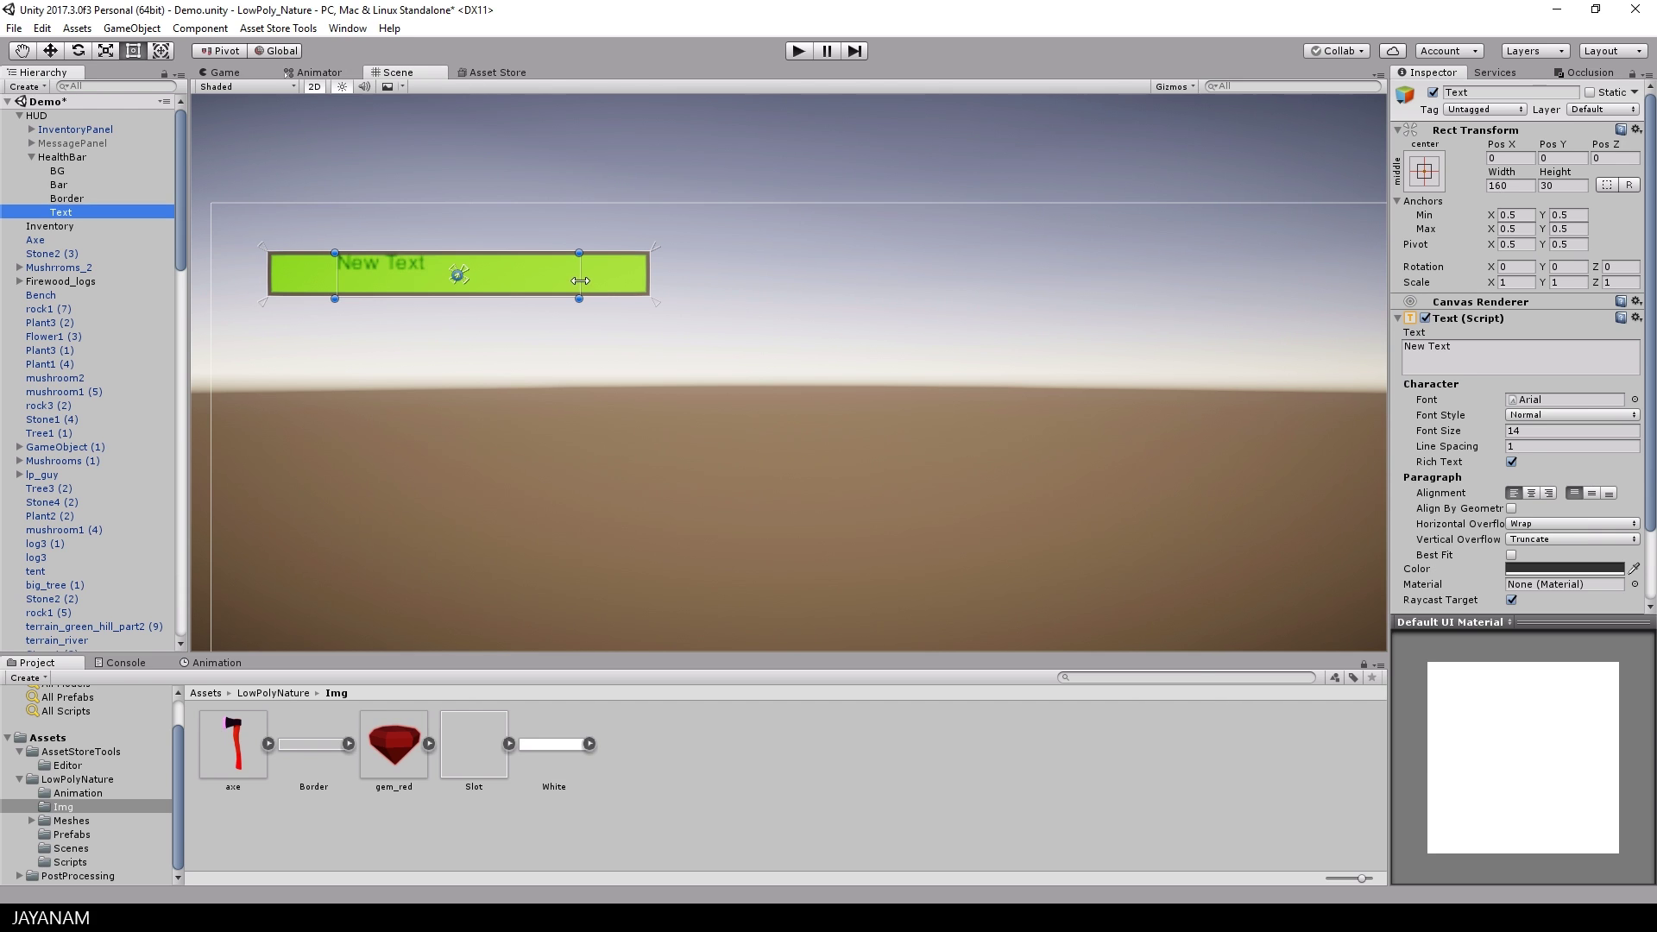
{"action": "left_click", "coordinate": [1511, 185]}
{"action": "type", "text": "280"}
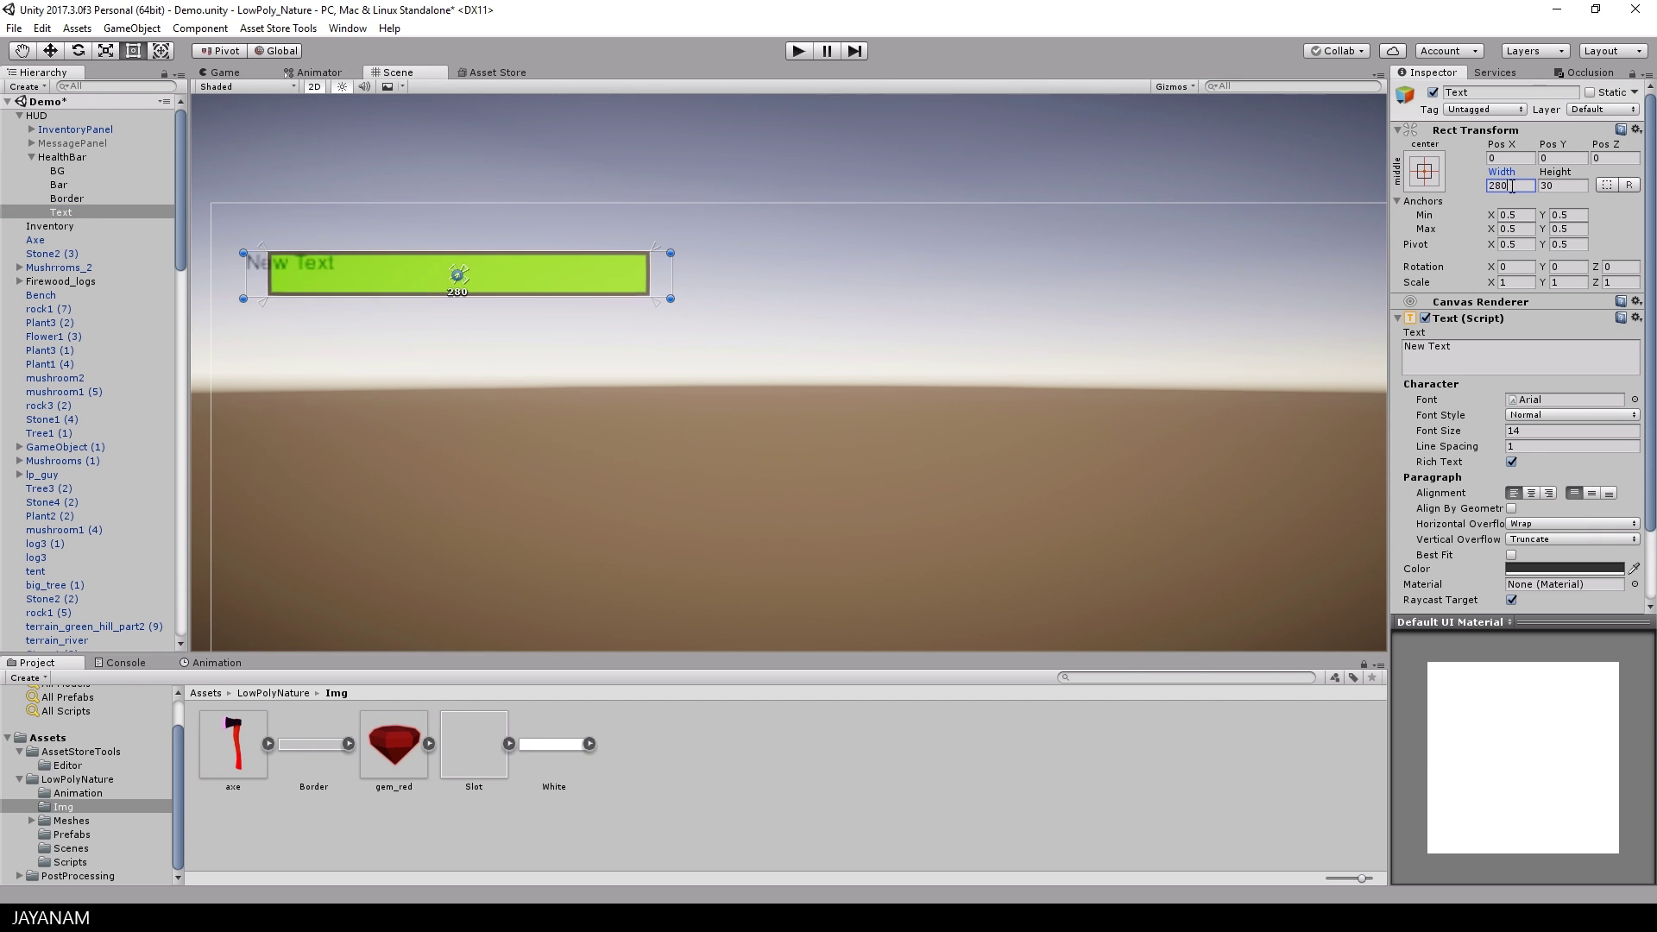
{"action": "key", "text": "BackSpace"}
{"action": "key", "text": "BackSpace"}
{"action": "type", "text": "50"}
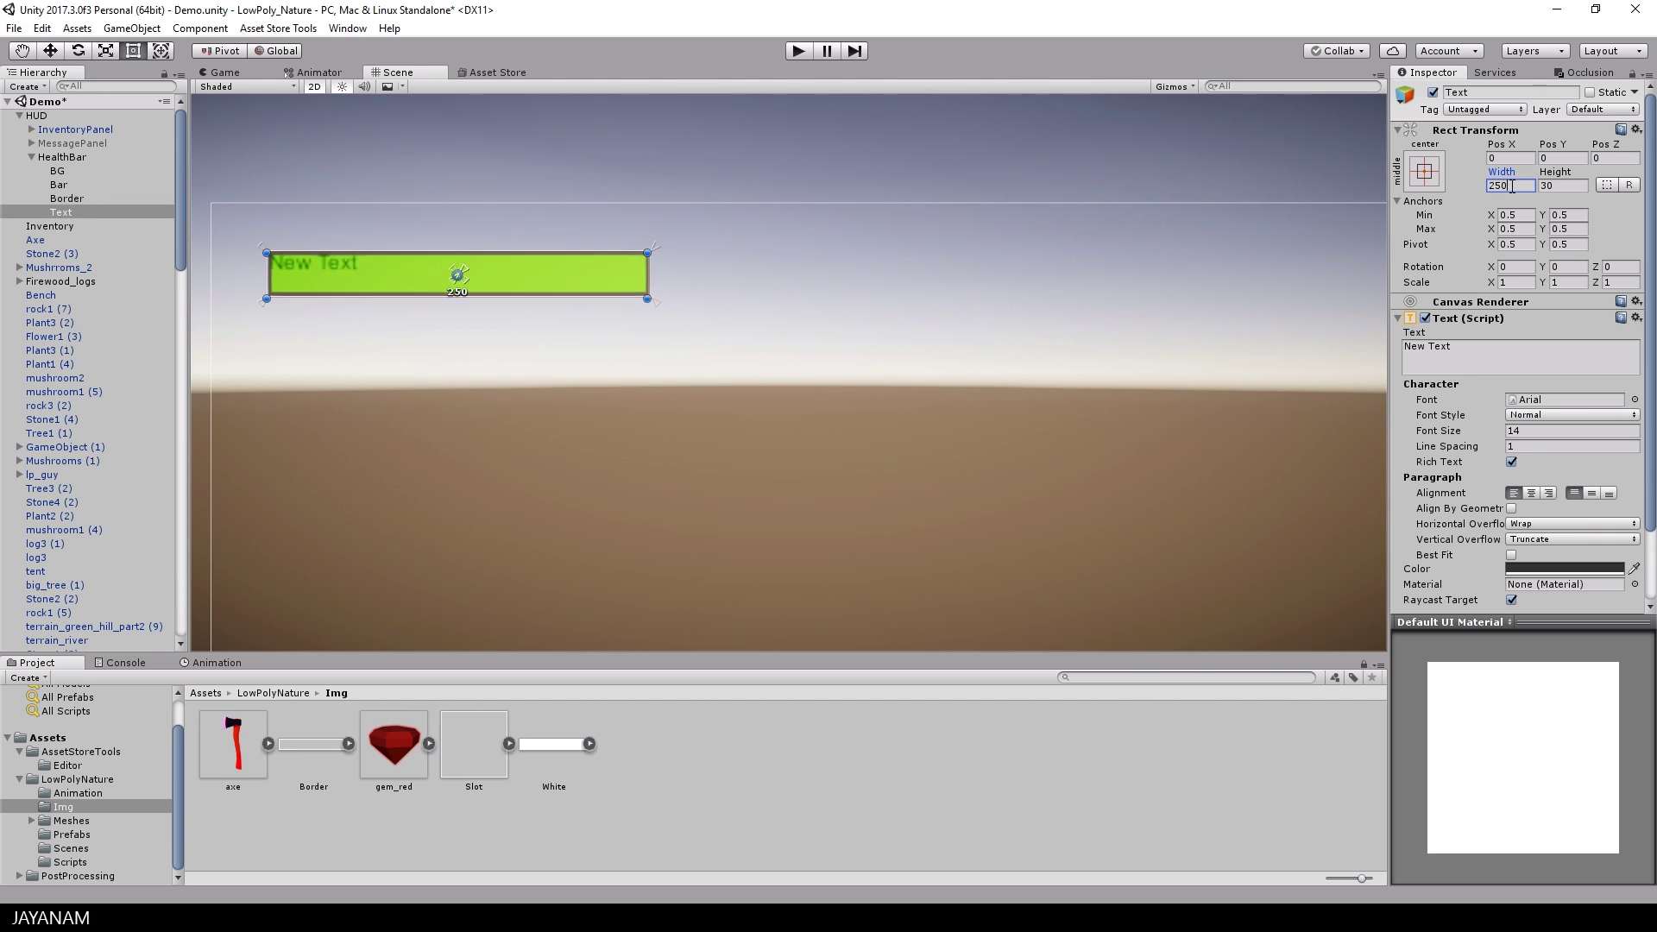
{"action": "key", "text": "BackSpace"}
{"action": "key", "text": "BackSpace"}
{"action": "type", "text": "40"}
{"action": "left_click_drag", "start_coordinate": [1562, 179], "coordinate": [1352, 192]}
{"action": "scroll", "coordinate": [507, 277], "scroll_direction": "up", "scroll_amount": 2}
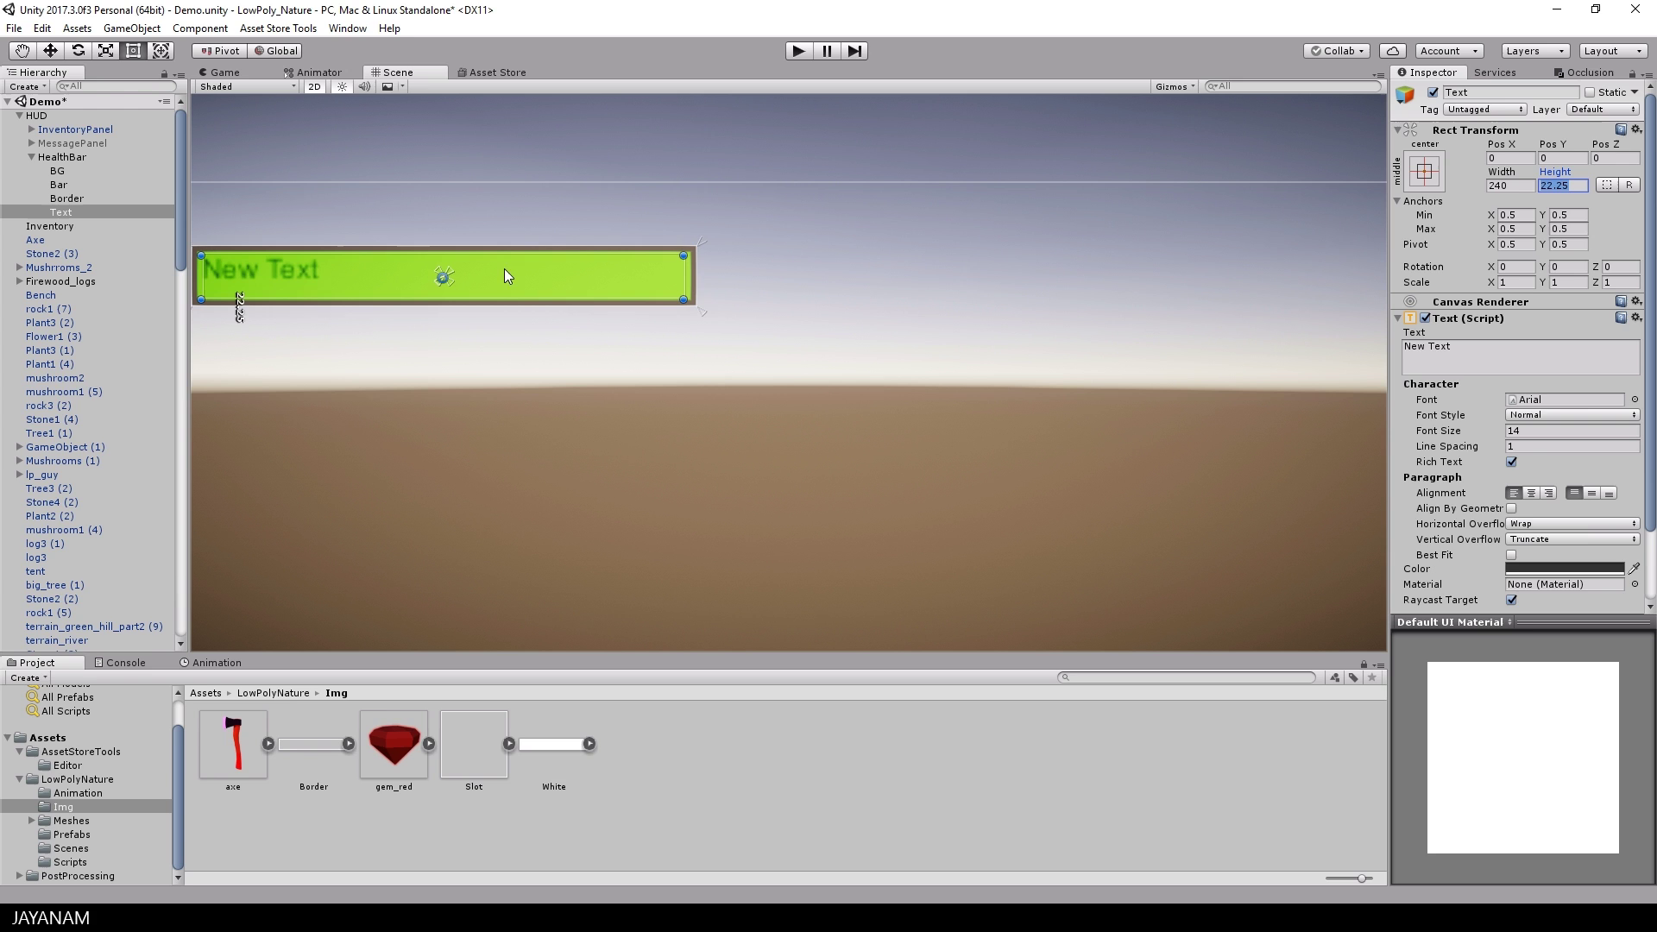
{"action": "left_click_drag", "start_coordinate": [1553, 178], "coordinate": [1521, 185]}
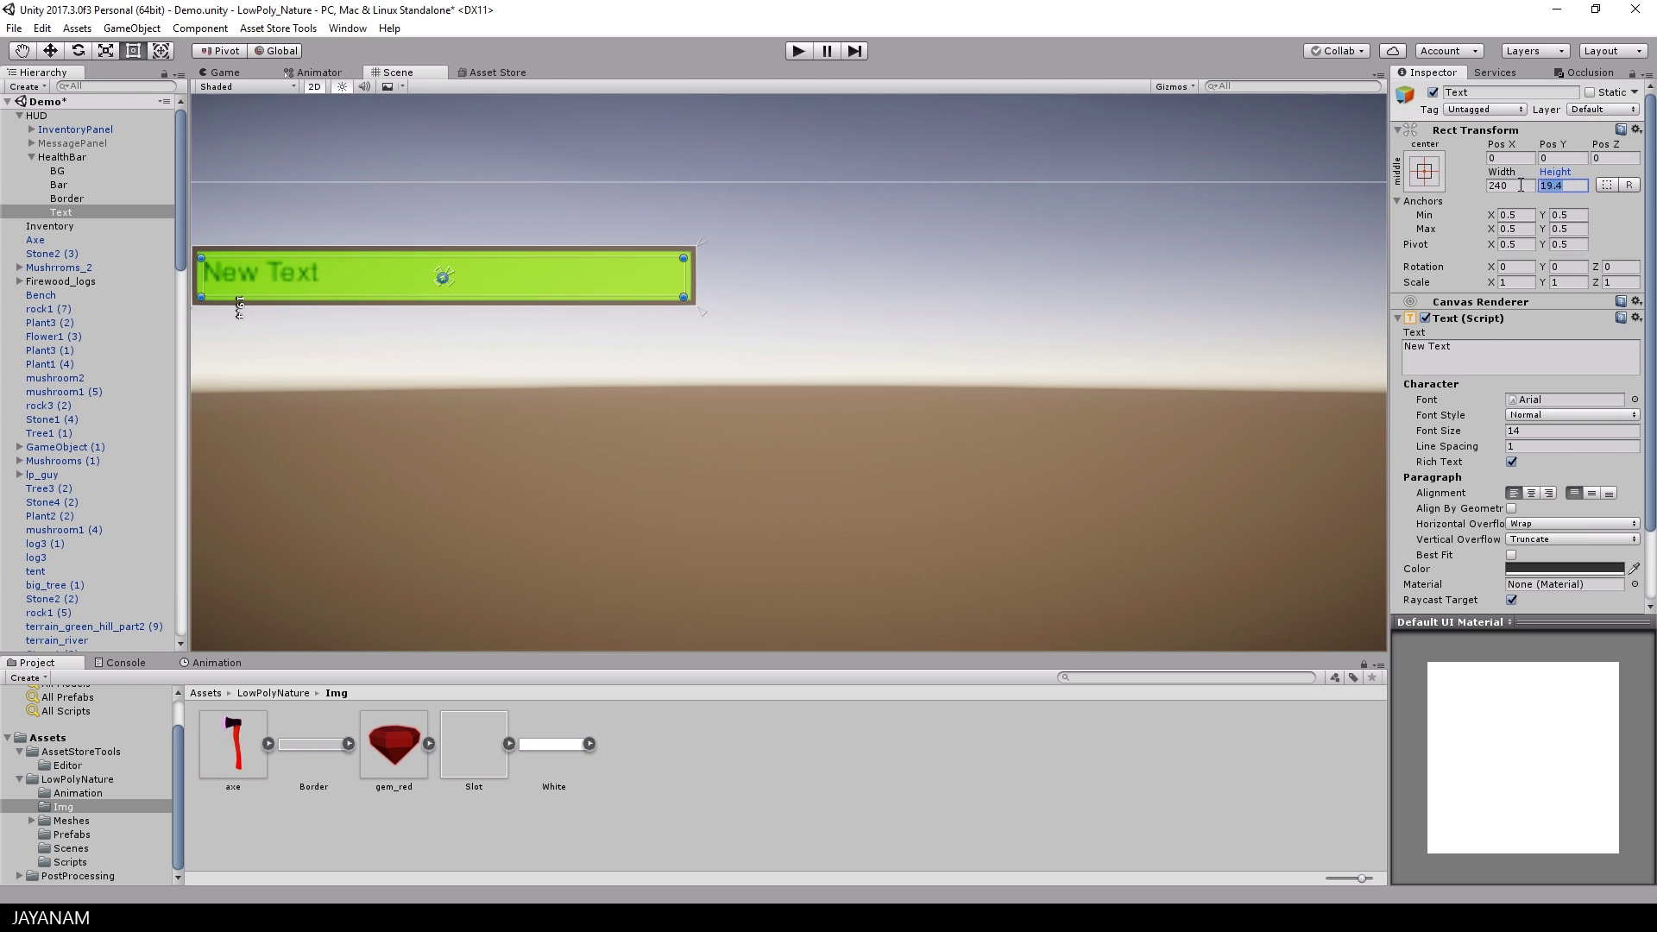
Make the label read '100 %', centred and white, with Align By Geometry and Best Fit
{"action": "left_click", "coordinate": [1414, 362]}
{"action": "type", "text": "100"}
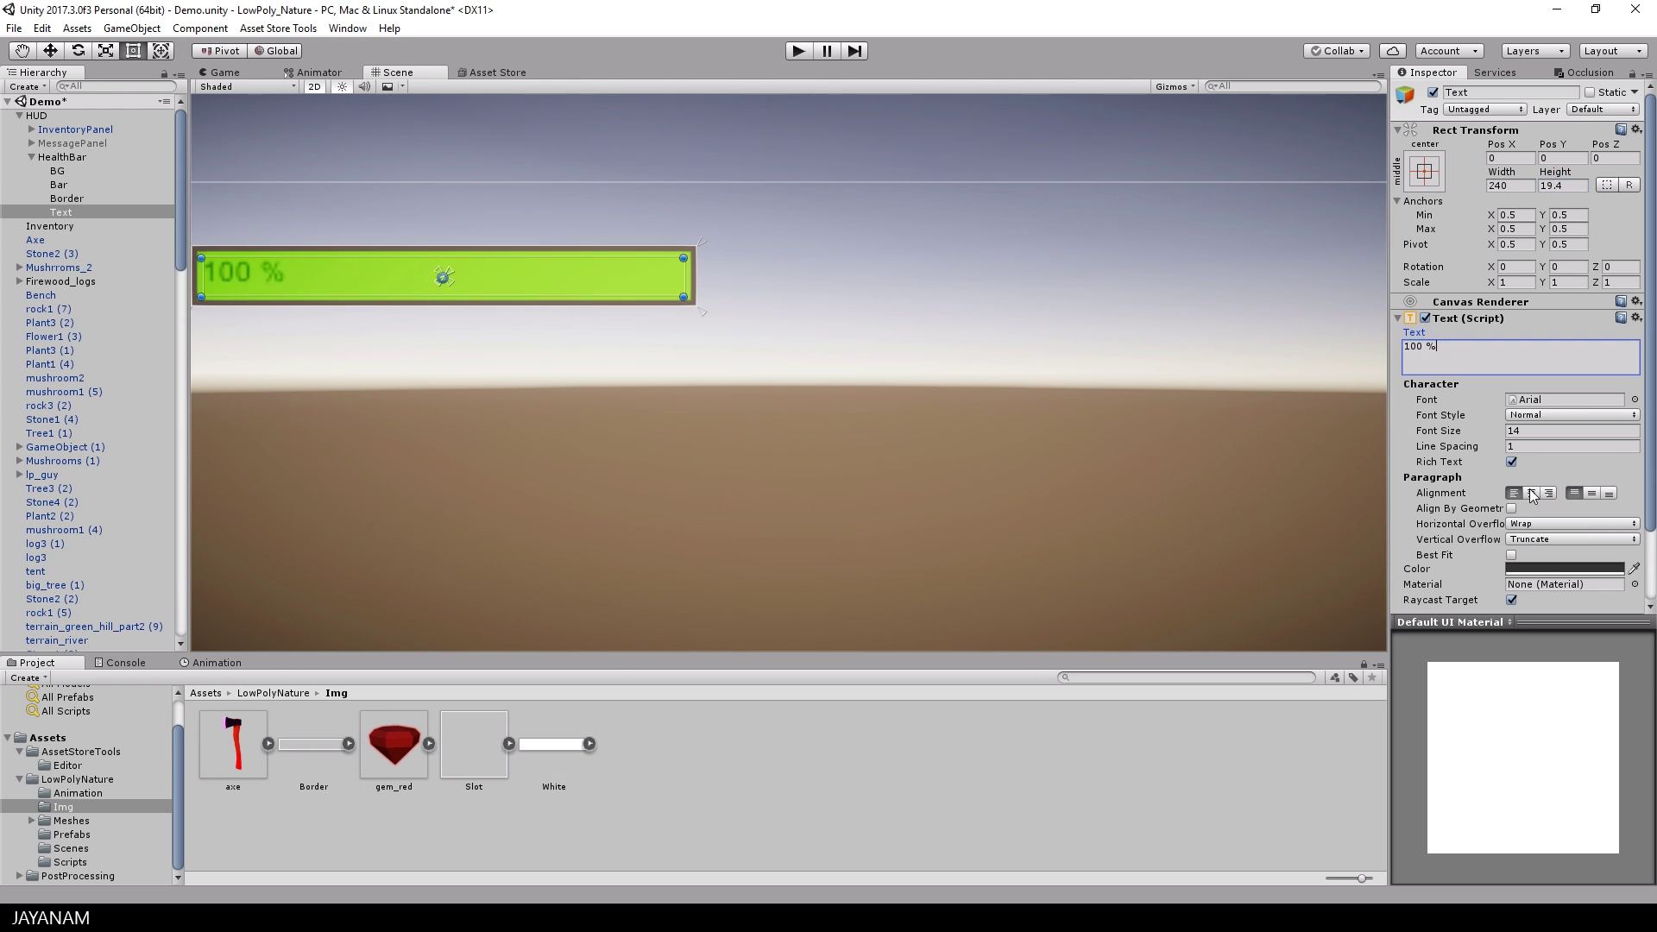
{"action": "left_click", "coordinate": [1532, 493]}
{"action": "left_click", "coordinate": [1591, 493]}
{"action": "left_click", "coordinate": [1564, 569]}
{"action": "left_click_drag", "start_coordinate": [1368, 296], "coordinate": [1321, 257]}
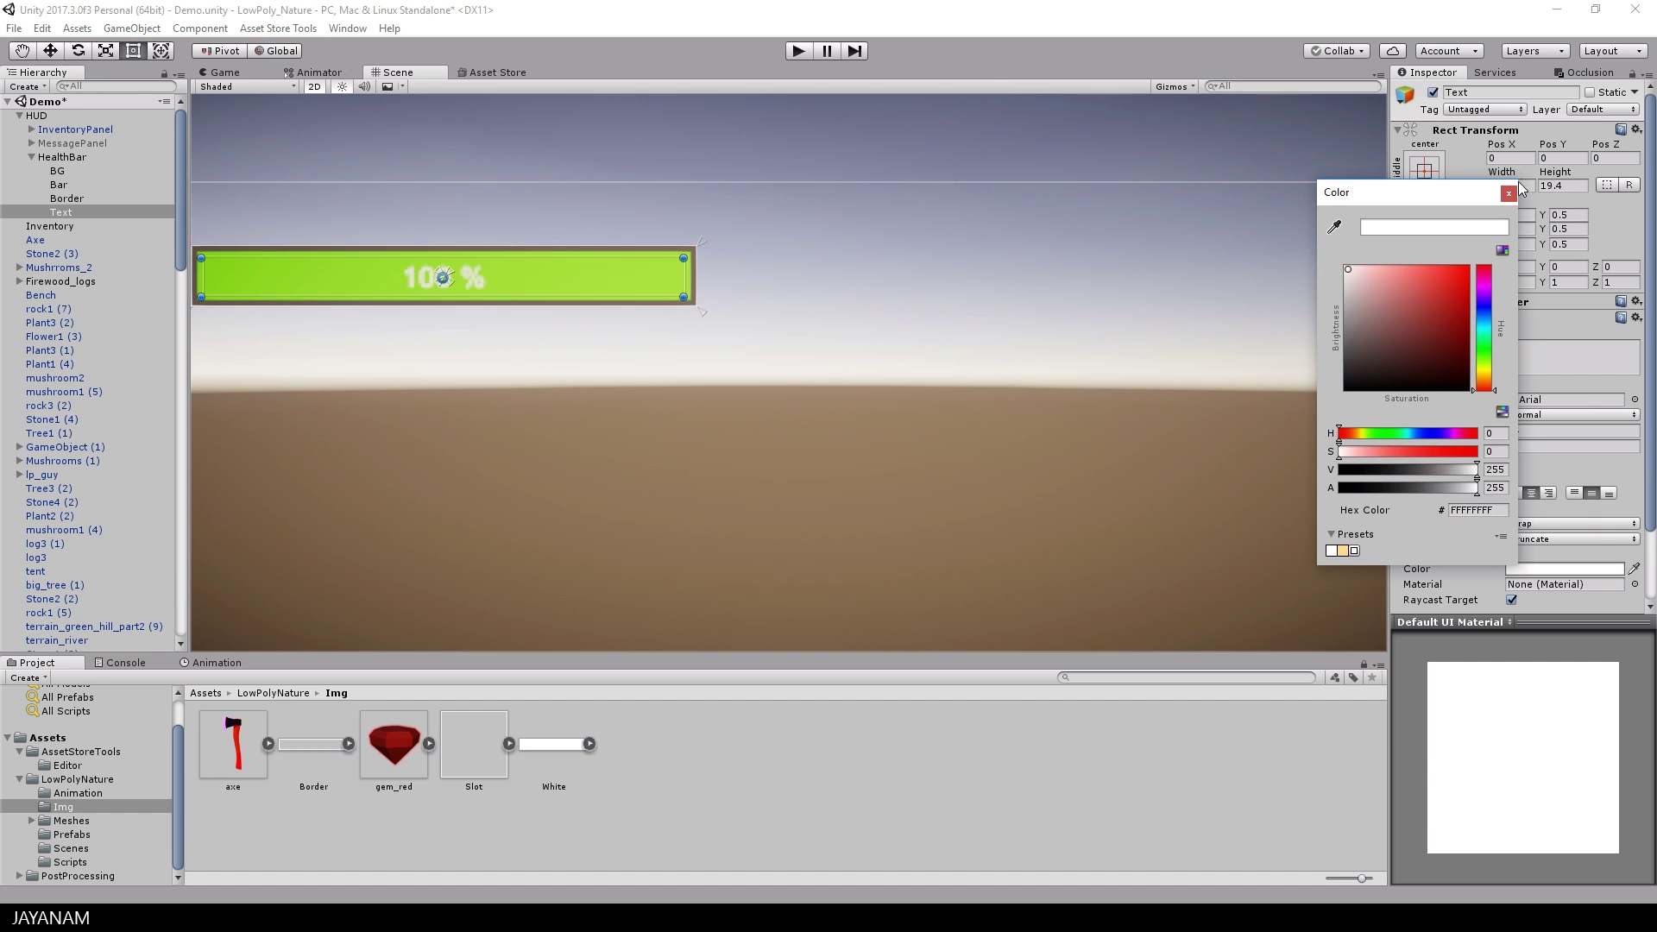
{"action": "left_click", "coordinate": [1509, 193]}
{"action": "left_click", "coordinate": [1511, 509]}
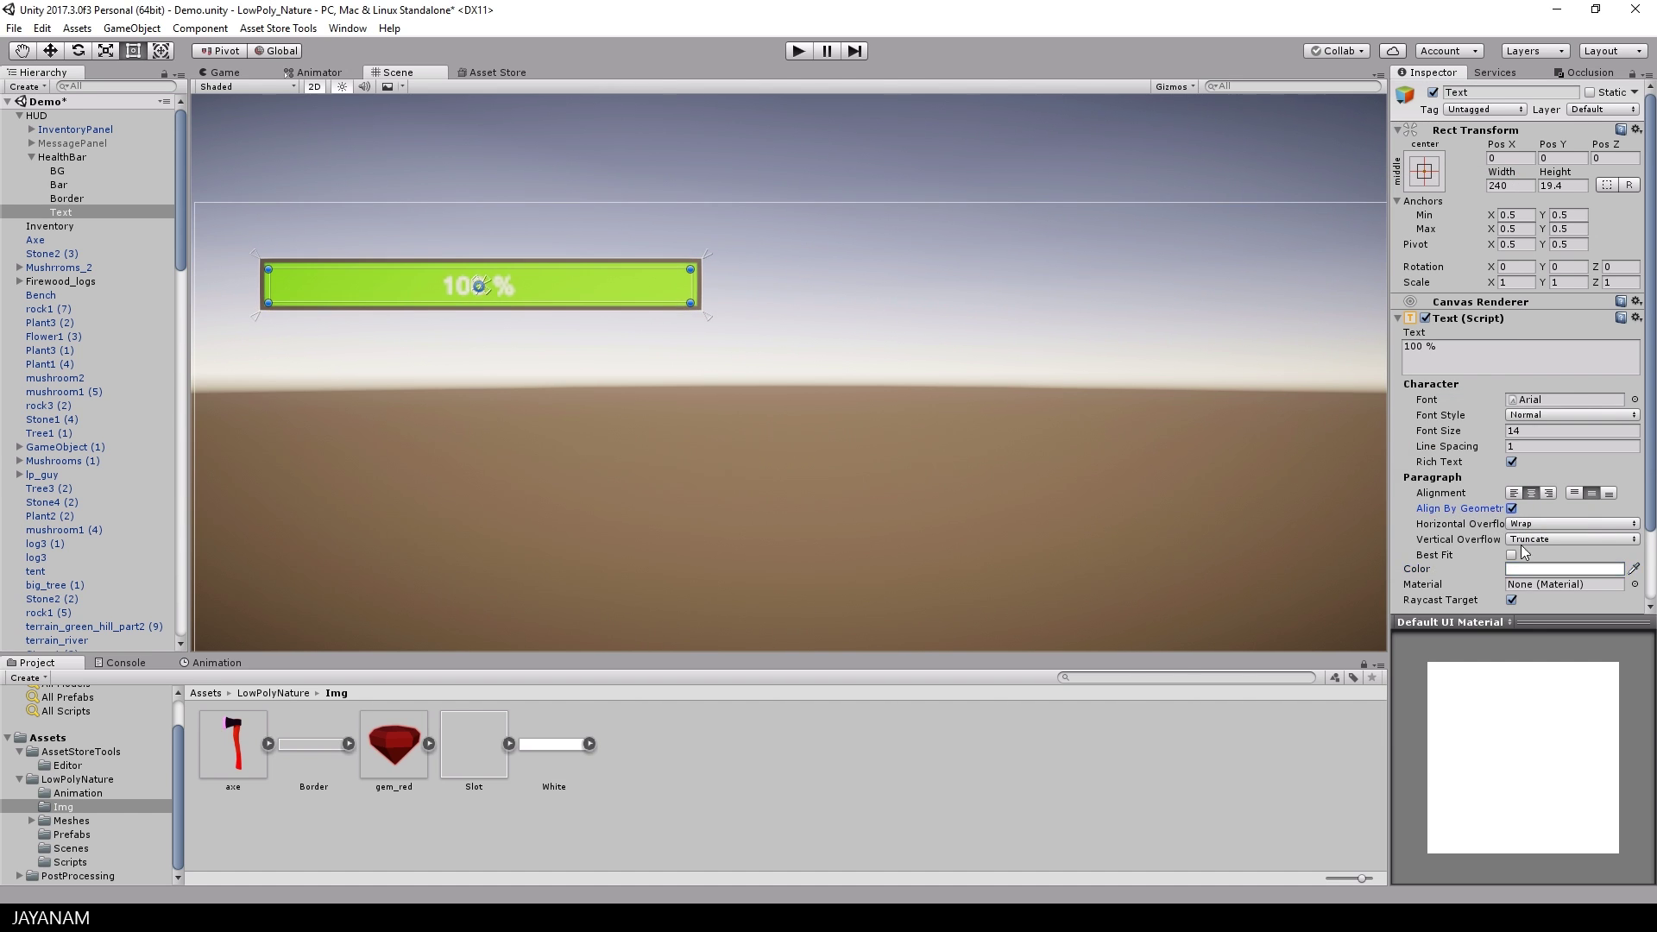
{"action": "left_click", "coordinate": [1512, 555]}
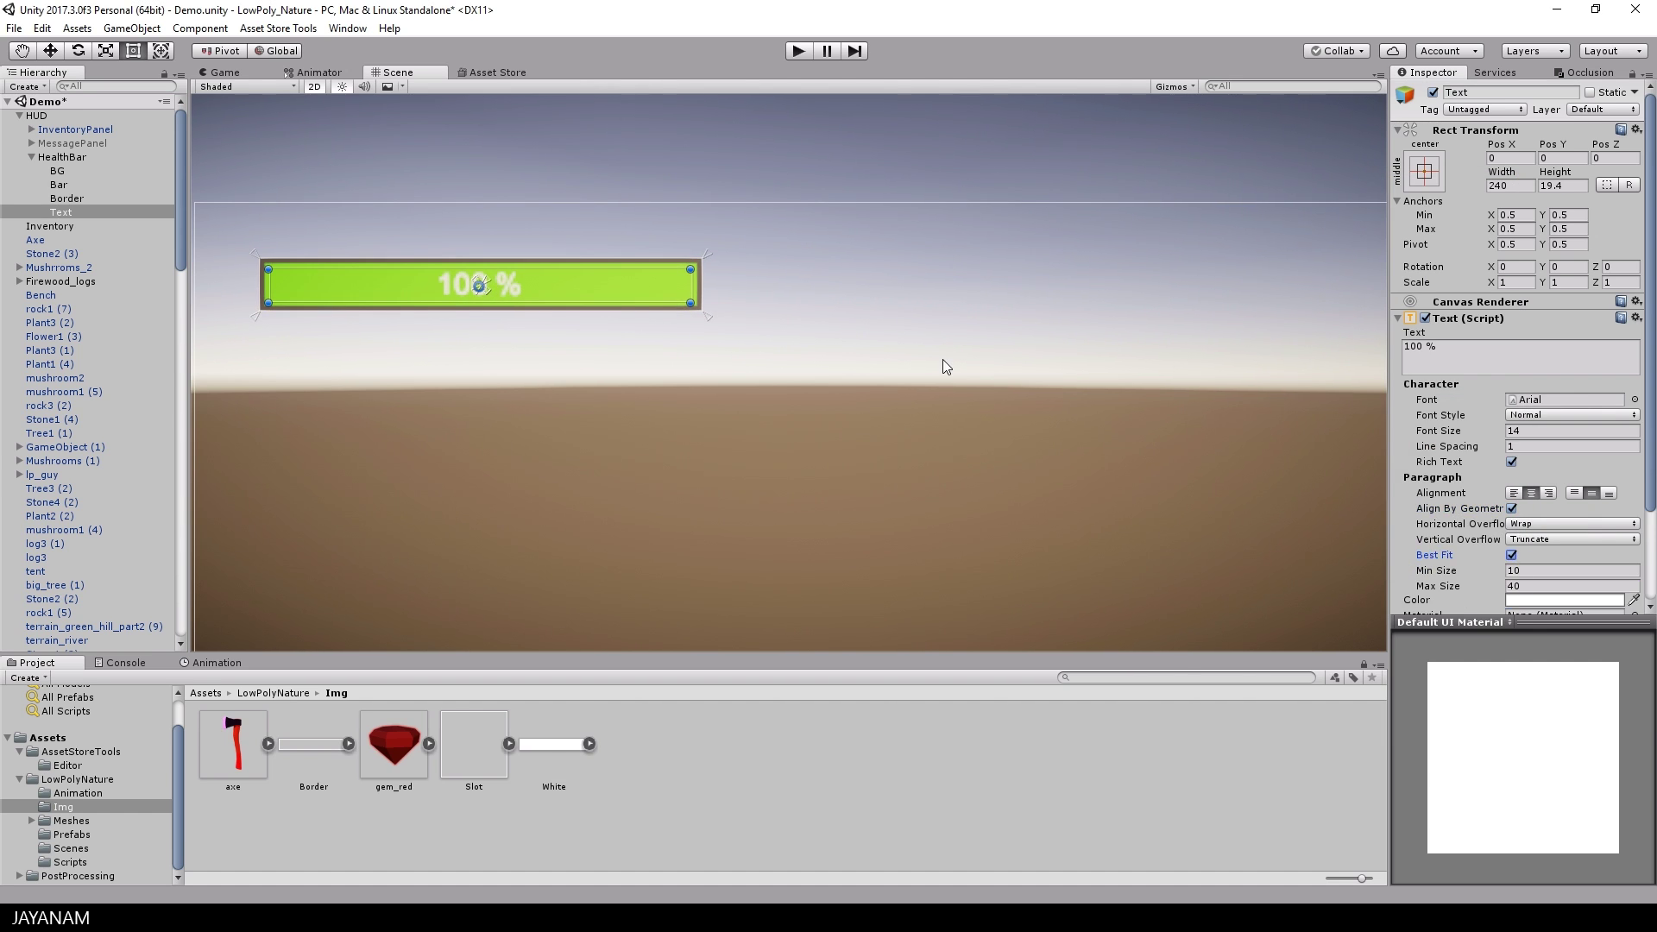
{"action": "left_click", "coordinate": [59, 185]}
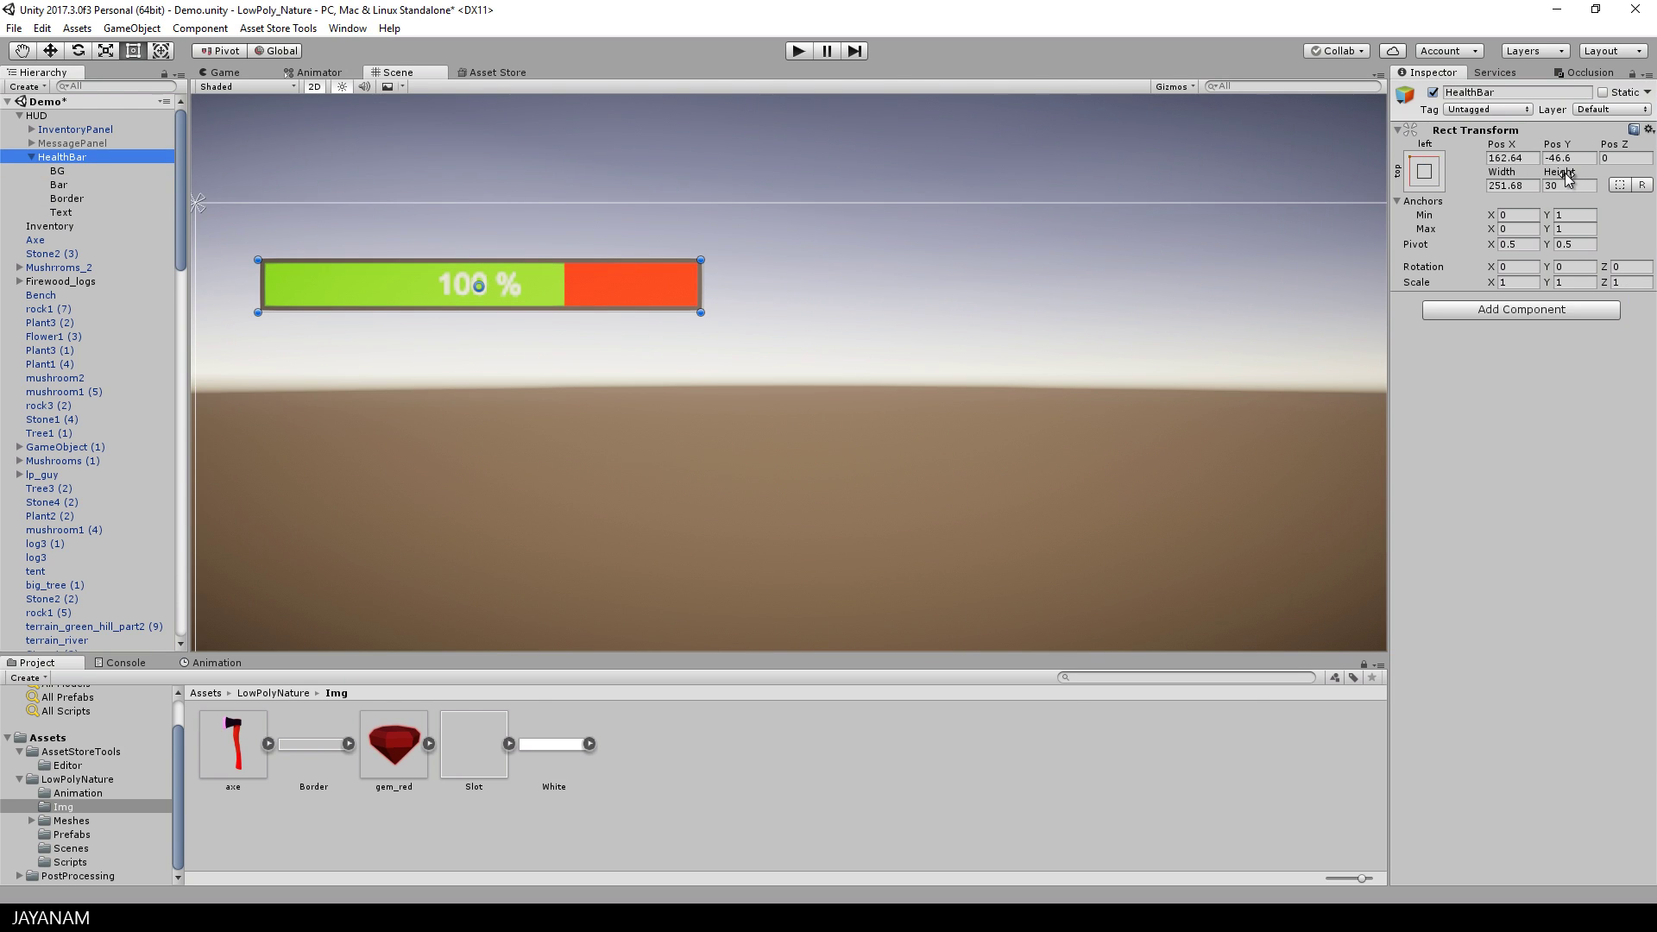
Scrub the HealthBar height to 38.06, then run and stop a play-mode test
{"action": "mouse_move", "coordinate": [1567, 178]}
{"action": "left_mouse_down"}
{"action": "mouse_move", "coordinate": [1649, 177]}
{"action": "mouse_move", "coordinate": [86, 173]}
{"action": "mouse_move", "coordinate": [185, 169]}
{"action": "mouse_move", "coordinate": [149, 173]}
{"action": "left_mouse_up"}
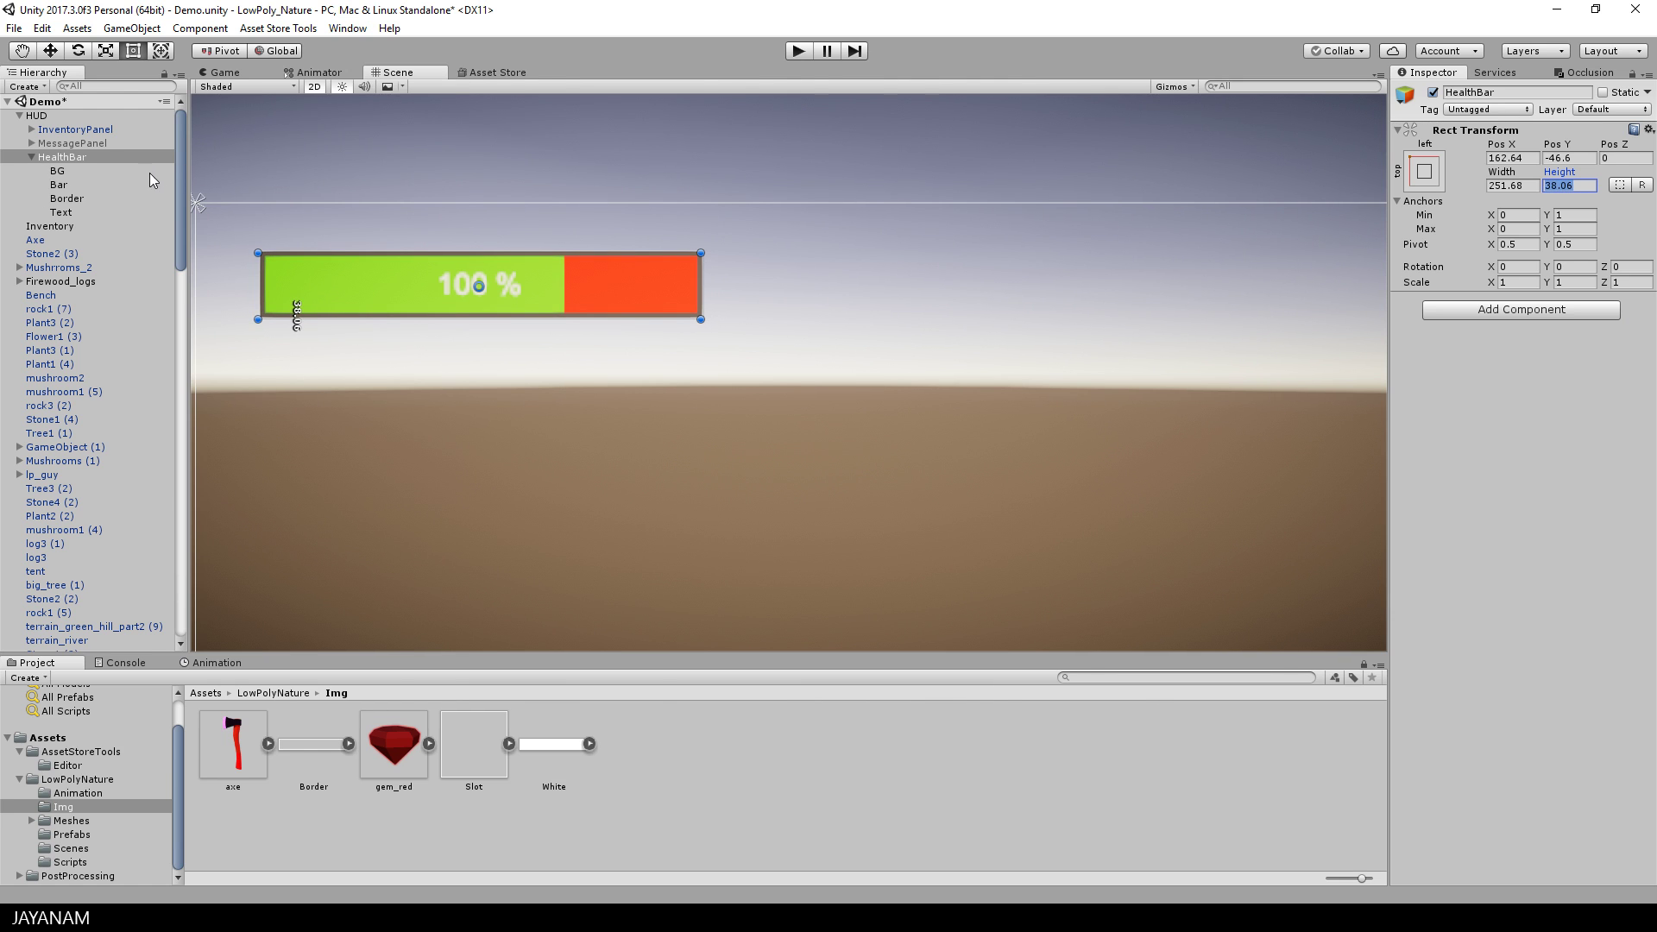
{"action": "left_click", "coordinate": [799, 52]}
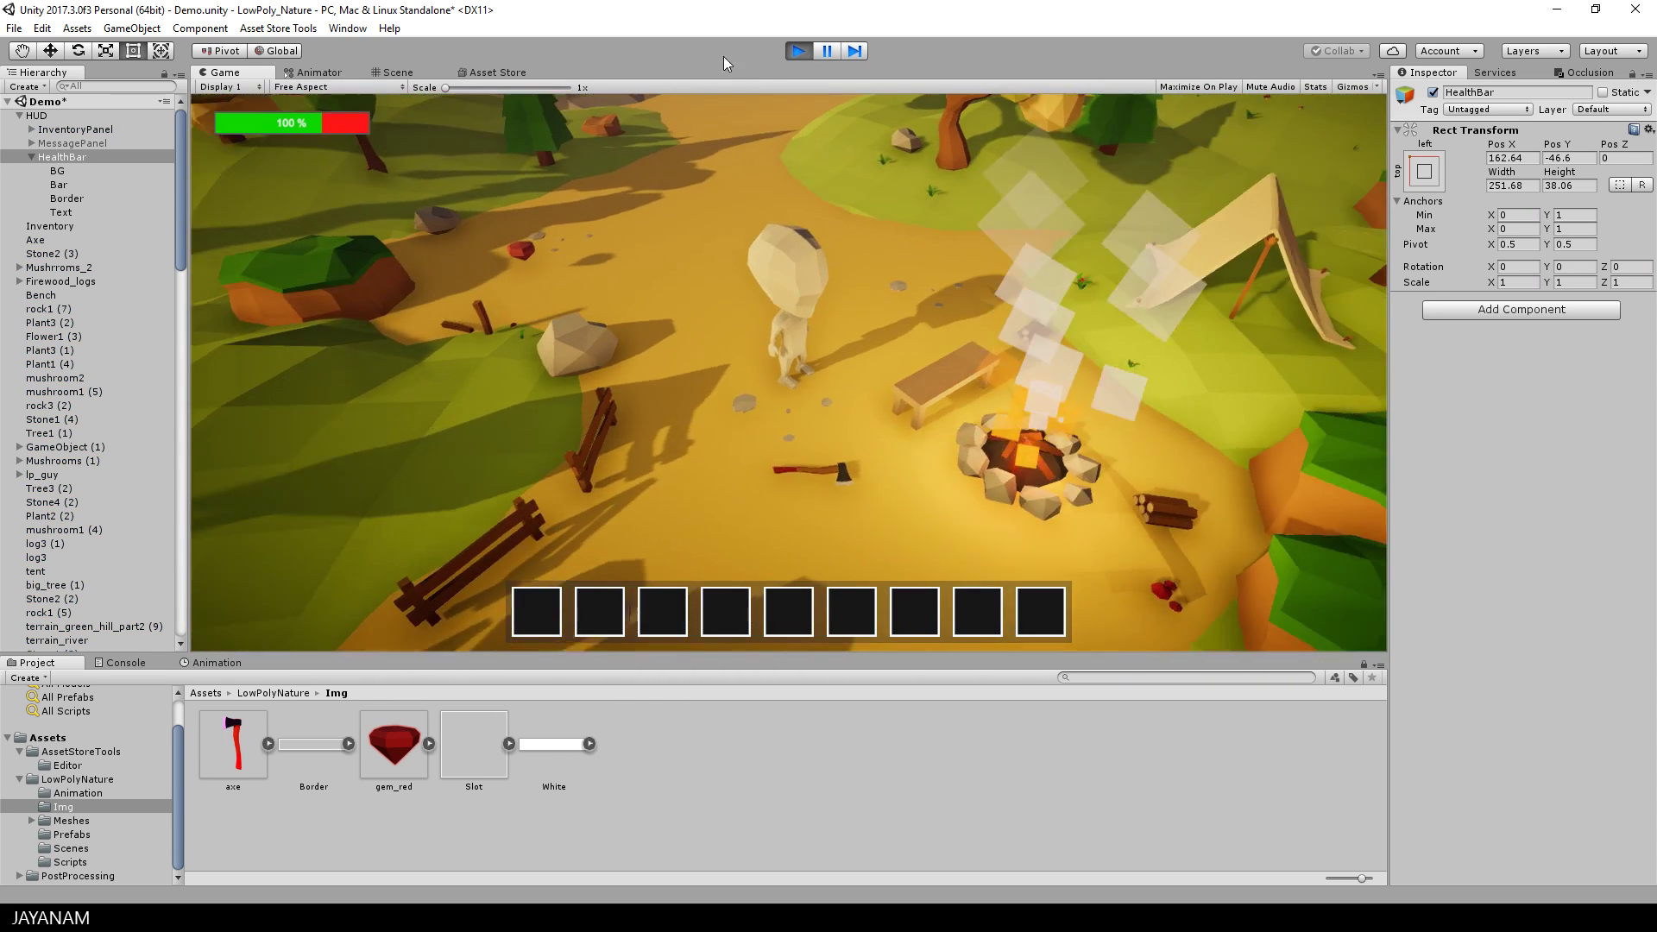
{"action": "left_click", "coordinate": [796, 52]}
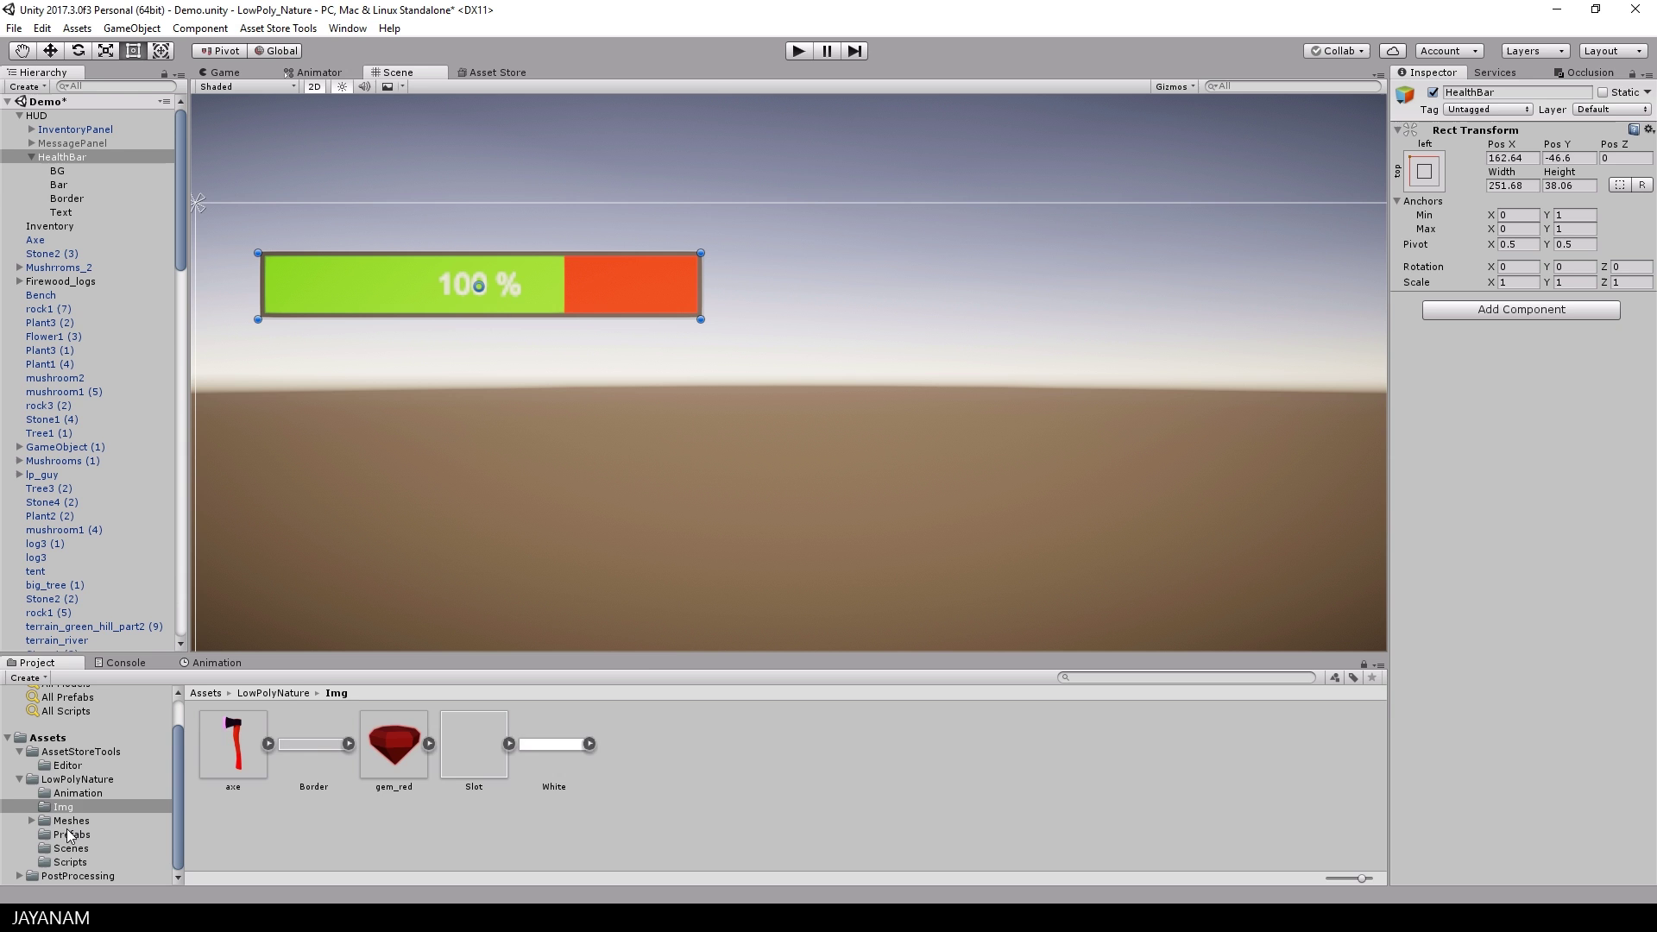
Create a new C# script named HealthBar in the Scripts folder
{"action": "left_click", "coordinate": [69, 863]}
{"action": "right_click", "coordinate": [651, 837]}
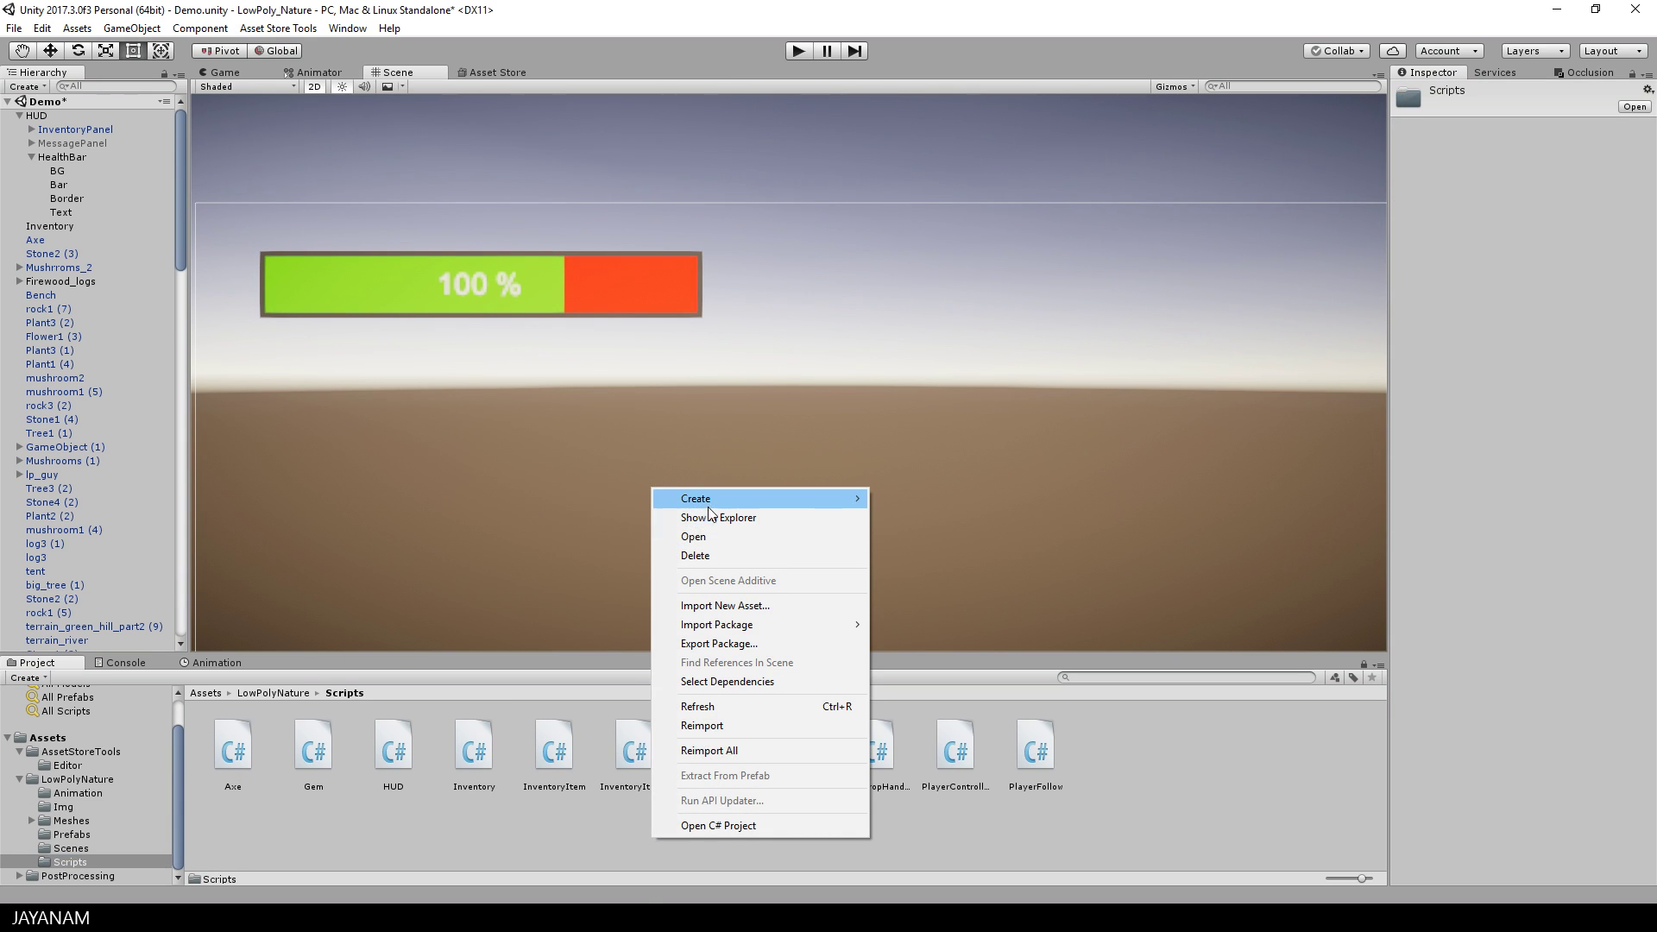
{"action": "mouse_move", "coordinate": [710, 508]}
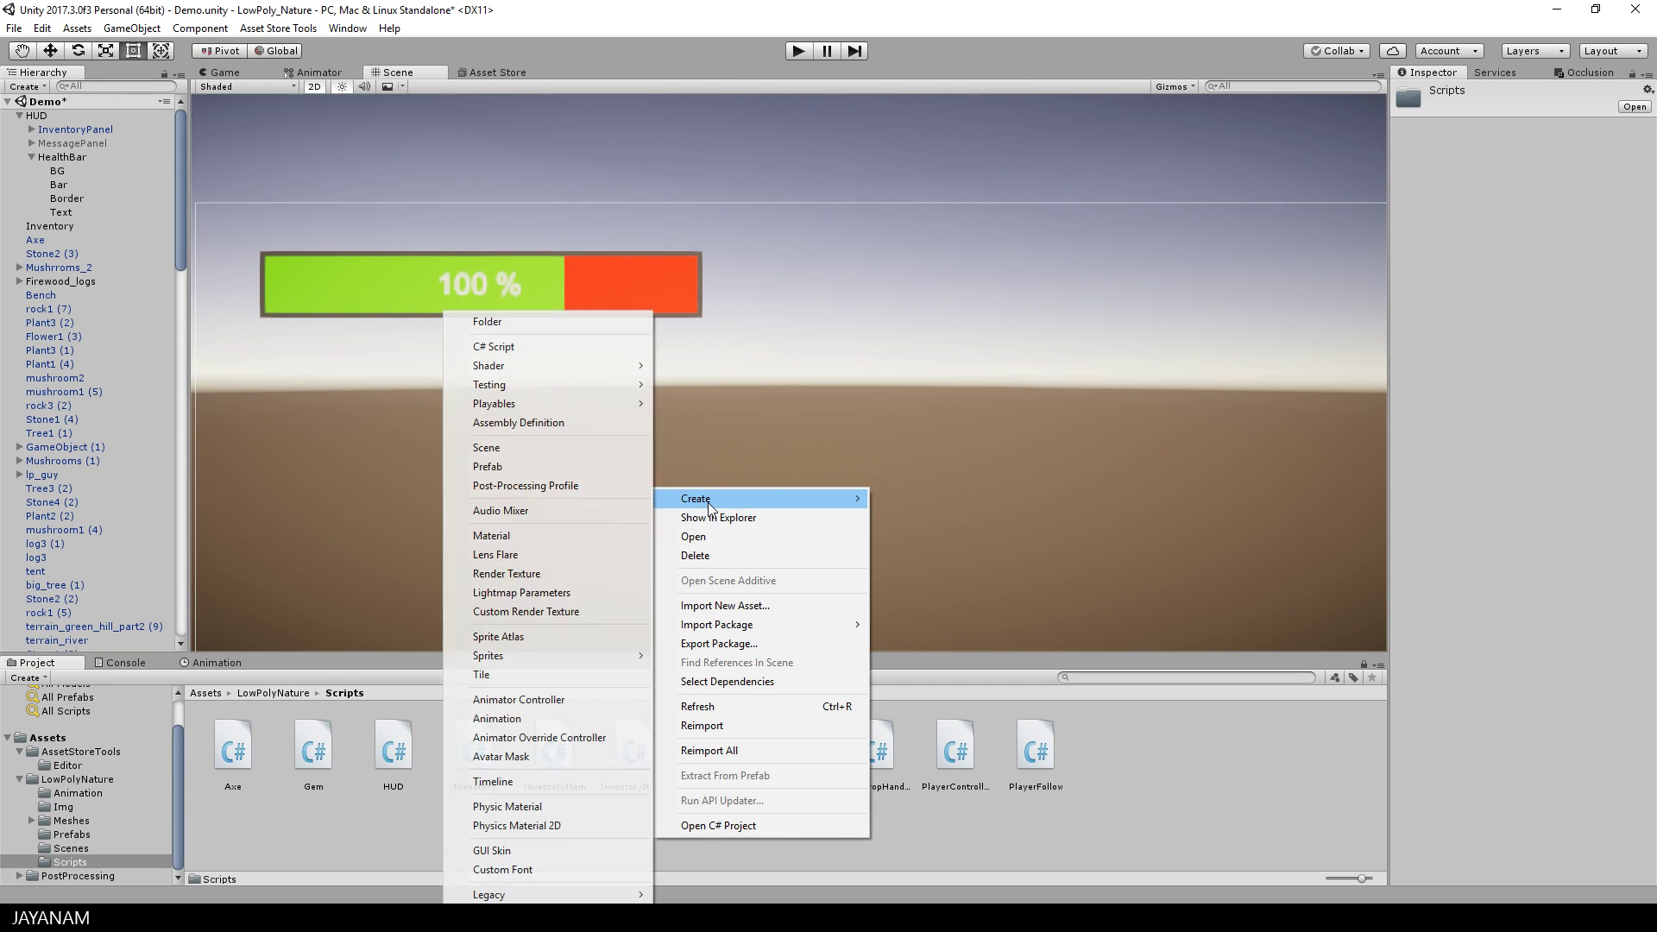
{"action": "left_click", "coordinate": [489, 346]}
{"action": "type", "text": "HealthBar"}
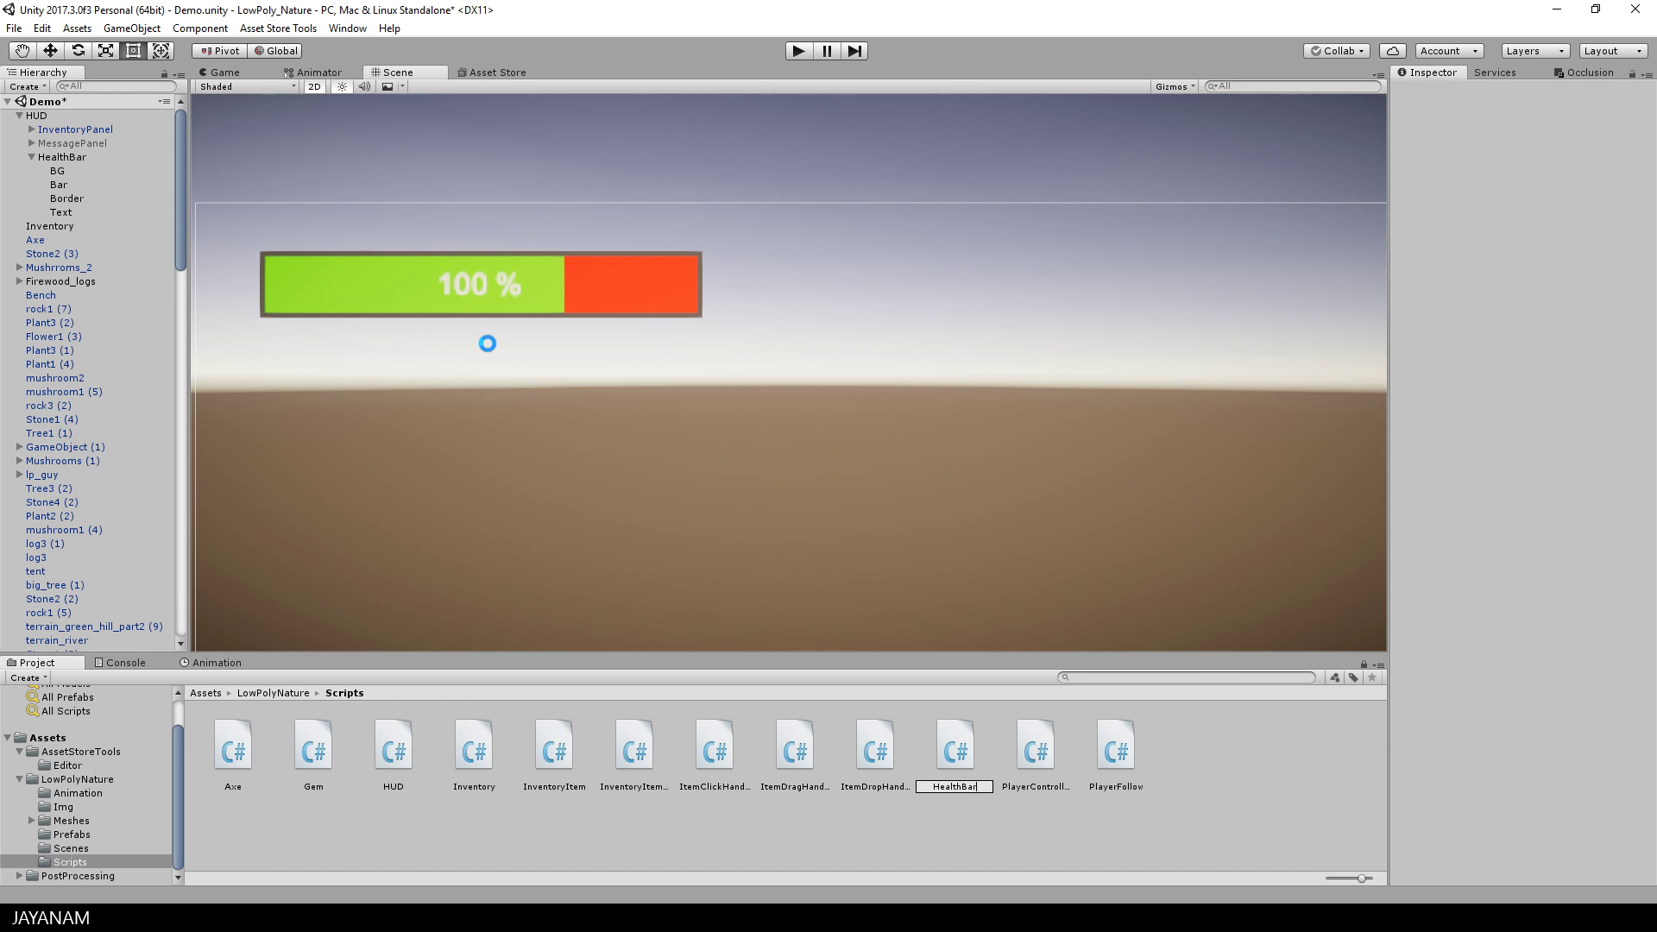
{"action": "key", "text": "Return"}
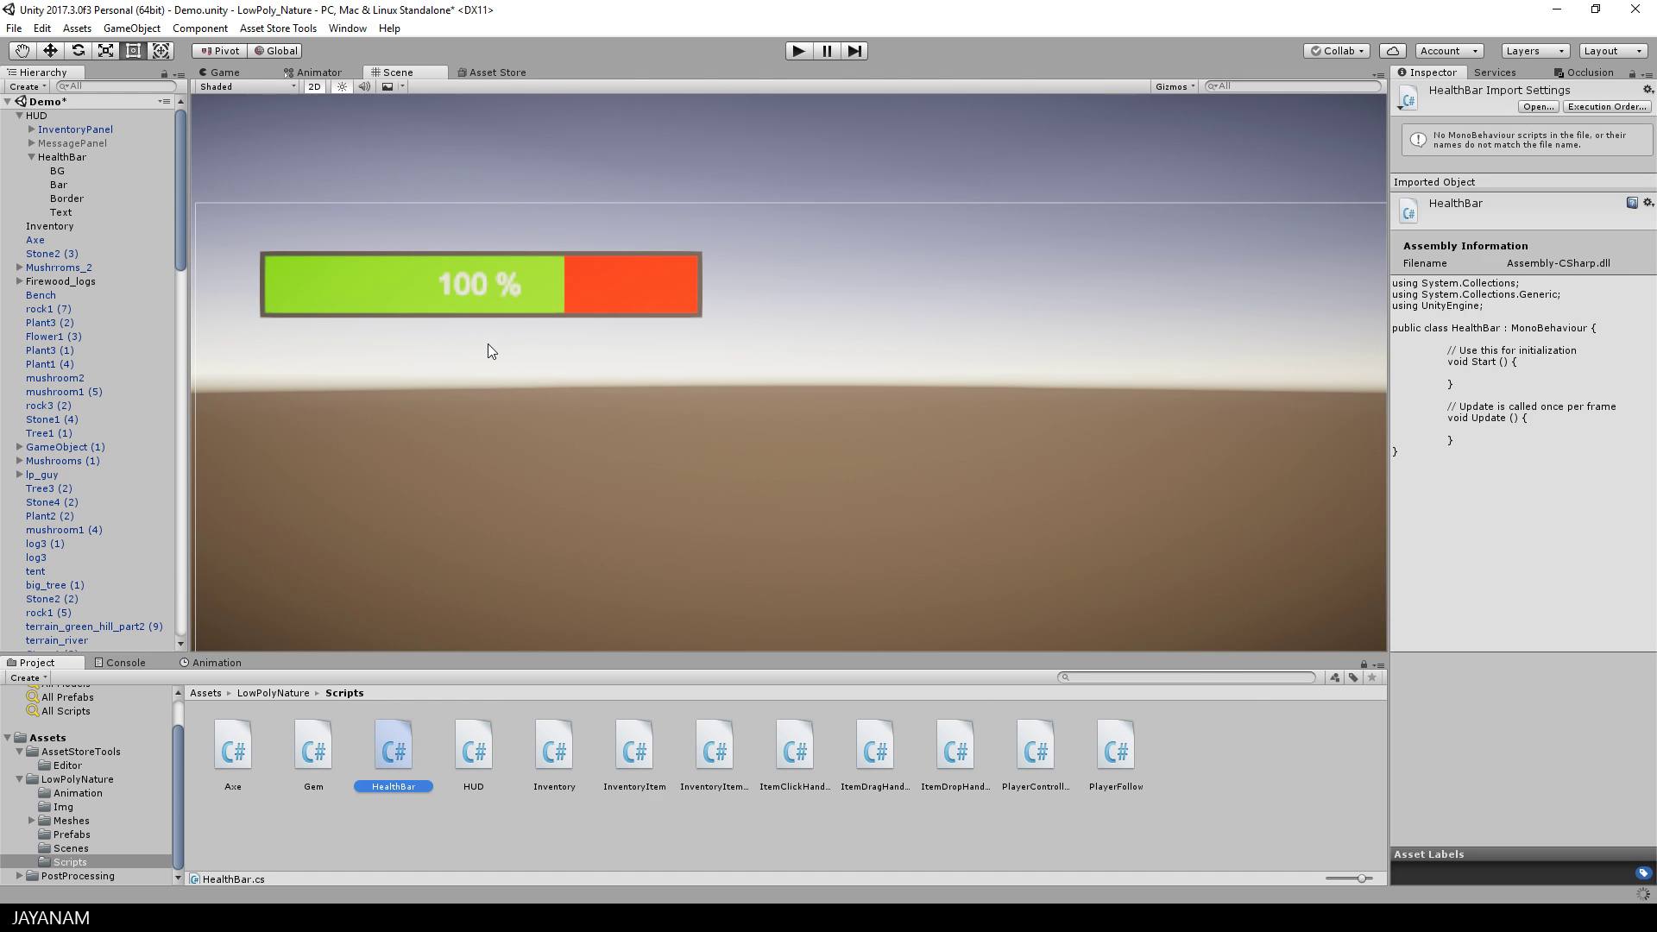
Attach the HealthBar script to the HealthBar object and open it in Visual Studio
{"action": "mouse_move", "coordinate": [396, 756]}
{"action": "left_mouse_down"}
{"action": "mouse_move", "coordinate": [379, 632]}
{"action": "mouse_move", "coordinate": [62, 160]}
{"action": "left_mouse_up"}
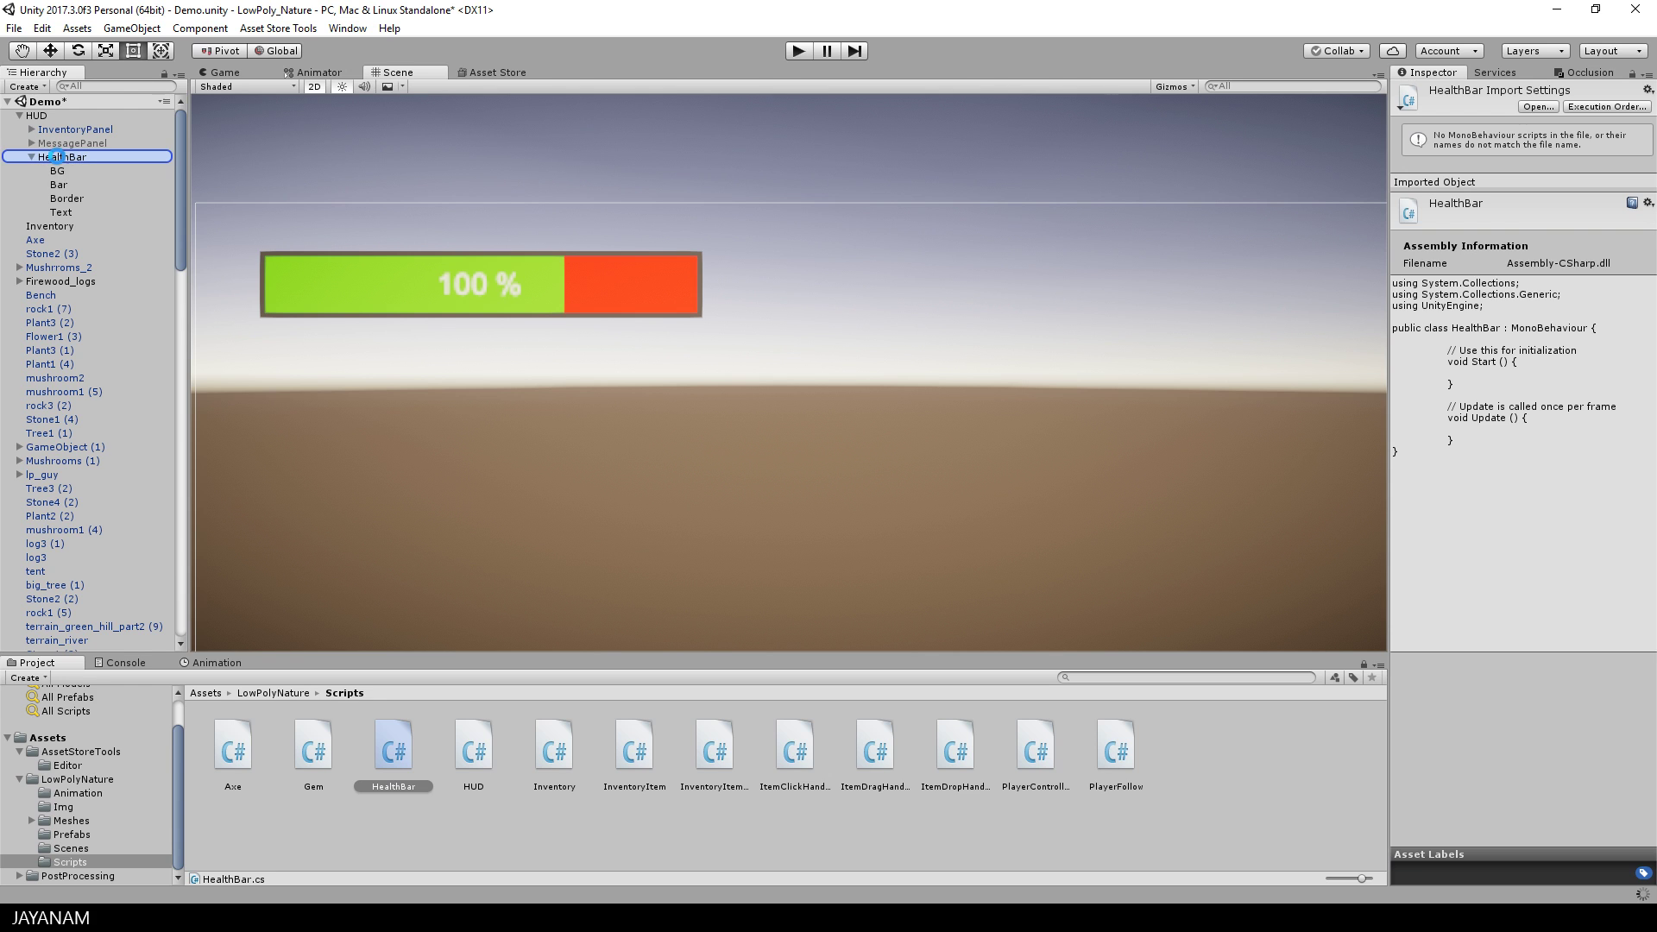
{"action": "left_click_drag", "start_coordinate": [59, 162], "coordinate": [59, 160]}
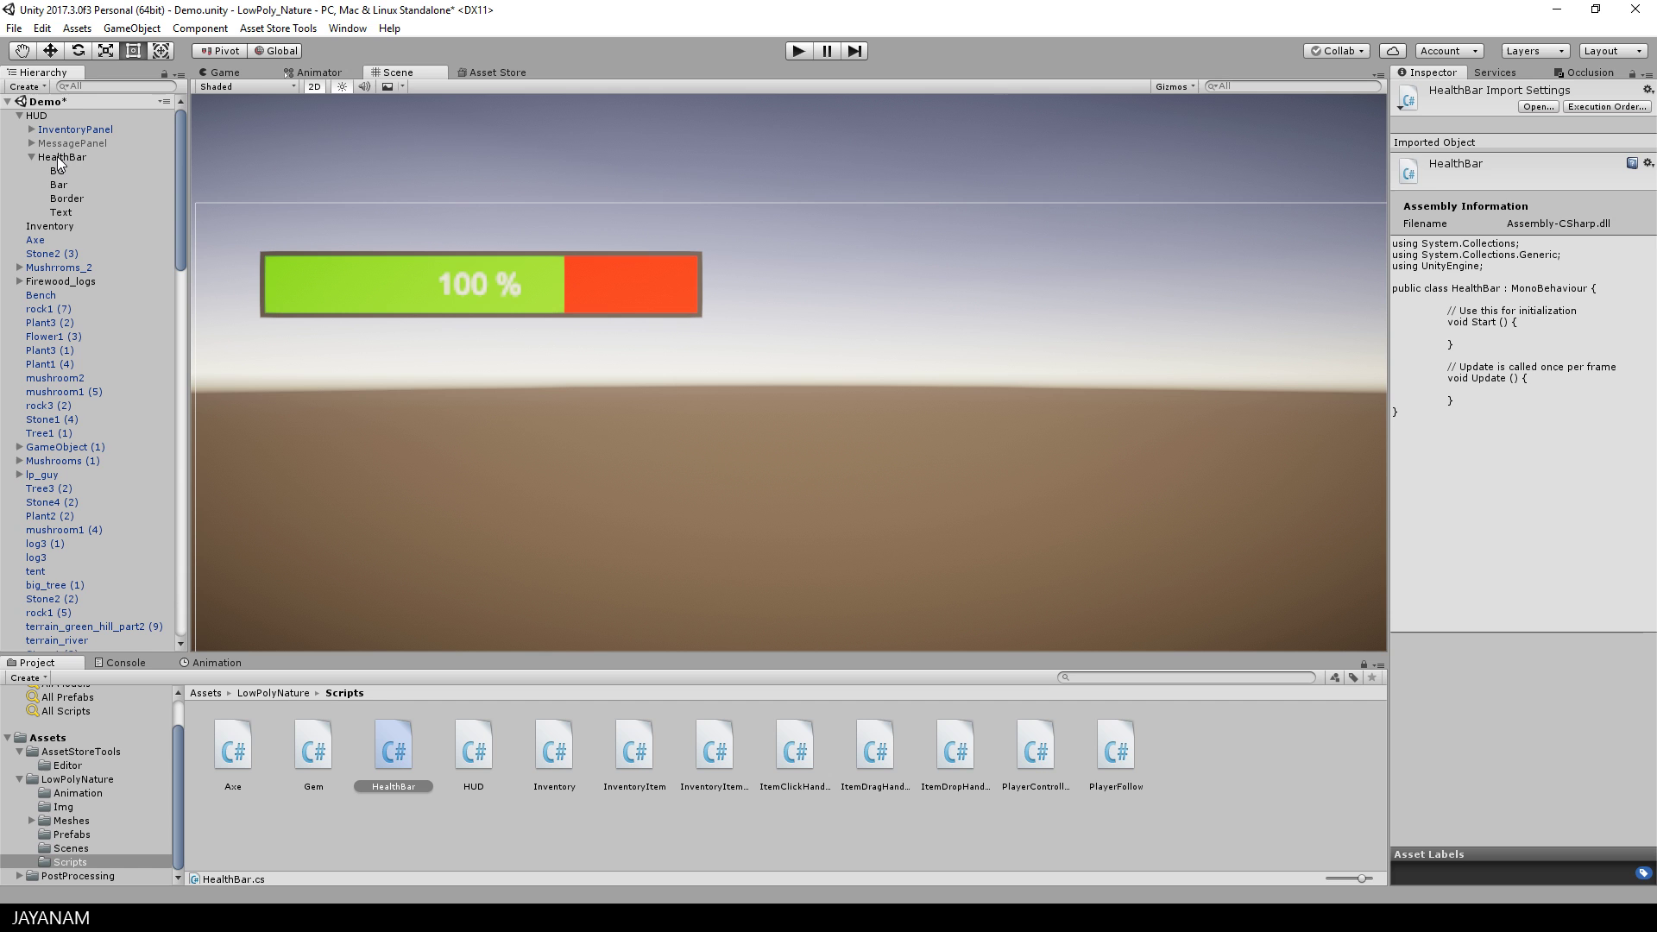
{"action": "left_click", "coordinate": [60, 161]}
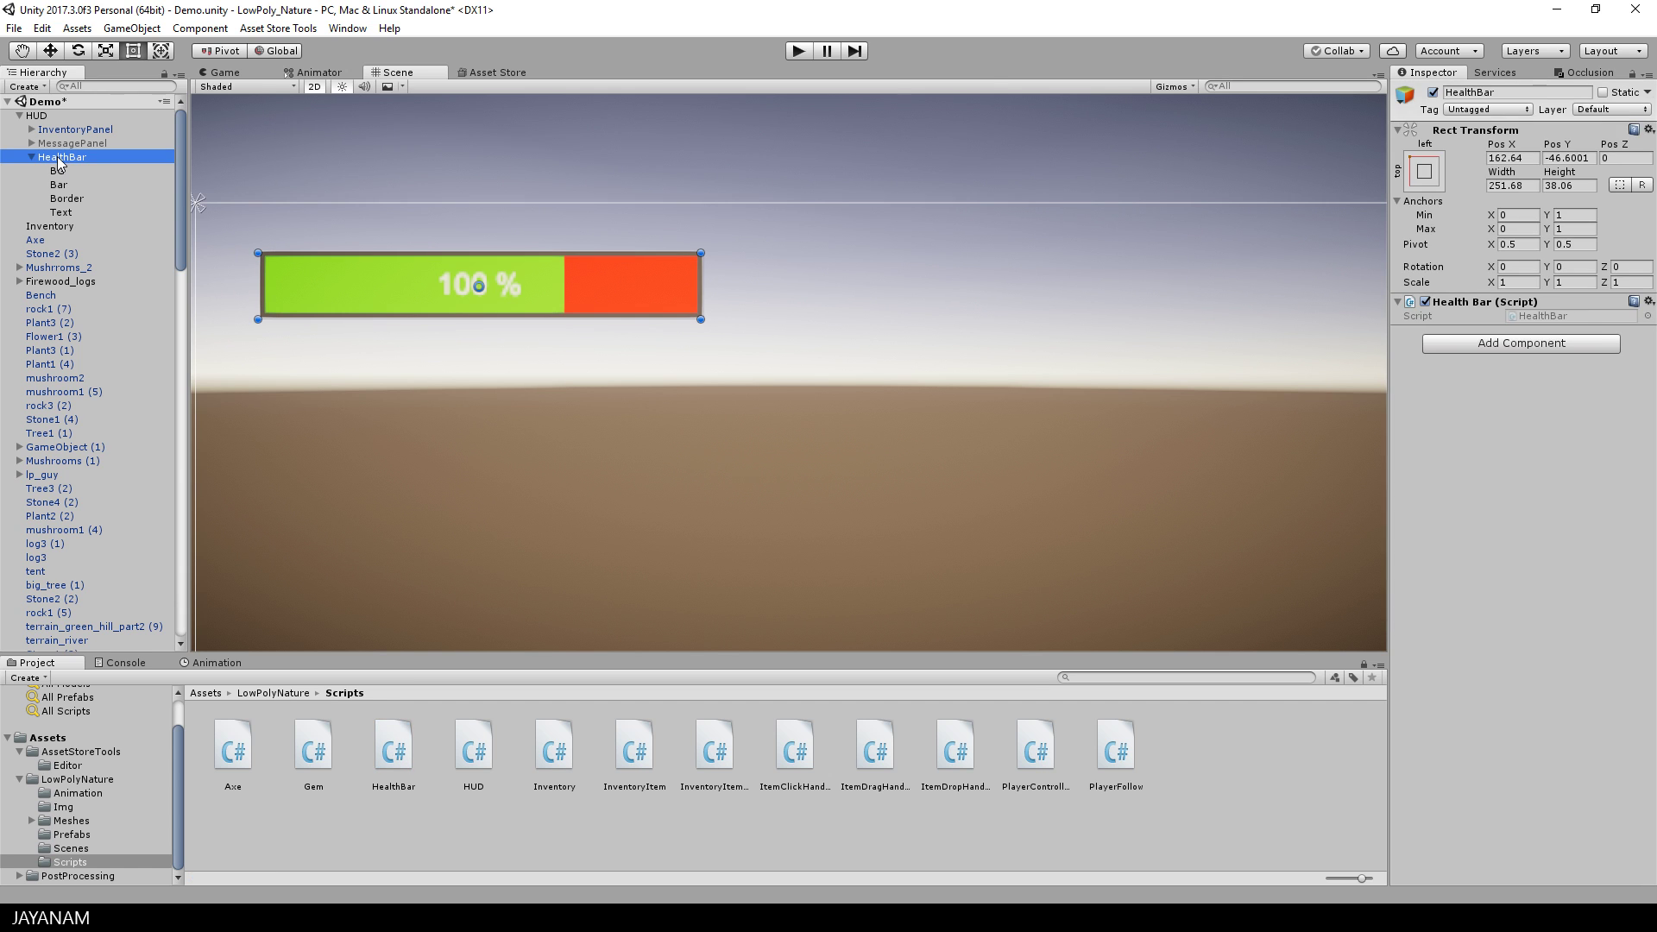
{"action": "double_click", "coordinate": [1540, 318]}
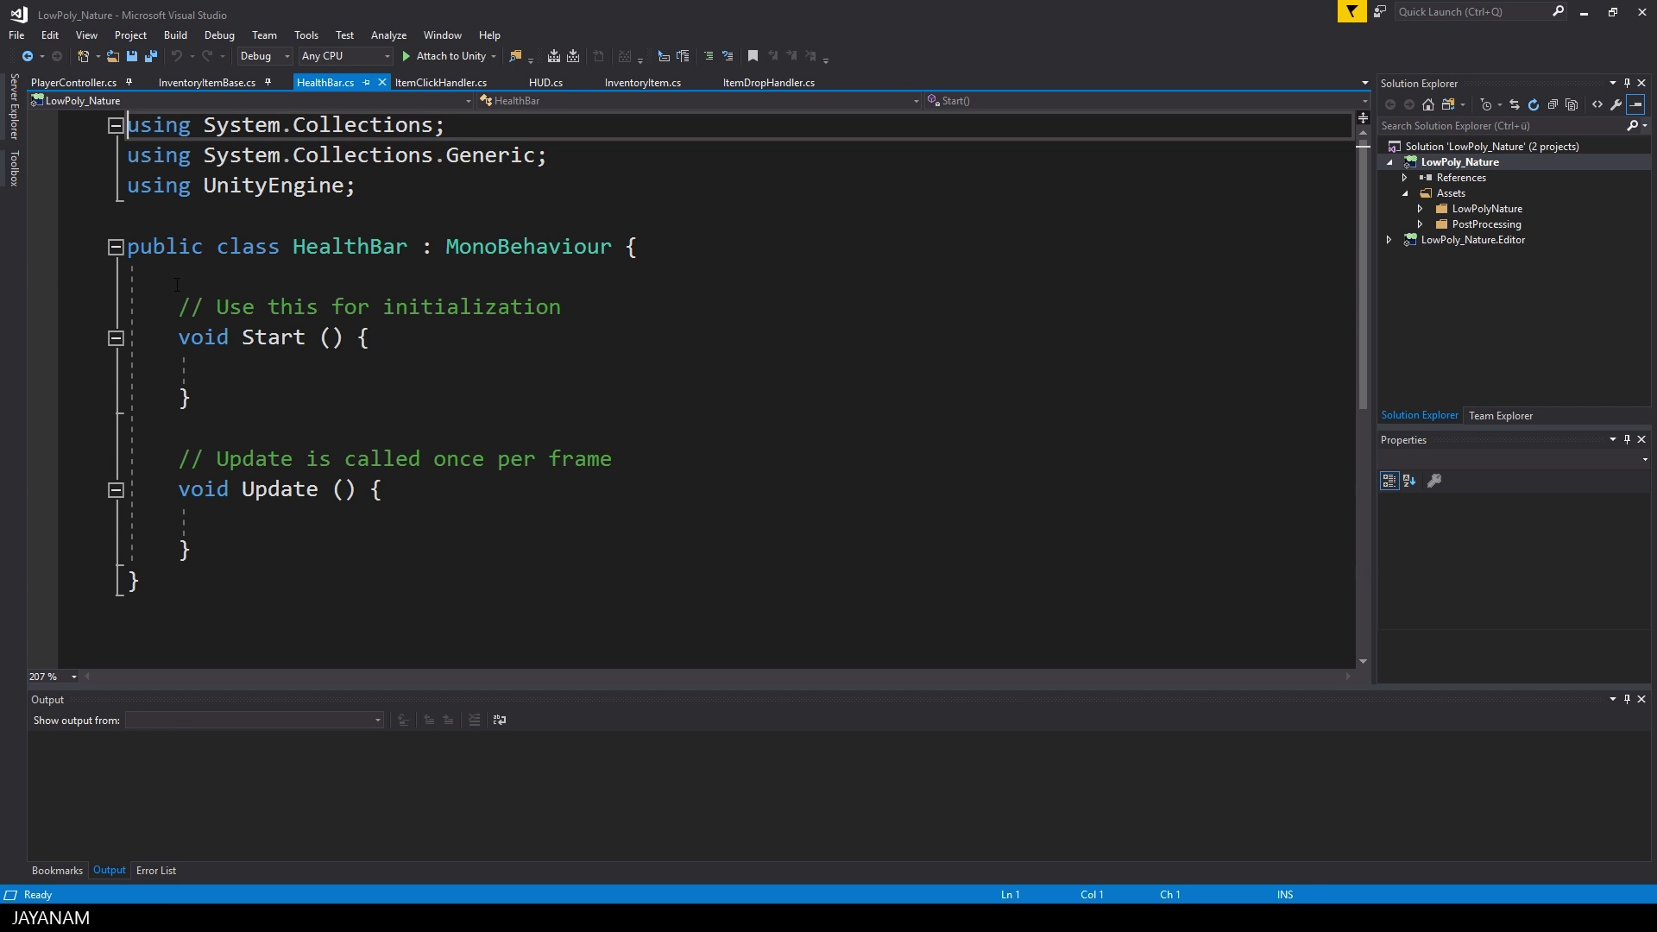
Add 'using UnityEngine.UI;' and a public Image ImgHealthBar field
{"action": "left_click", "coordinate": [363, 285]}
{"action": "key", "text": "Return"}
{"action": "type", "text": "public Image"}
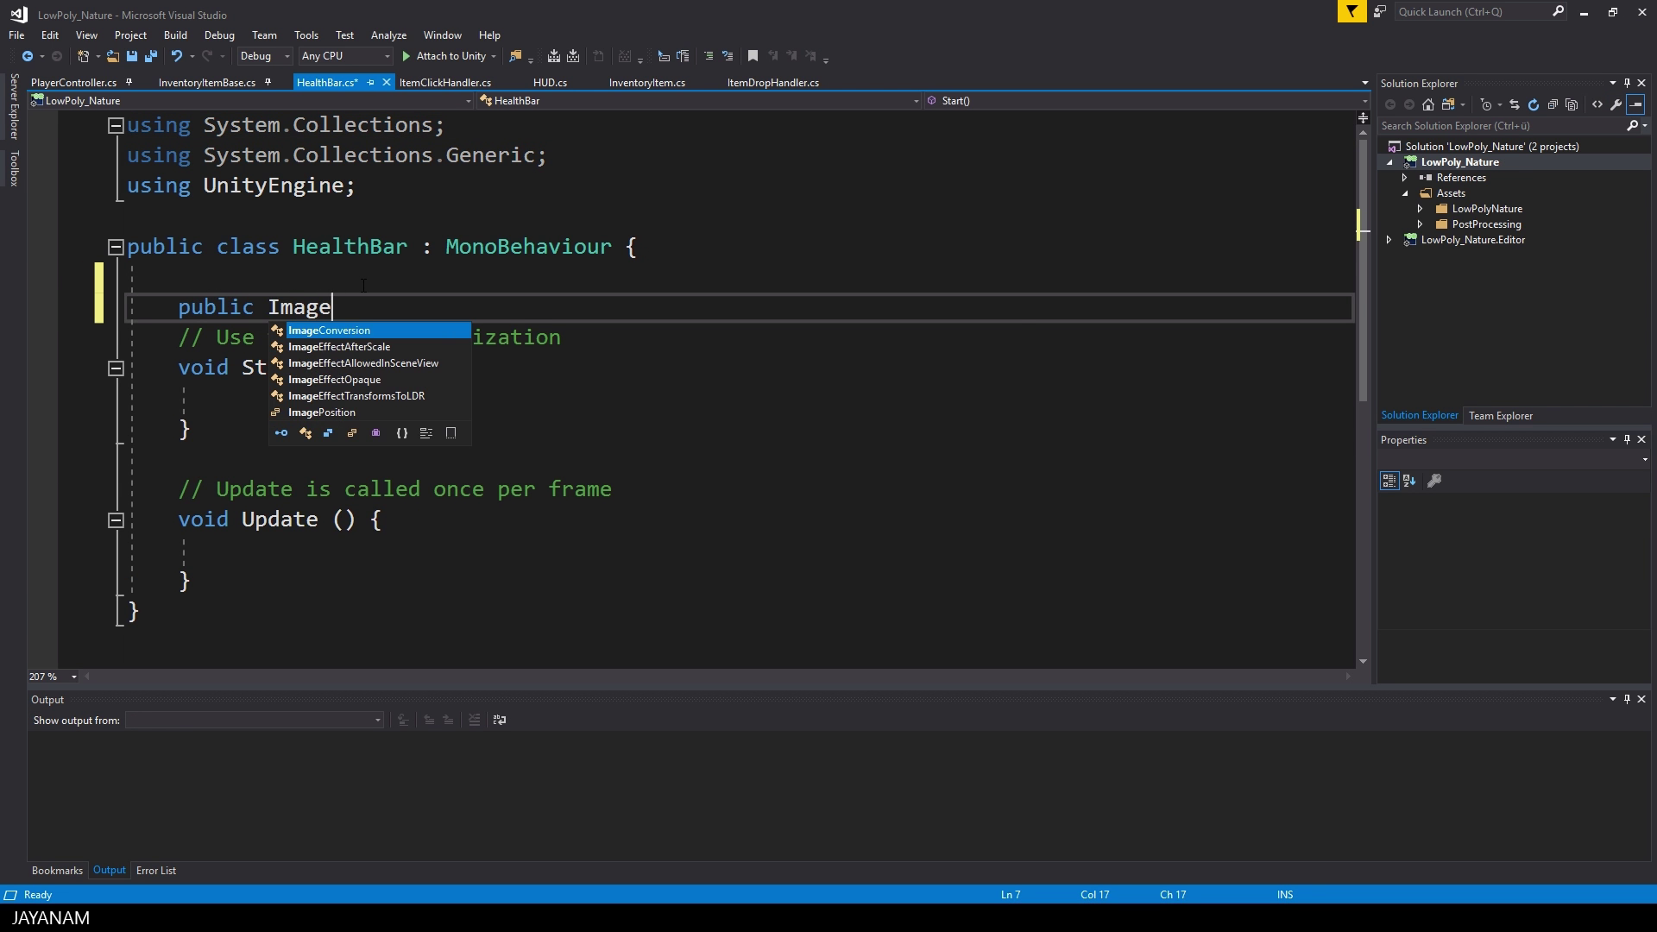
{"action": "left_click", "coordinate": [393, 195]}
{"action": "key", "text": "Return"}
{"action": "type", "text": "using "}
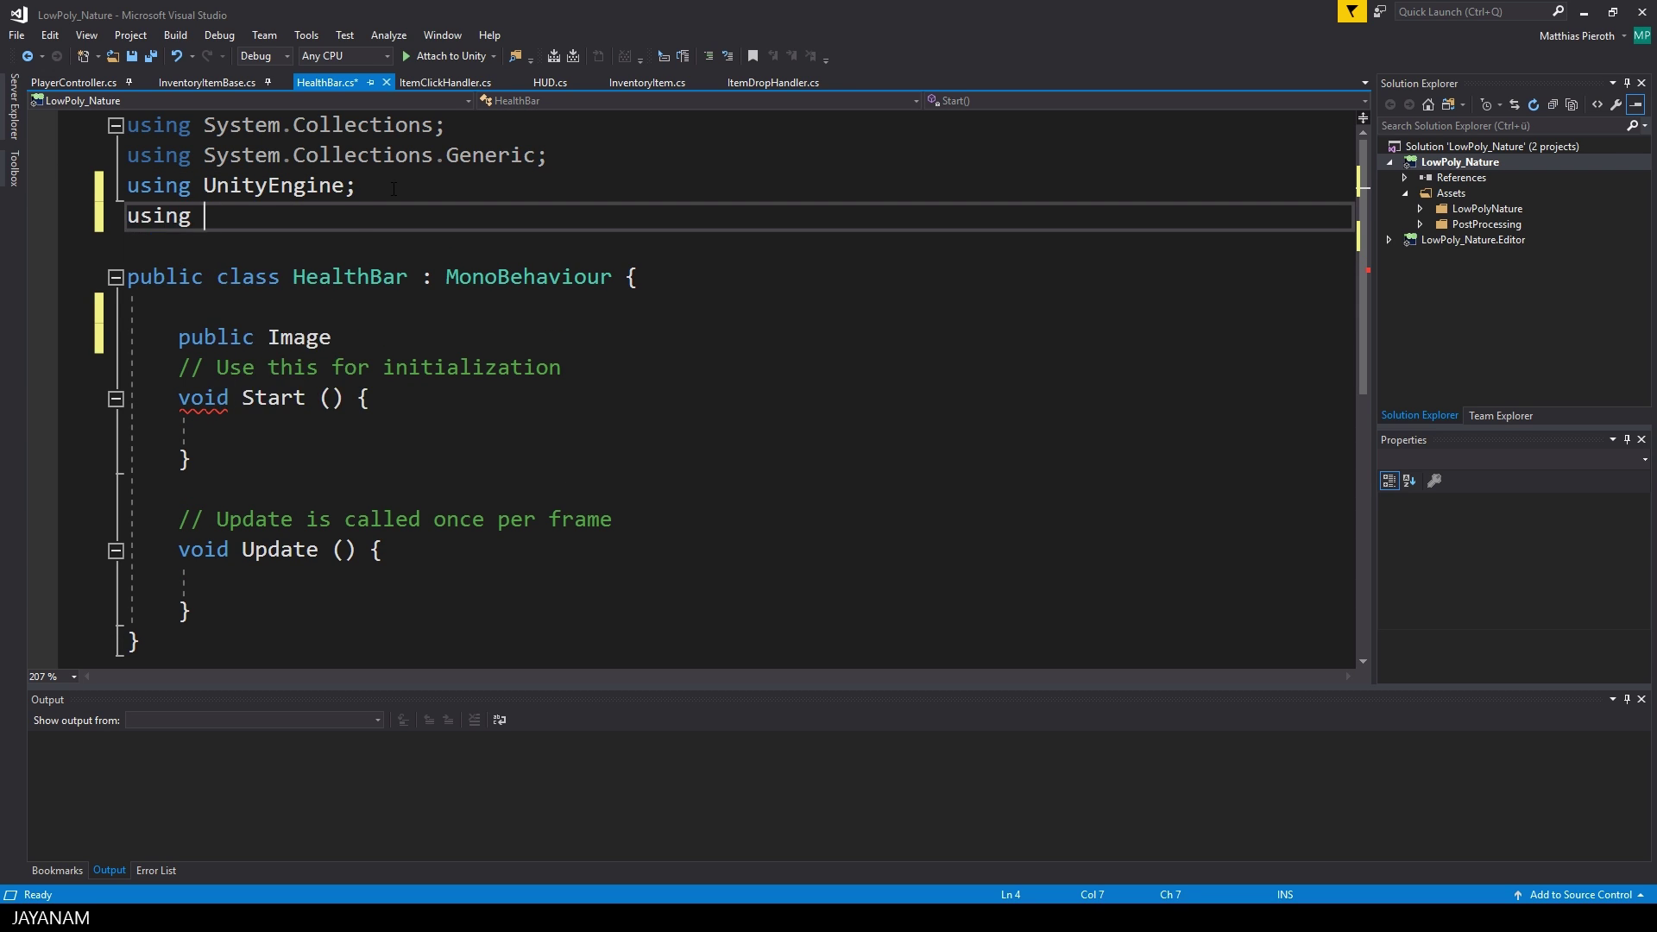
{"action": "type", "text": "UnityEngine.UI;"}
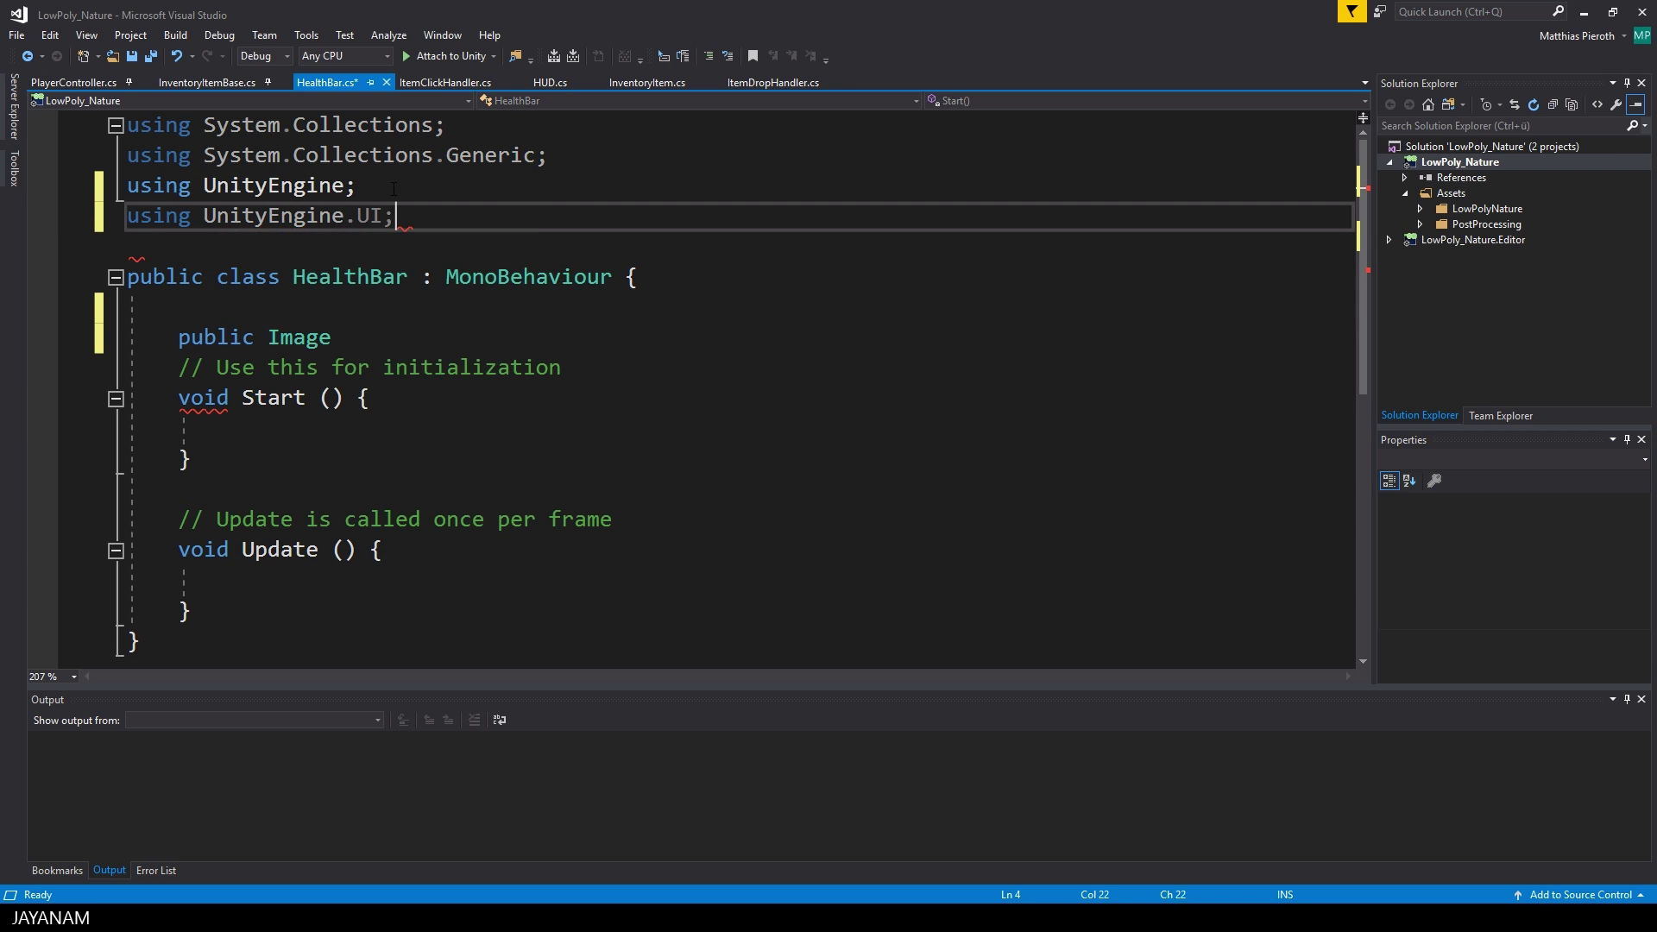
{"action": "key", "text": "Return"}
{"action": "left_click", "coordinate": [369, 371]}
{"action": "type", "text": "ImgHealthBar"}
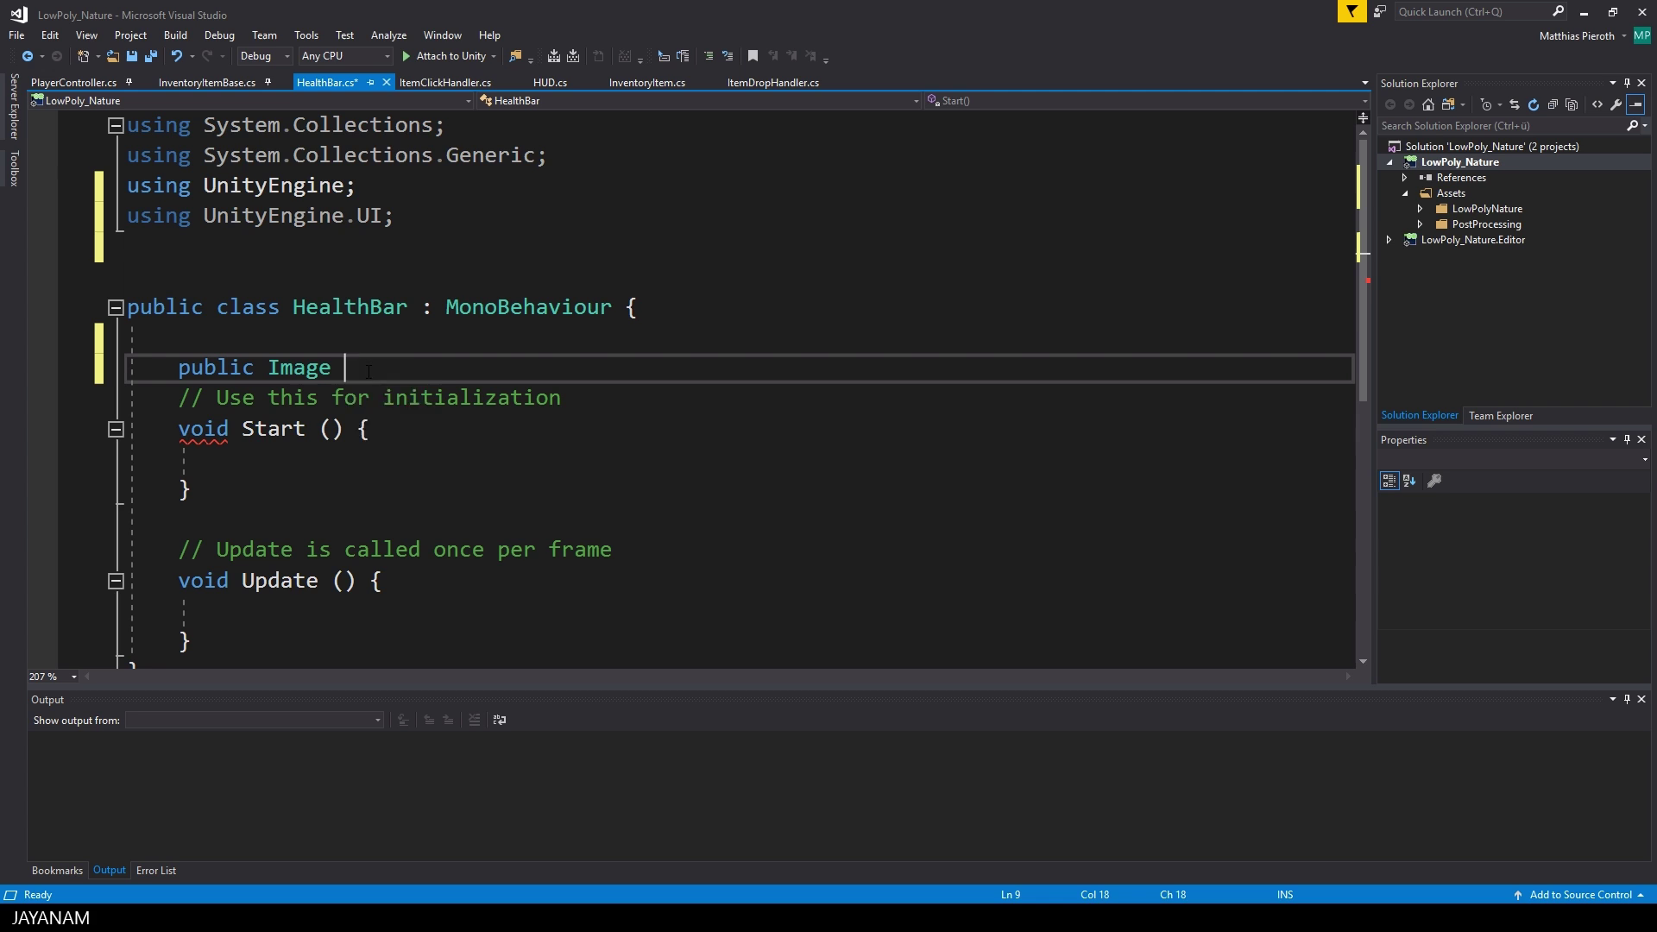
{"action": "type", "text": ";"}
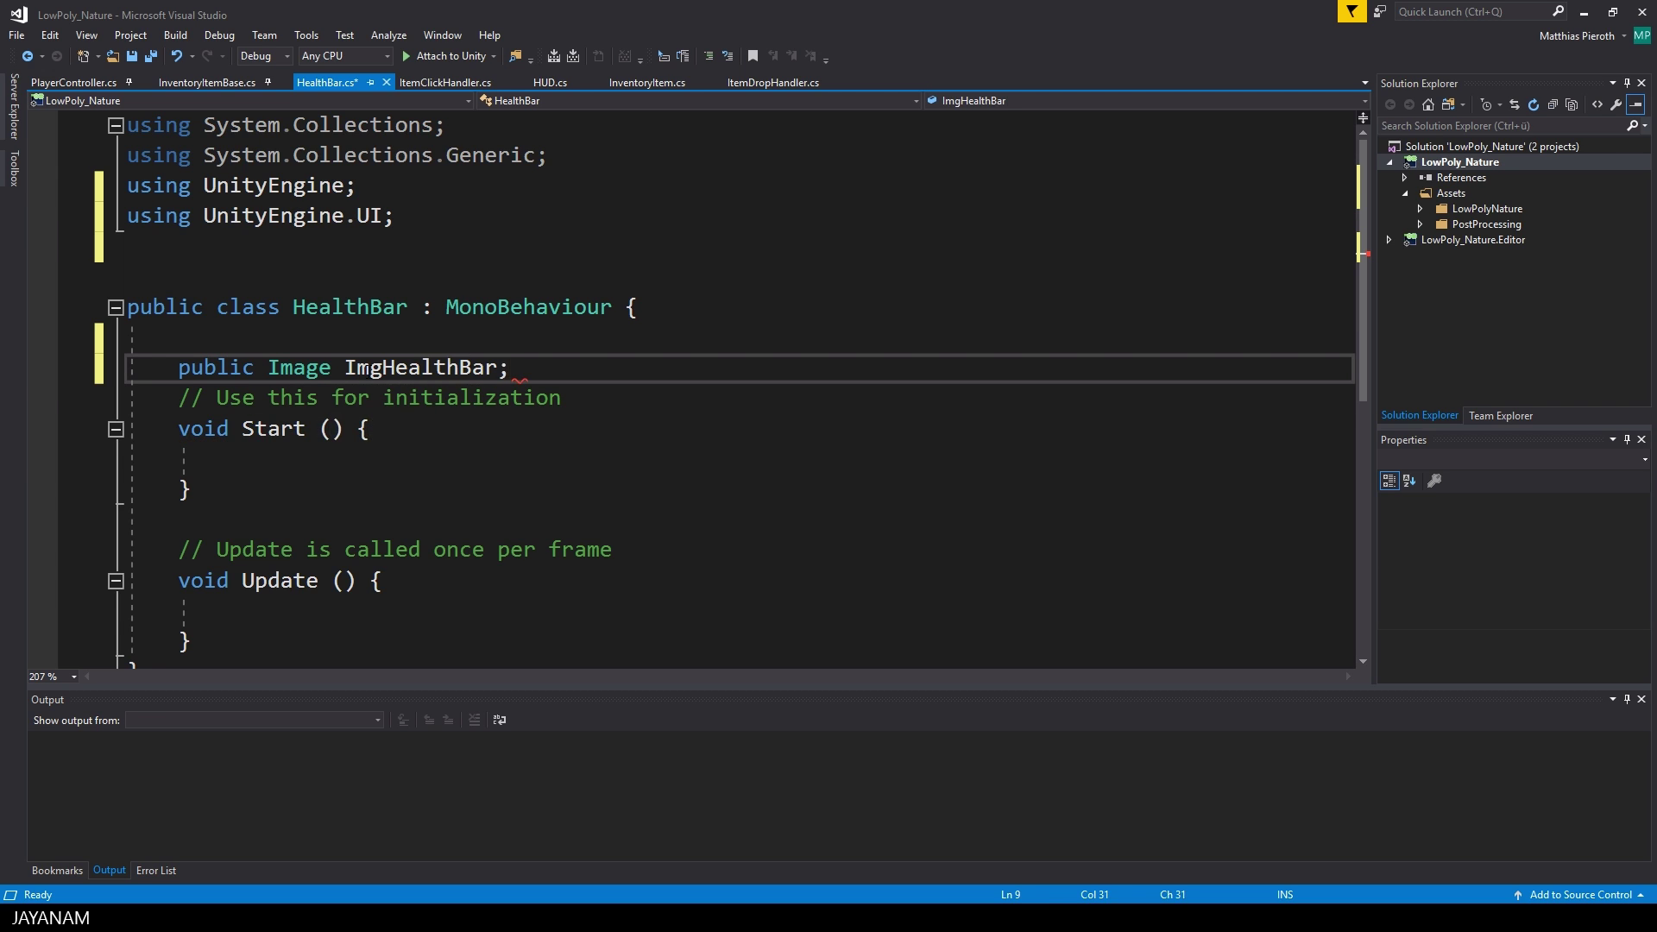
{"action": "key", "text": "Return"}
{"action": "key", "text": "Return"}
Declare public Text TxtHealth and public int Min and Max fields
{"action": "type", "text": "public"}
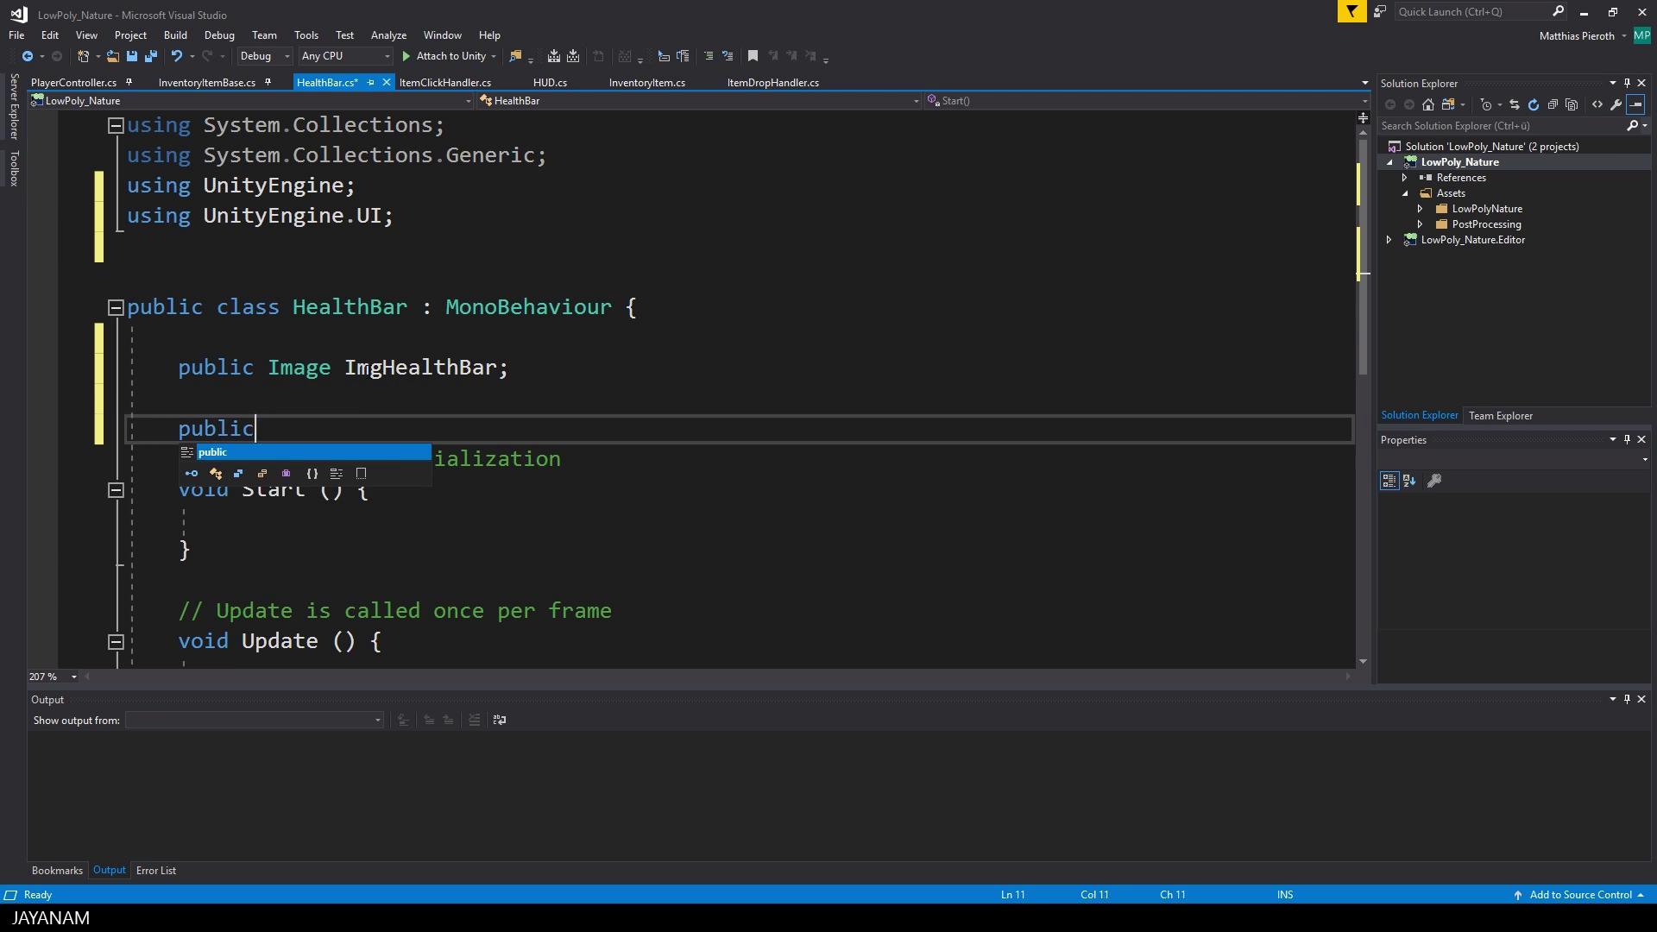
{"action": "type", "text": " Text TxtHealth;"}
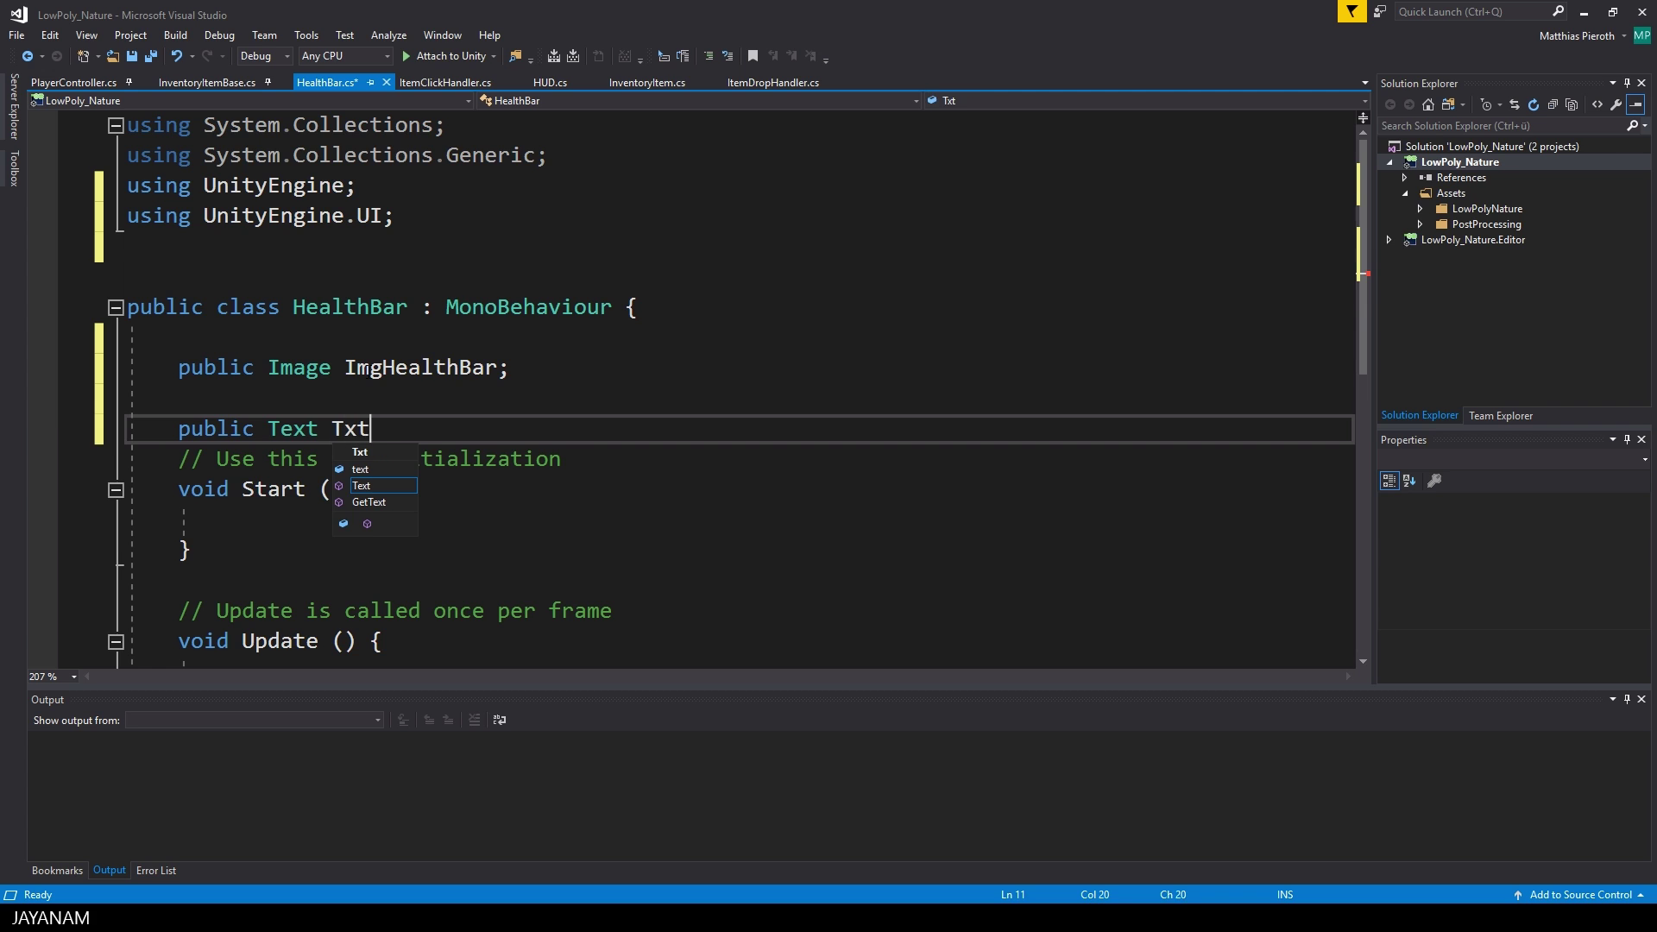
{"action": "key", "text": "Return"}
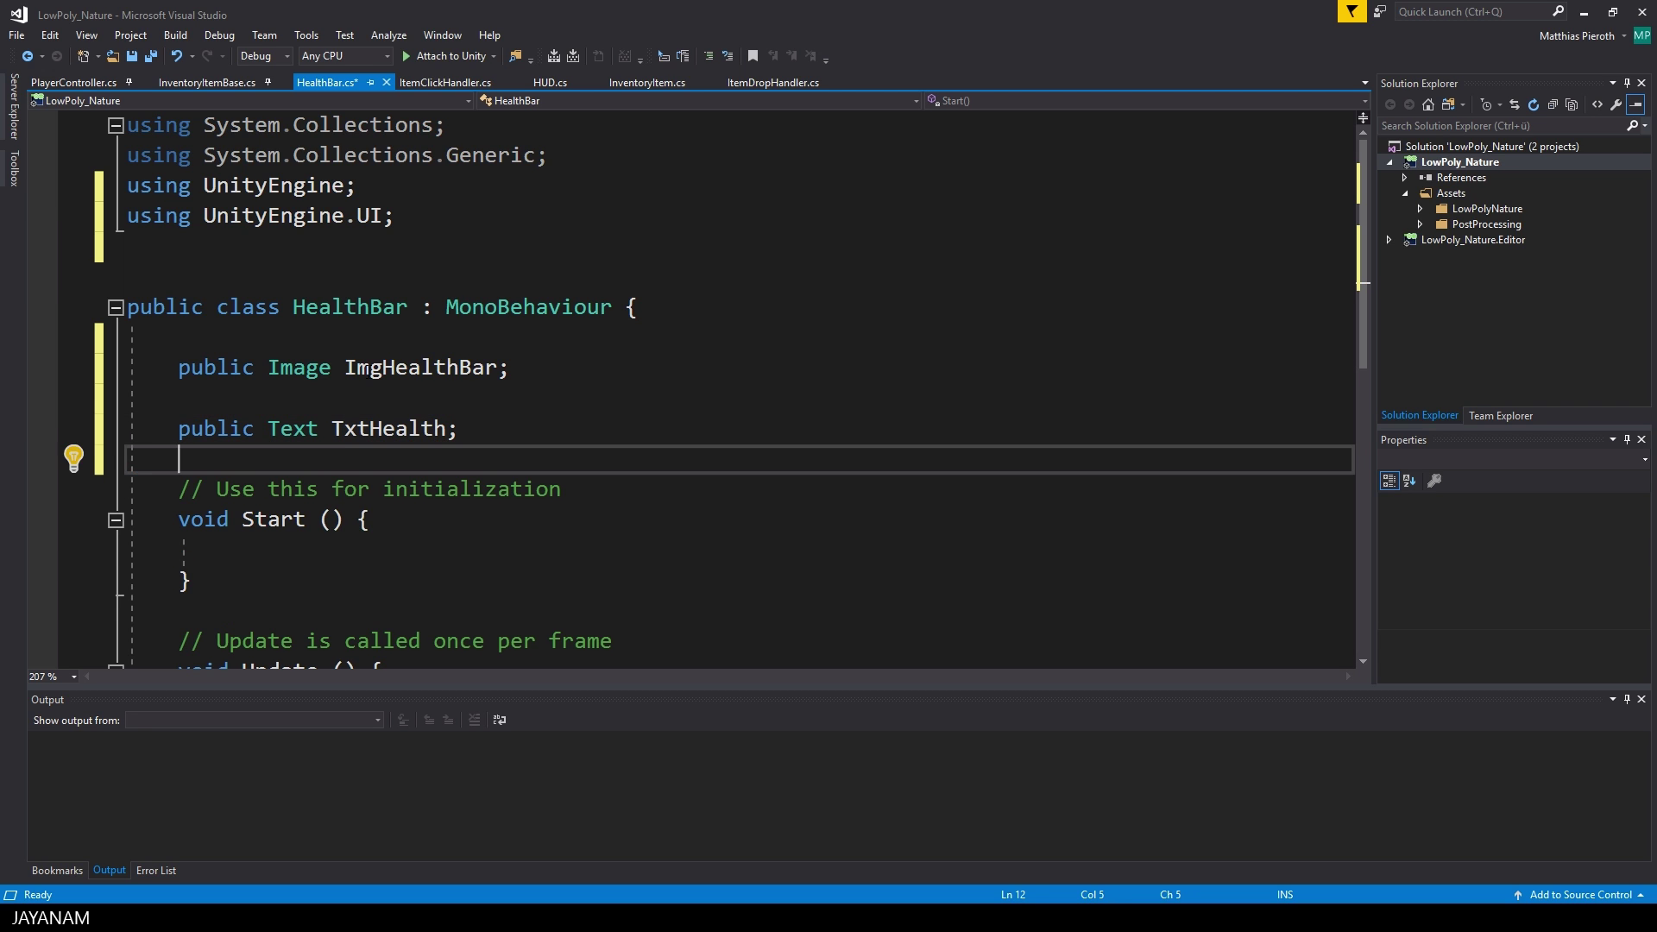
{"action": "key", "text": "Return"}
{"action": "type", "text": "public int Min;"}
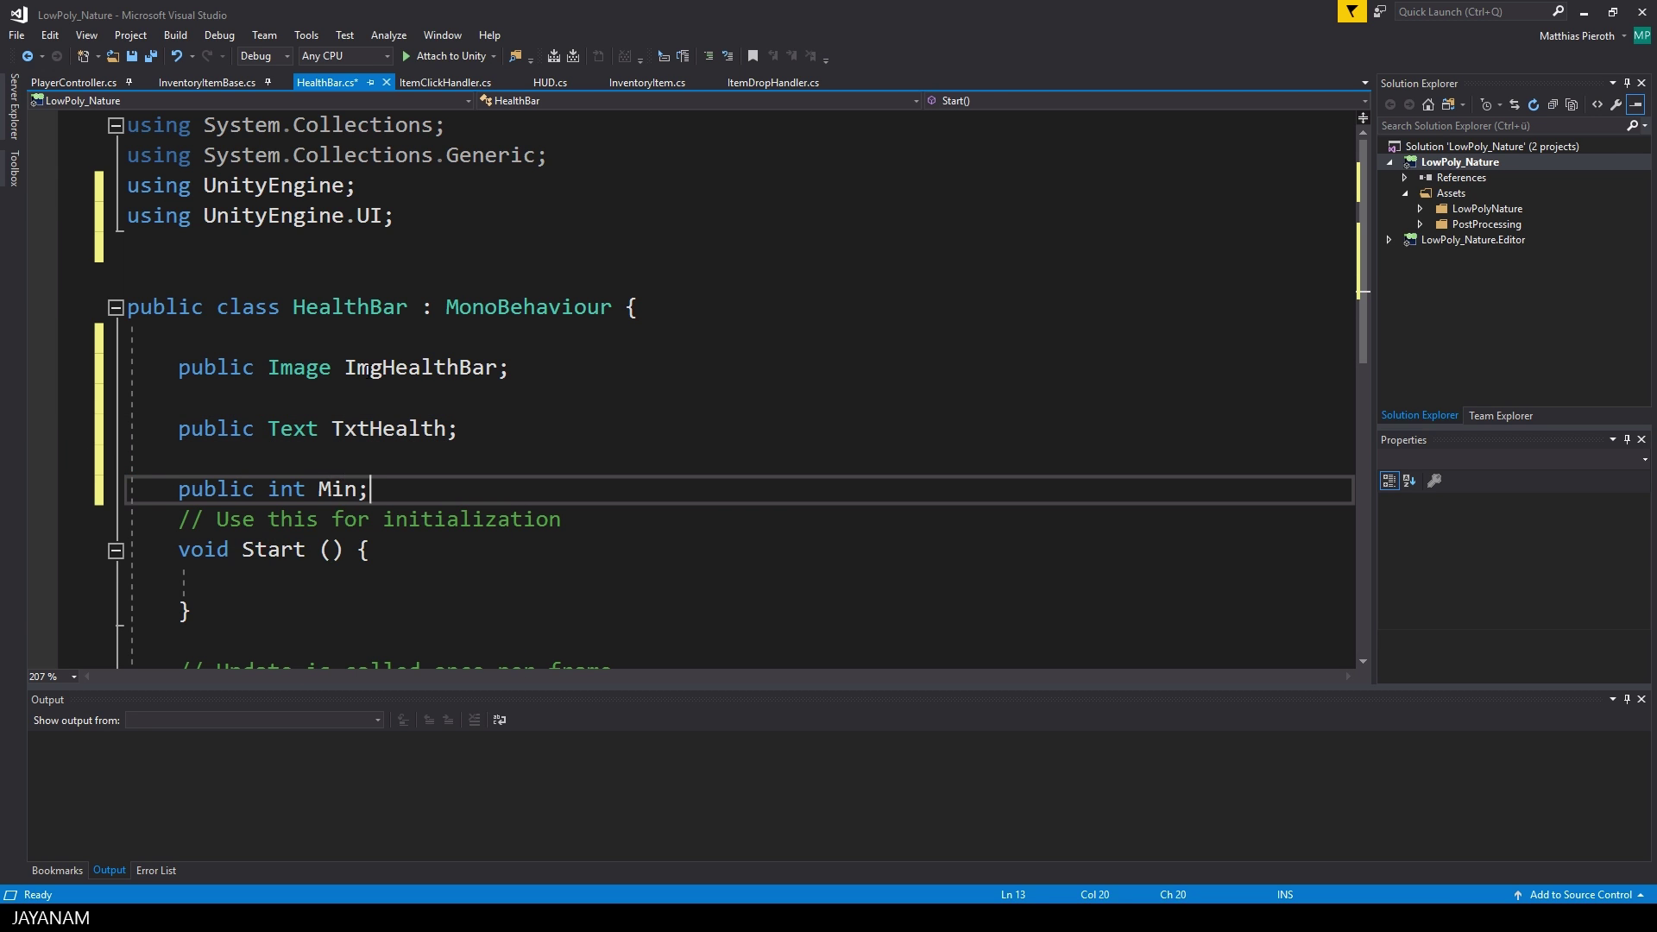
{"action": "key", "text": "Return"}
{"action": "key", "text": "Return"}
{"action": "type", "text": "public int Max;"}
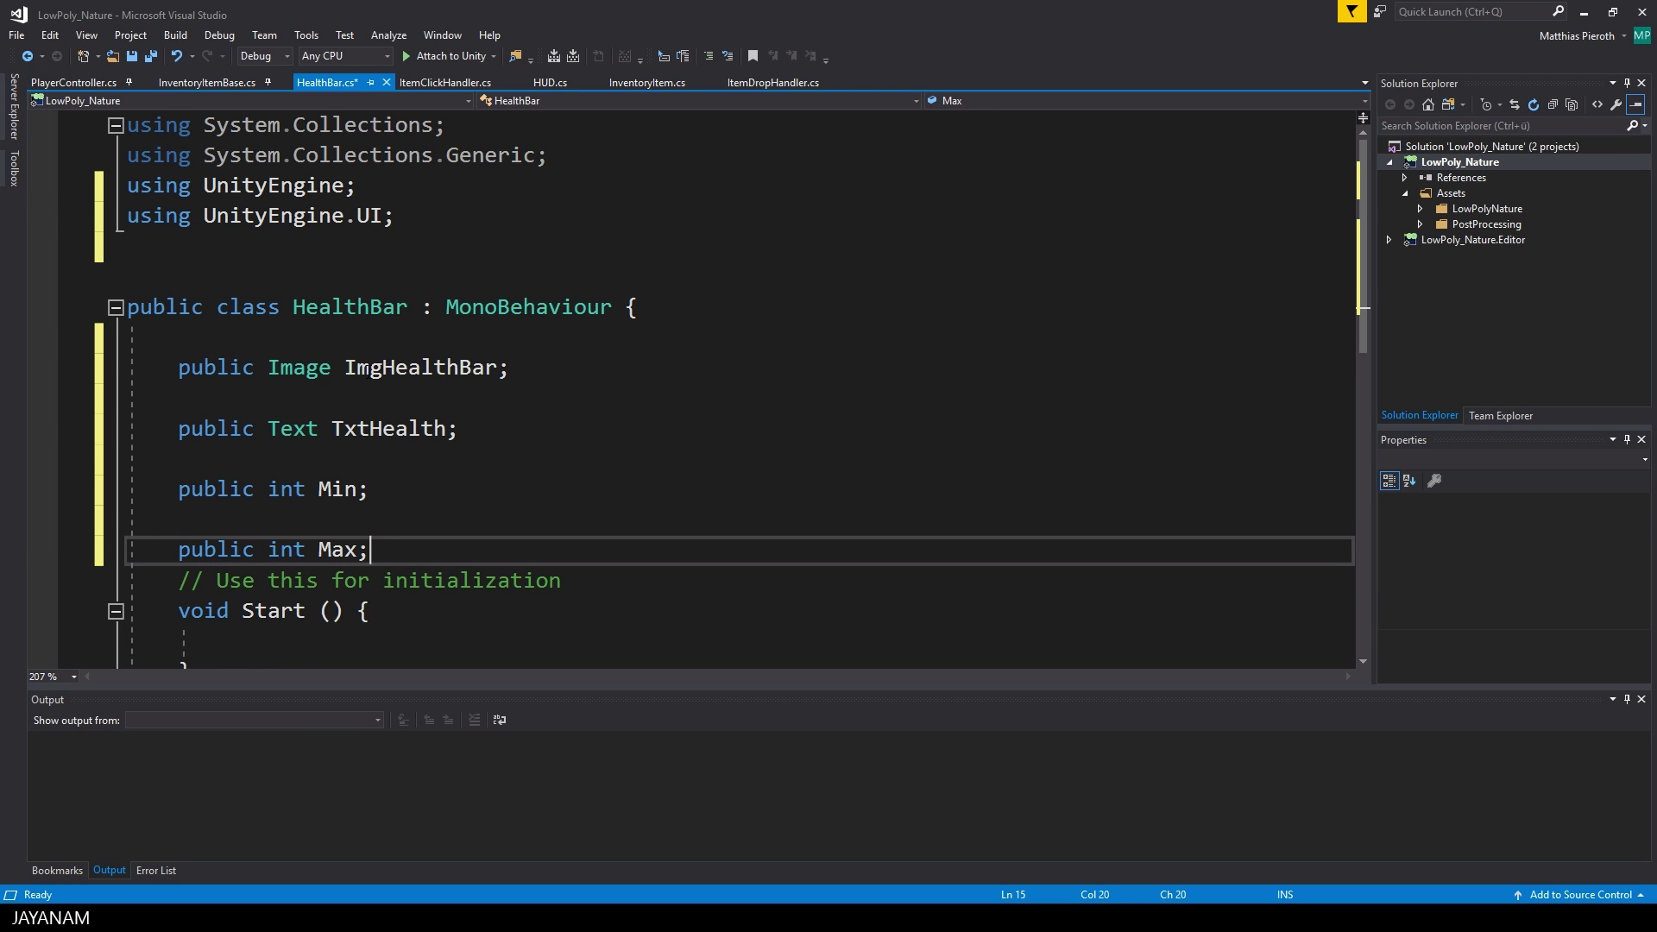
{"action": "key", "text": "Return"}
{"action": "key", "text": "Return"}
Declare private int mCurrentValue and private float mCurrentPercent fields
{"action": "type", "text": "private"}
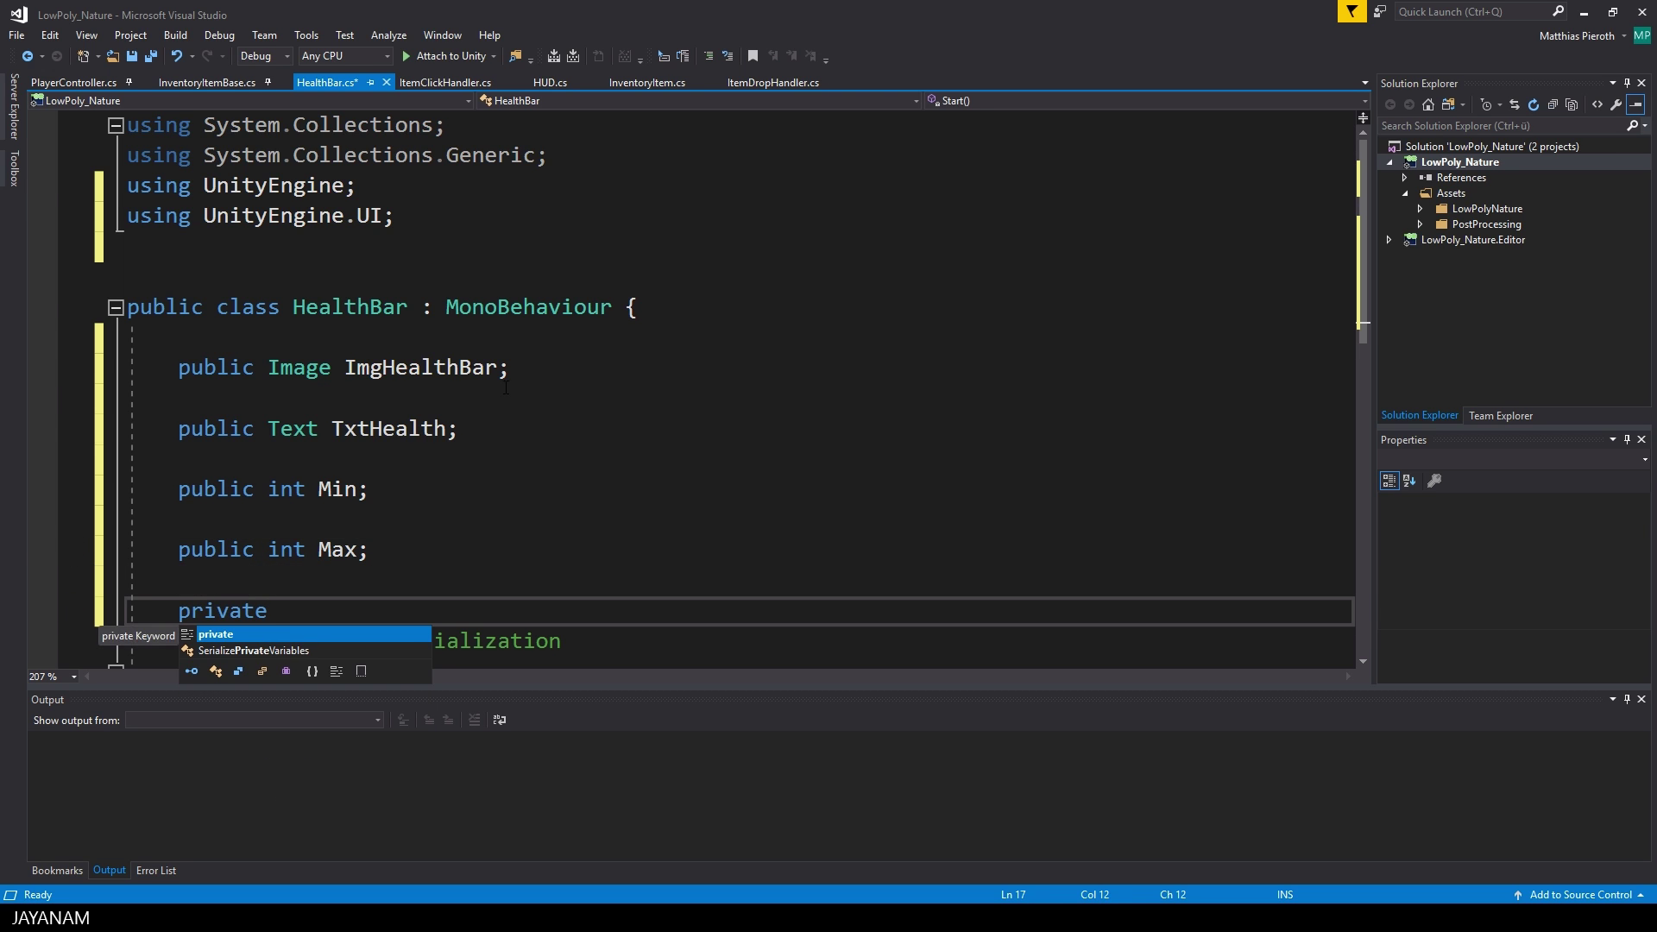
{"action": "scroll", "coordinate": [505, 388], "scroll_direction": "down", "scroll_amount": 2}
{"action": "key", "text": "Return"}
{"action": "key", "text": "Return"}
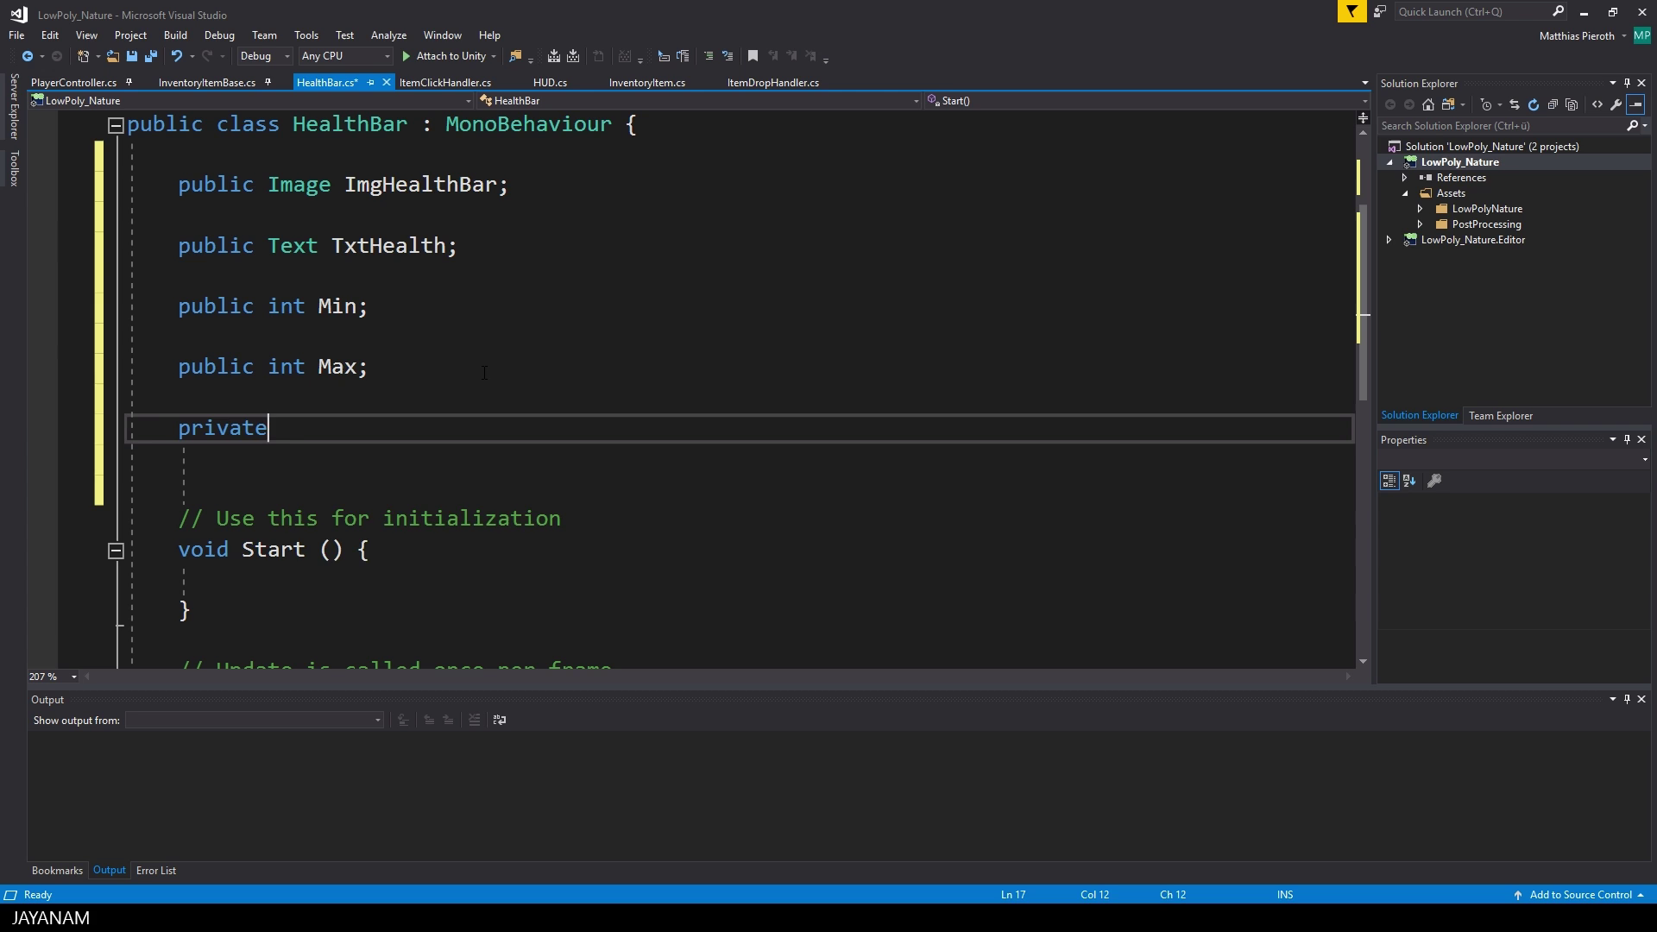
{"action": "type", "text": "int mCurrentVal"}
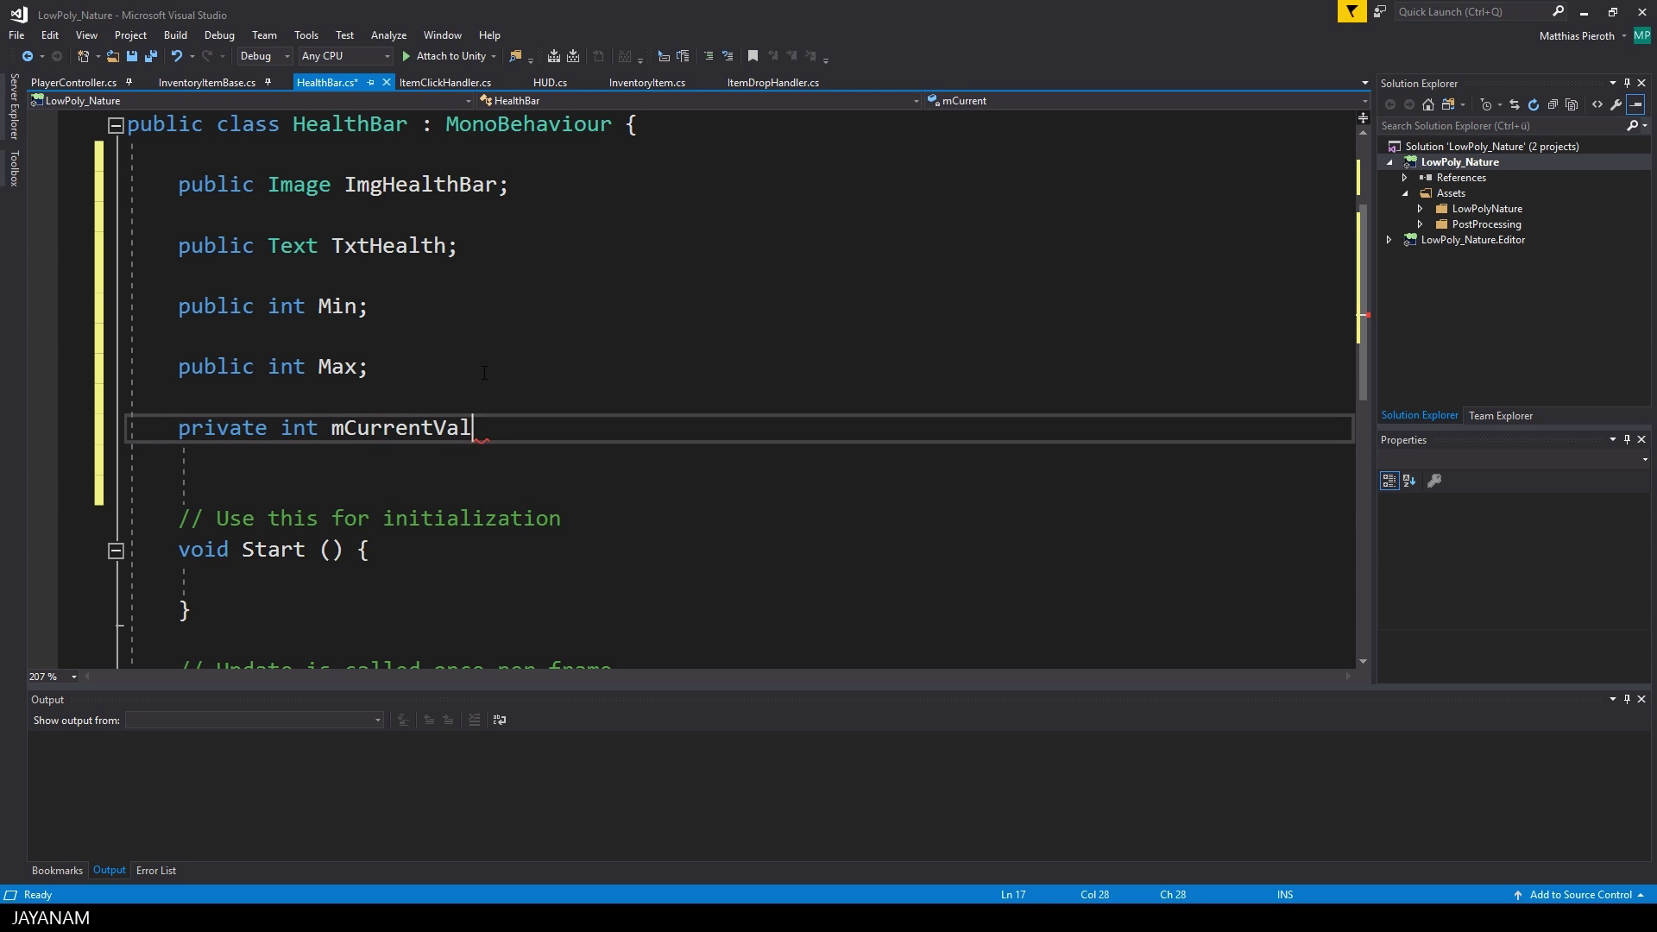
{"action": "type", "text": "ue;"}
{"action": "key", "text": "Return"}
{"action": "key", "text": "Return"}
{"action": "type", "text": "private int"}
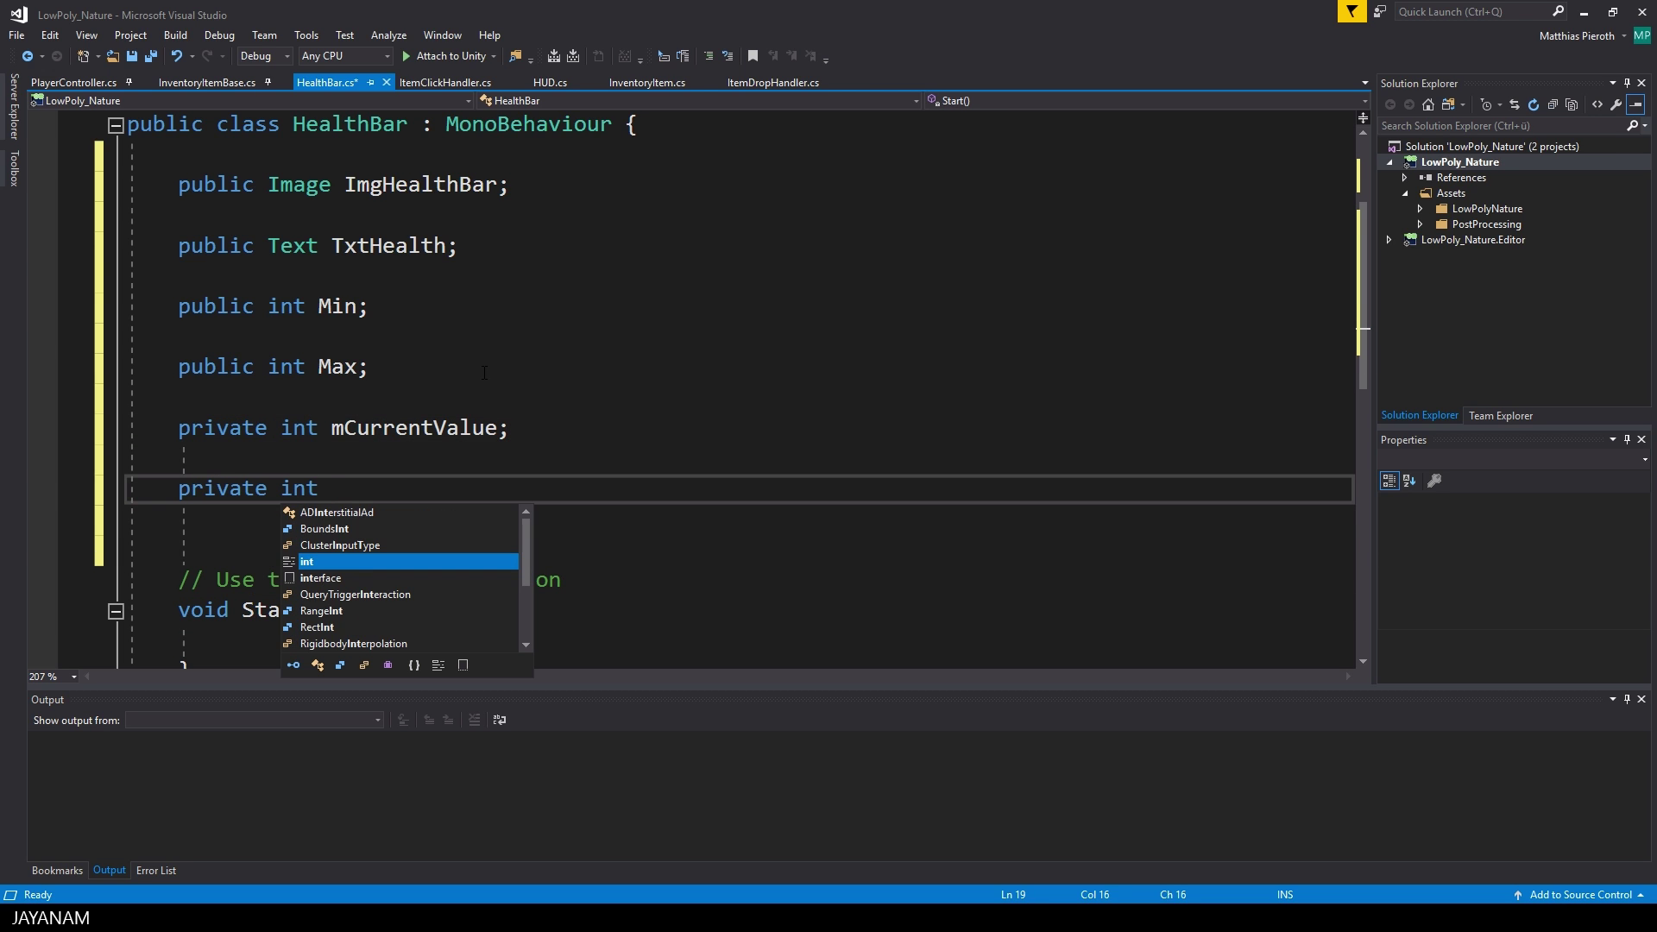
{"action": "key", "text": "BackSpace"}
{"action": "key", "text": "BackSpace"}
{"action": "key", "text": "BackSpace"}
{"action": "type", "text": "float m"}
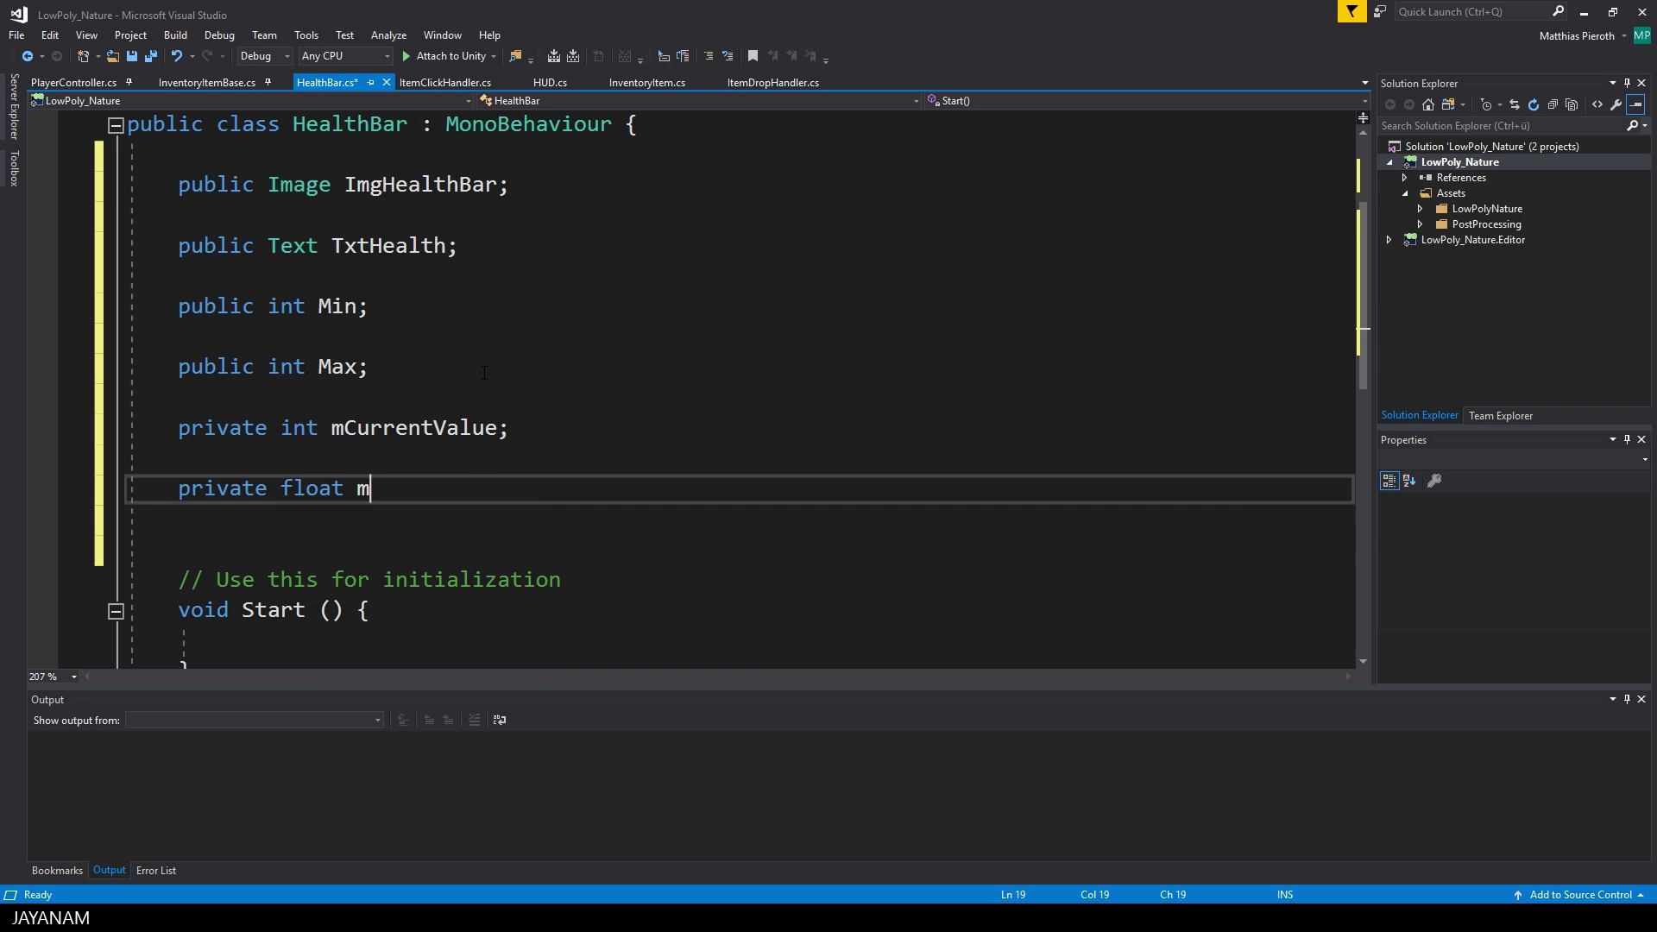
{"action": "type", "text": "CurrentPercent;"}
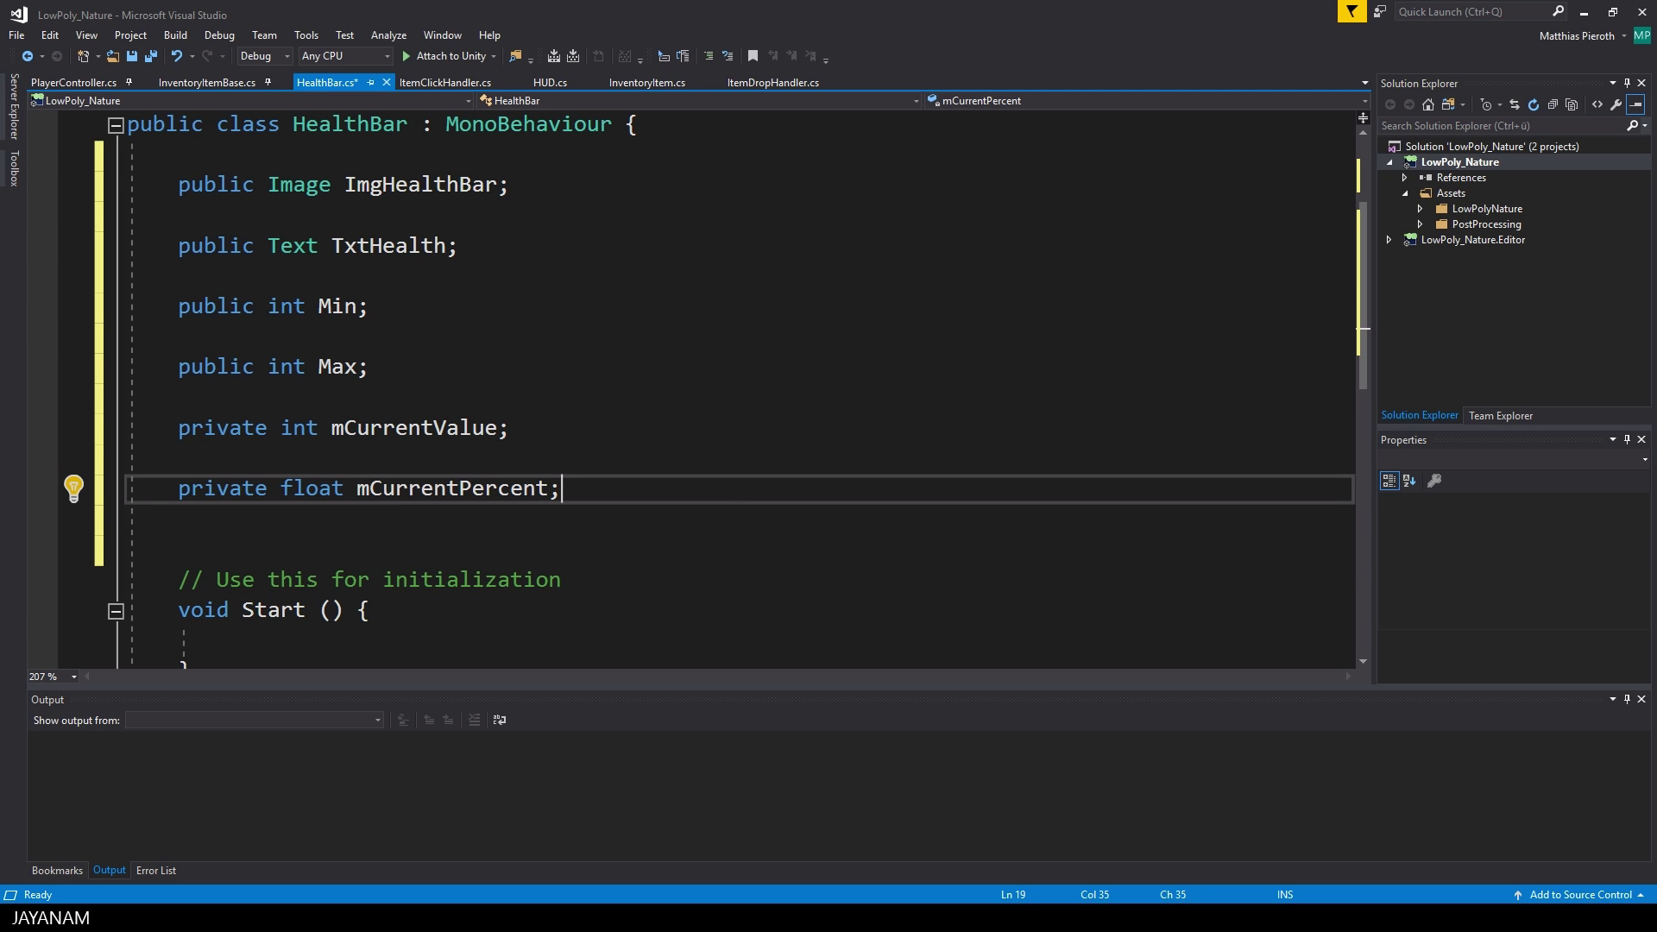
Delete the unused Update method, leaving a blank line for a new method
{"action": "scroll", "coordinate": [121, 389], "scroll_direction": "down", "scroll_amount": 4}
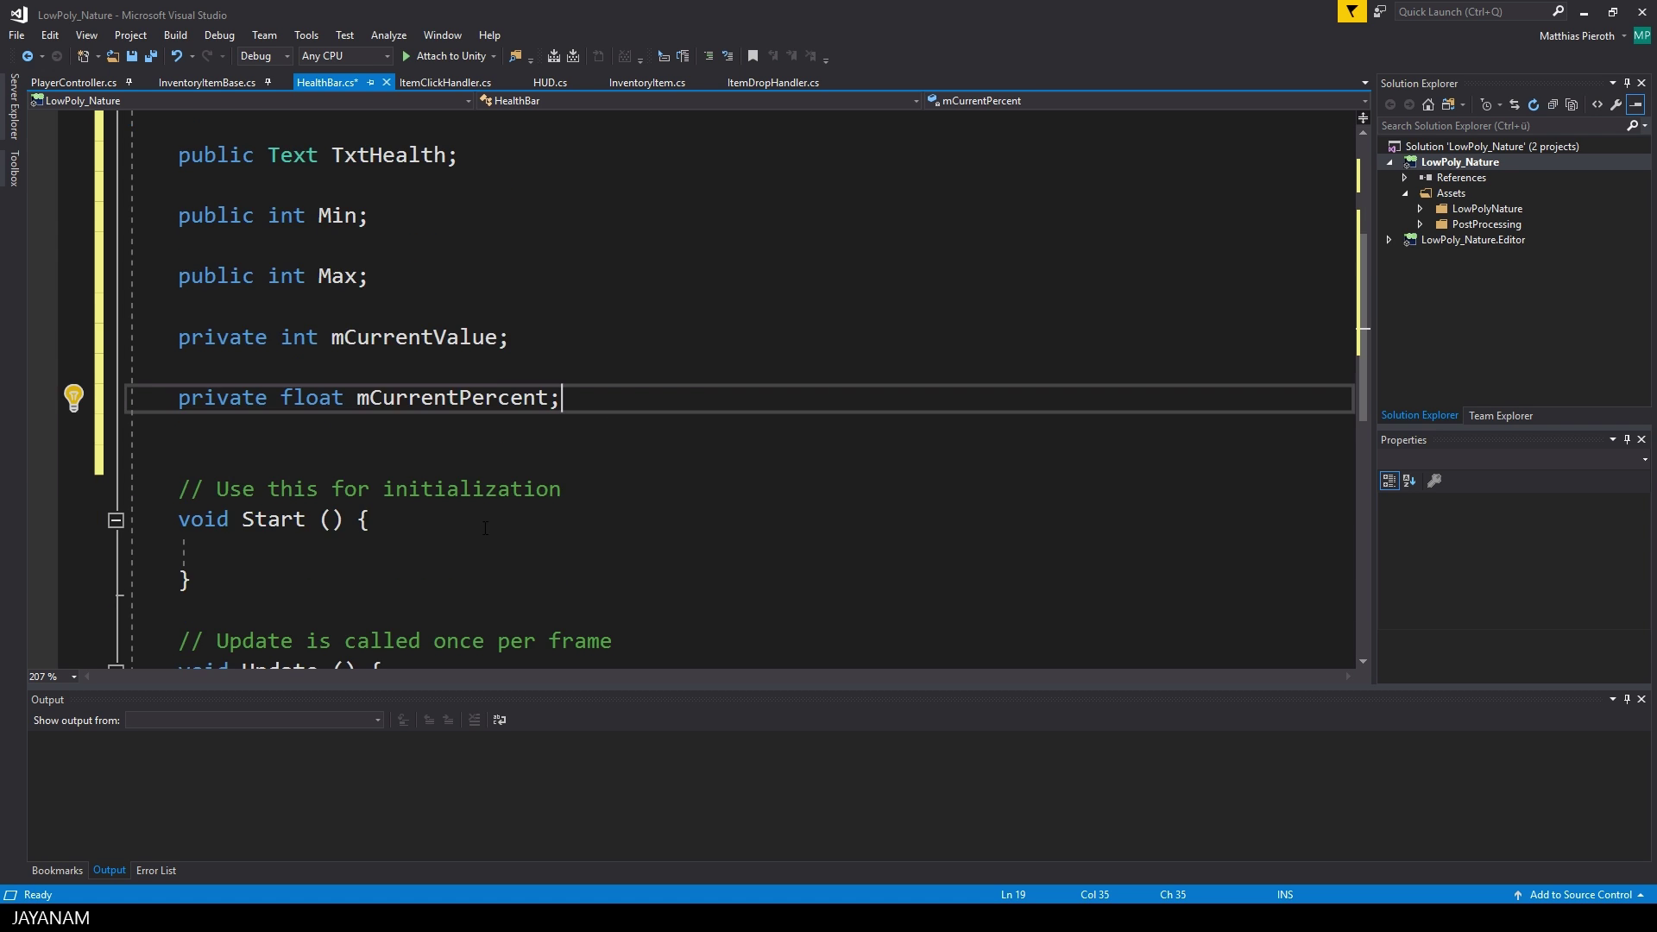
{"action": "left_click_drag", "start_coordinate": [118, 475], "coordinate": [118, 362]}
{"action": "key", "text": "Delete"}
{"action": "key", "text": "Up"}
{"action": "key", "text": "Return"}
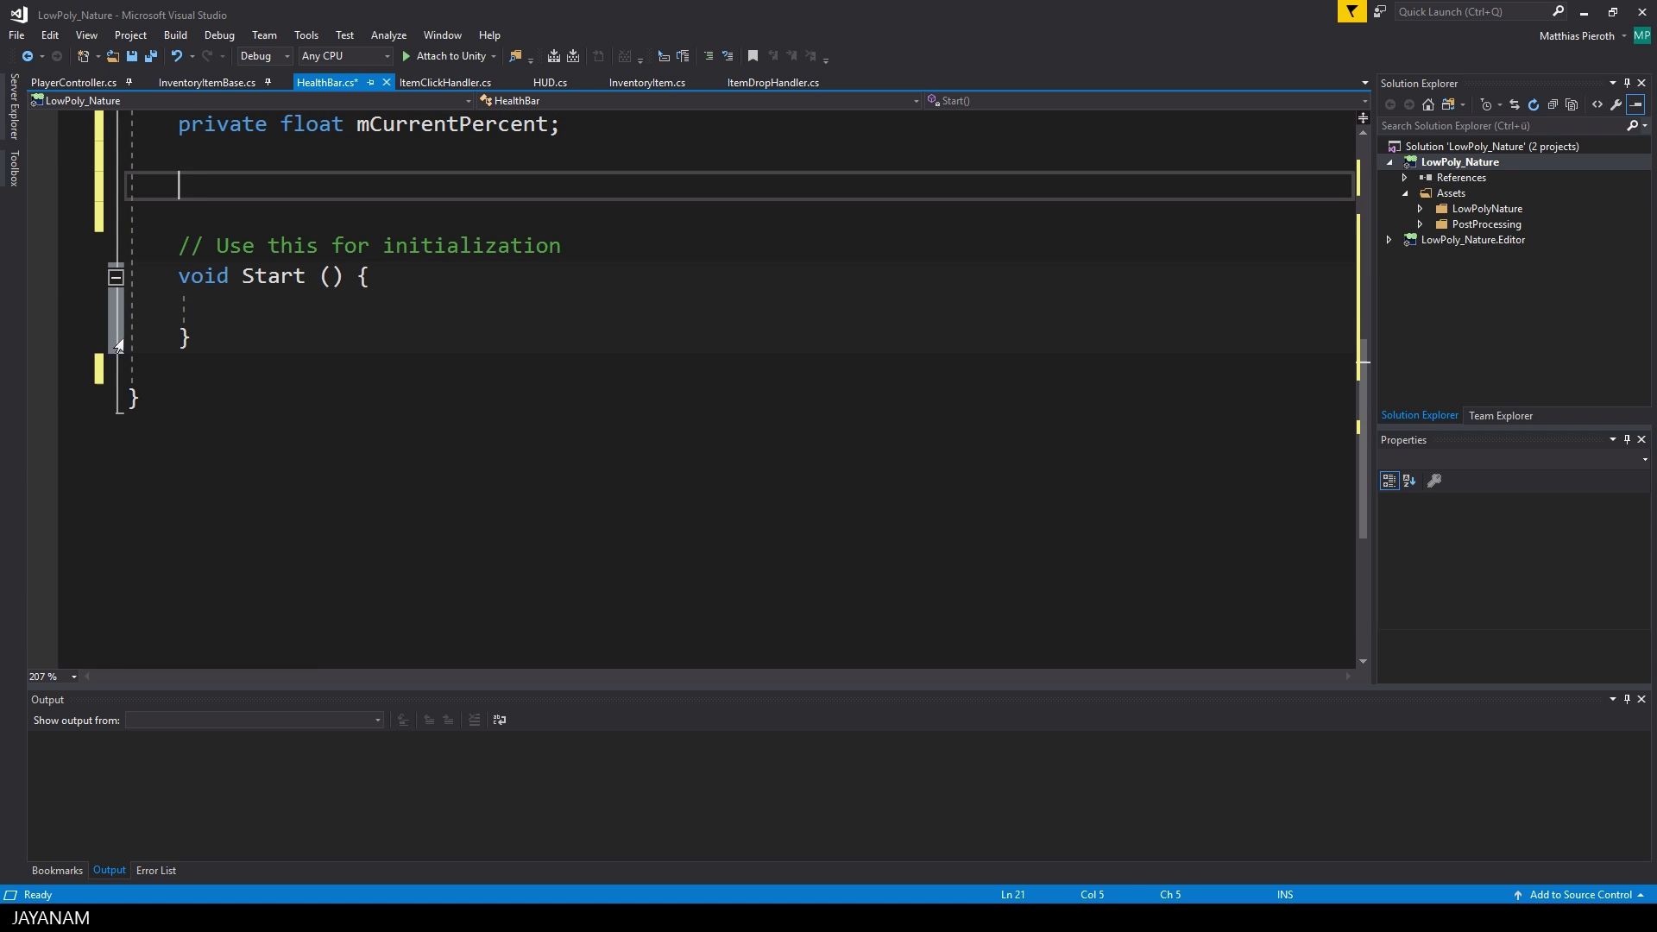
Write a public void SetHealth(int health) method with an if(health != mCurrentValue) block
{"action": "type", "text": "public v"}
{"action": "type", "text": "oid "}
{"action": "type", "text": "SetHealth(int health"}
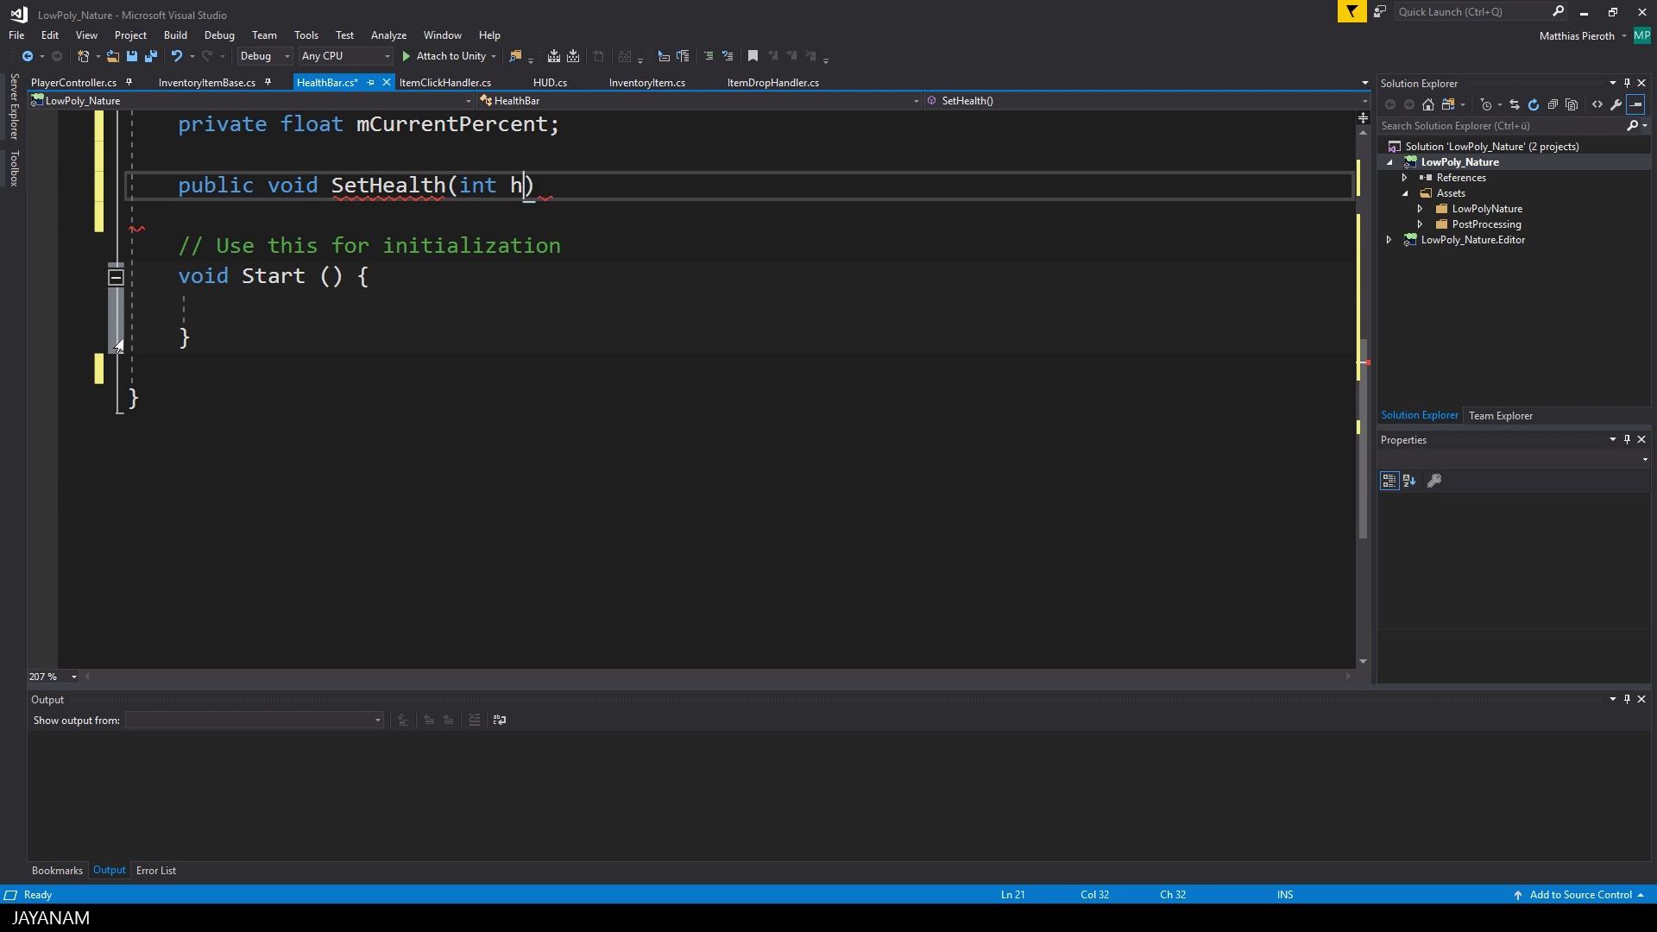
{"action": "key", "text": "Return"}
{"action": "type", "text": "{"}
{"action": "key", "text": "Return"}
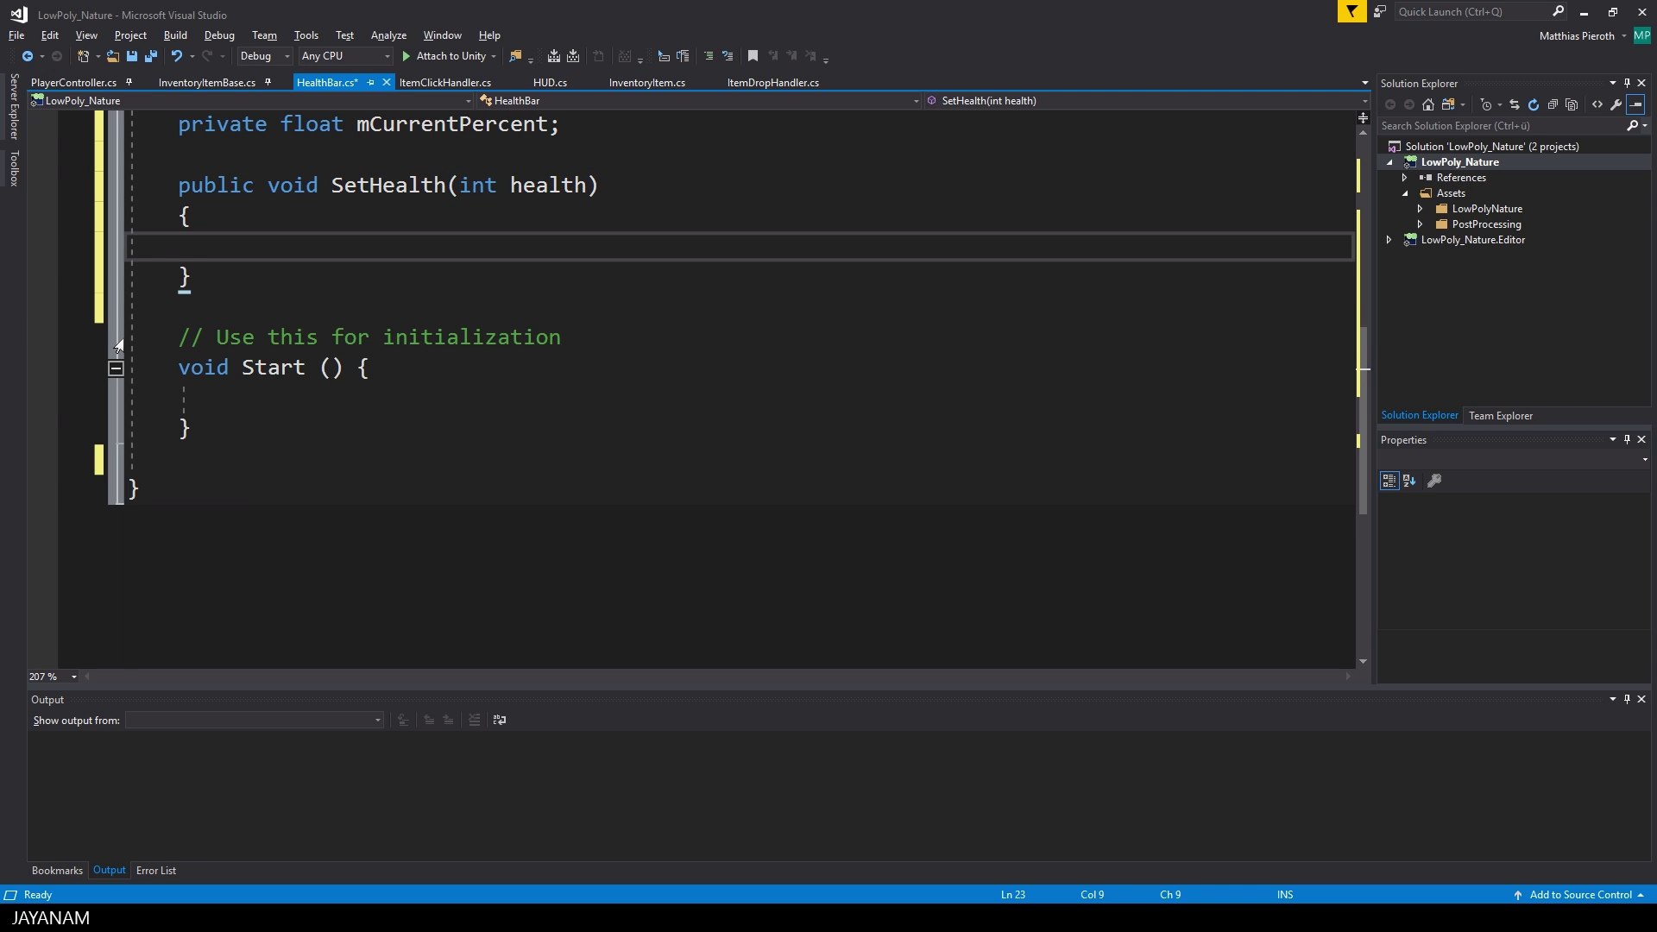
{"action": "type", "text": "if(health !="}
{"action": "type", "text": " mCurrentValue)"}
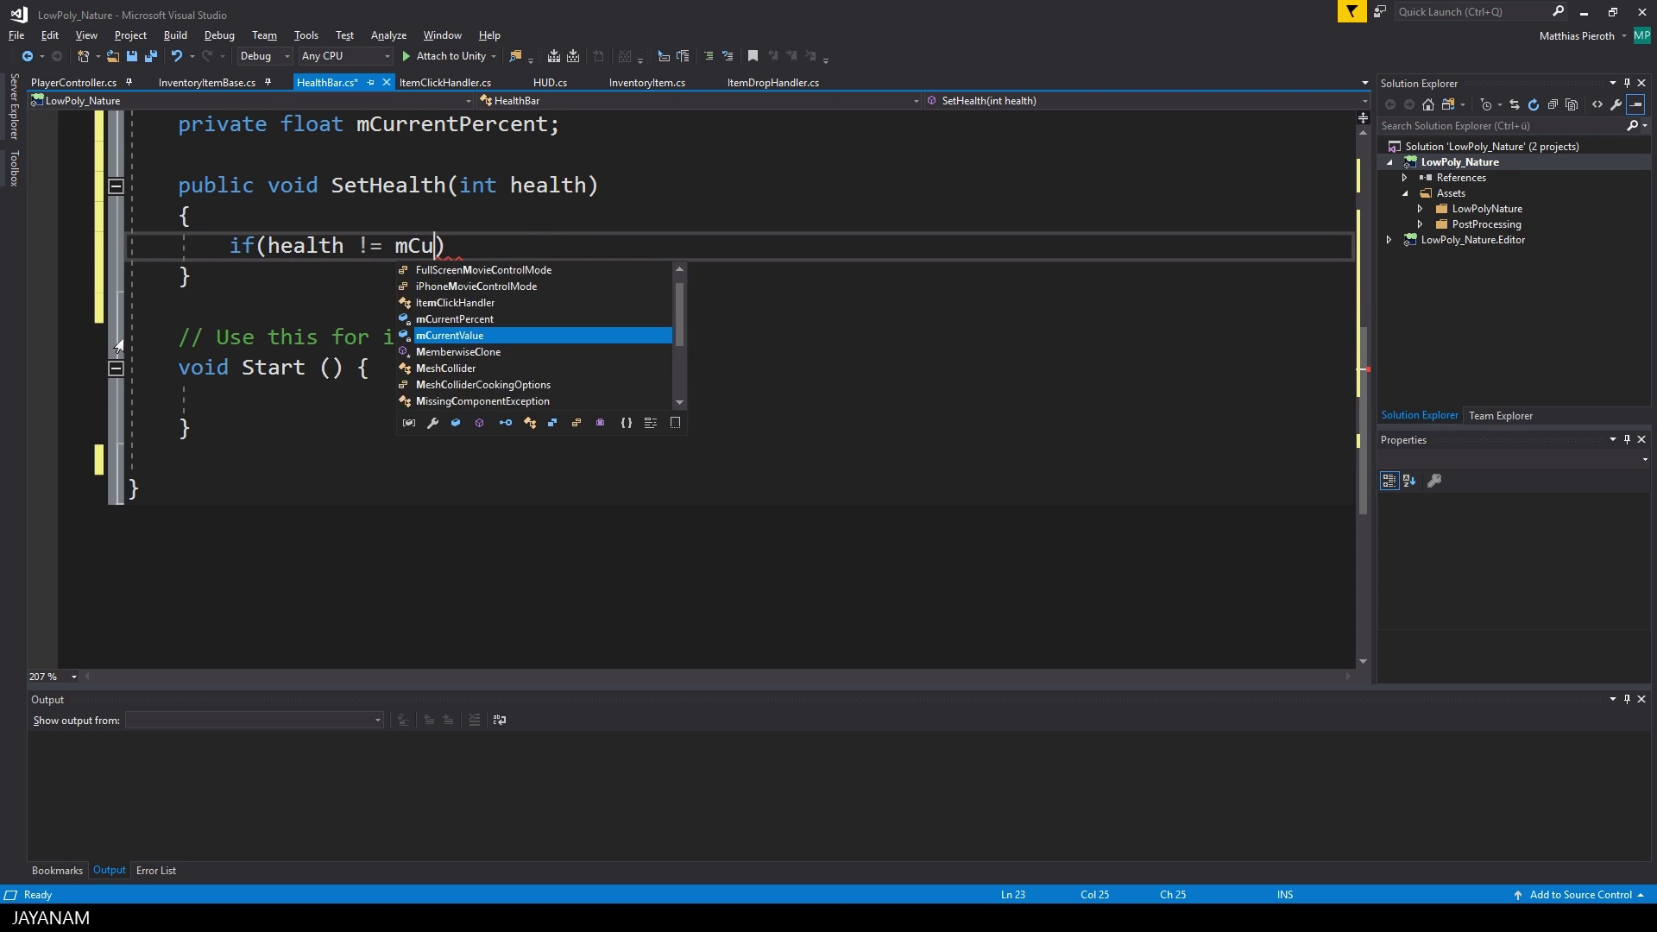
{"action": "key", "text": "Return"}
{"action": "type", "text": "{"}
{"action": "key", "text": "Return"}
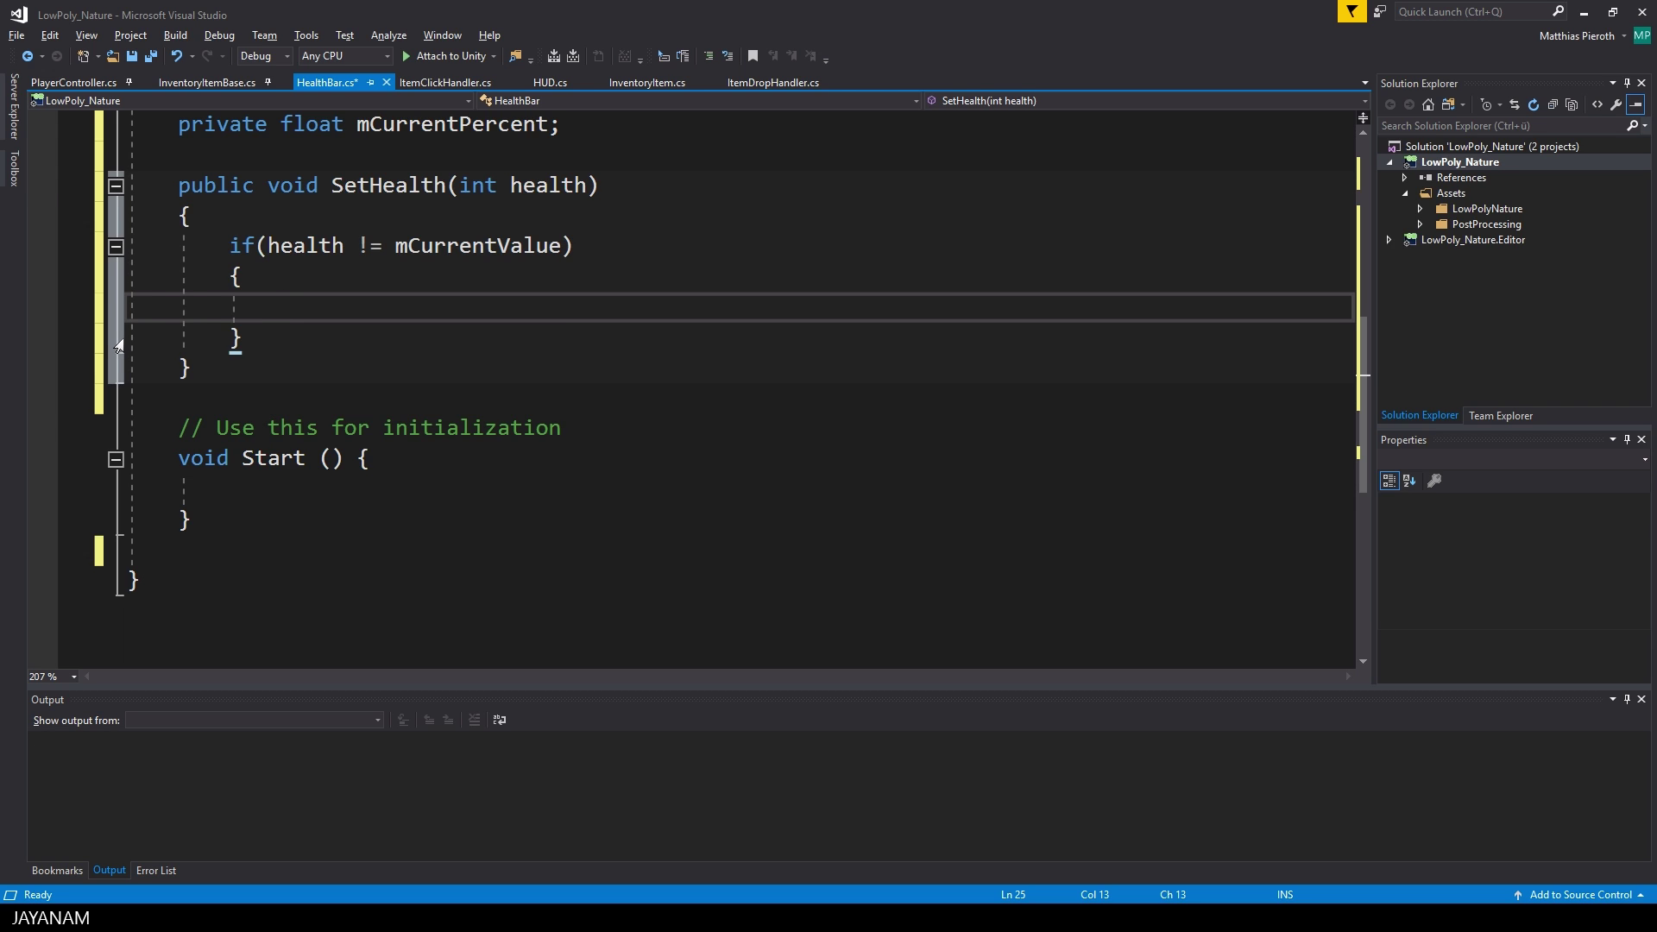
Handle Max - Min == 0 by setting mCurrentValue and mCurrentPercent to 0, then save
{"action": "type", "text": "if(Max - Min"}
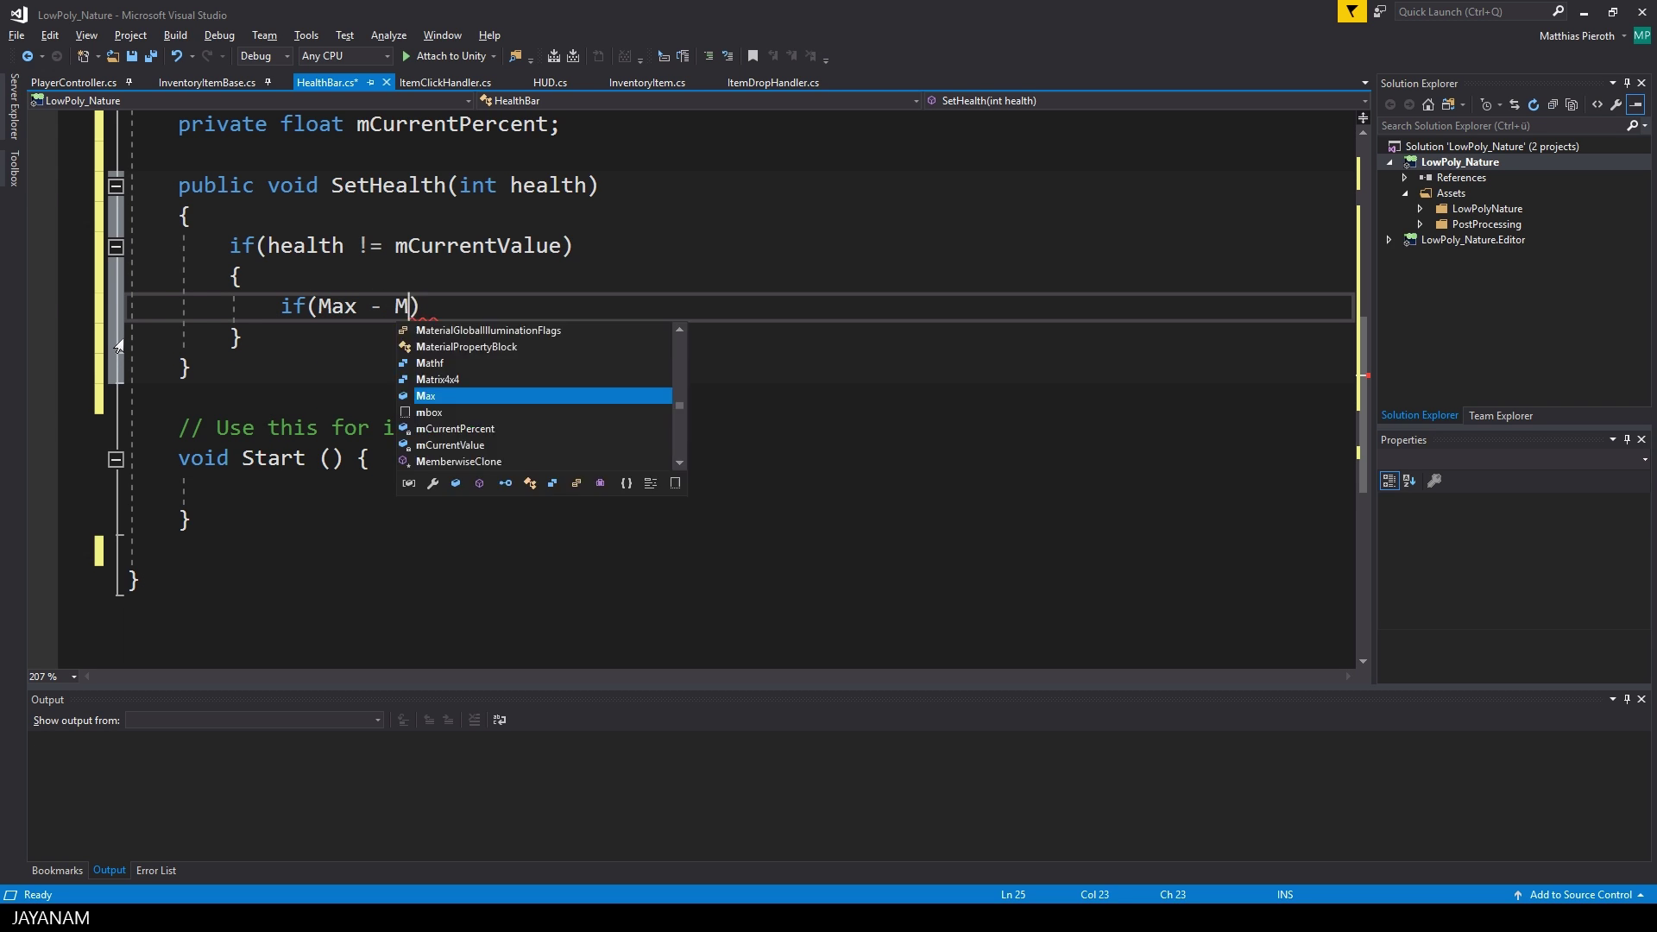
{"action": "type", "text": " == 0)"}
{"action": "key", "text": "Return"}
{"action": "type", "text": "{"}
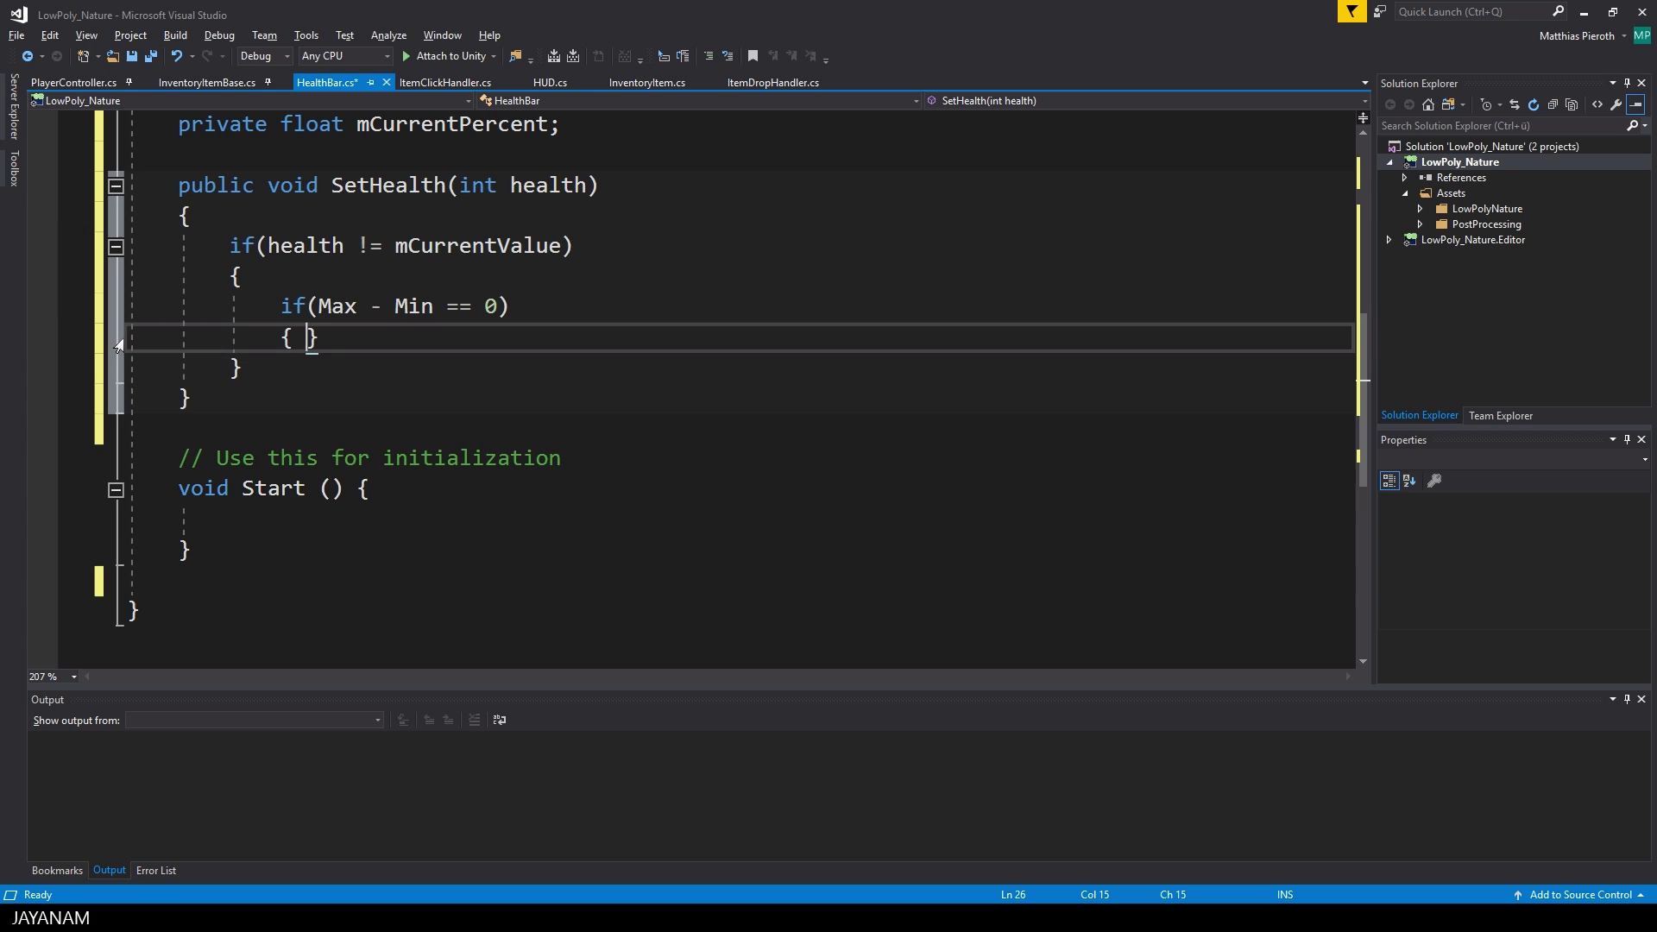
{"action": "key", "text": "Return"}
{"action": "type", "text": "mCurrentValue = 0;"}
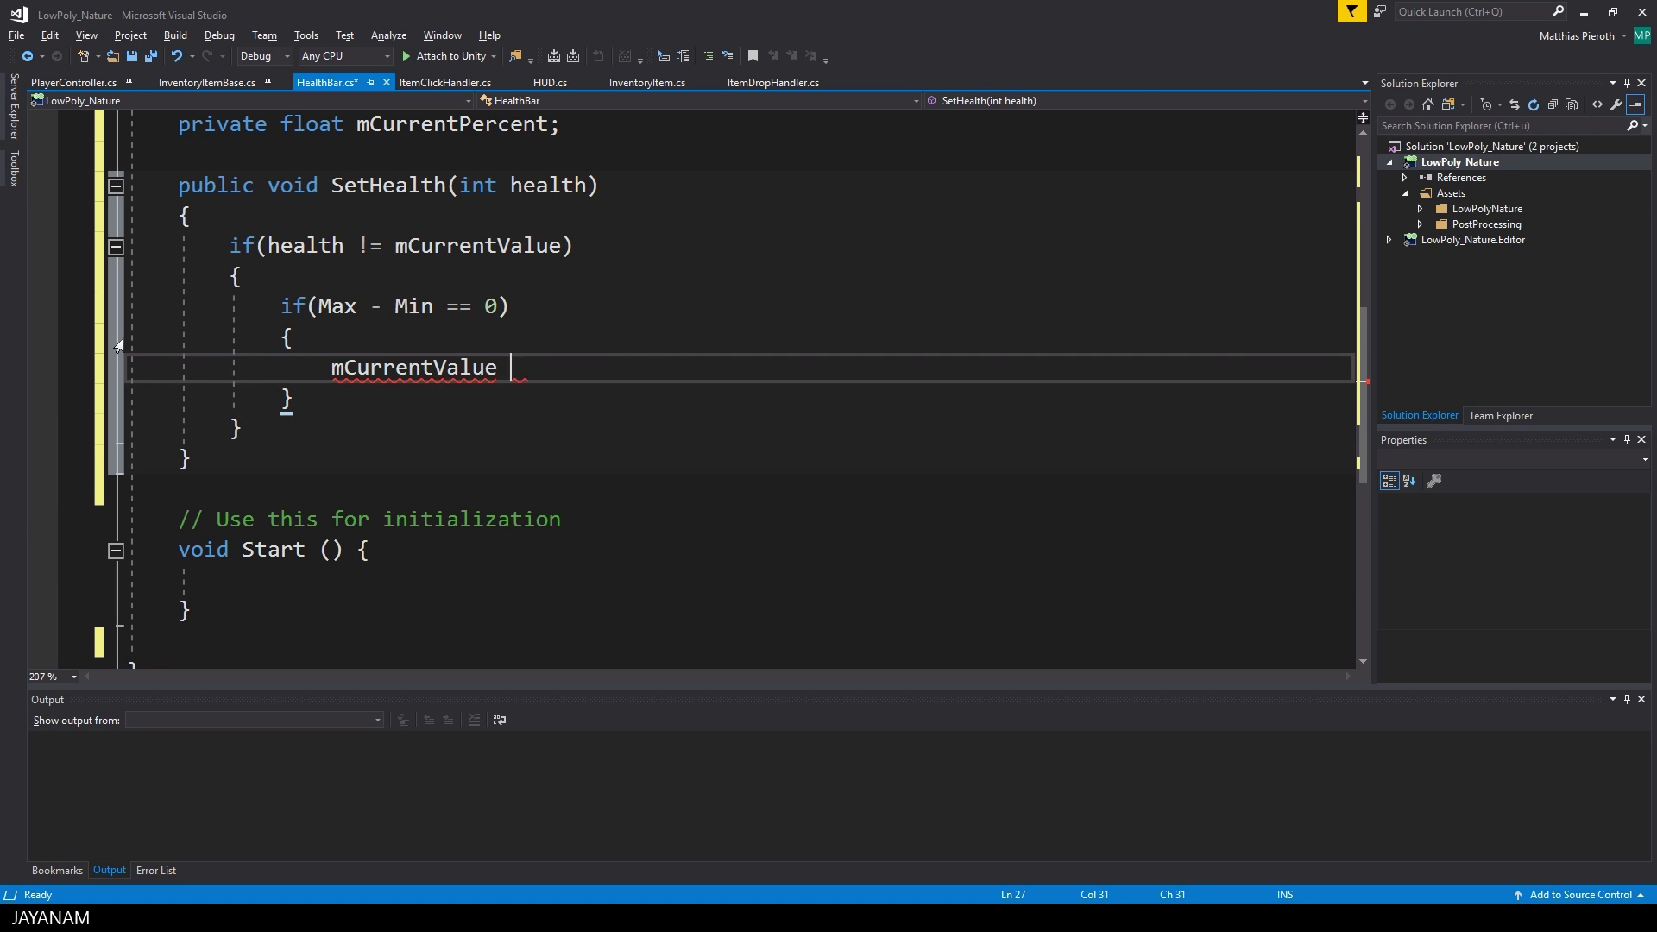
{"action": "key", "text": "Return"}
{"action": "type", "text": "mCurrentPercent = 0;"}
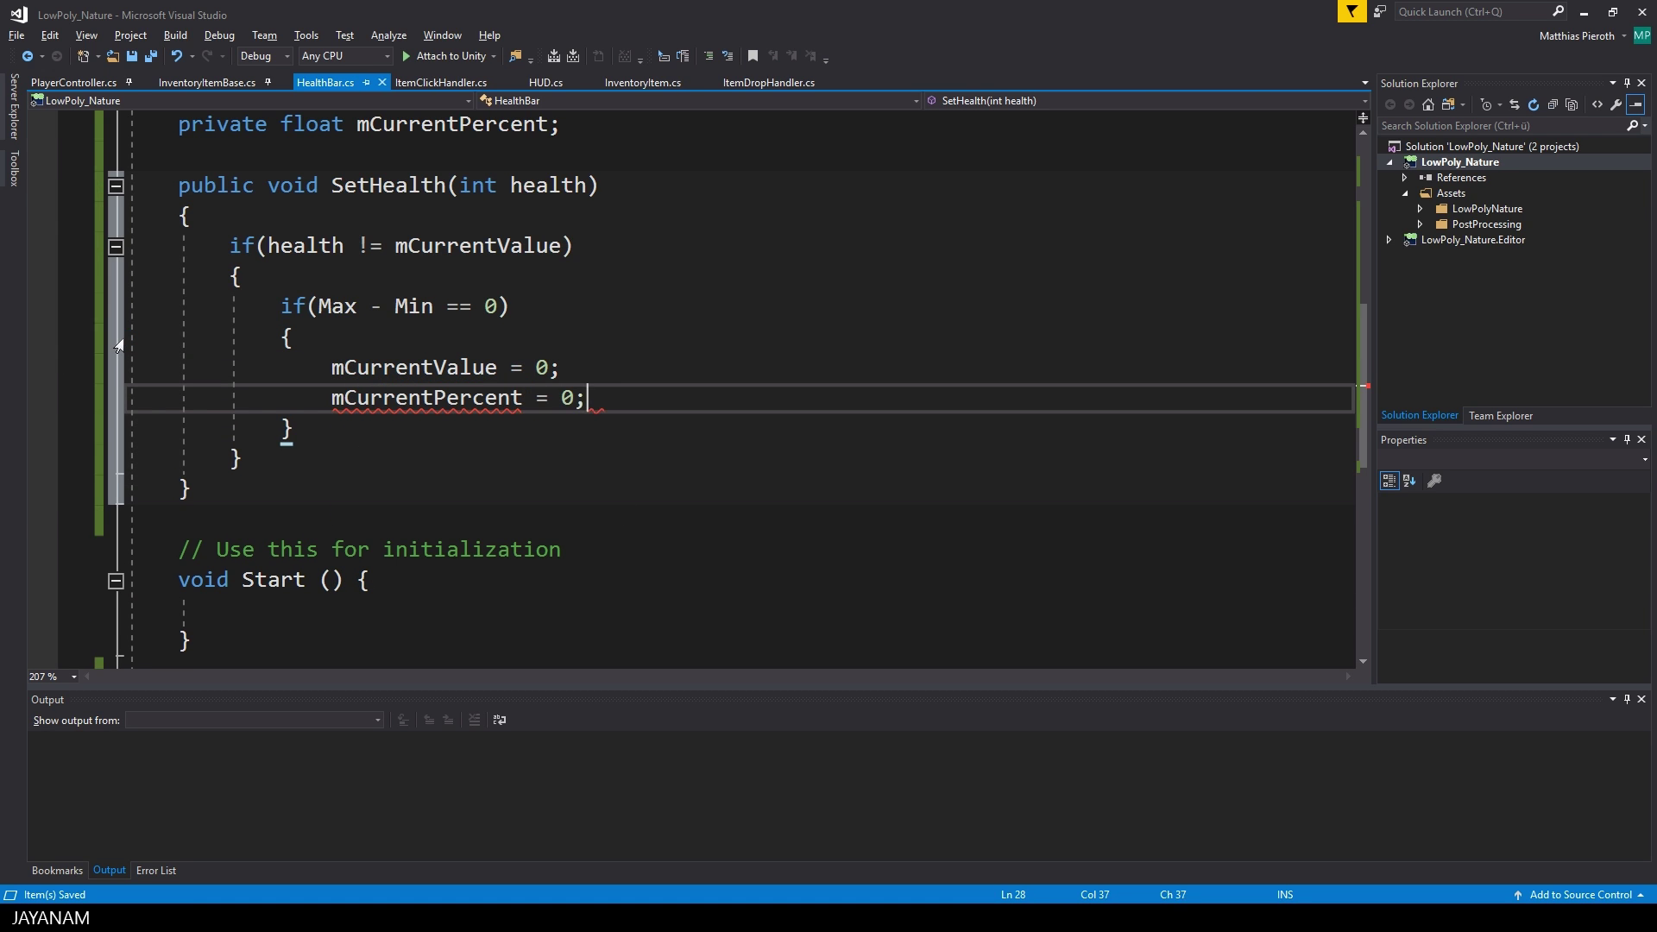
{"action": "key", "text": "ctrl+s"}
Add an else branch that sets mCurrentValue = health
{"action": "key", "text": "Down"}
{"action": "key", "text": "Return"}
{"action": "type", "text": "e"}
{"action": "key", "text": "Tab"}
{"action": "key", "text": "Return"}
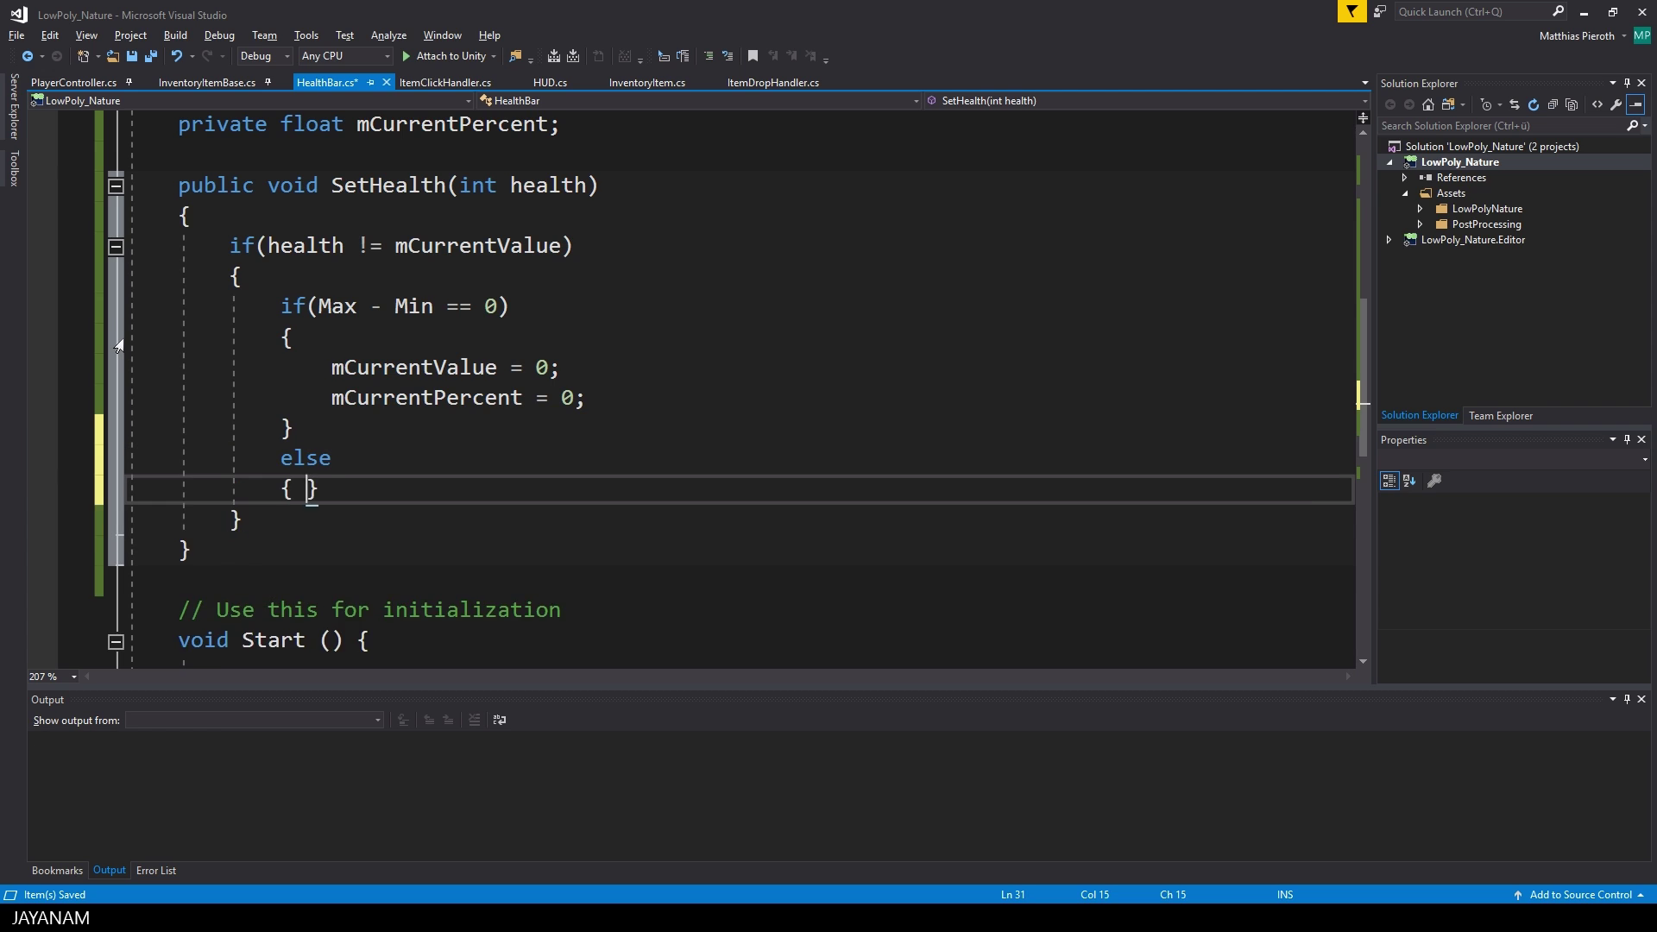
{"action": "type", "text": "{"}
{"action": "key", "text": "Return"}
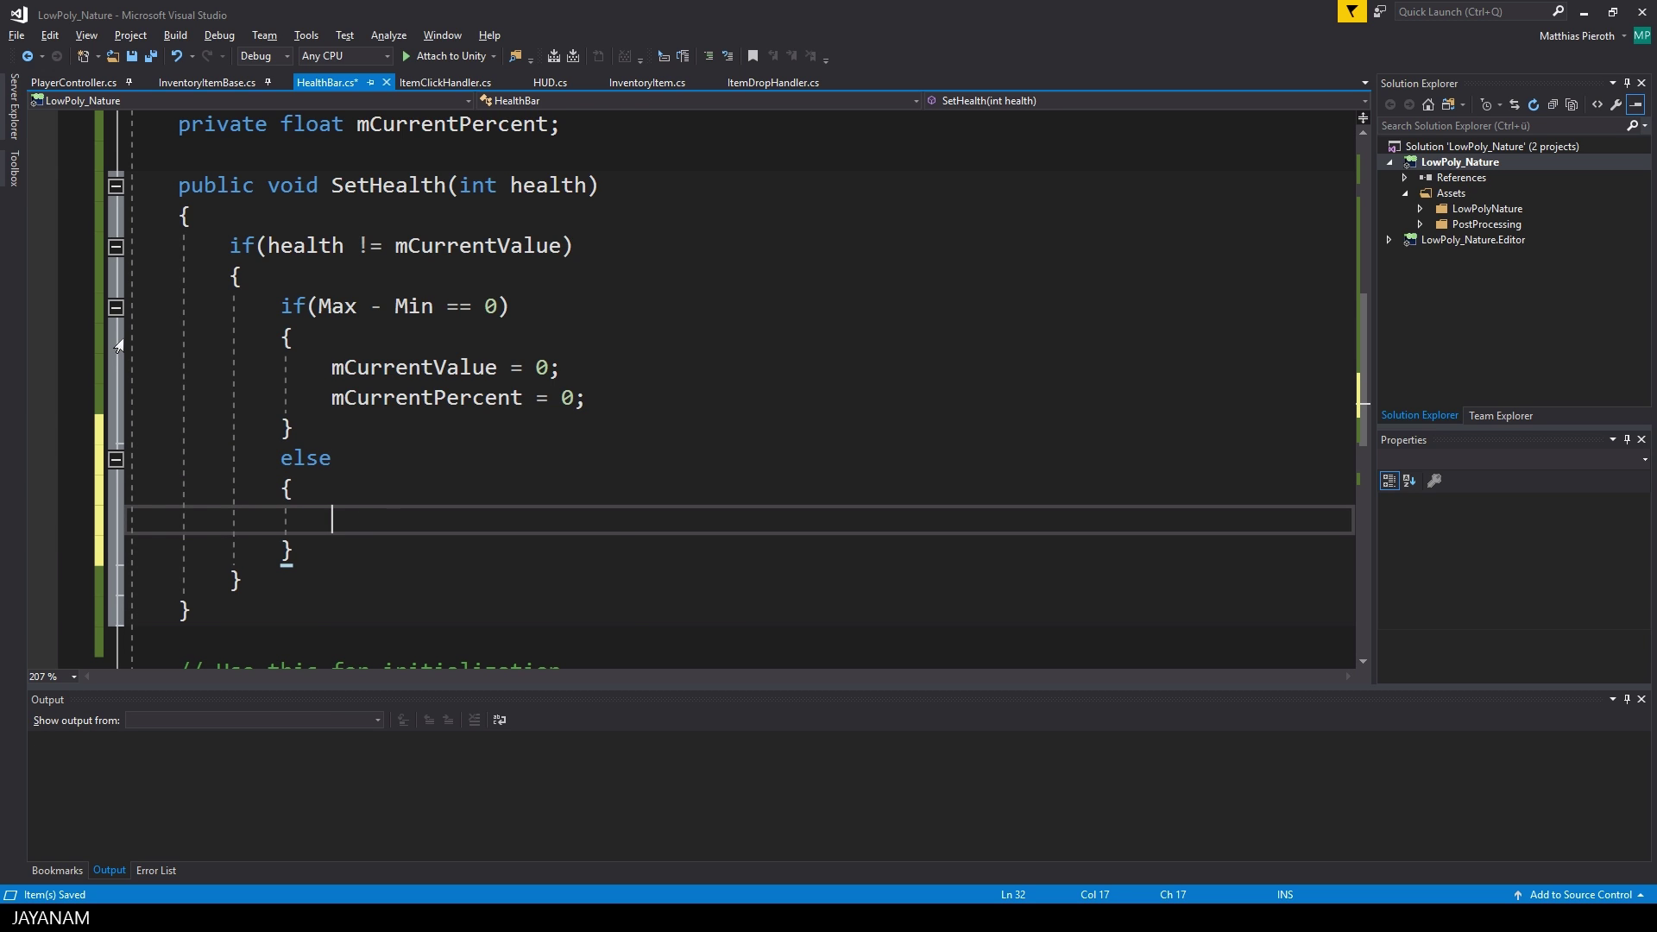
{"action": "type", "text": "mCurrentValue = health;"}
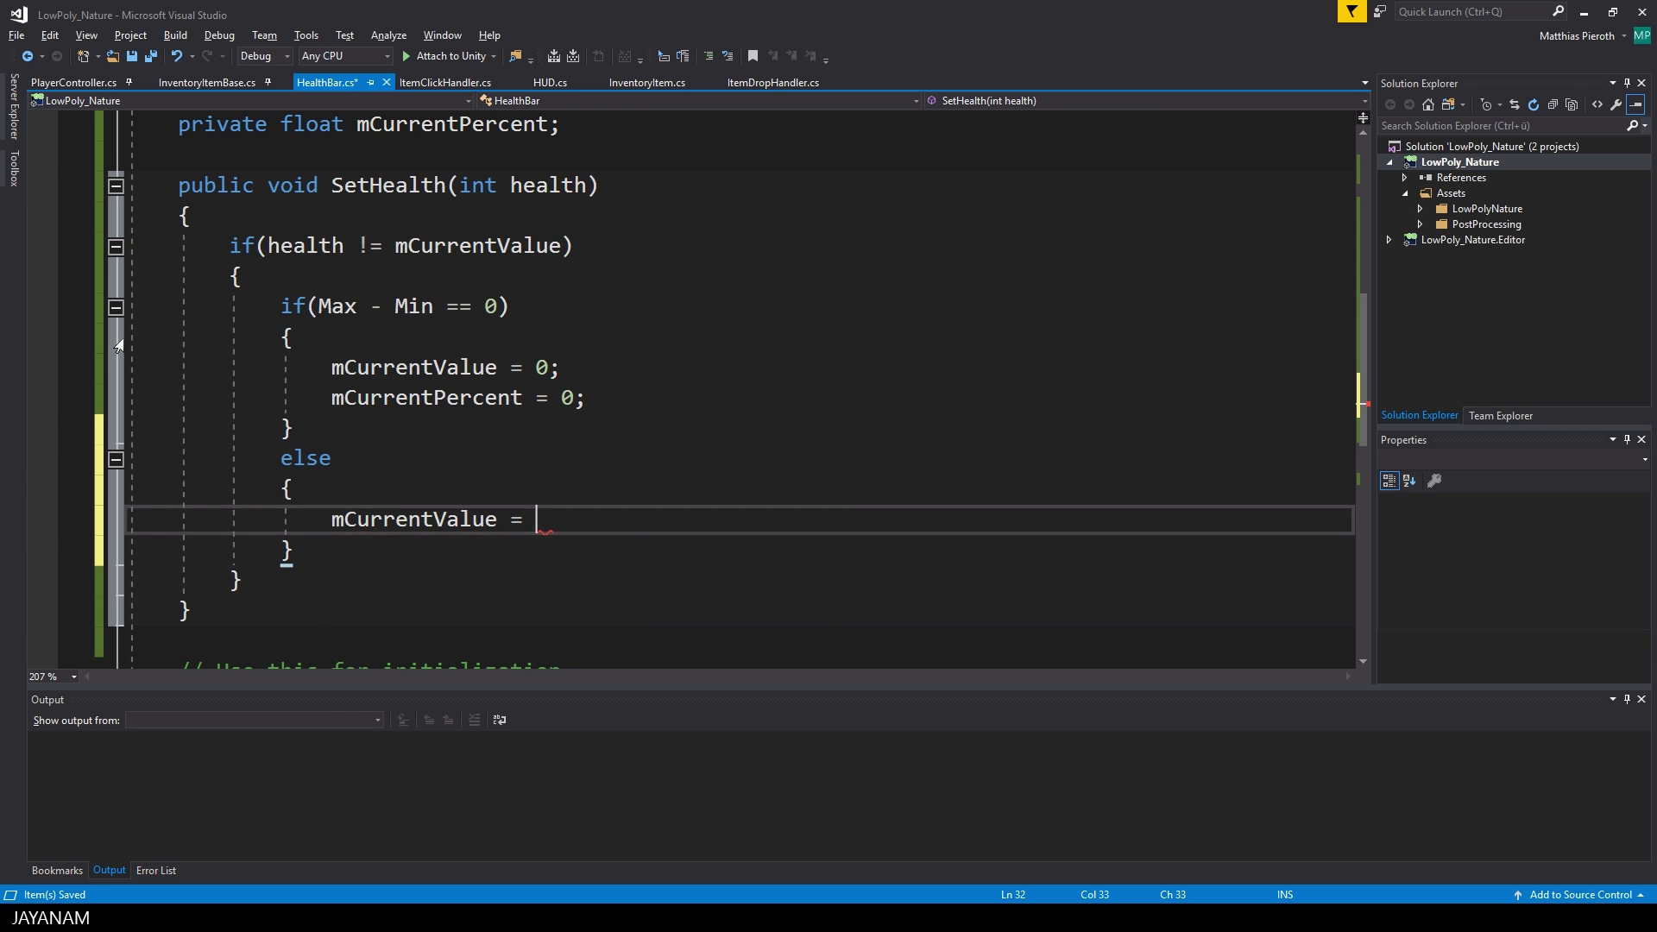
{"action": "key", "text": "Return"}
{"action": "key", "text": "Return"}
Compute mCurrentPercent = (float)mCurrentValue / (float)(Max - Min) in the else branch
{"action": "type", "text": "mCu"}
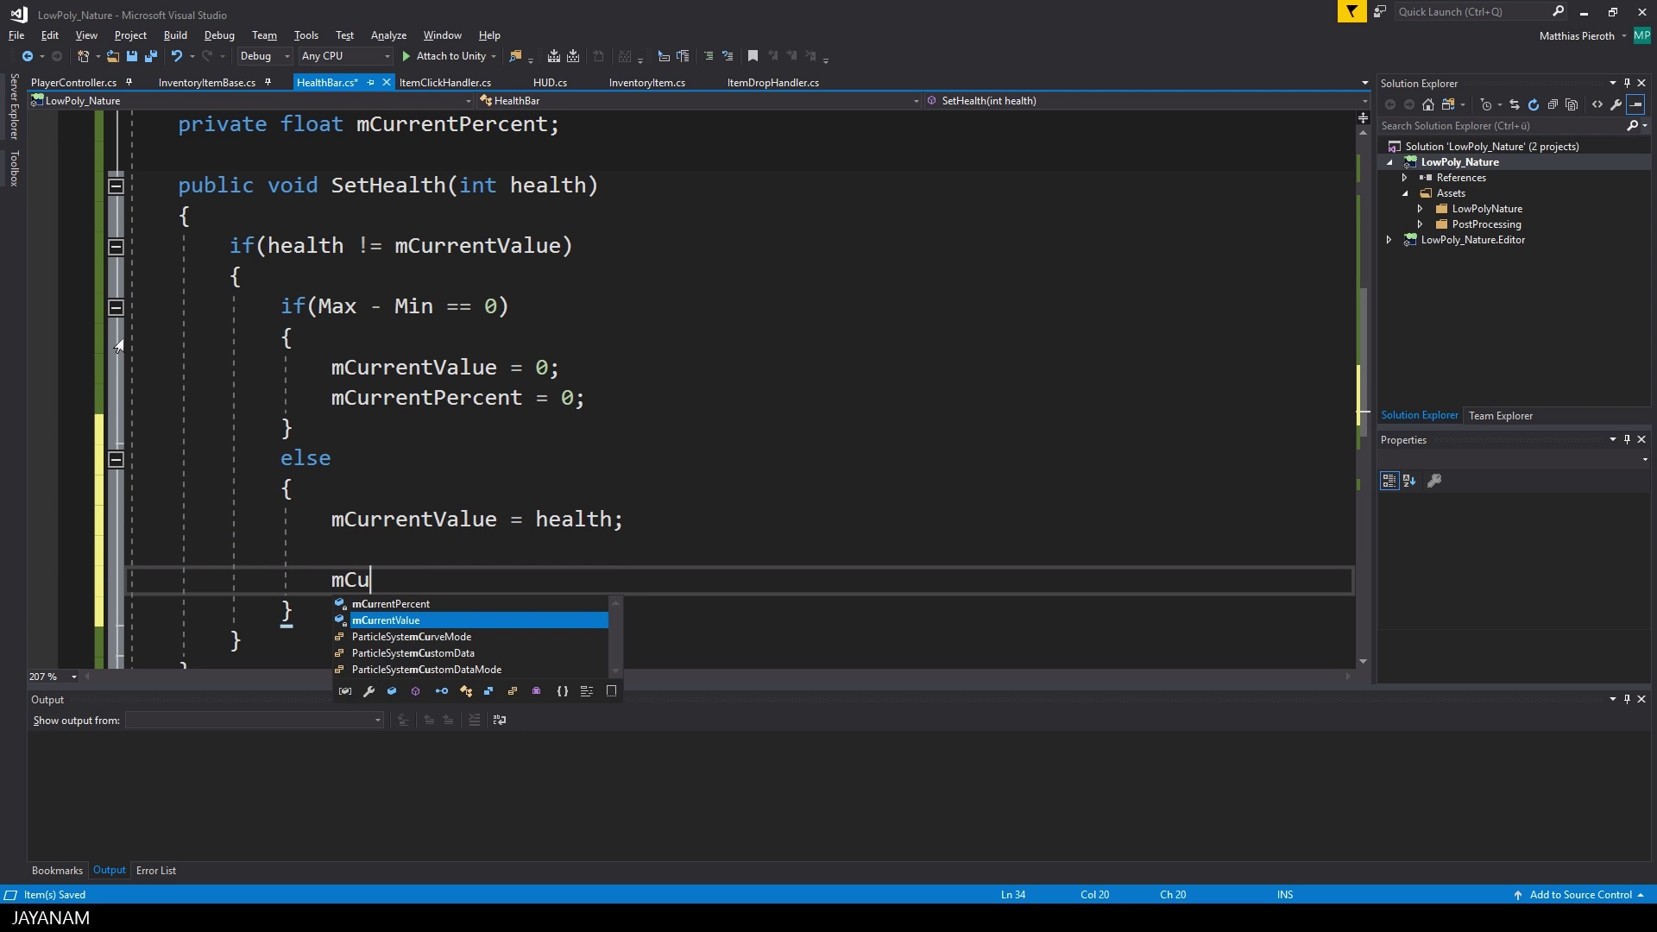
{"action": "type", "text": "rrentPercent =mCu"}
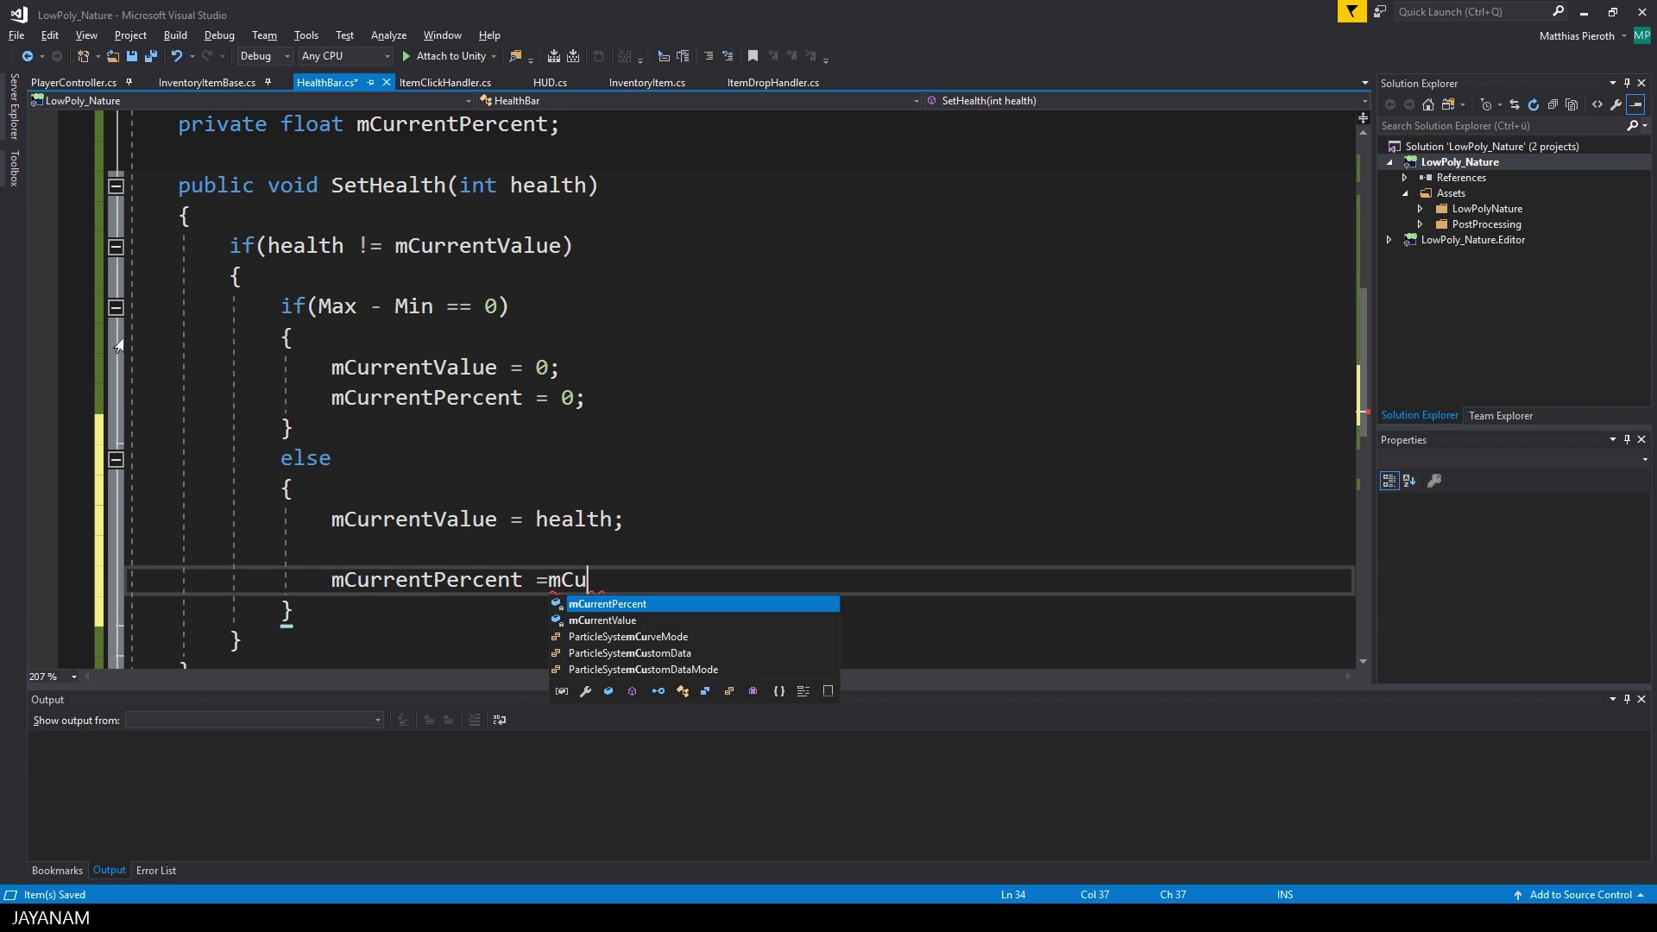
{"action": "key", "text": "Down"}
{"action": "type", "text": "rrentValue "}
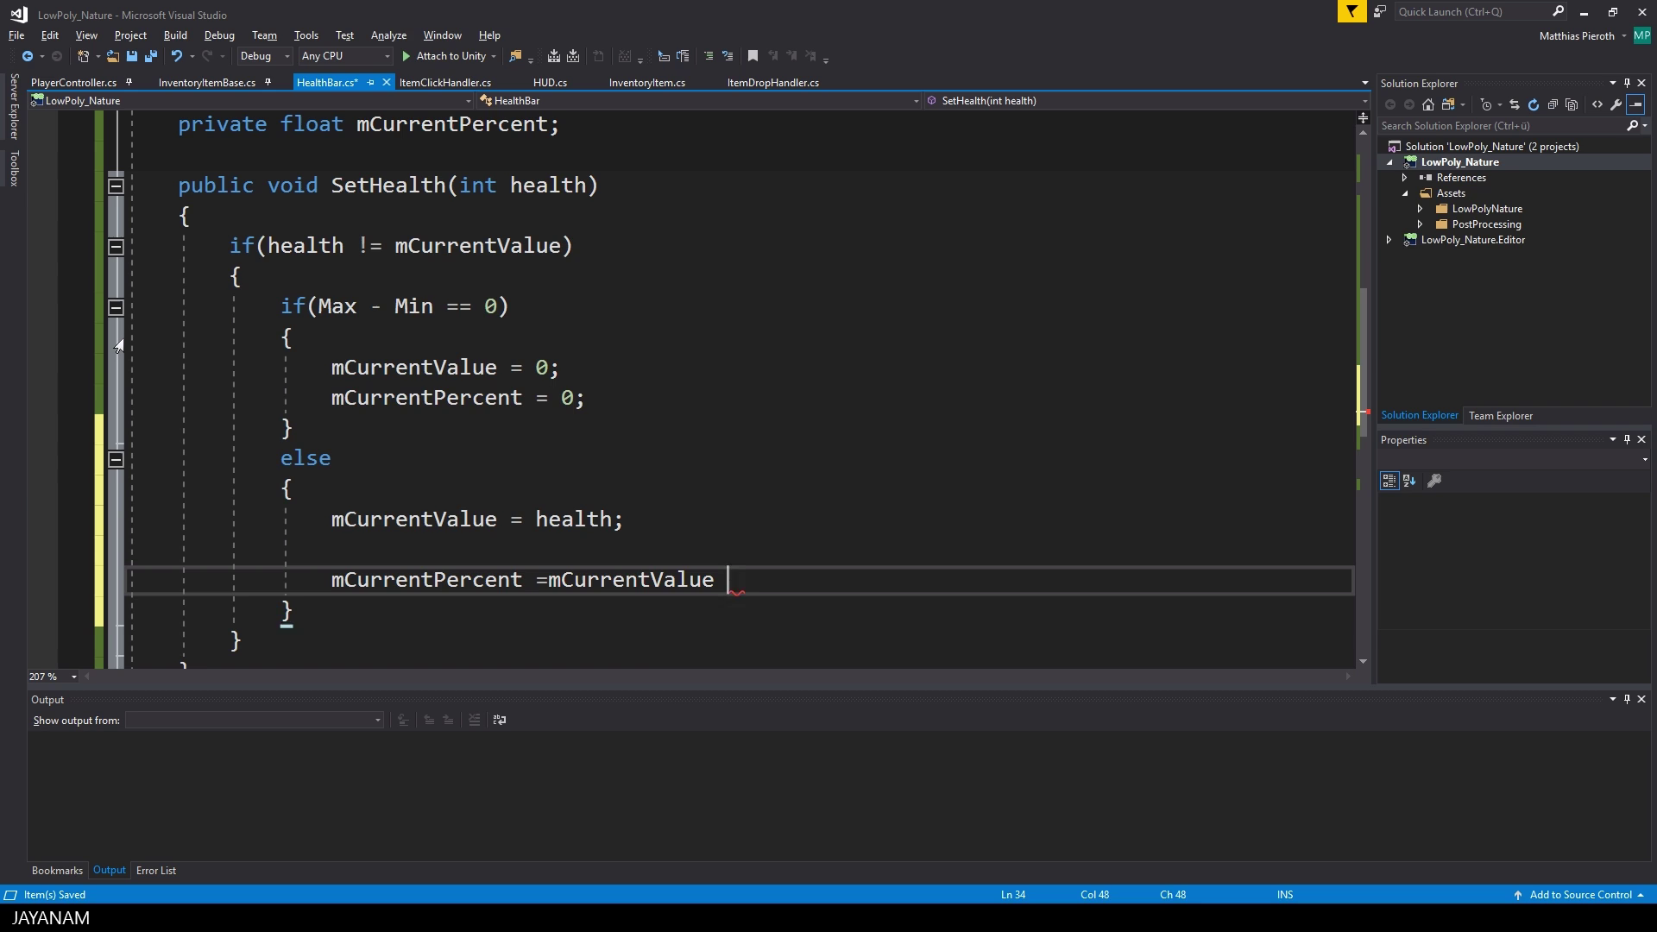
{"action": "type", "text": "/ (Max - Min"}
{"action": "key", "text": "ctrl+Left"}
{"action": "key", "text": "ctrl+Left"}
{"action": "key", "text": "ctrl+Left"}
{"action": "key", "text": "ctrl+Left"}
{"action": "key", "text": "ctrl+Left"}
{"action": "key", "text": "ctrl+Left"}
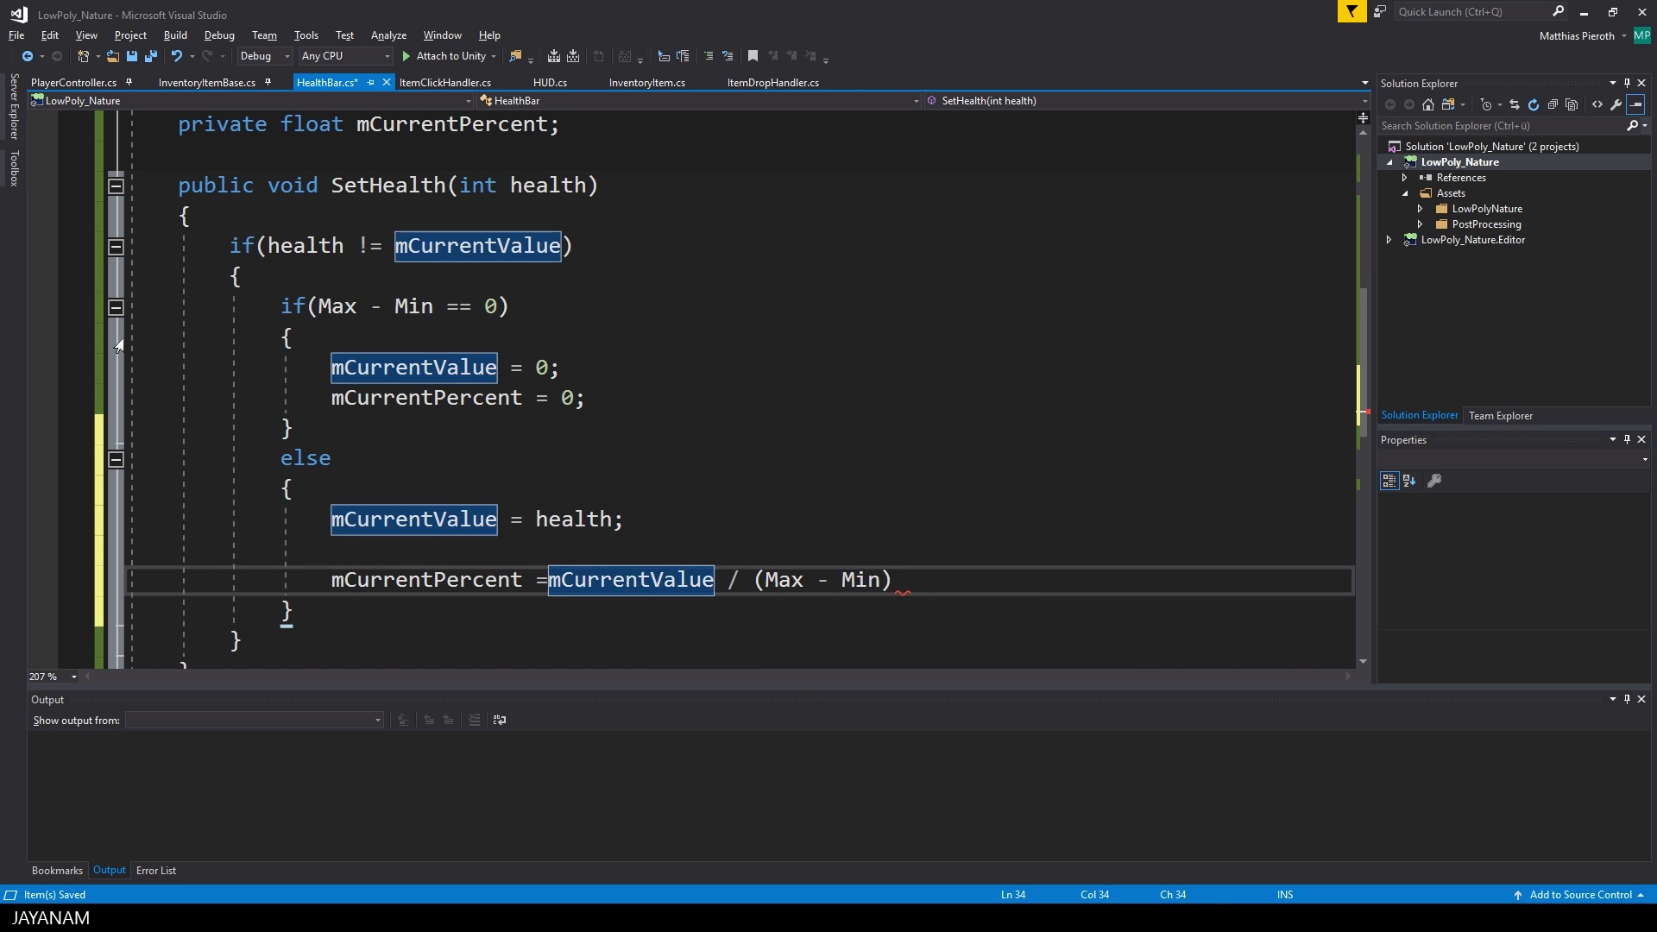
{"action": "type", "text": "(float)"}
{"action": "key", "text": "ctrl+Right"}
{"action": "key", "text": "ctrl+Right"}
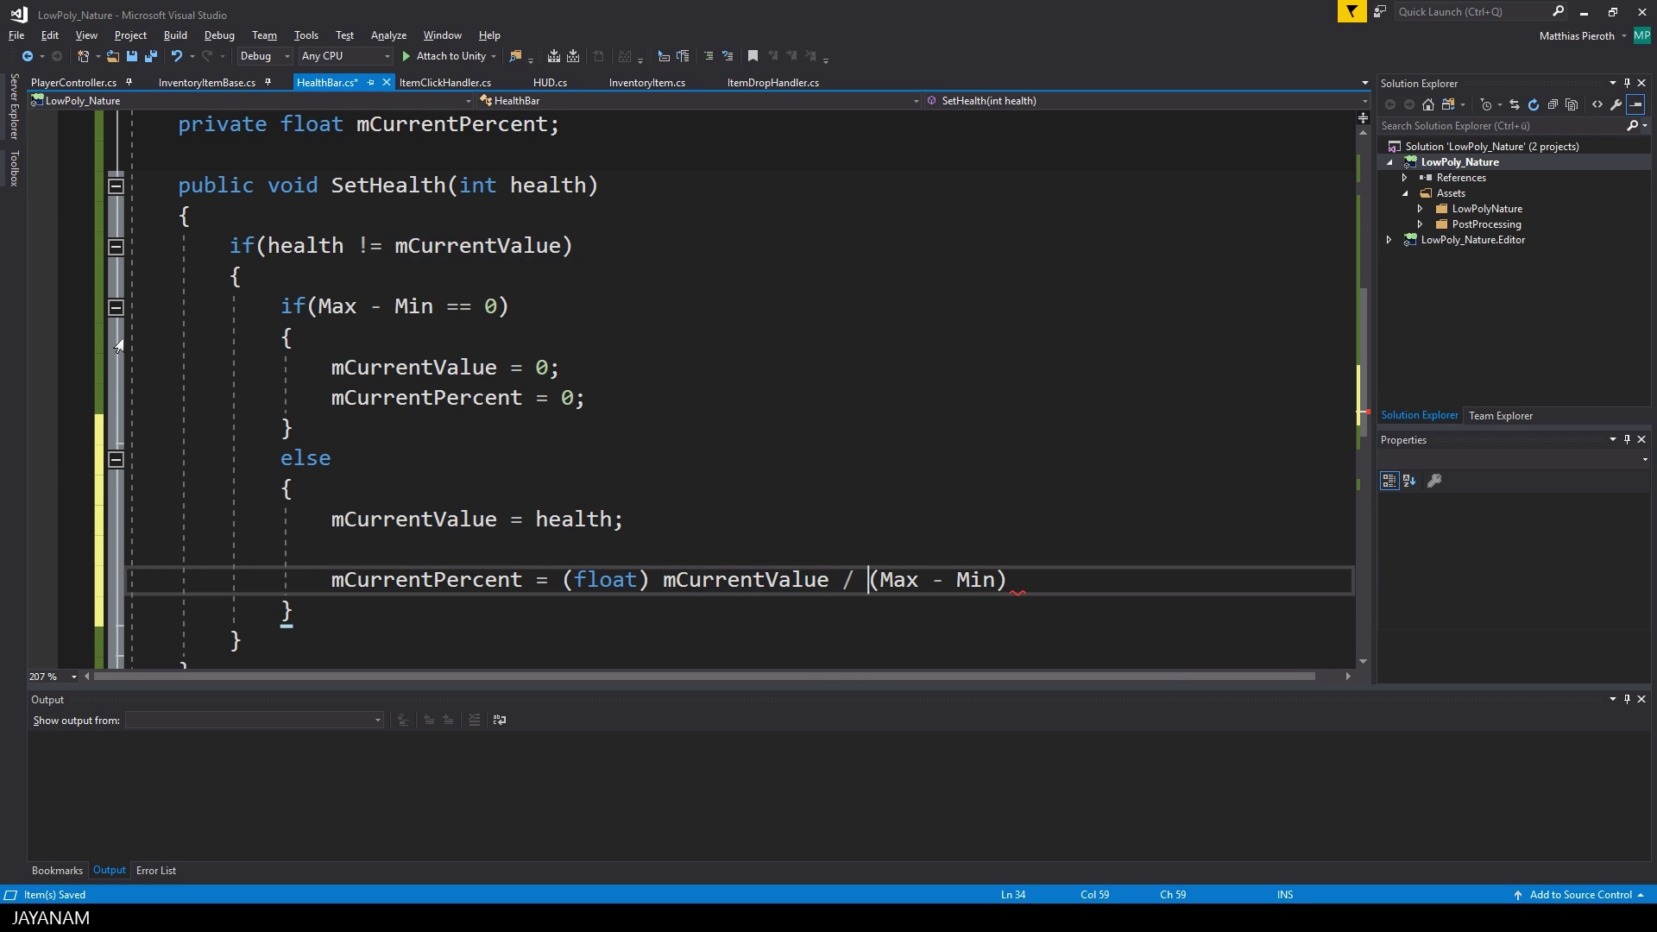
{"action": "type", "text": "(float)"}
{"action": "key", "text": "End"}
{"action": "type", "text": ";"}
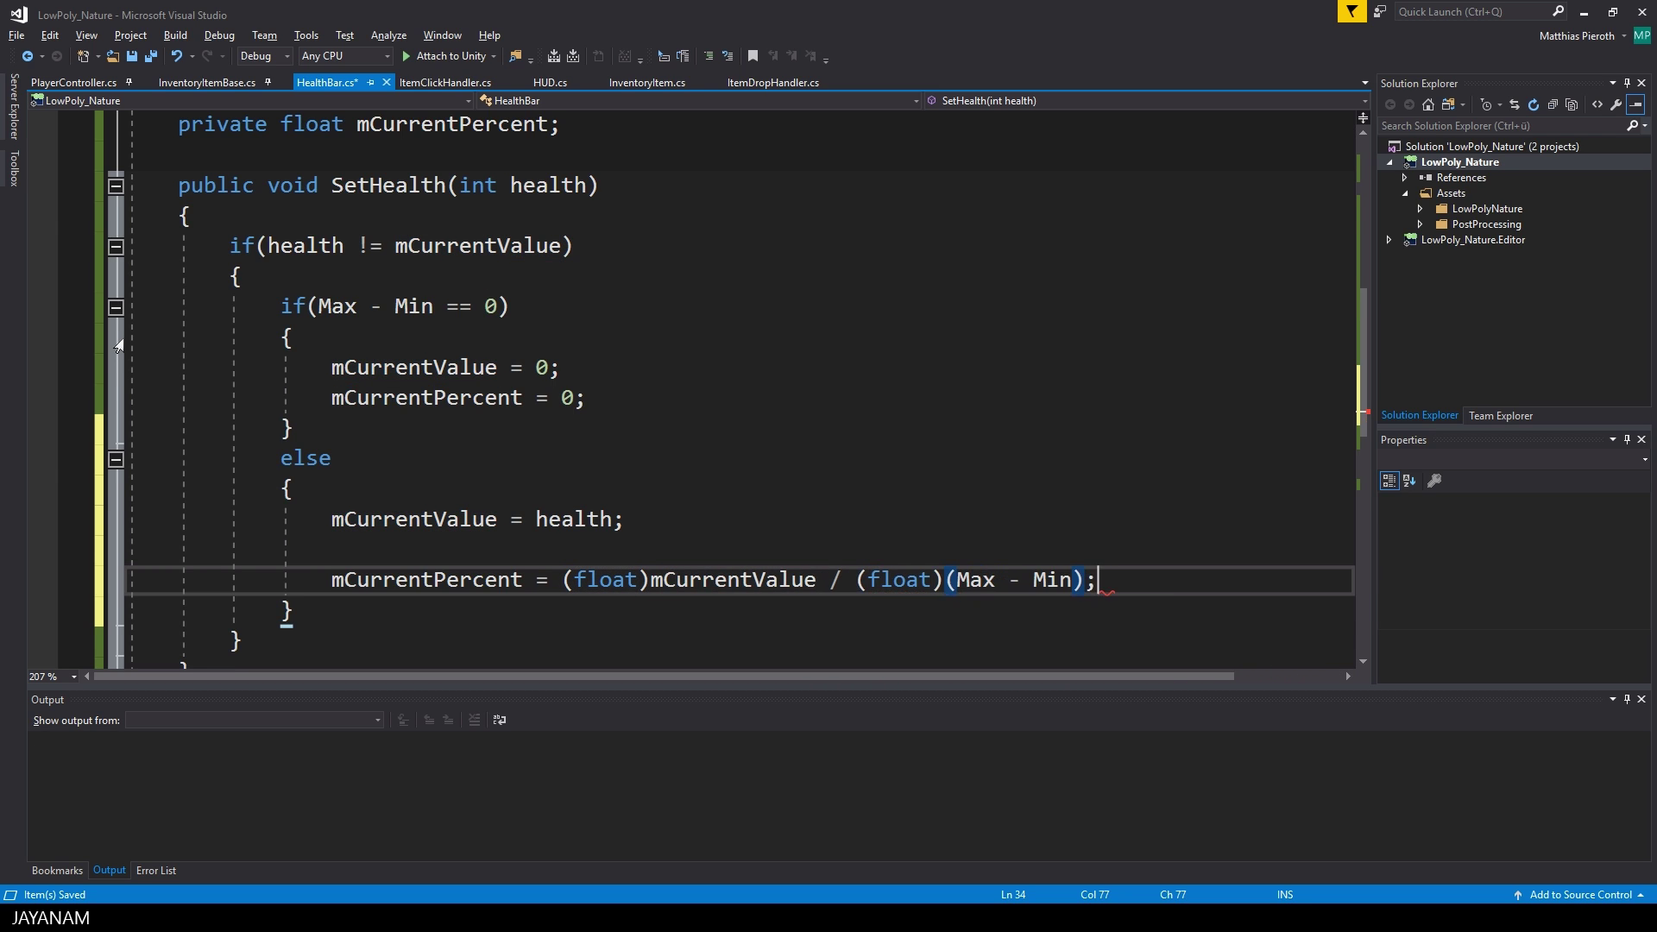
{"action": "key", "text": "Return"}
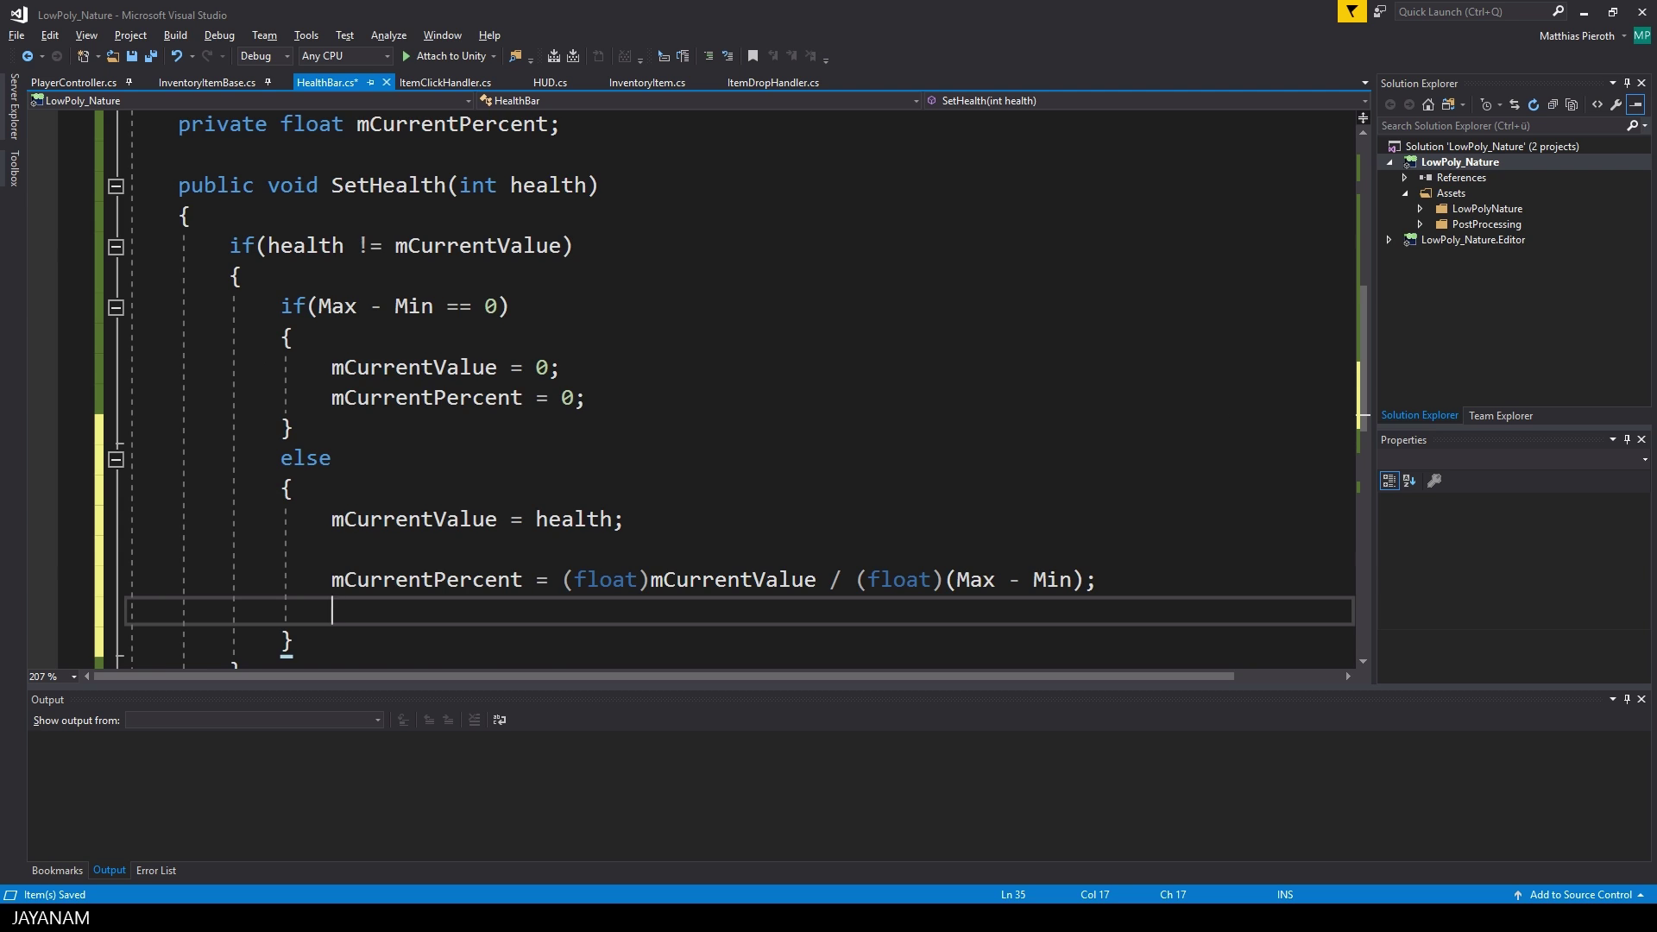
Set the health text to string.Format("{0} %", Mathf.RoundToInt(mCurrentPercent * 100))
{"action": "key", "text": "Down"}
{"action": "key", "text": "Down"}
{"action": "key", "text": "Return"}
{"action": "key", "text": "Return"}
{"action": "type", "text": "tx"}
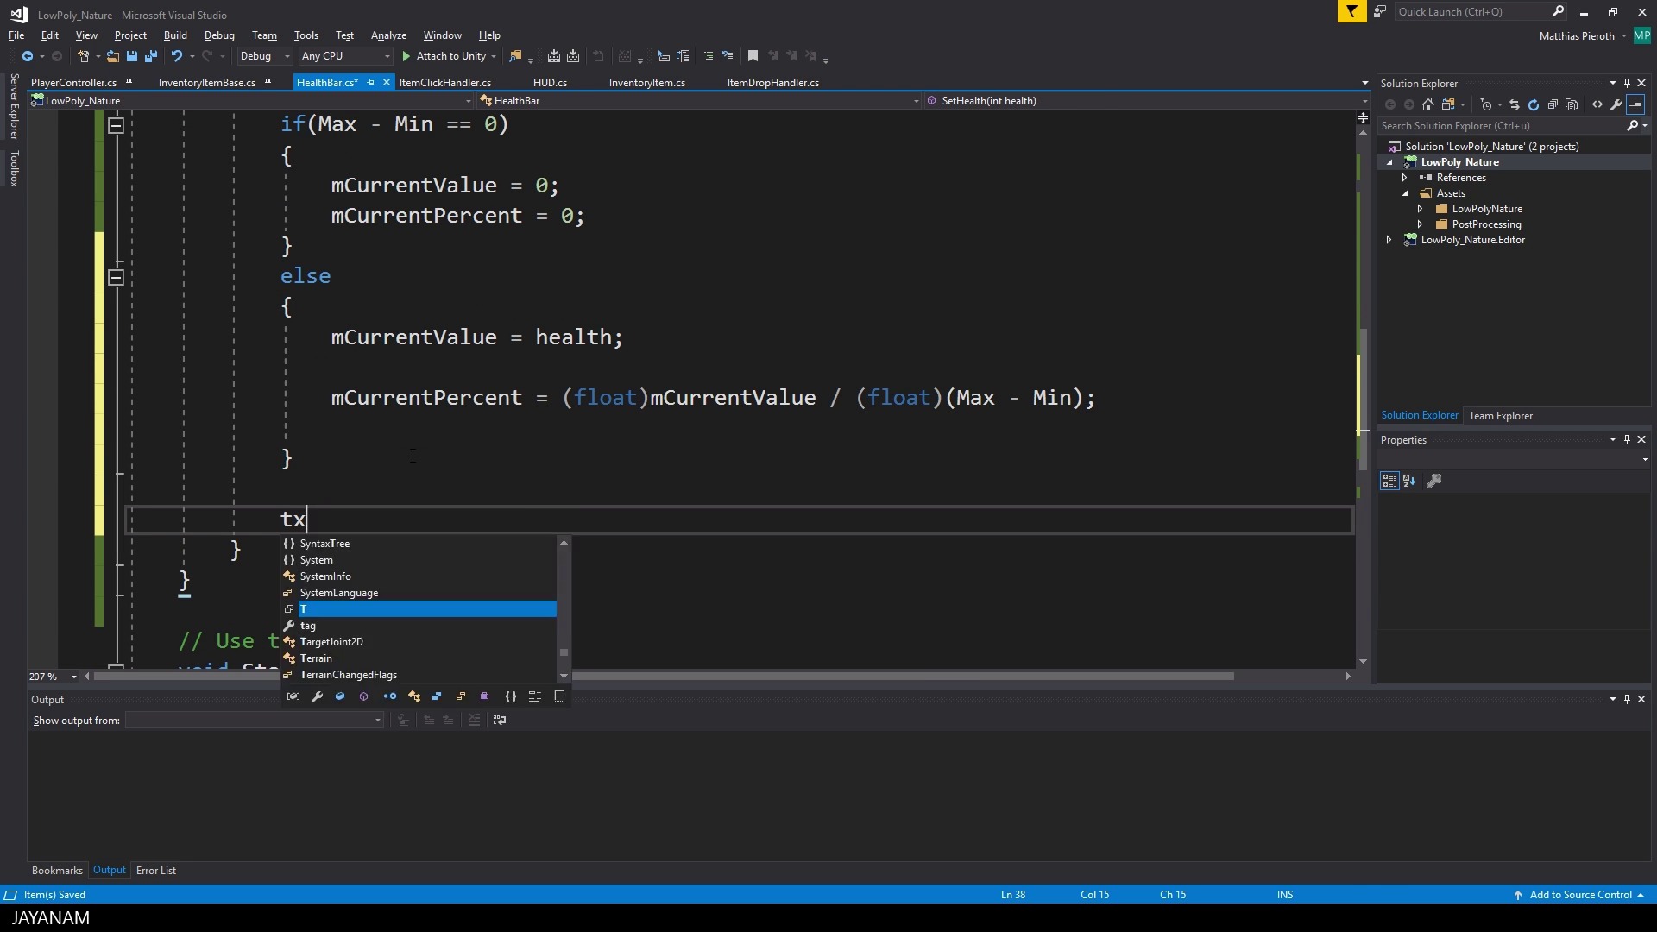
{"action": "type", "text": "Health.te"}
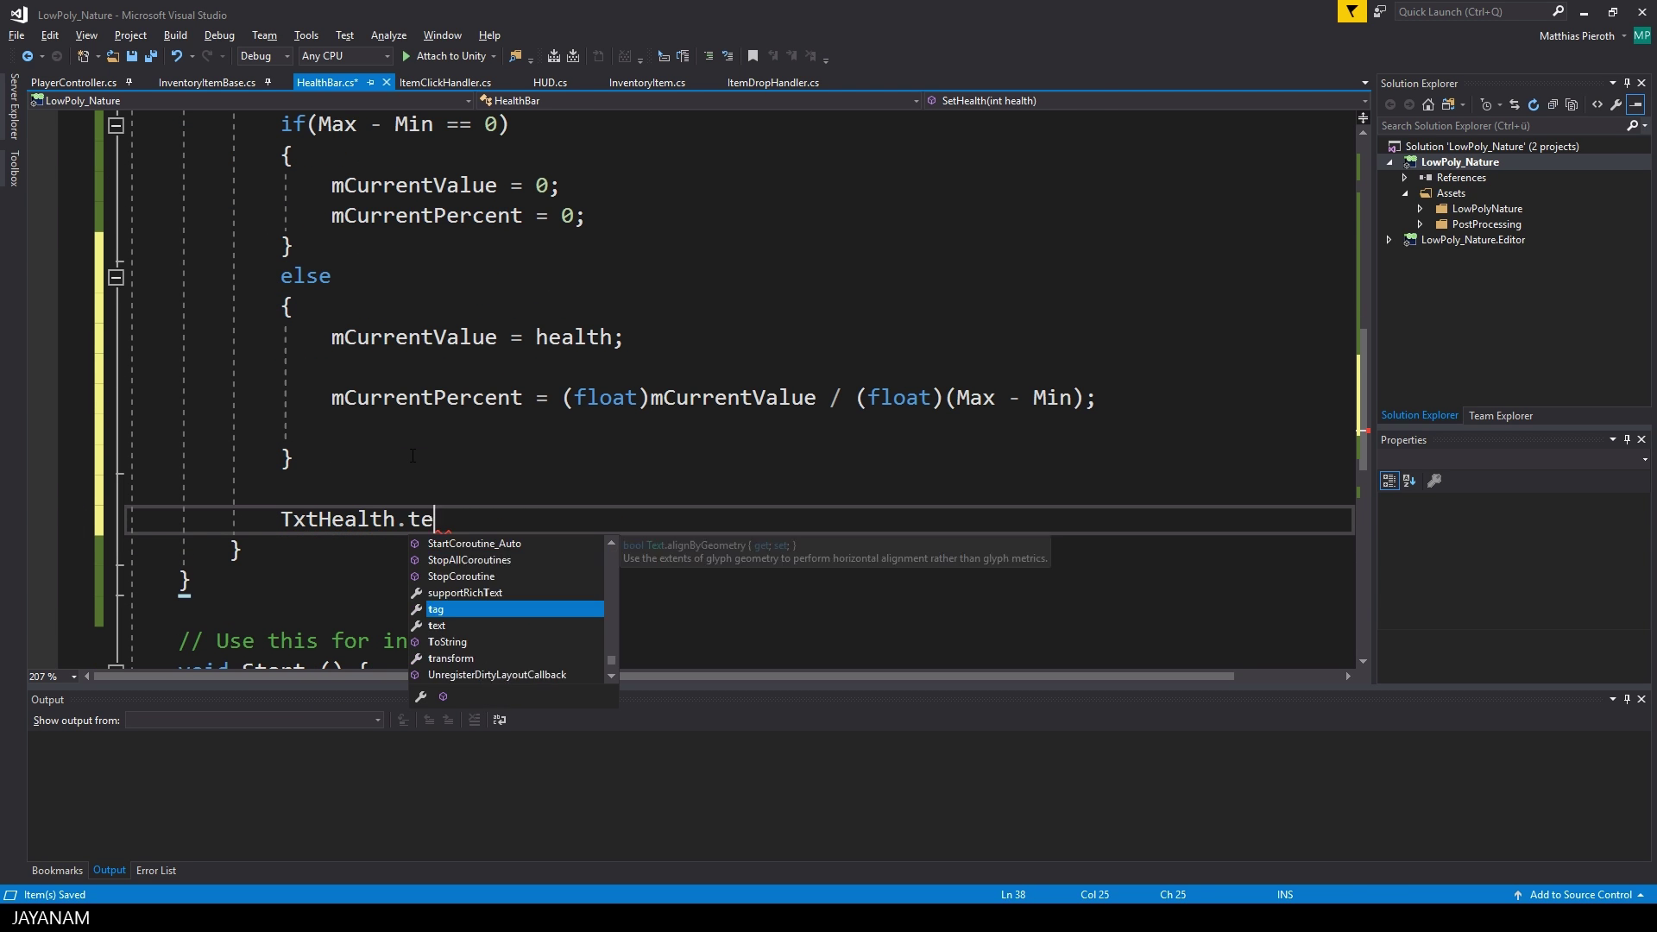
{"action": "type", "text": "xt ="}
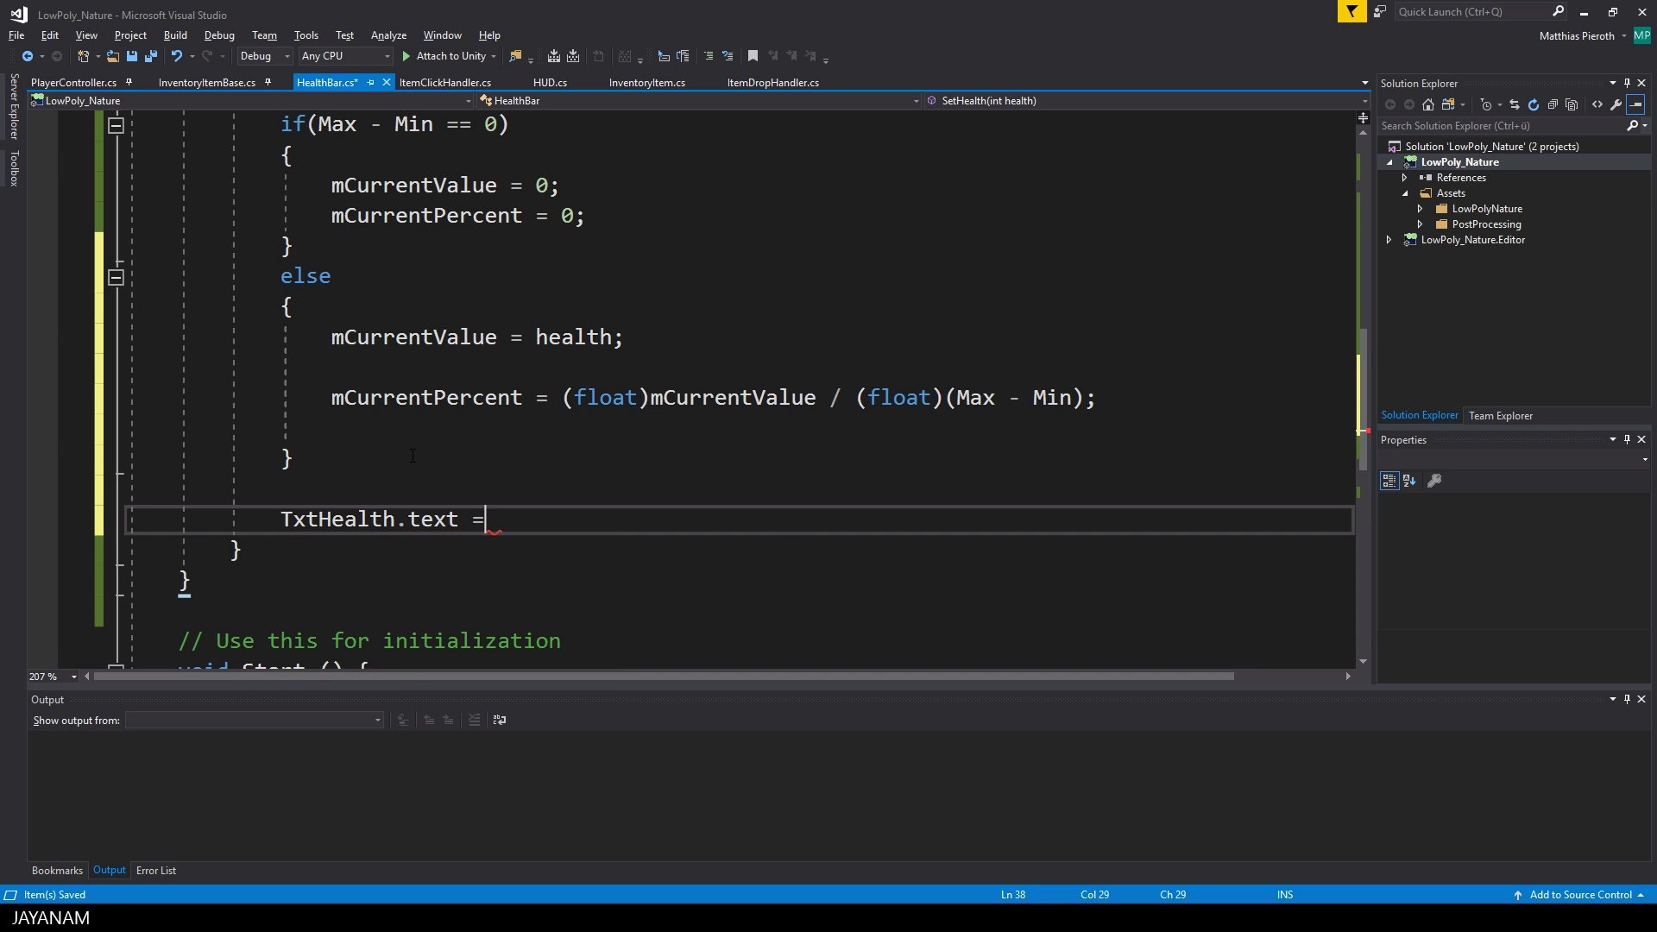
{"action": "type", "text": "string.Format"}
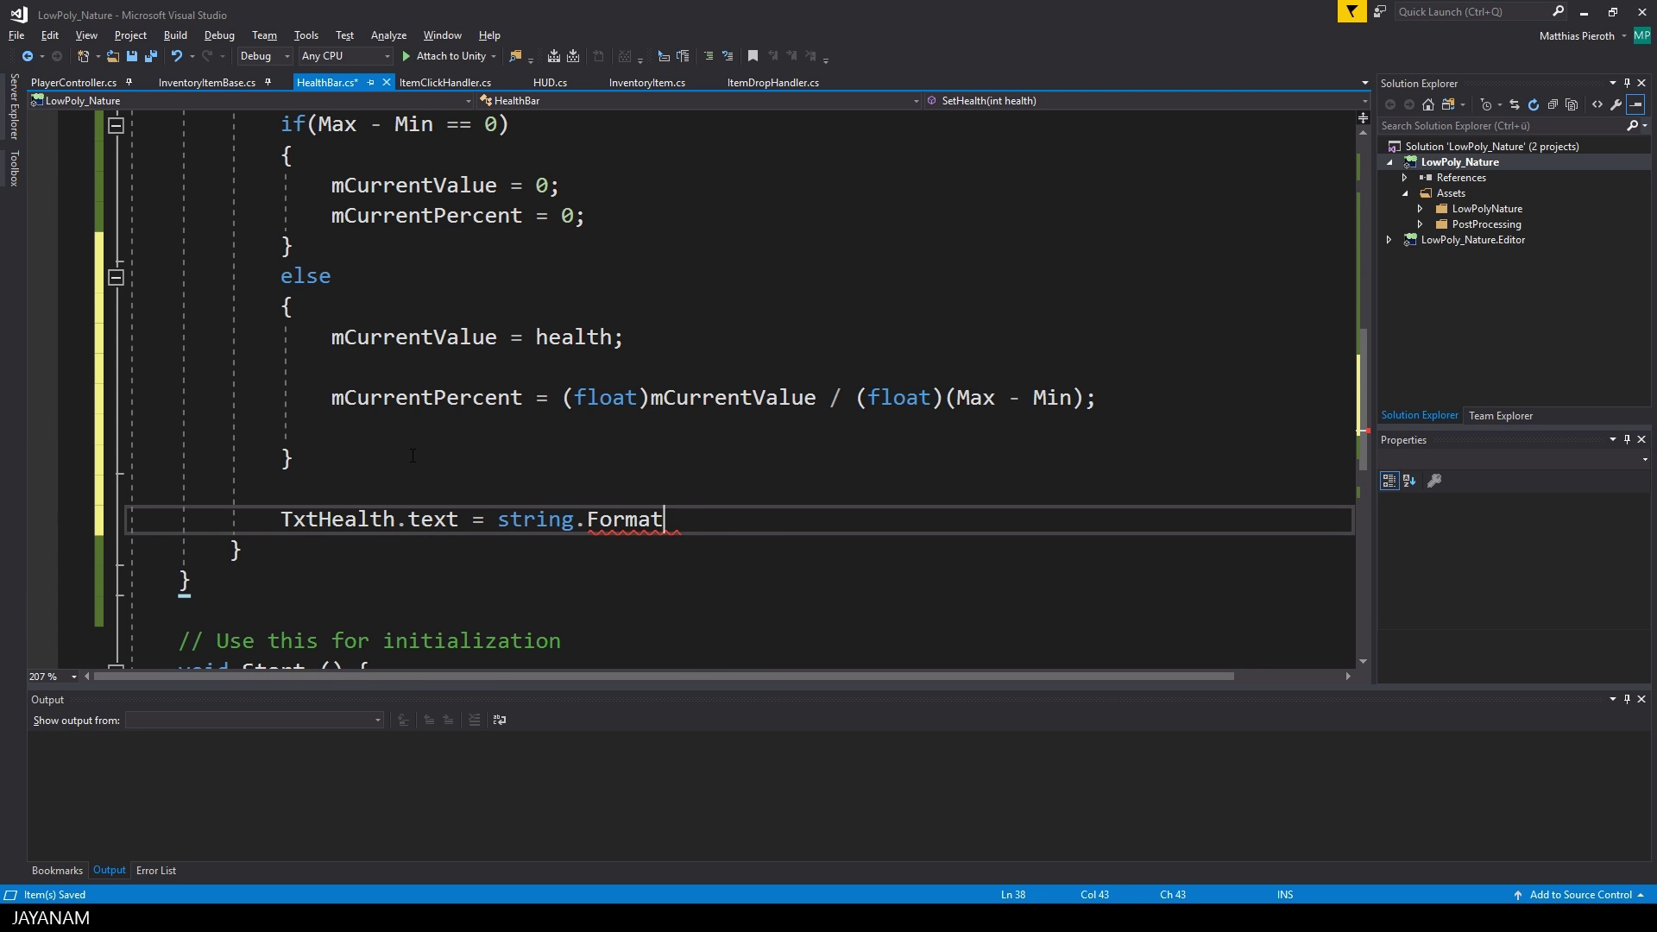
{"action": "type", "text": "(\"{0}\""}
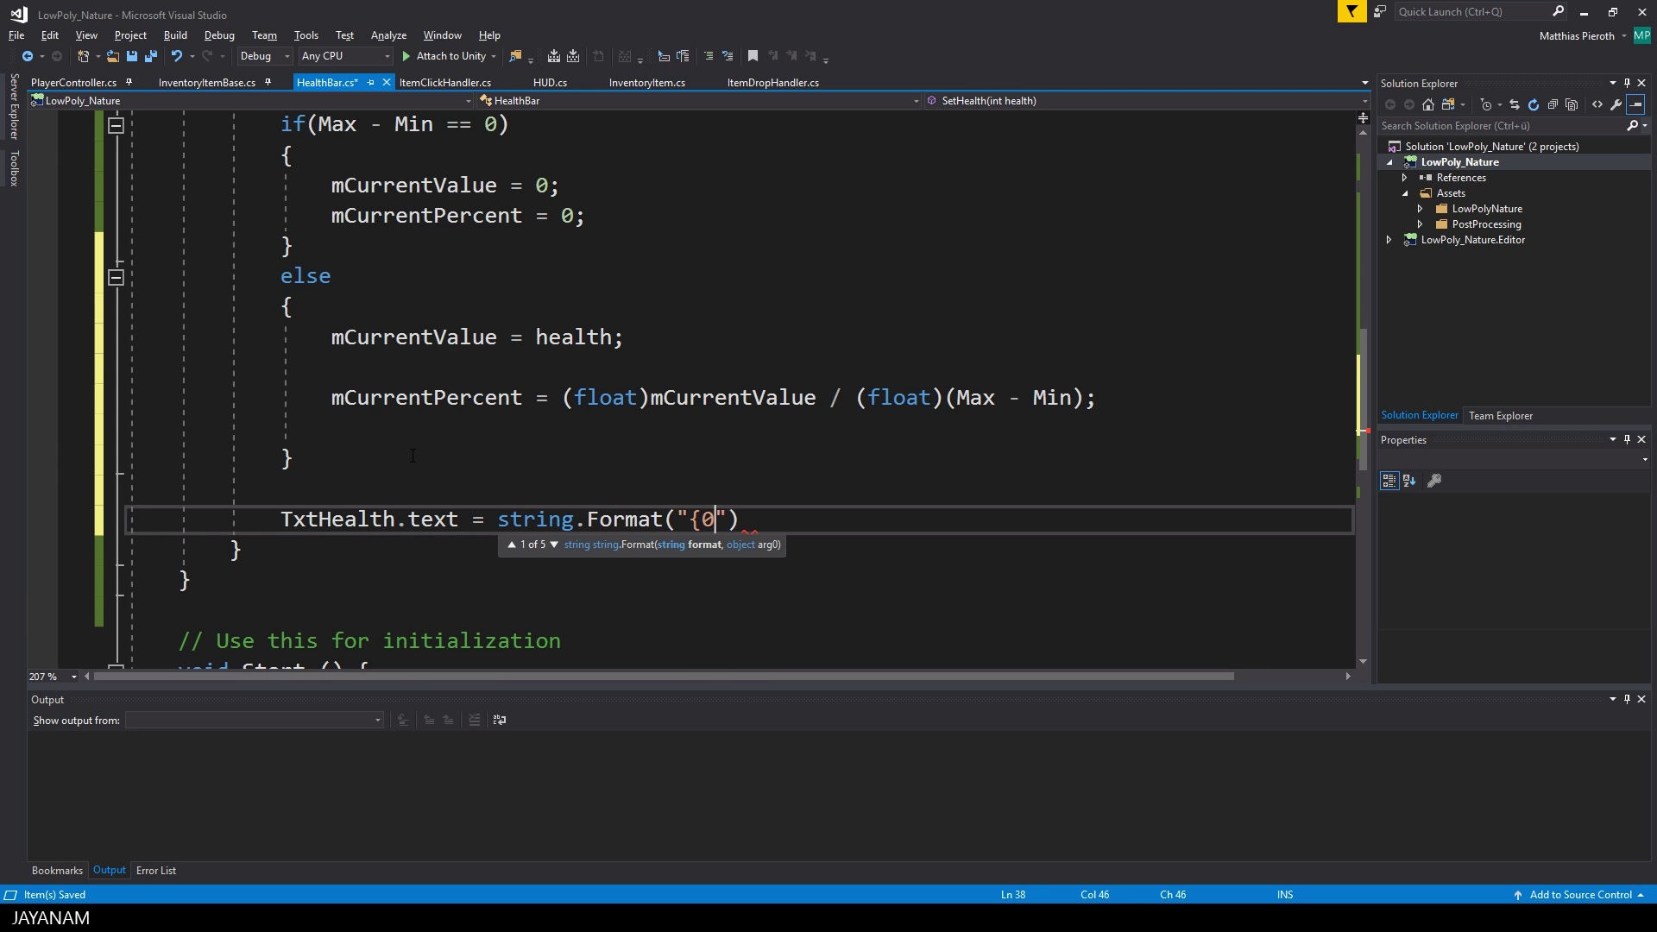
{"action": "key", "text": "Left"}
{"action": "type", "text": "%"}
{"action": "key", "text": "Right"}
{"action": "type", "text": ", Mathf.Round"}
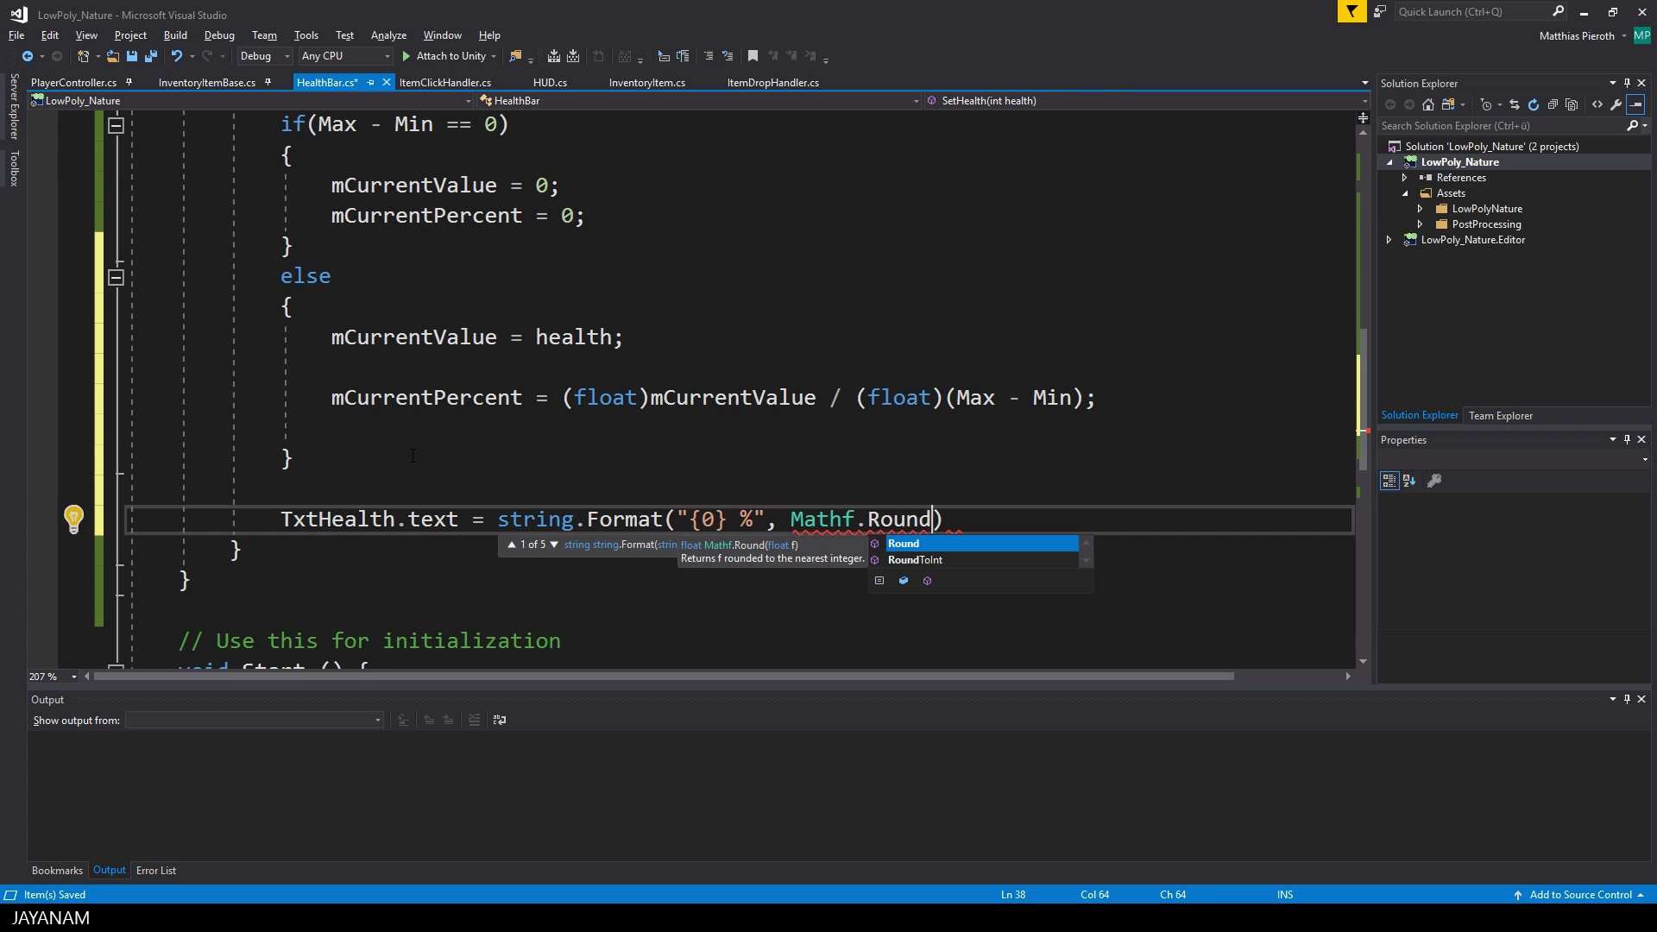
{"action": "key", "text": "Down"}
{"action": "type", "text": "(mCu"}
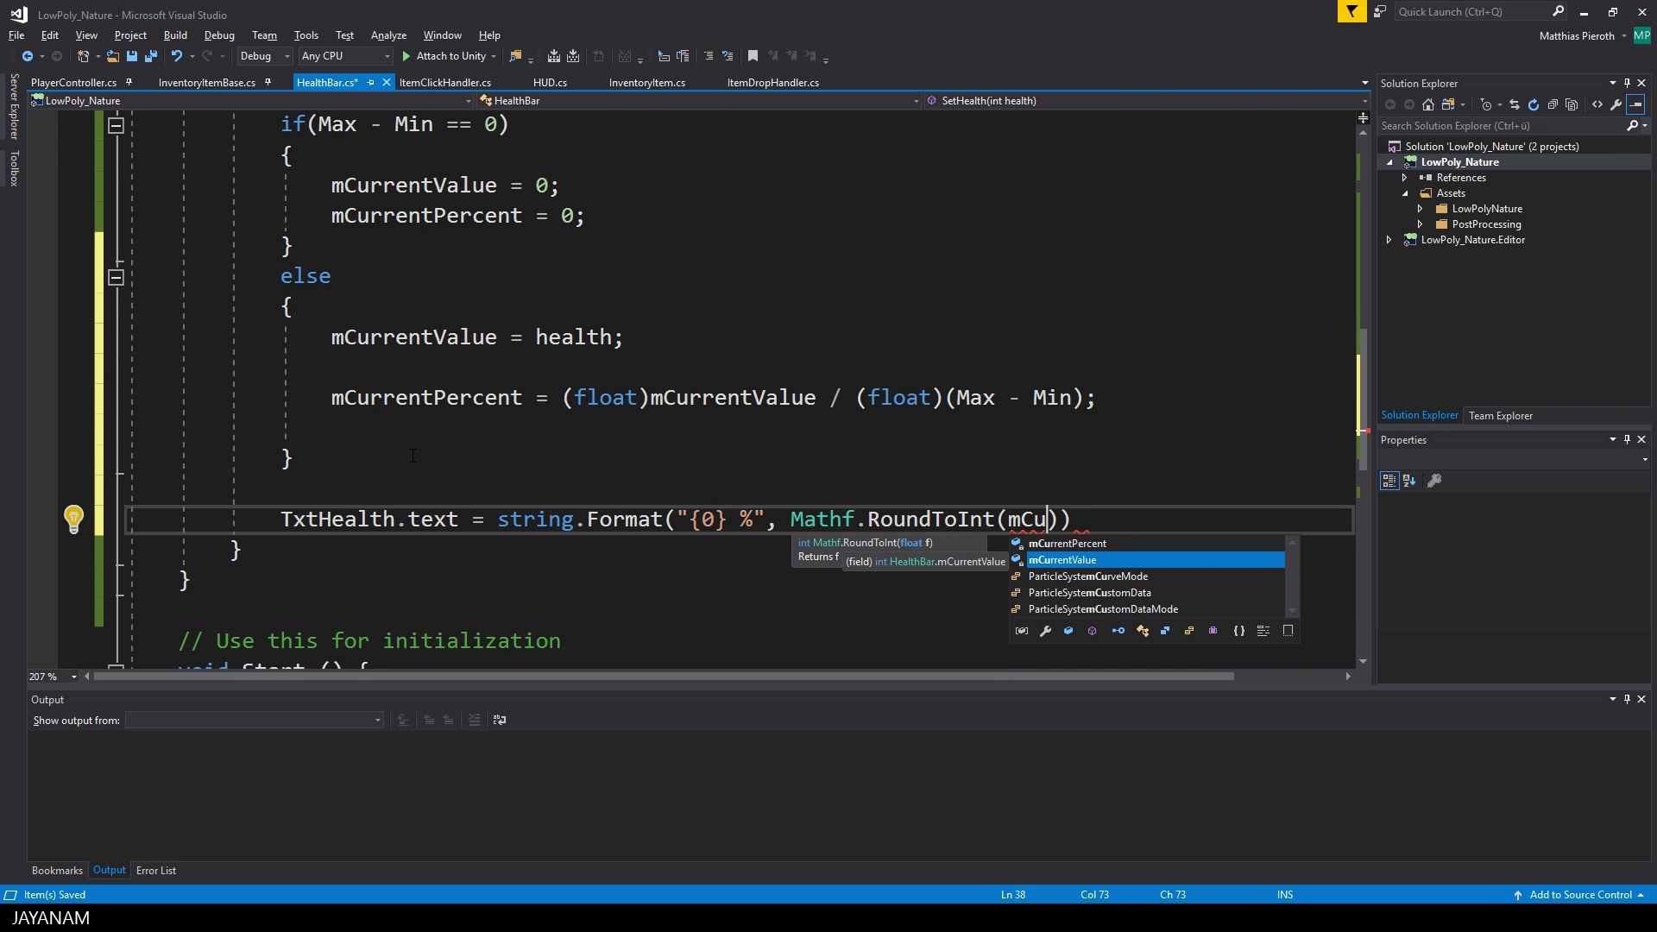
{"action": "key", "text": "Up"}
{"action": "type", "text": "rrentPercent * 100));"}
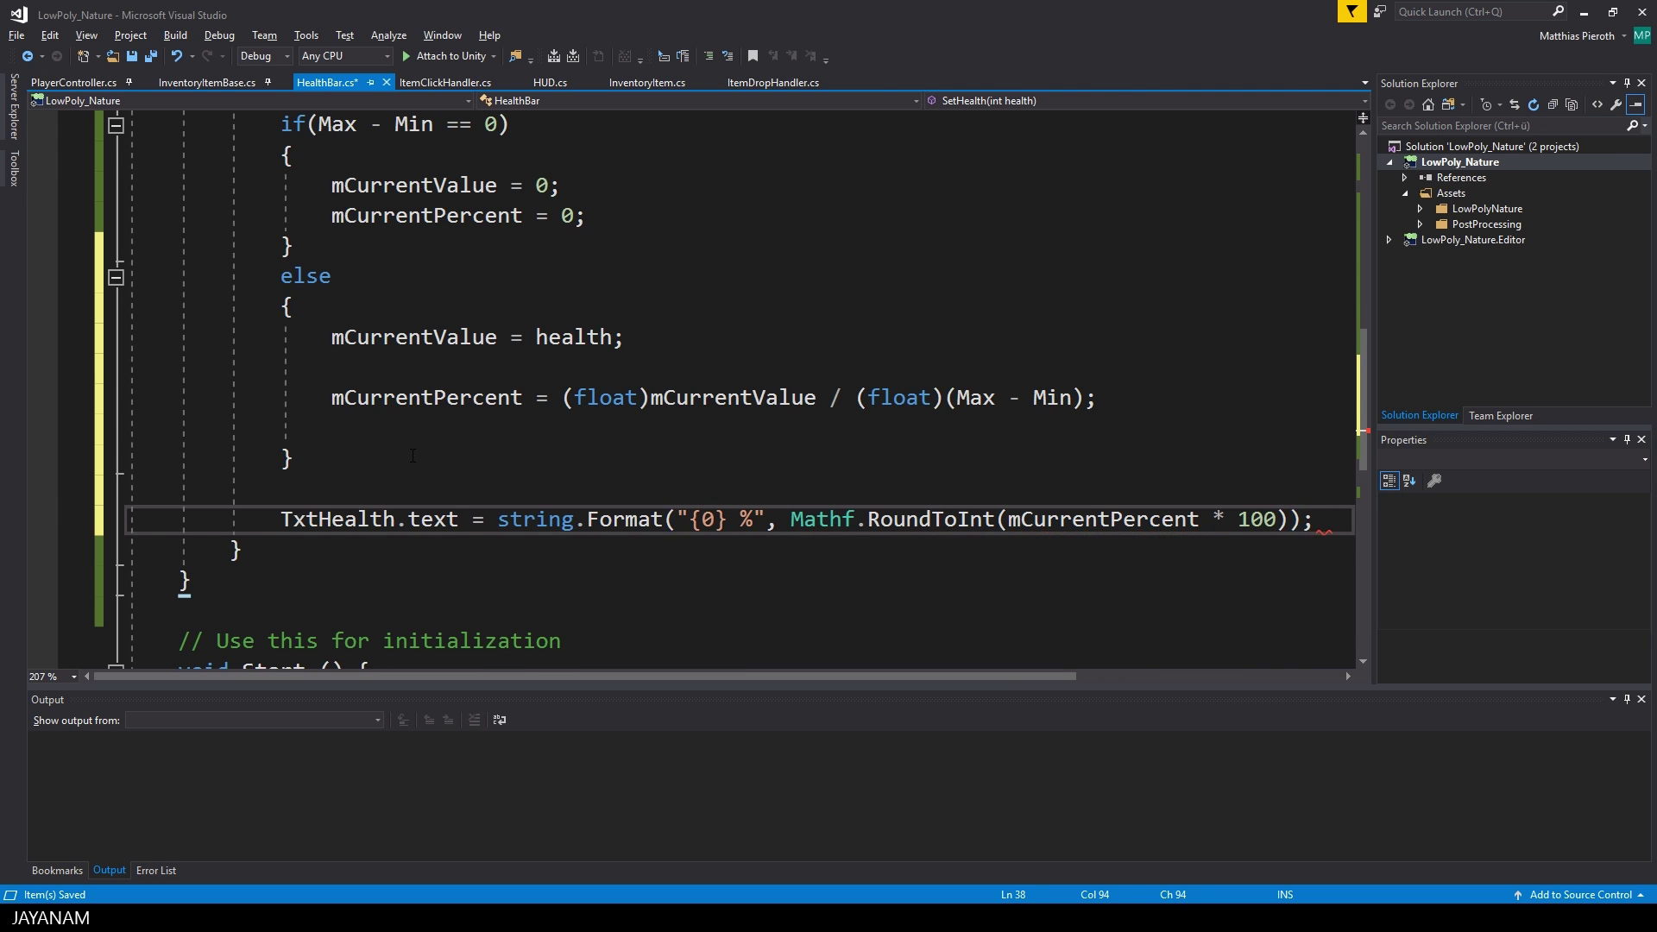
{"action": "key", "text": "Return"}
{"action": "key", "text": "Return"}
Set ImgHealthBar.fillAmount = mCurrentPercent
{"action": "type", "text": "Img"}
{"action": "key", "text": "Tab"}
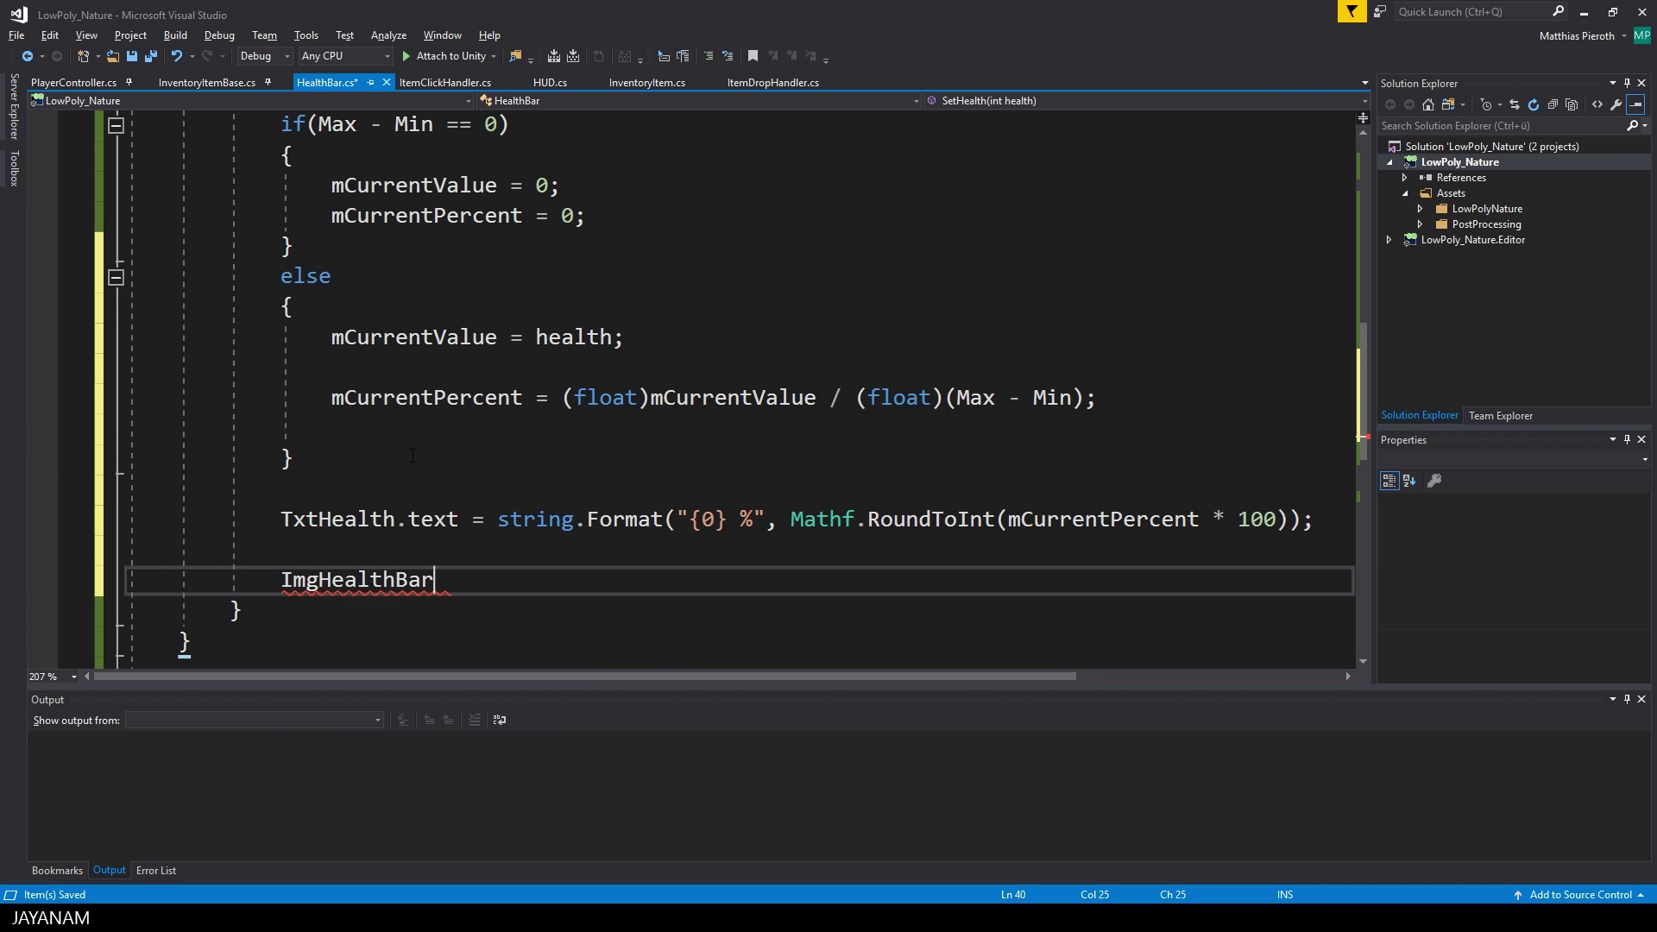
{"action": "type", "text": ".fil"}
{"action": "key", "text": "Tab"}
{"action": "type", "text": "= mCu"}
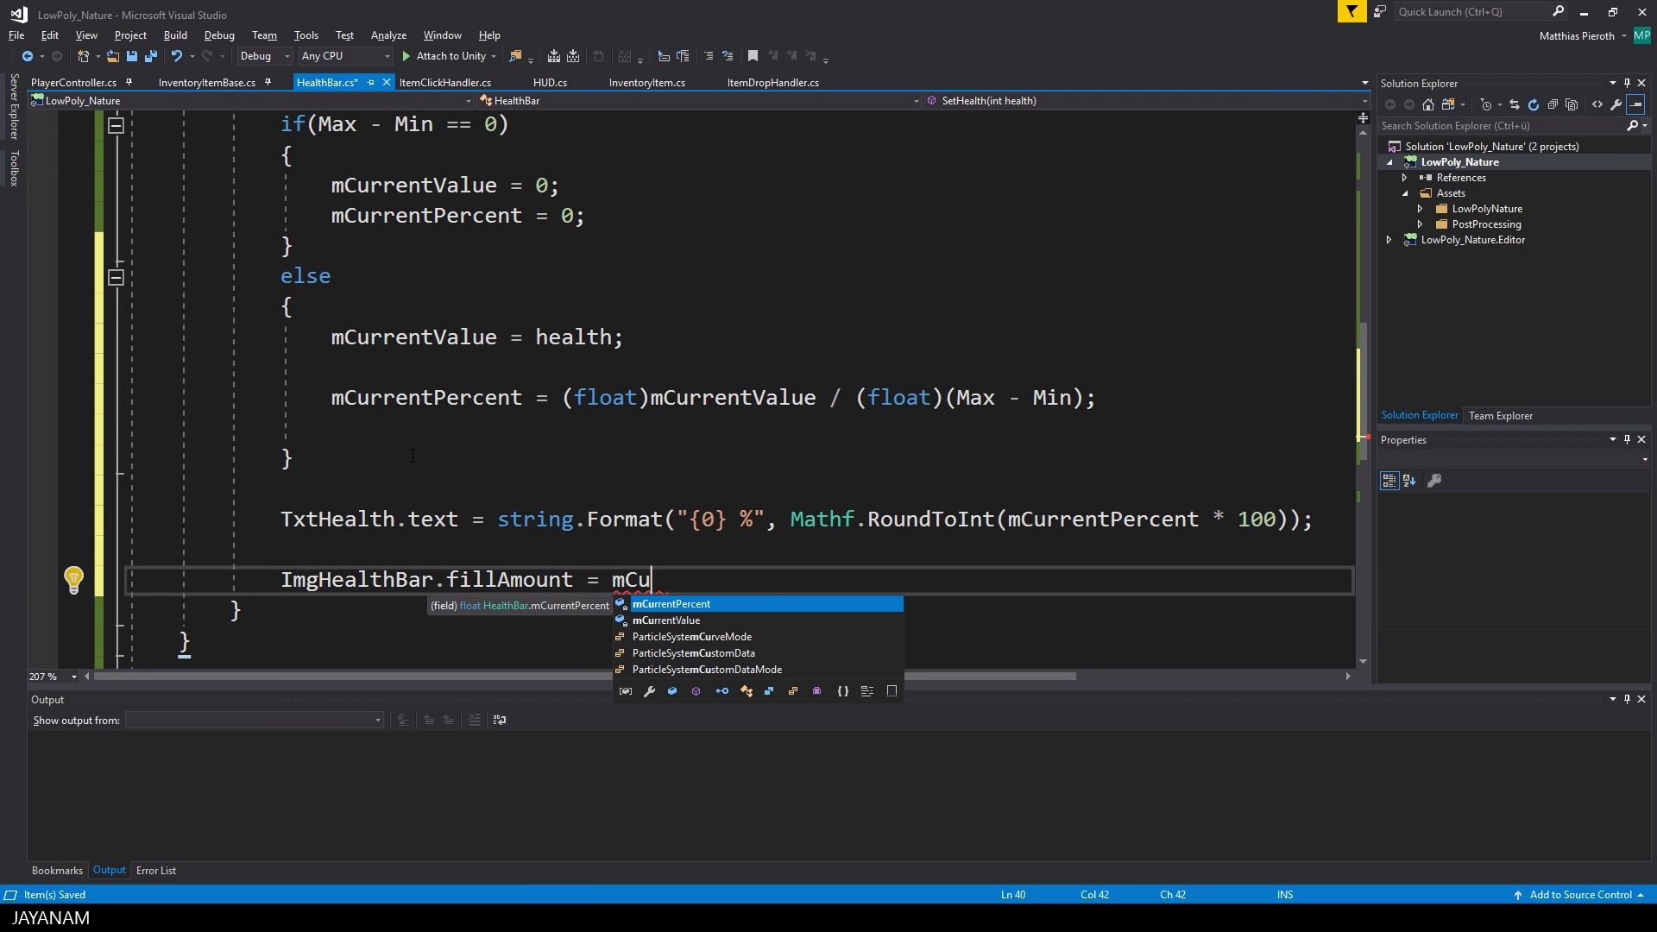
{"action": "key", "text": "Tab"}
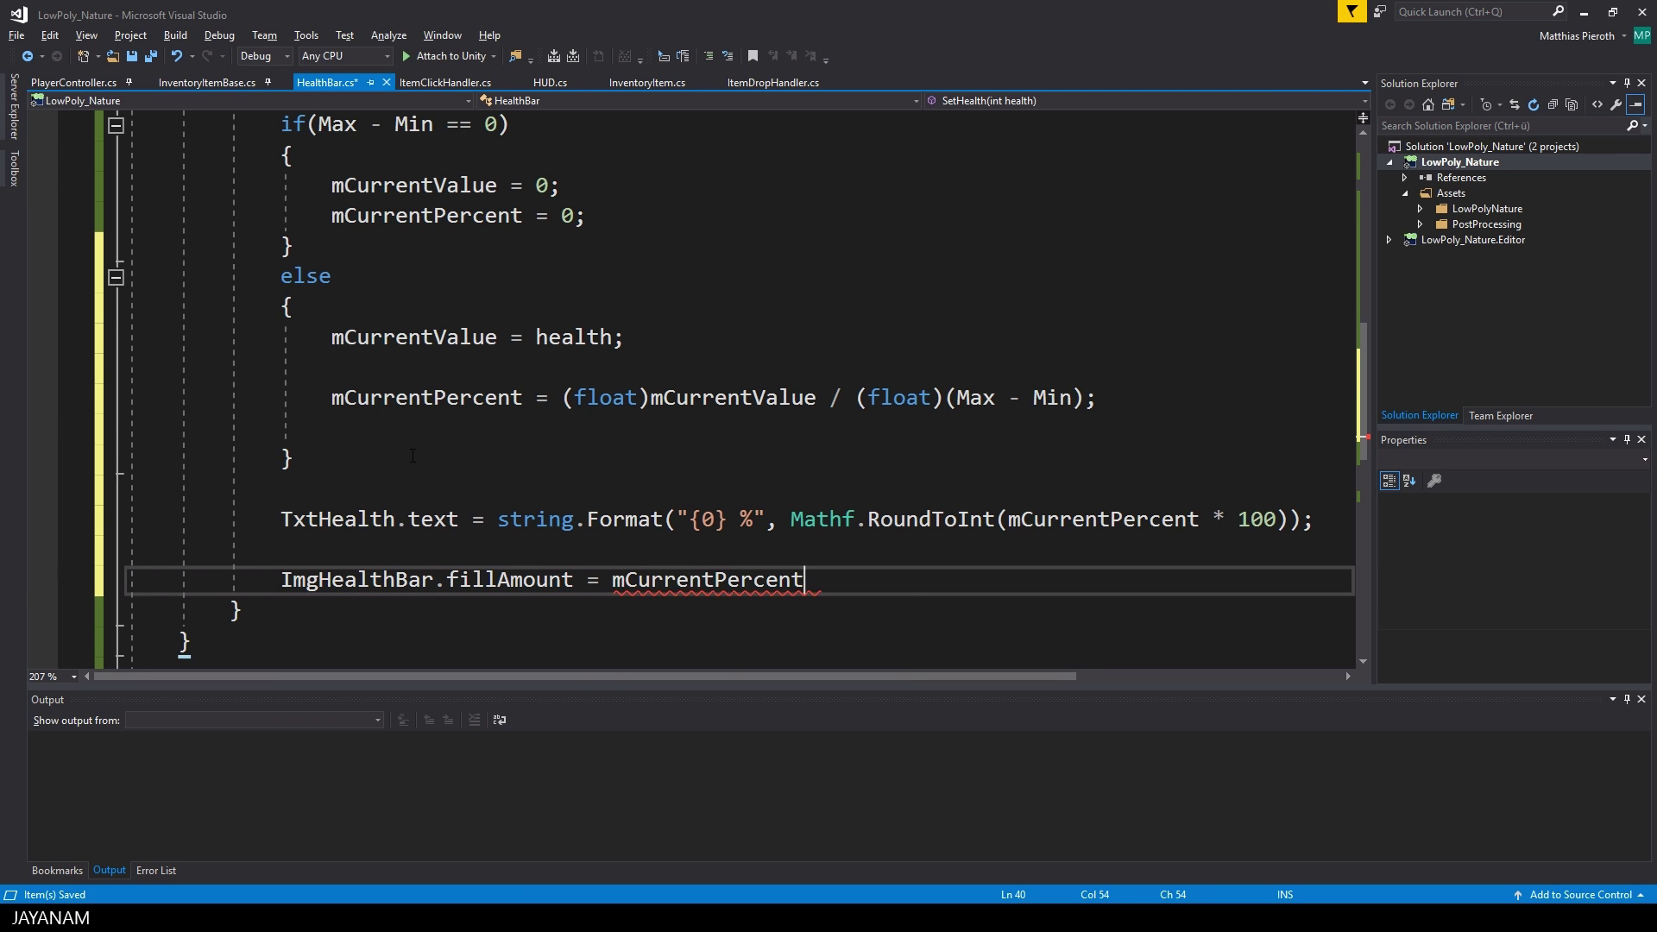
{"action": "type", "text": ";"}
{"action": "scroll", "coordinate": [1345, 671], "scroll_direction": "down", "scroll_amount": 2}
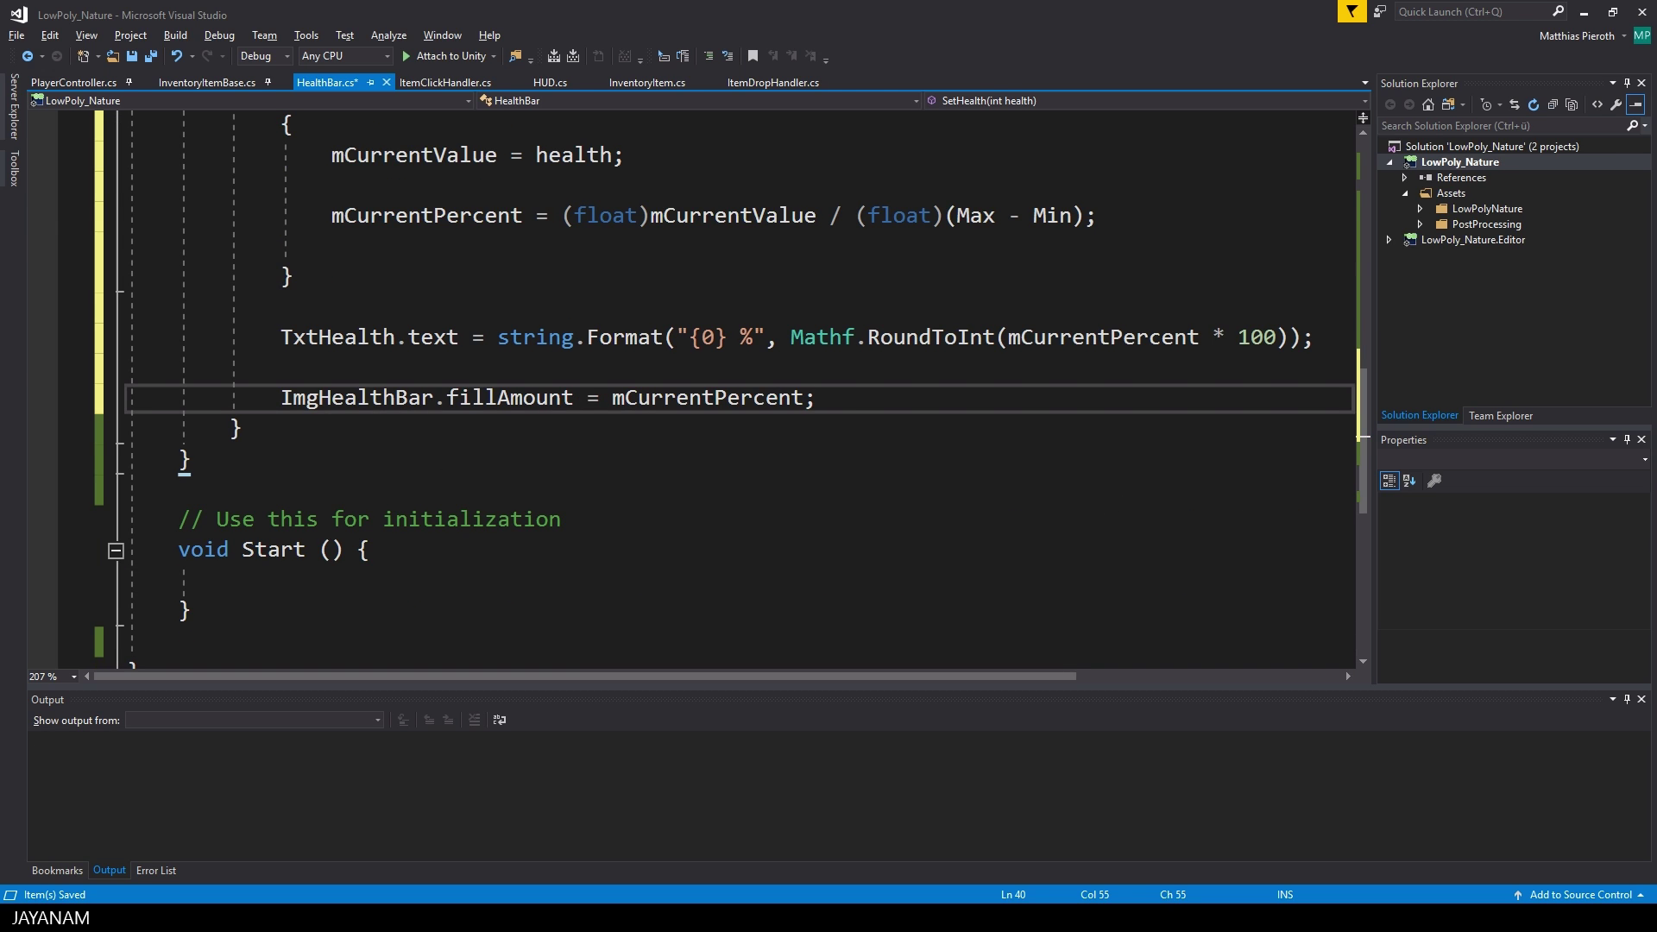
Add a public float CurrentPercent property whose getter returns mCurrentPercent
{"action": "left_click", "coordinate": [281, 457]}
{"action": "key", "text": "Return"}
{"action": "key", "text": "Return"}
{"action": "type", "text": "public "}
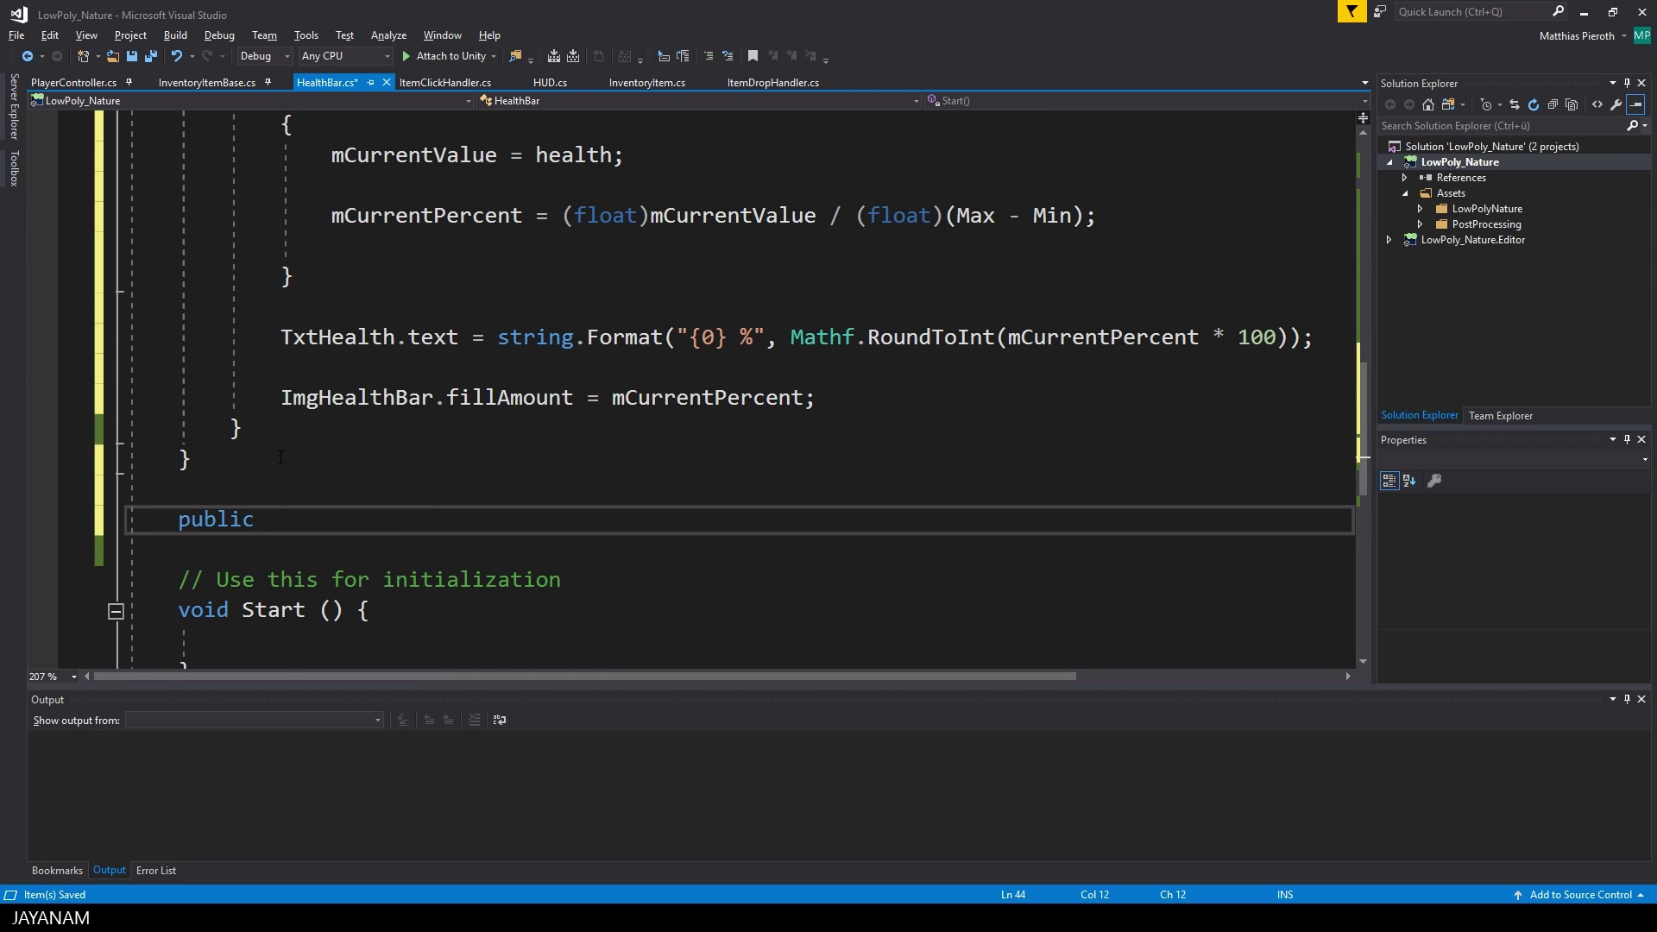
{"action": "type", "text": "float CurrentP"}
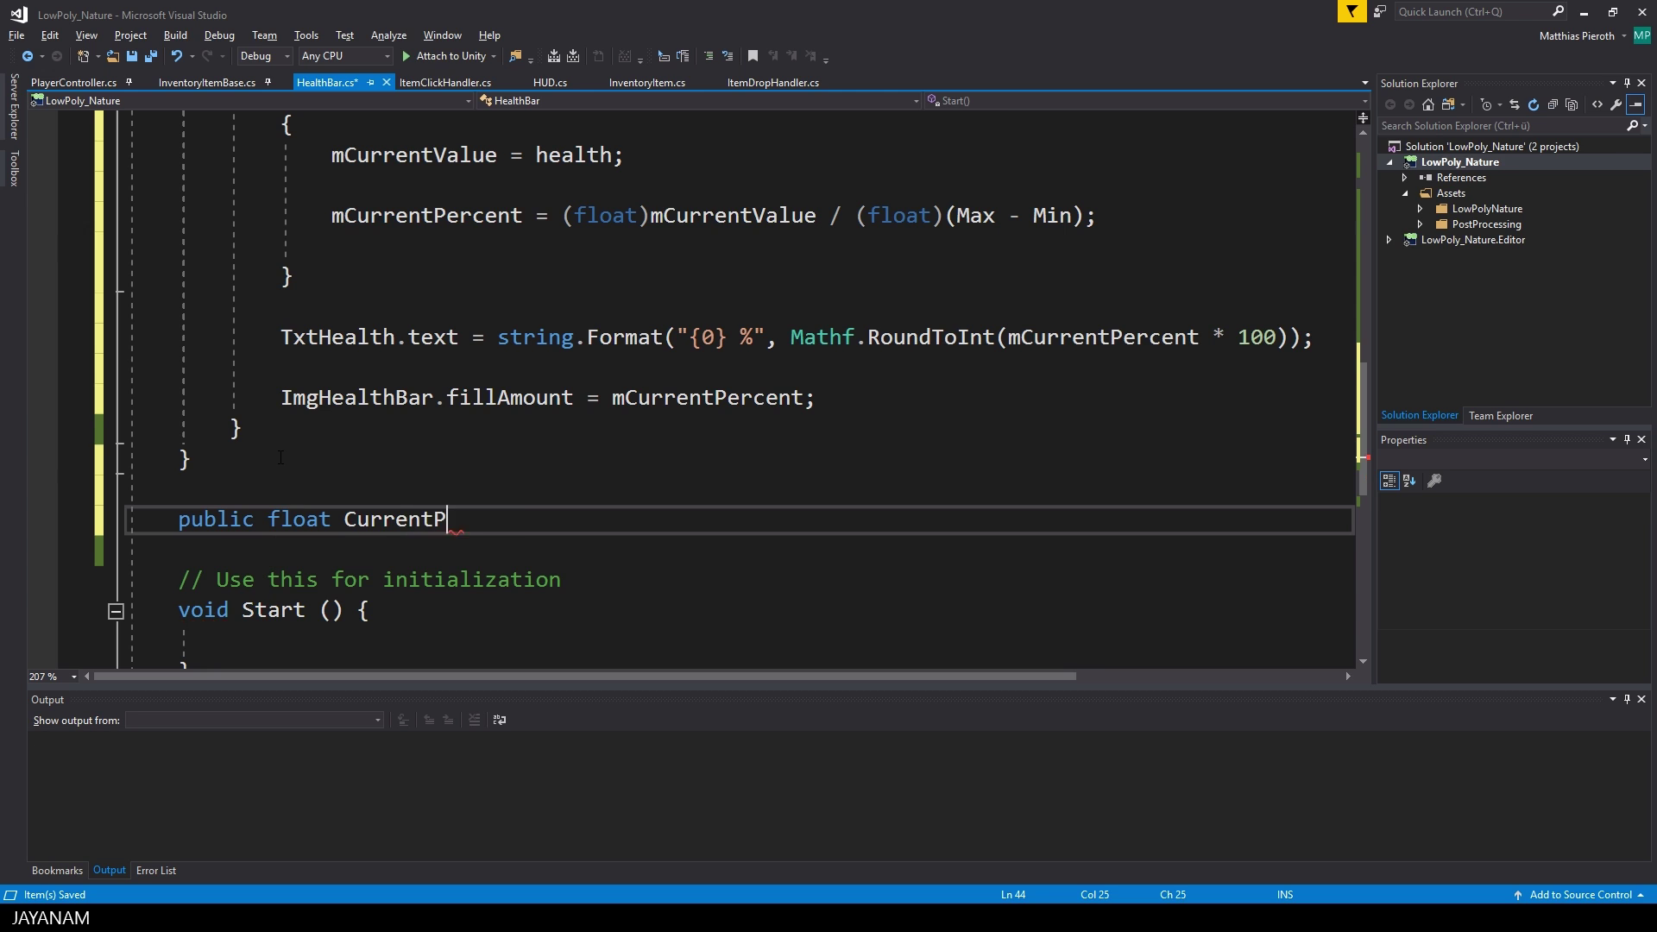
{"action": "type", "text": "ercent"}
{"action": "key", "text": "Return"}
{"action": "type", "text": "{"}
{"action": "key", "text": "Return"}
{"action": "type", "text": "get {  r"}
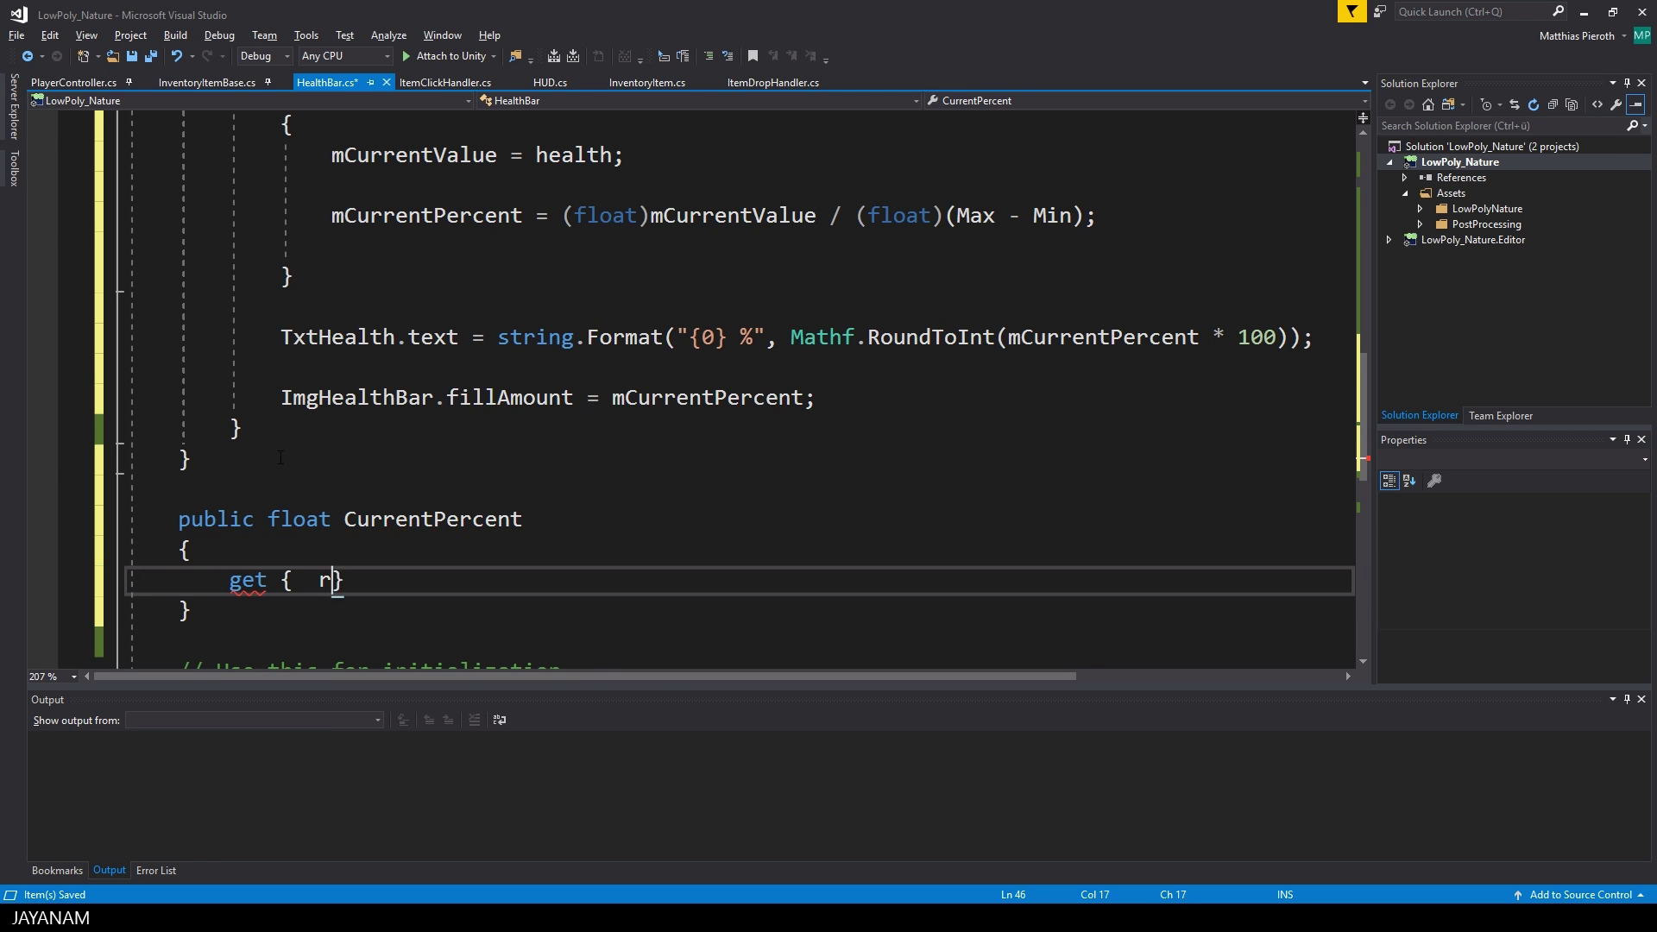
{"action": "type", "text": "eturn mCurrentPercent;"}
{"action": "key", "text": "Down"}
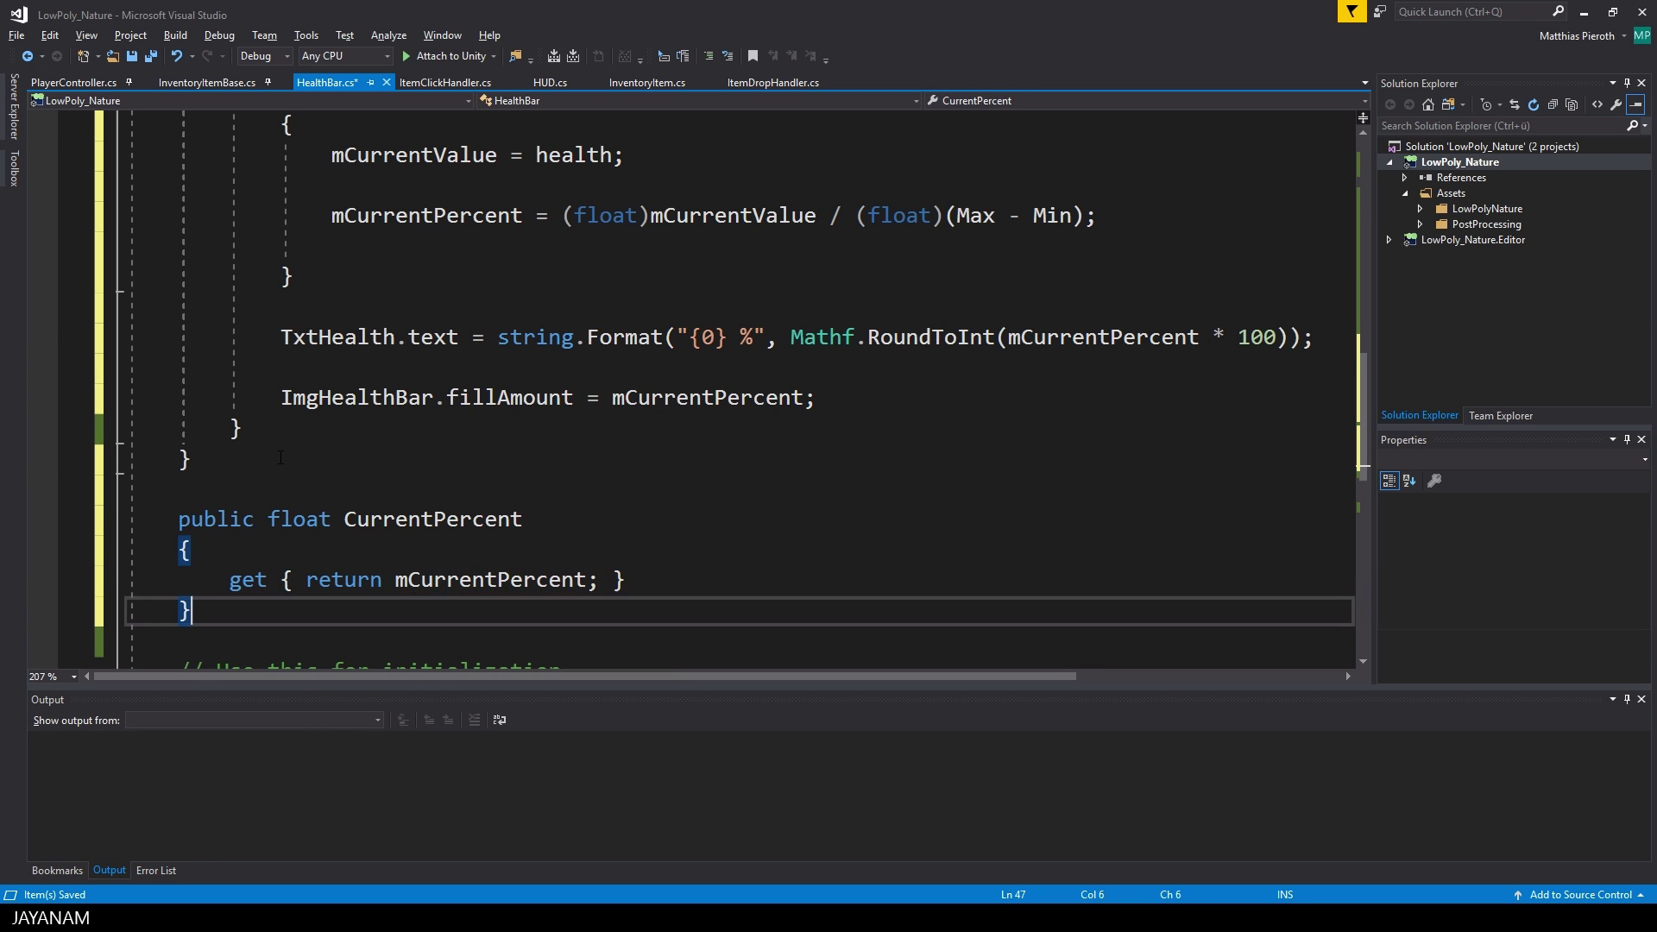
{"action": "key", "text": "Return"}
{"action": "key", "text": "Return"}
Add a public int CurrentValue property returning mCurrentValue, and save the script
{"action": "type", "text": "public int Current"}
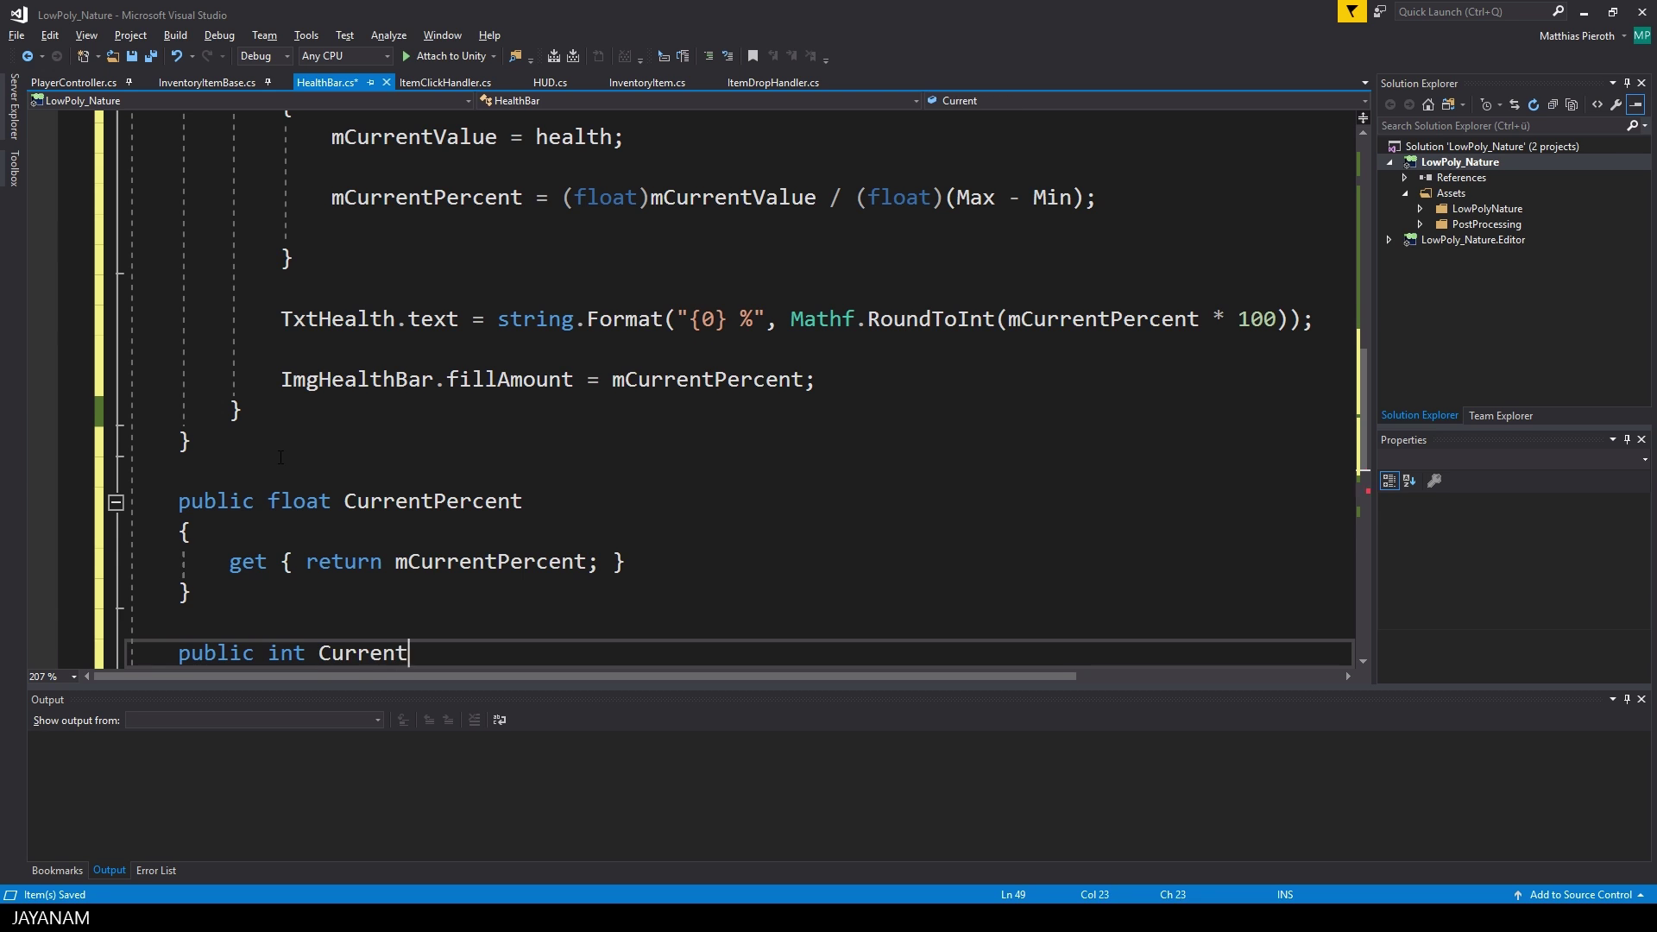
{"action": "type", "text": "ue"}
{"action": "key", "text": "Return"}
{"action": "type", "text": "{"}
{"action": "key", "text": "Return"}
{"action": "type", "text": "get"}
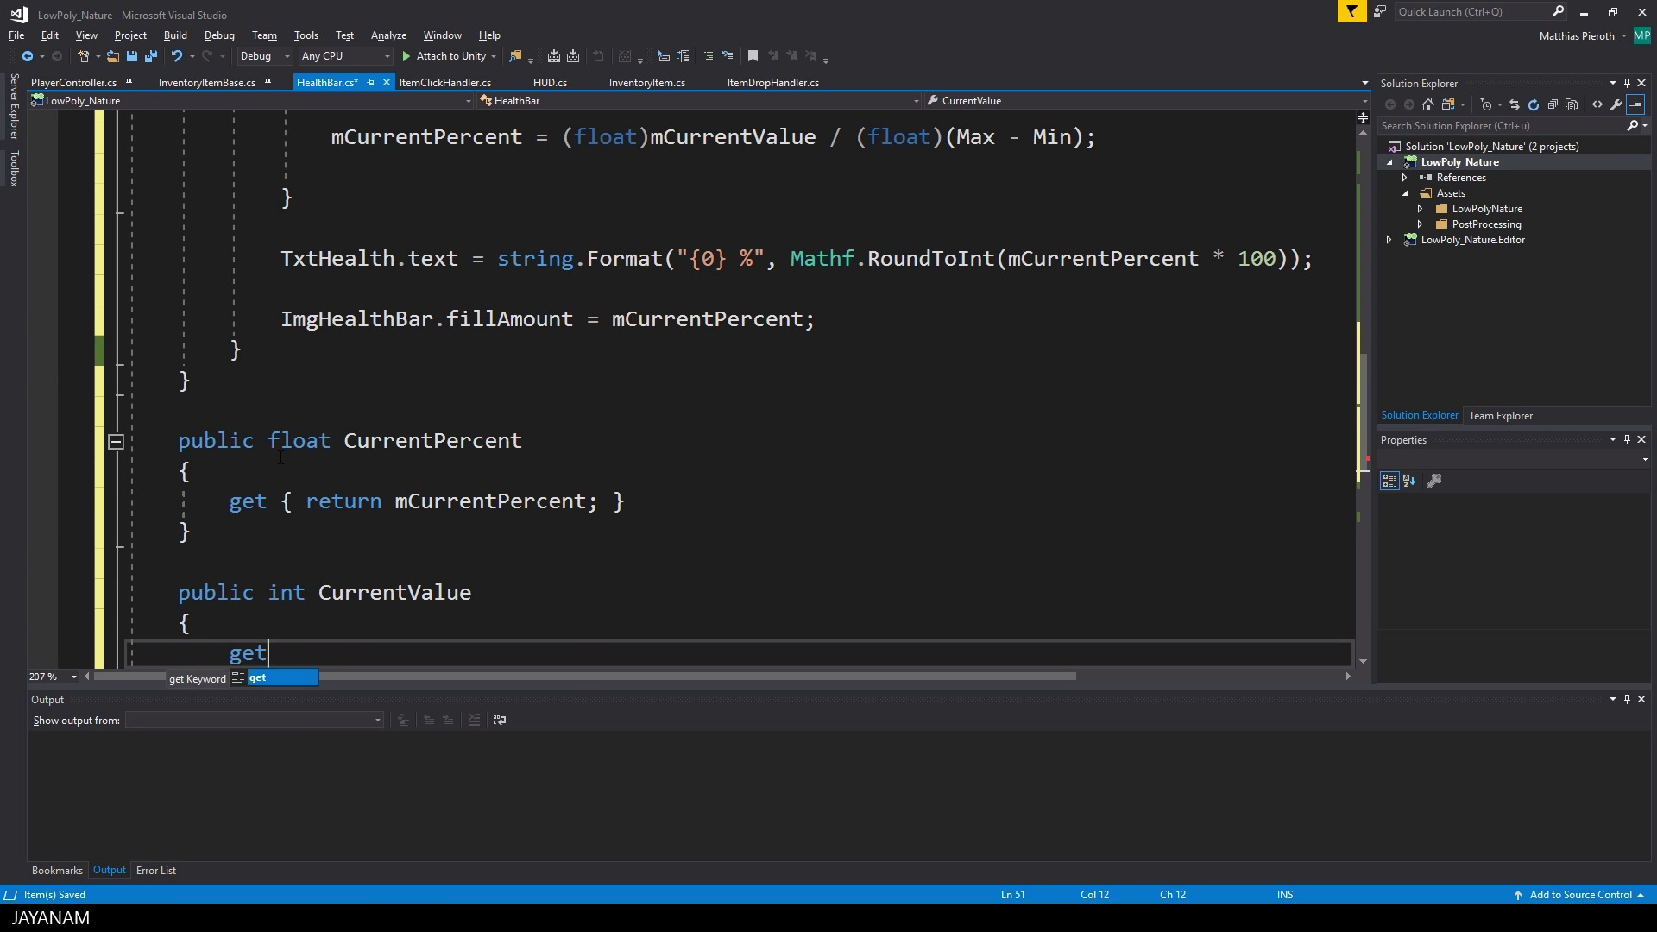
{"action": "type", "text": " {  return mCu"}
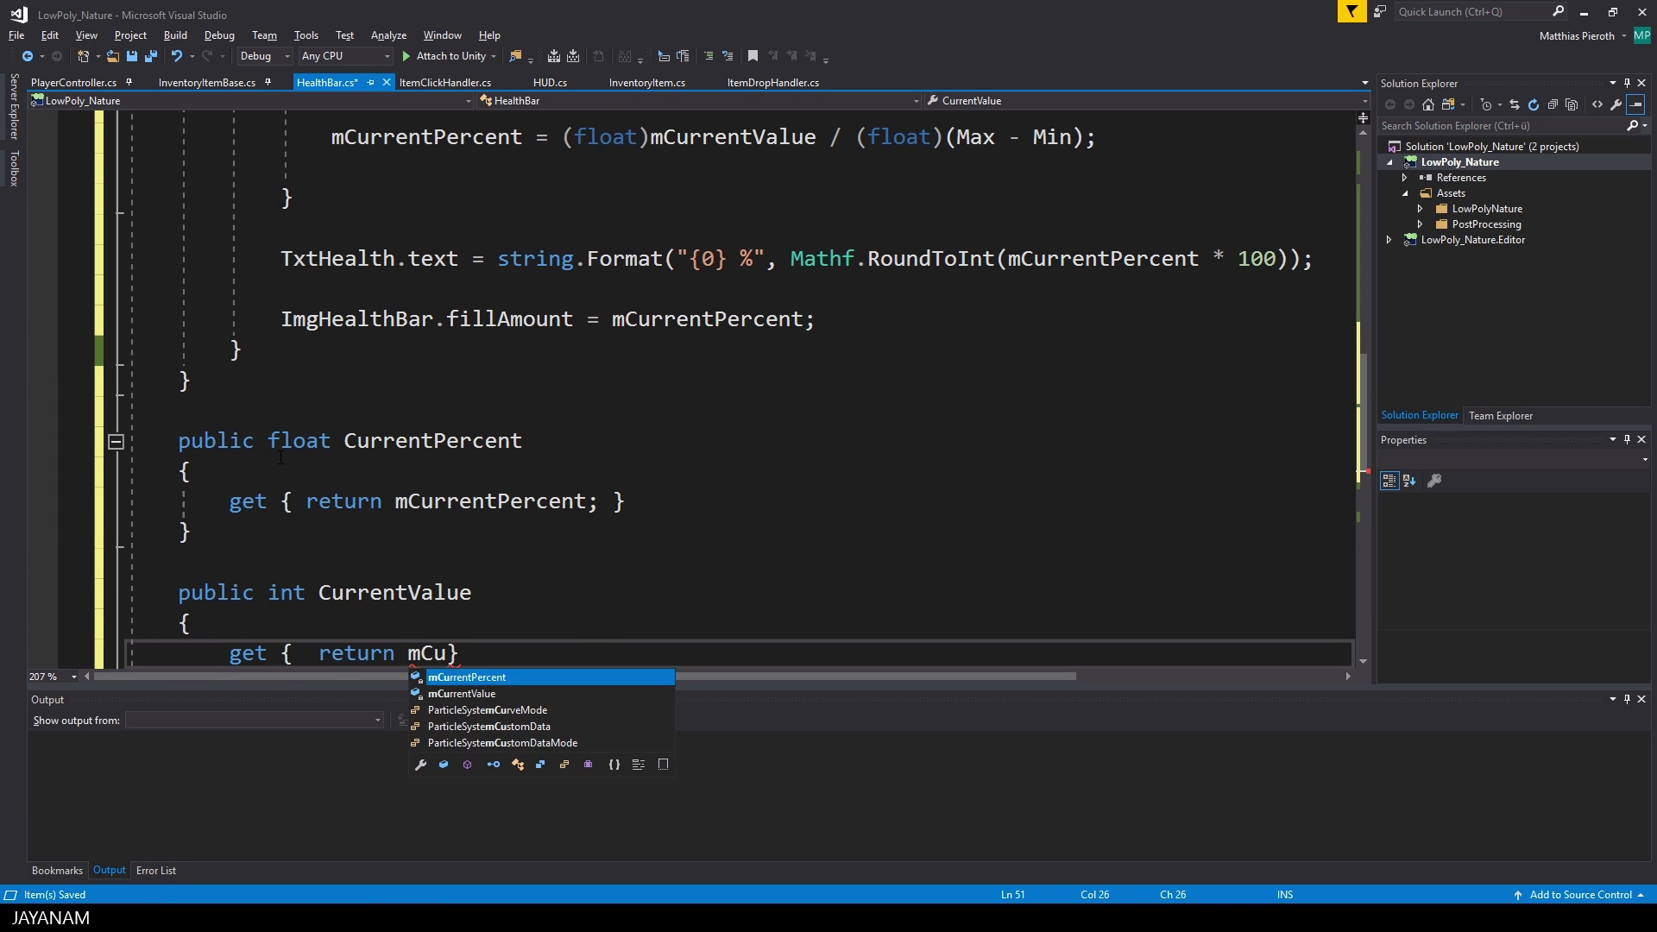
{"action": "type", "text": "rrentValue;"}
{"action": "key", "text": "ctrl+s"}
Set the Health Bar component's Max value to 100 in the Unity Inspector
{"action": "scroll", "coordinate": [1345, 671], "scroll_direction": "down", "scroll_amount": 1}
{"action": "key", "text": "alt+Tab"}
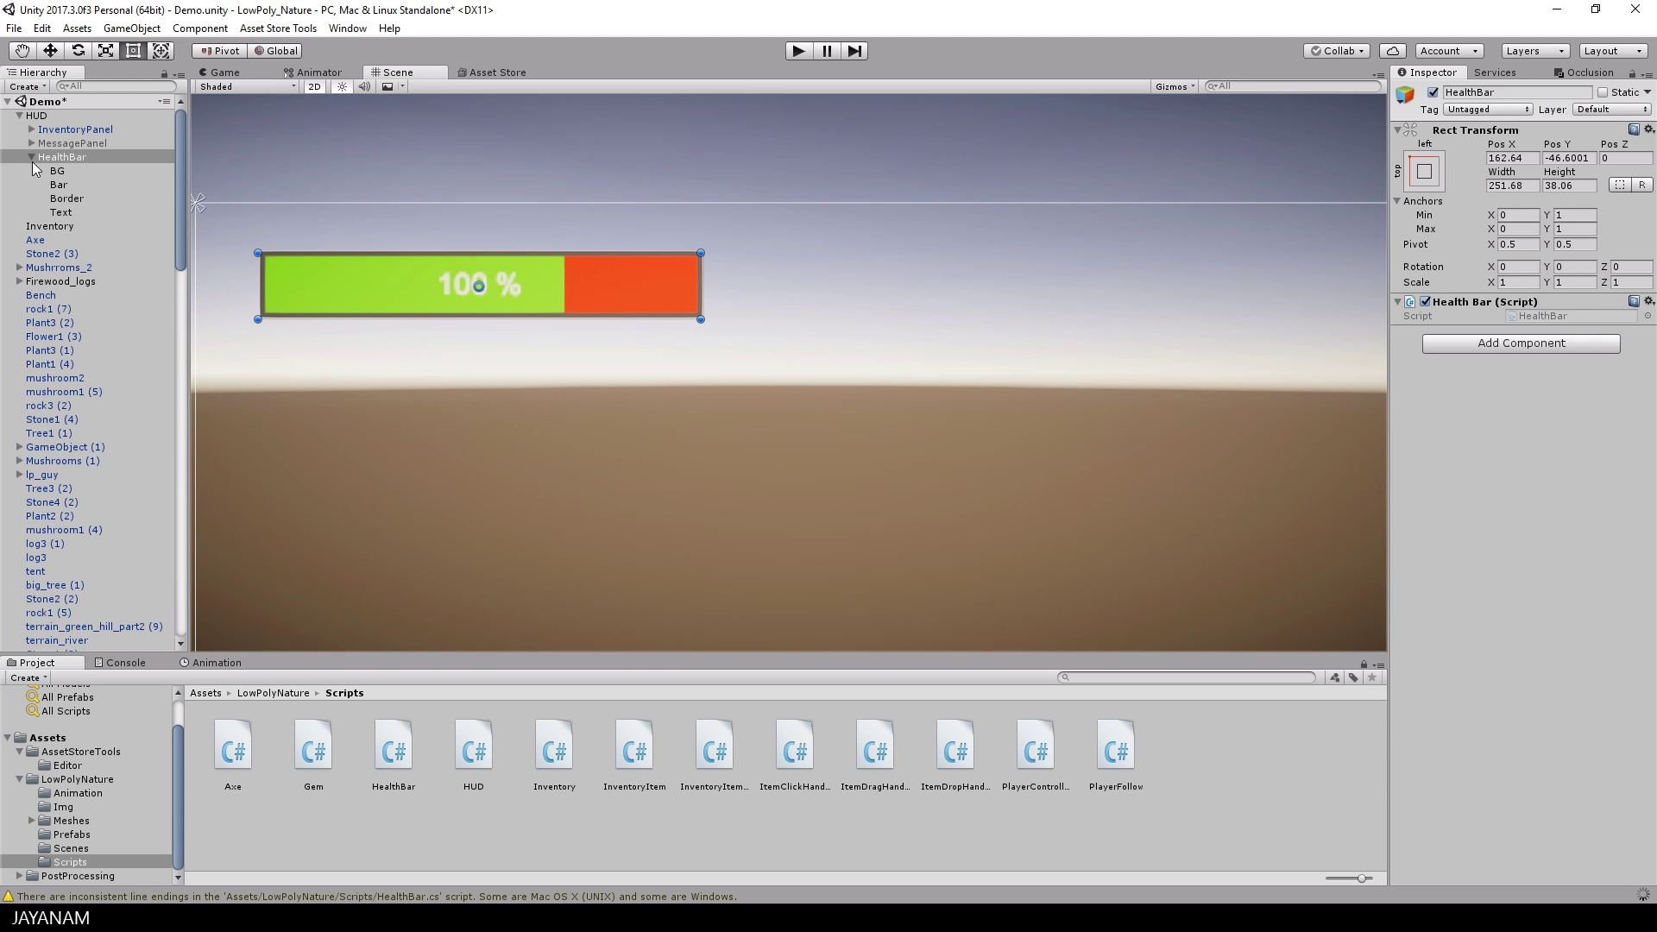
{"action": "left_click", "coordinate": [1543, 318]}
{"action": "type", "text": "100"}
{"action": "key", "text": "Return"}
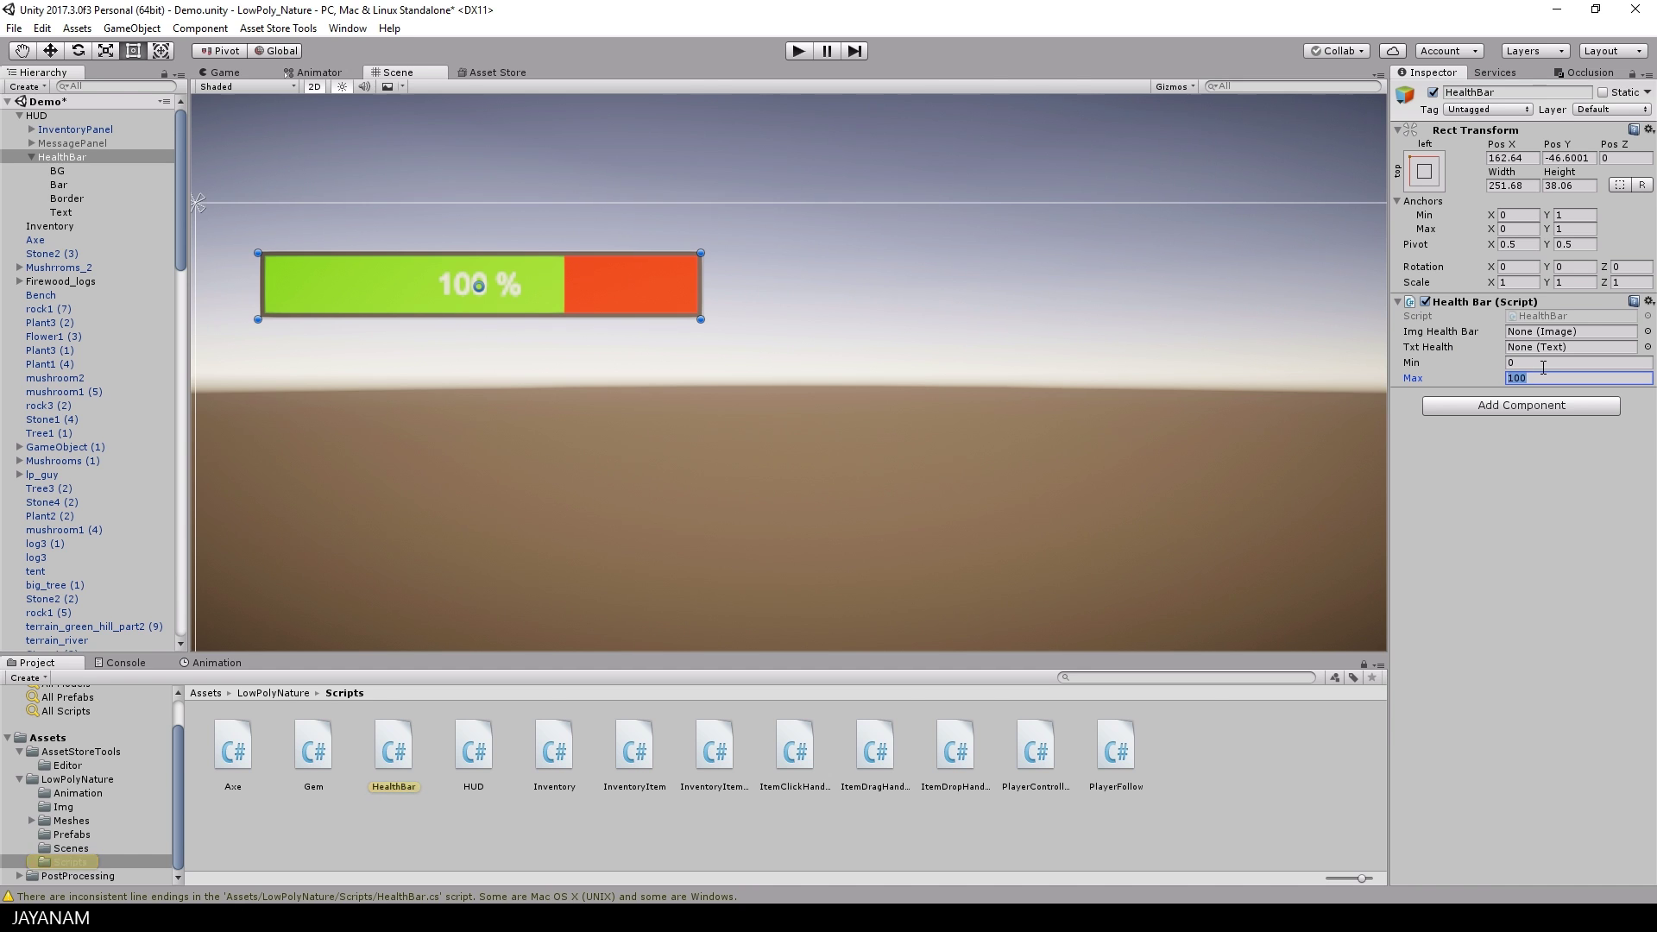
Assign Bar to Img Health Bar, then select Bar to check its Fill Amount
{"action": "mouse_move", "coordinate": [58, 185]}
{"action": "left_mouse_down"}
{"action": "mouse_move", "coordinate": [1571, 332]}
{"action": "mouse_move", "coordinate": [1538, 351]}
{"action": "left_mouse_up"}
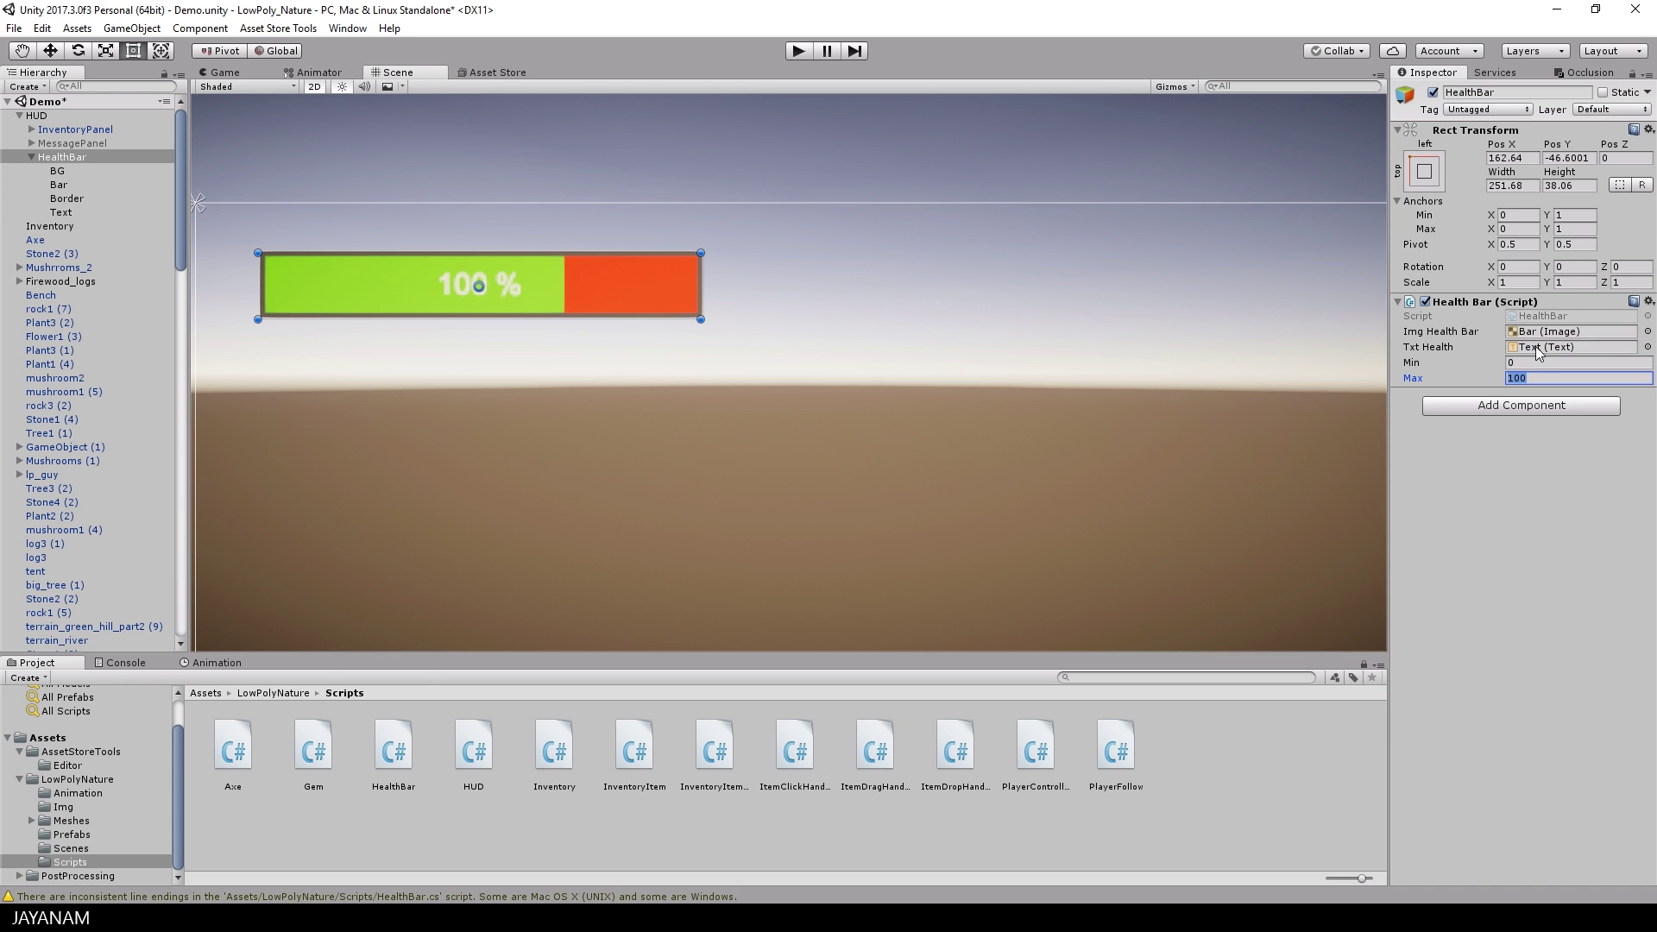
{"action": "left_click", "coordinate": [59, 184]}
{"action": "left_click", "coordinate": [1628, 447]}
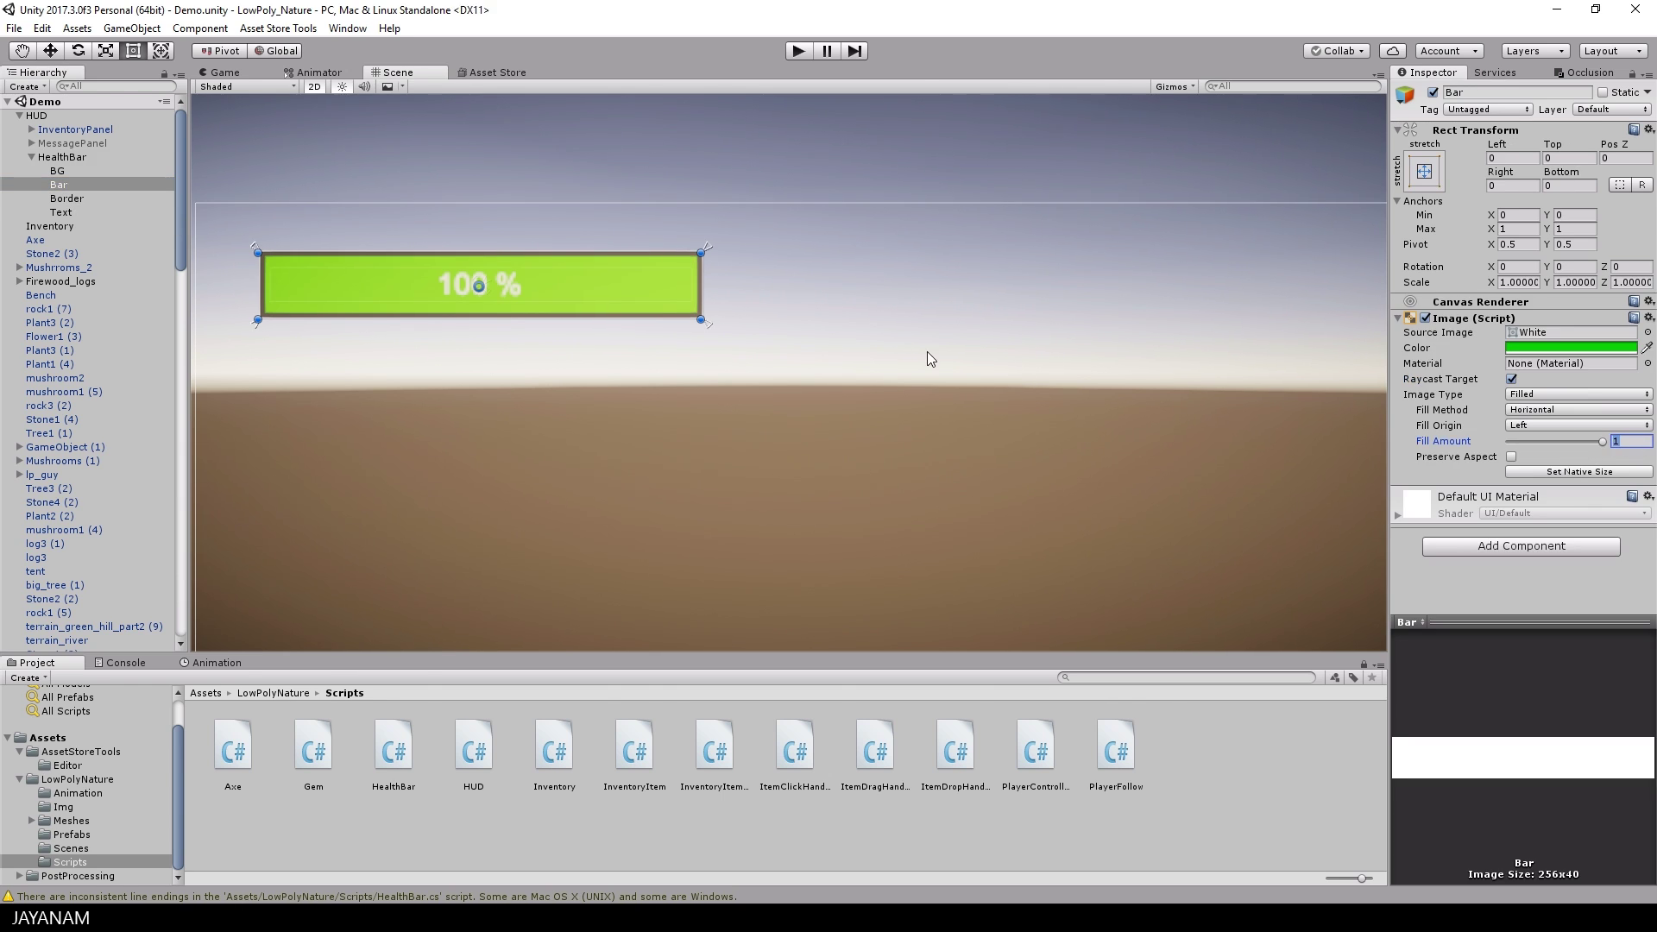
Add a SetHealth(41); call inside Start() using IntelliSense completion
{"action": "key", "text": "alt+Tab"}
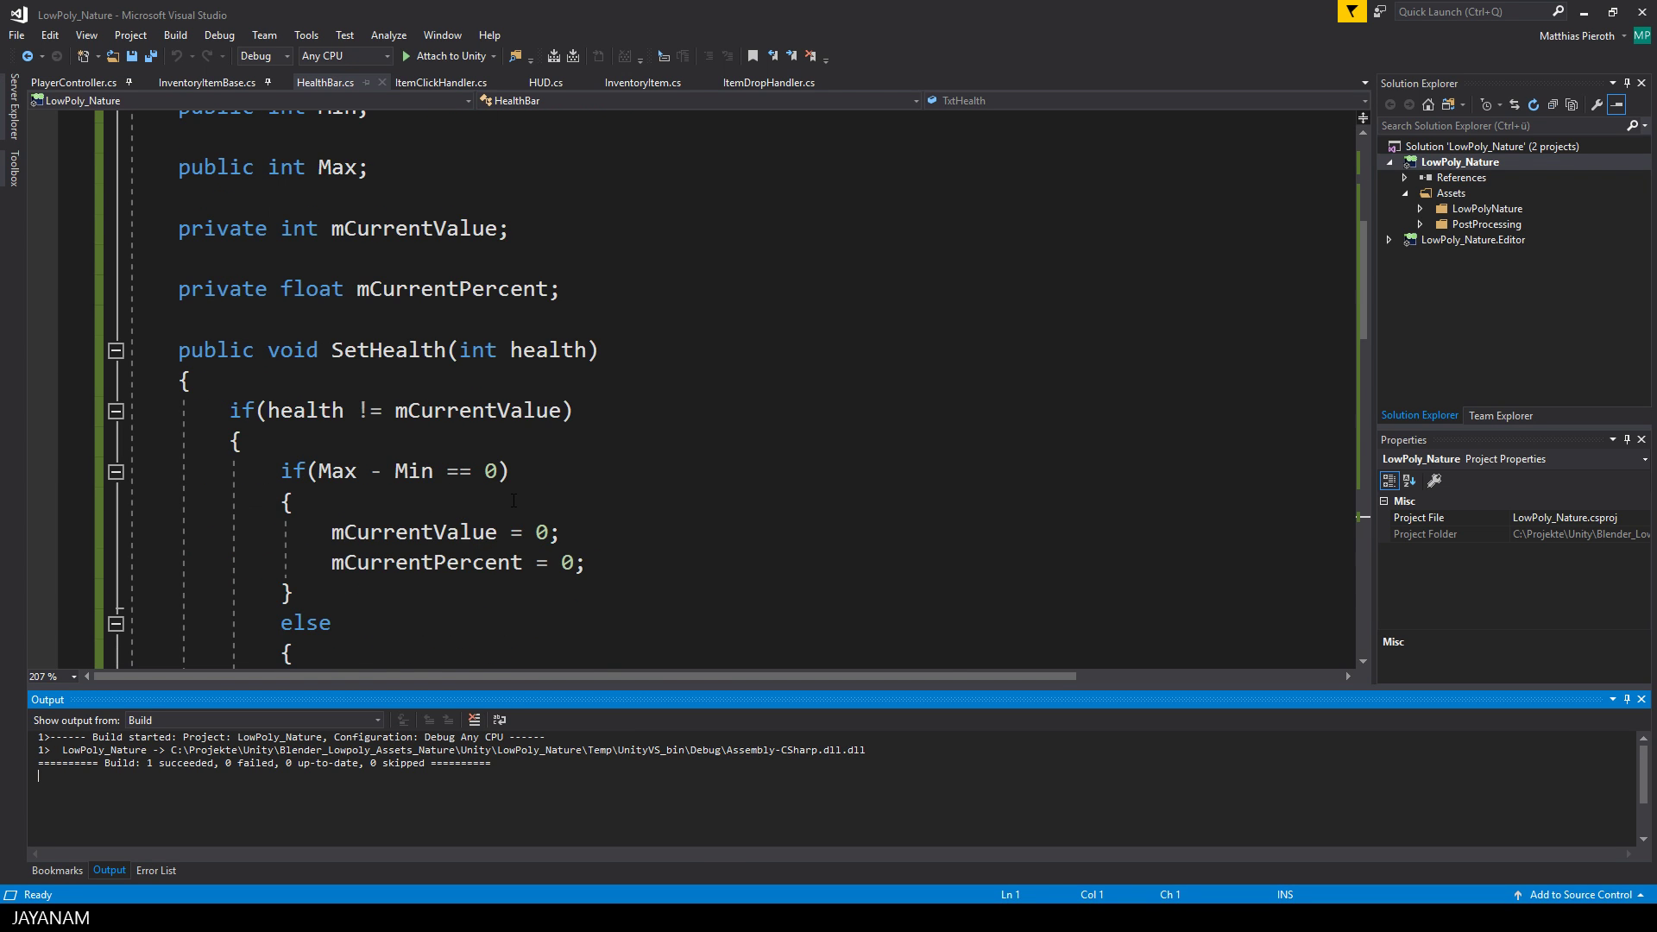
{"action": "scroll", "coordinate": [392, 511], "scroll_direction": "down", "scroll_amount": 10}
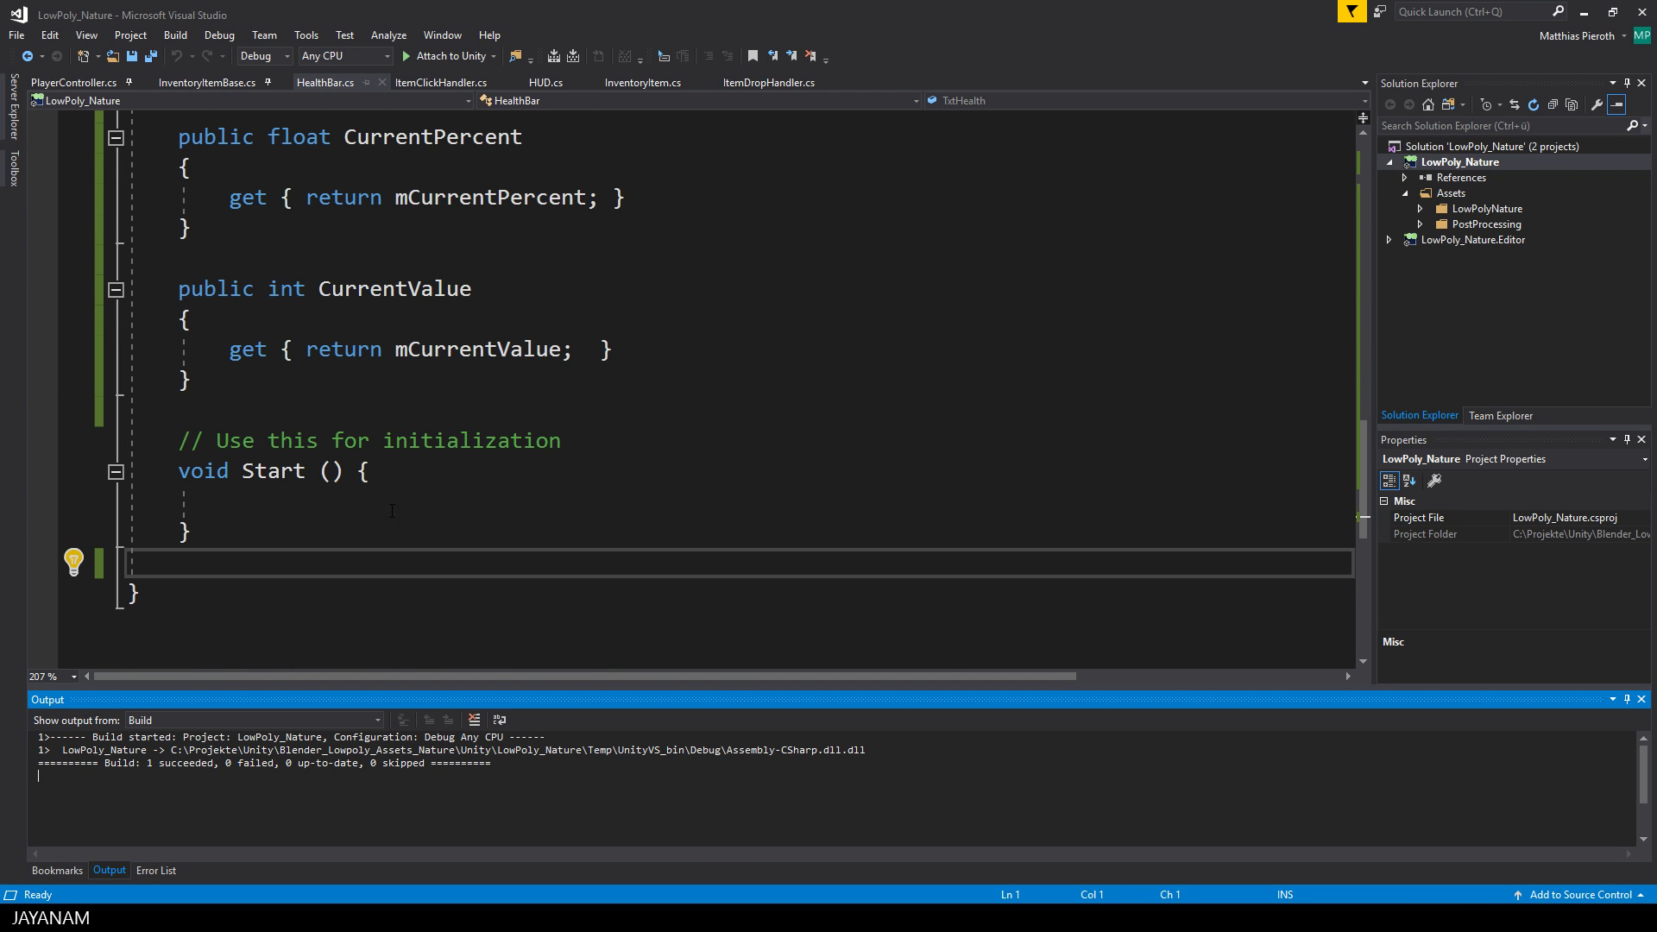
{"action": "left_click", "coordinate": [392, 511]}
{"action": "type", "text": "Set"}
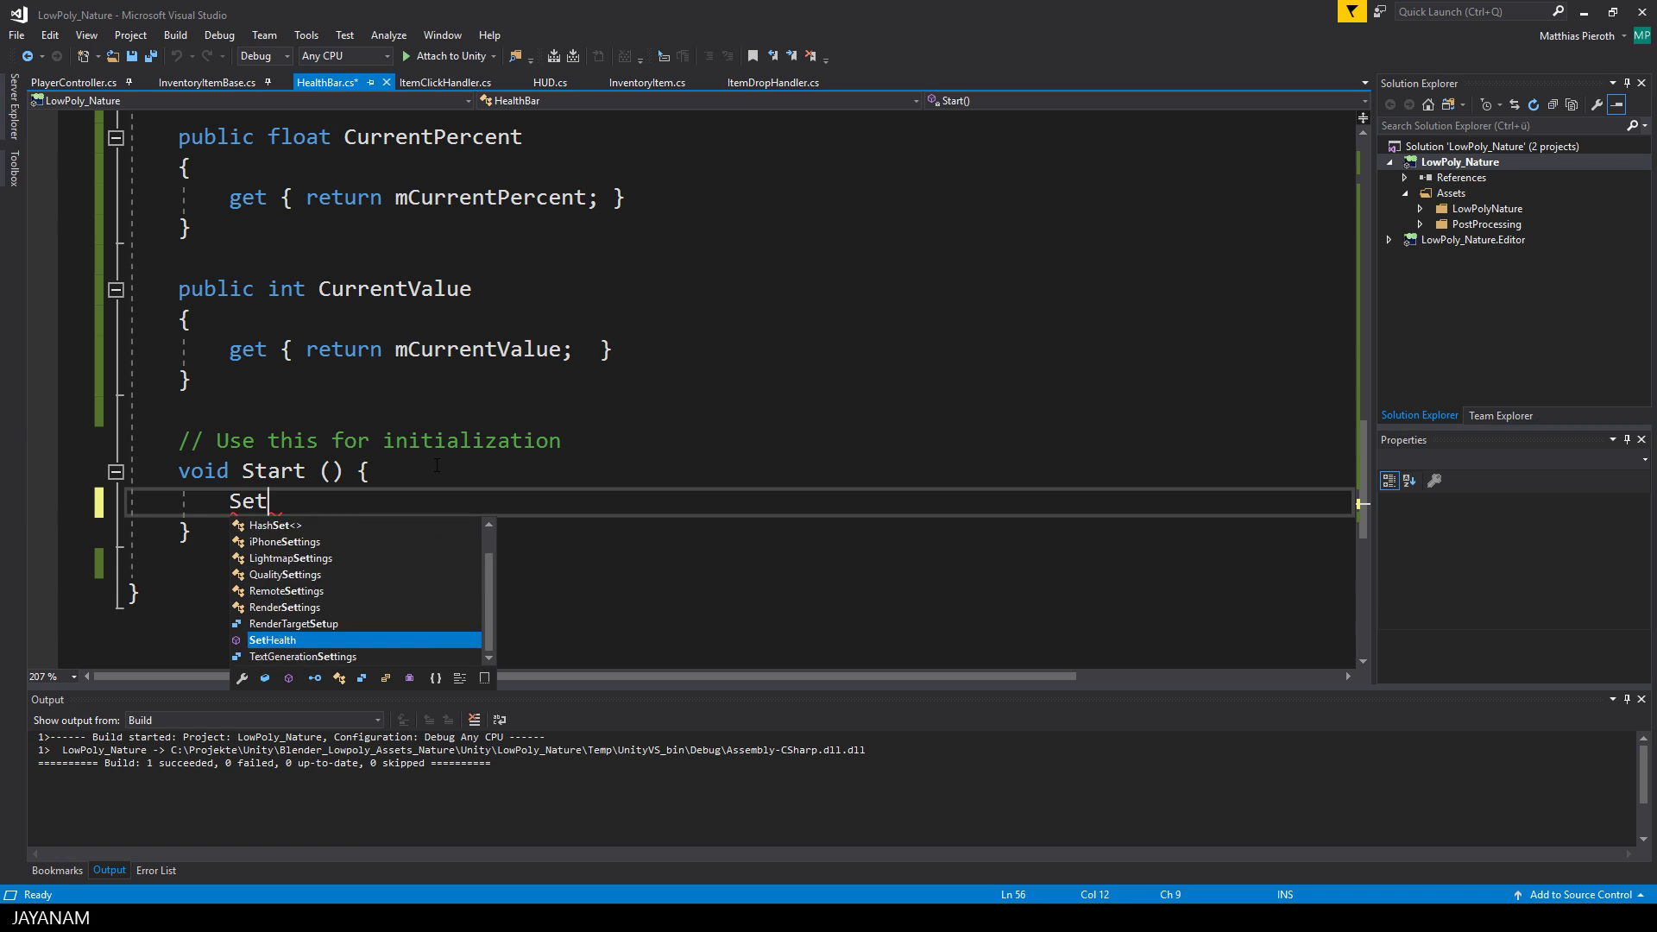
{"action": "type", "text": "He"}
{"action": "key", "text": "Tab"}
{"action": "type", "text": "("}
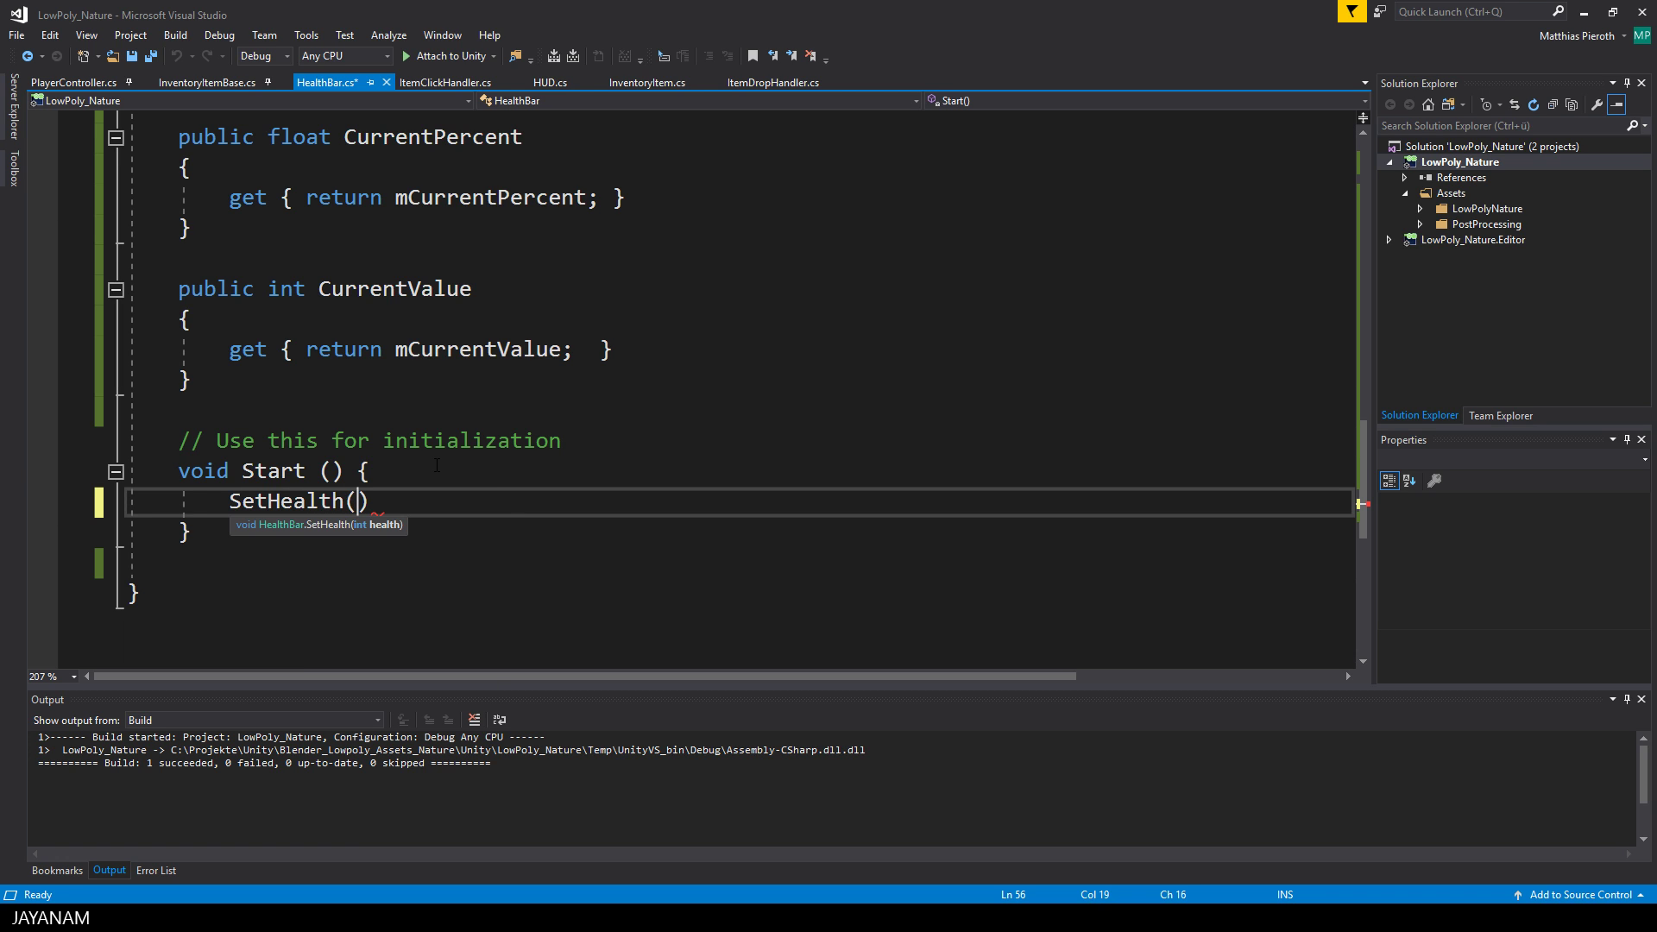
{"action": "type", "text": "41);"}
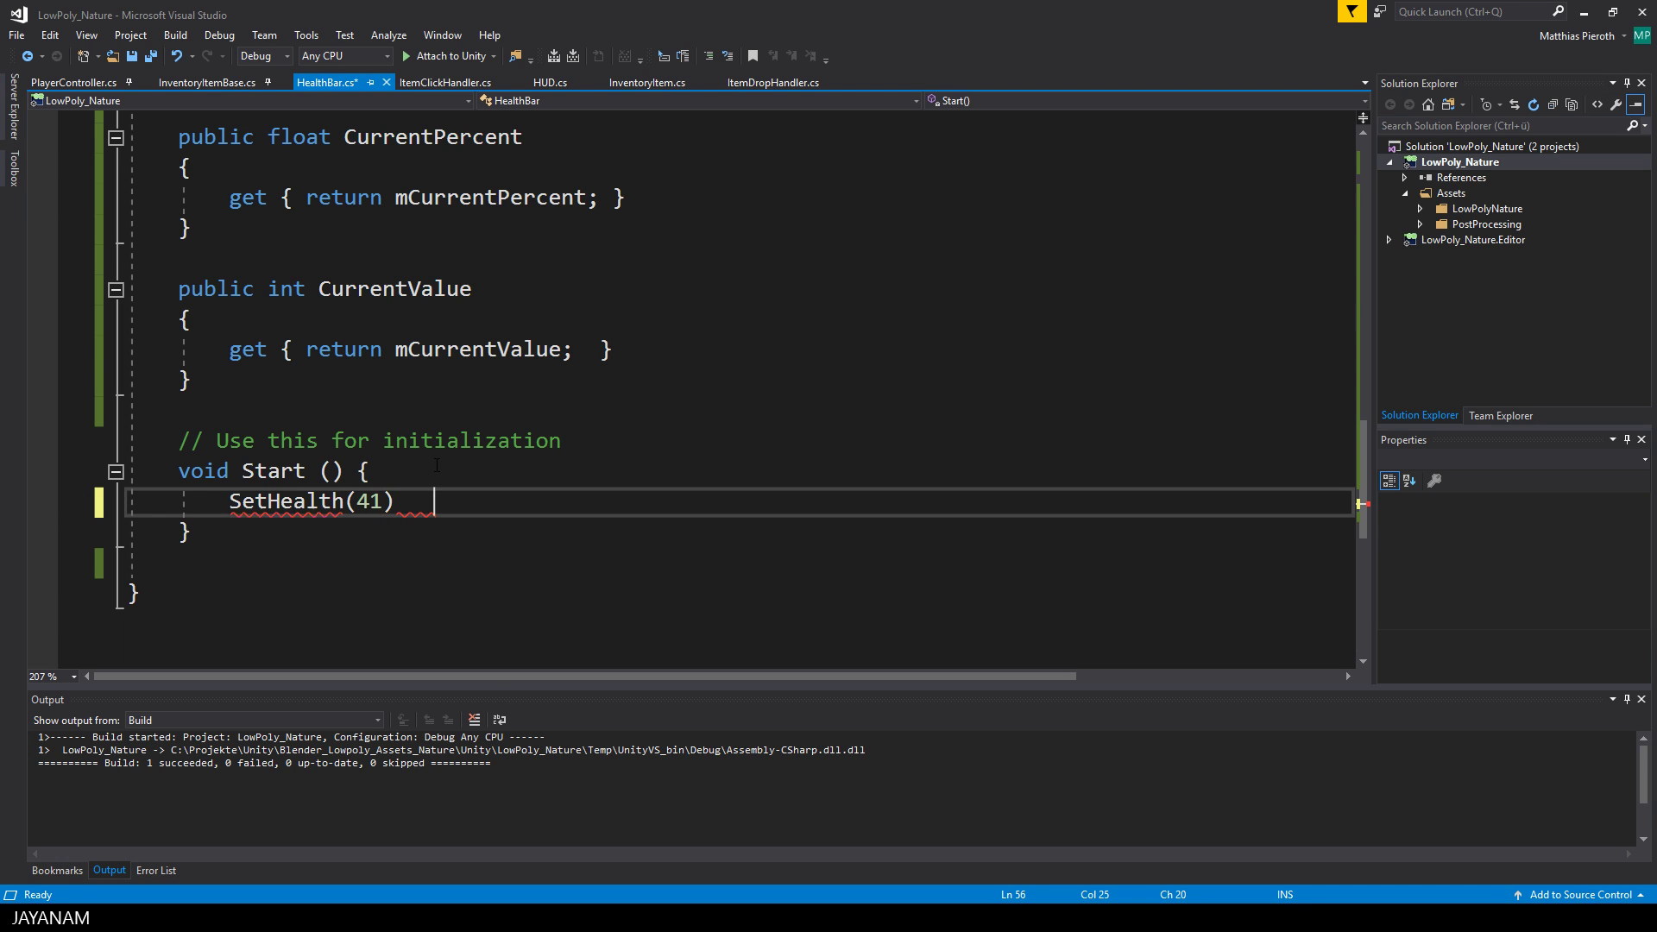
Save the script and run the game in Unity play mode, showing 41% health
{"action": "key", "text": "ctrl+s"}
{"action": "key", "text": "alt+Tab"}
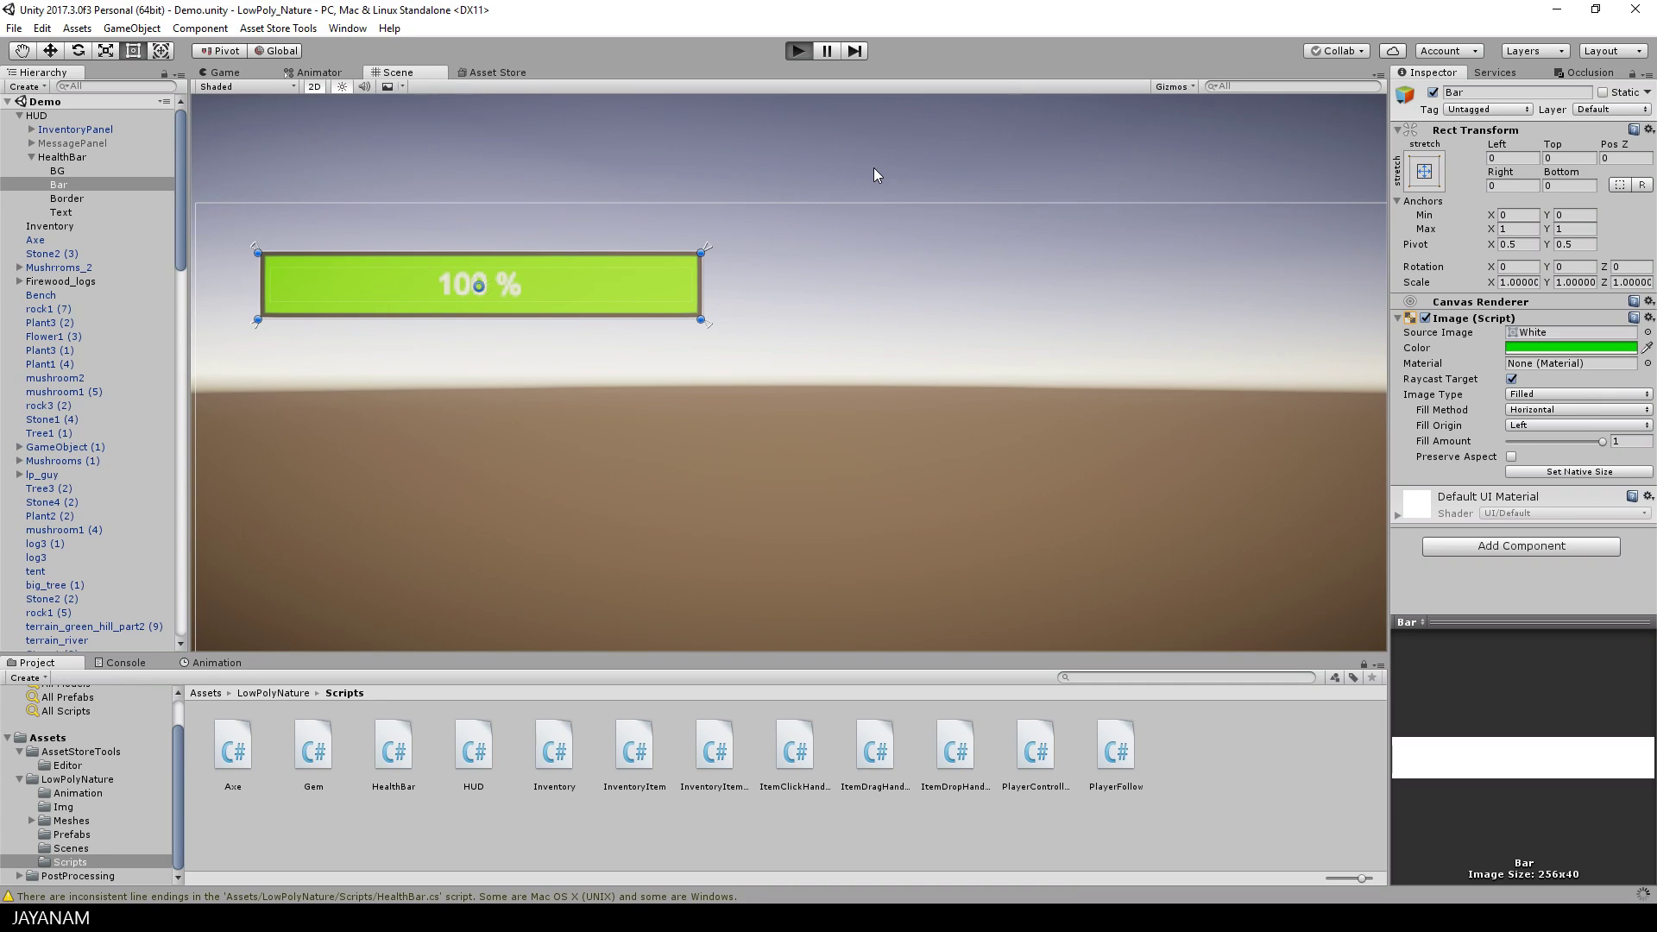
{"action": "key", "text": "ctrl+p"}
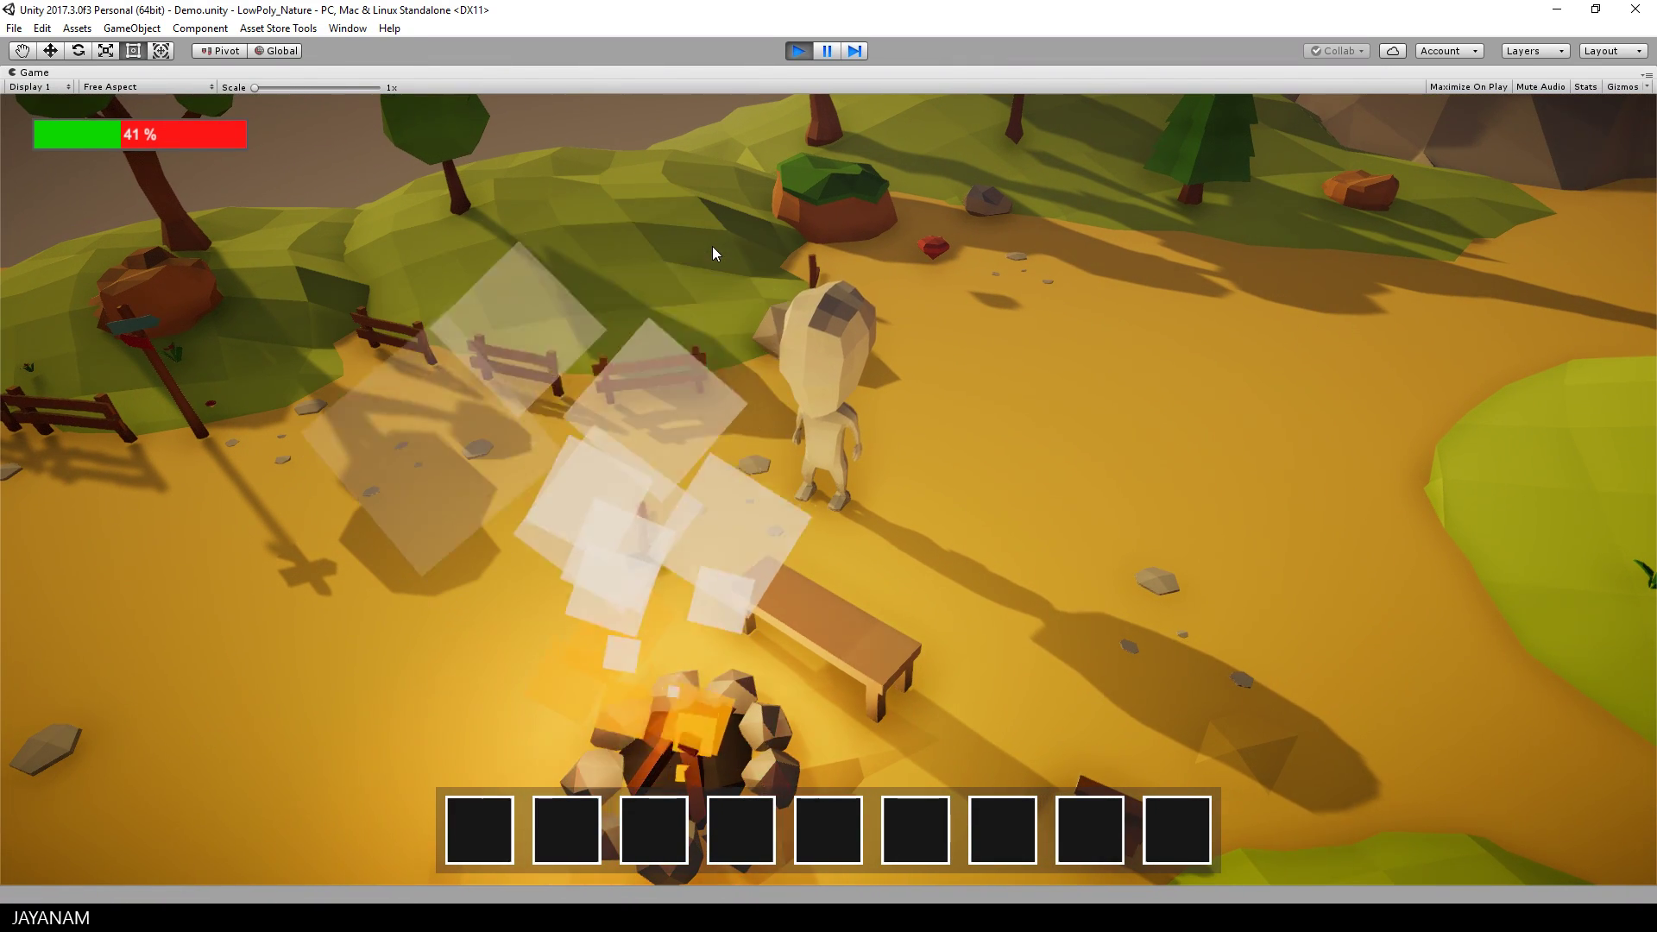
Walk the character to the axe, pick it up with F, then walk to the campfire
{"action": "key", "text": "a"}
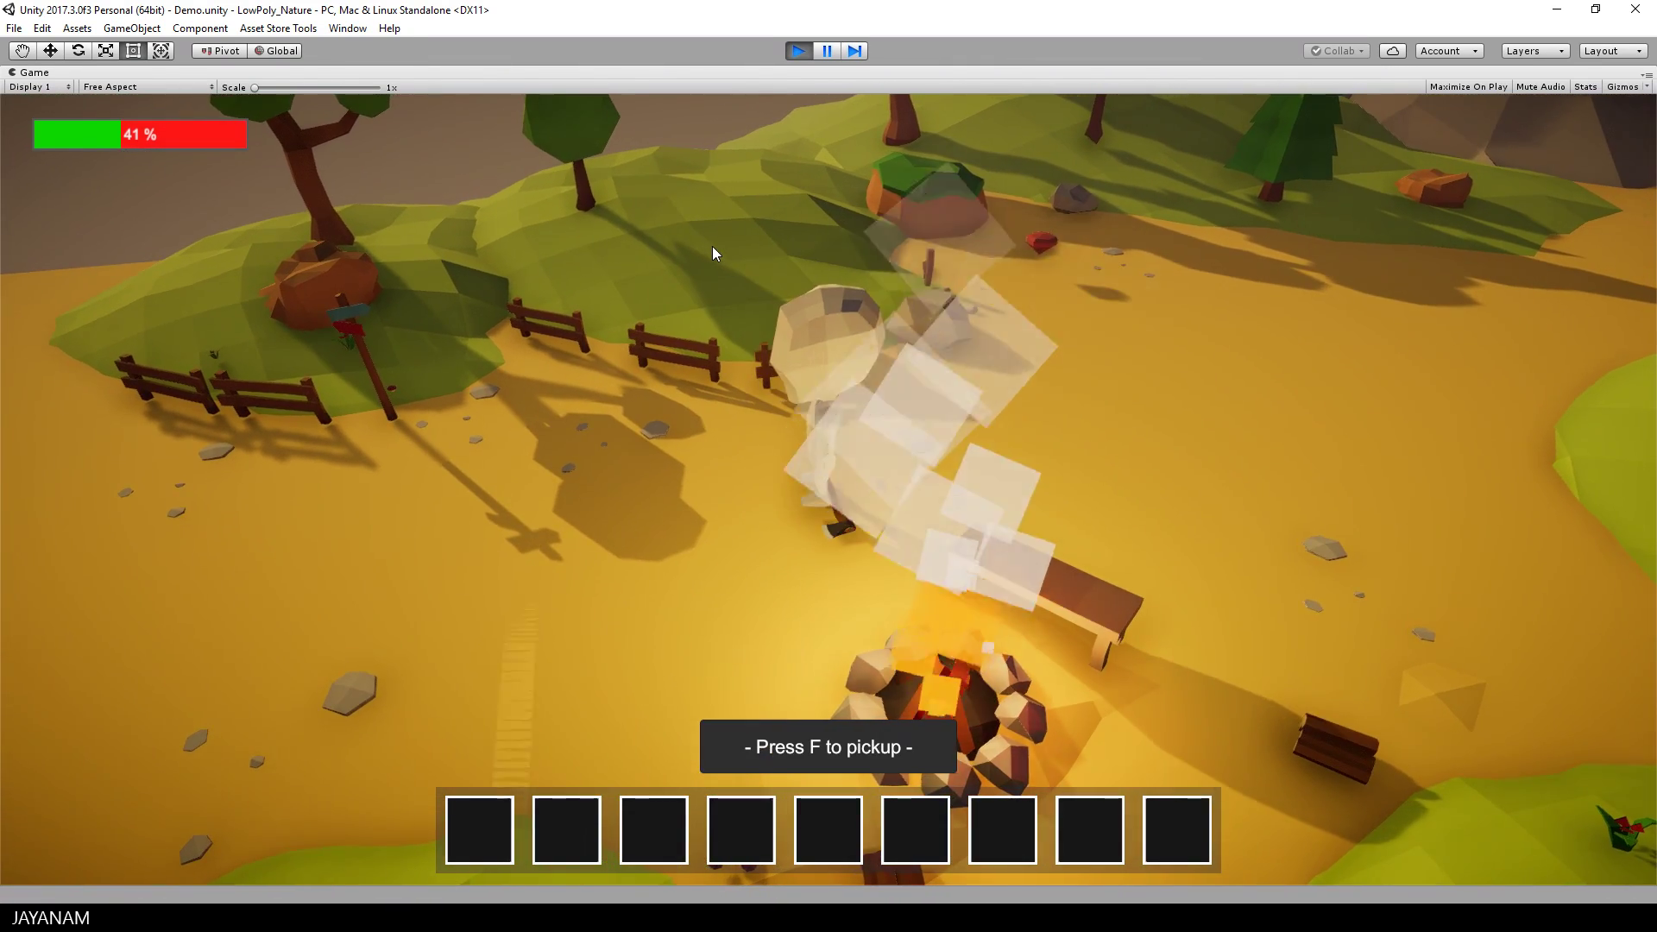
{"action": "key", "text": "f"}
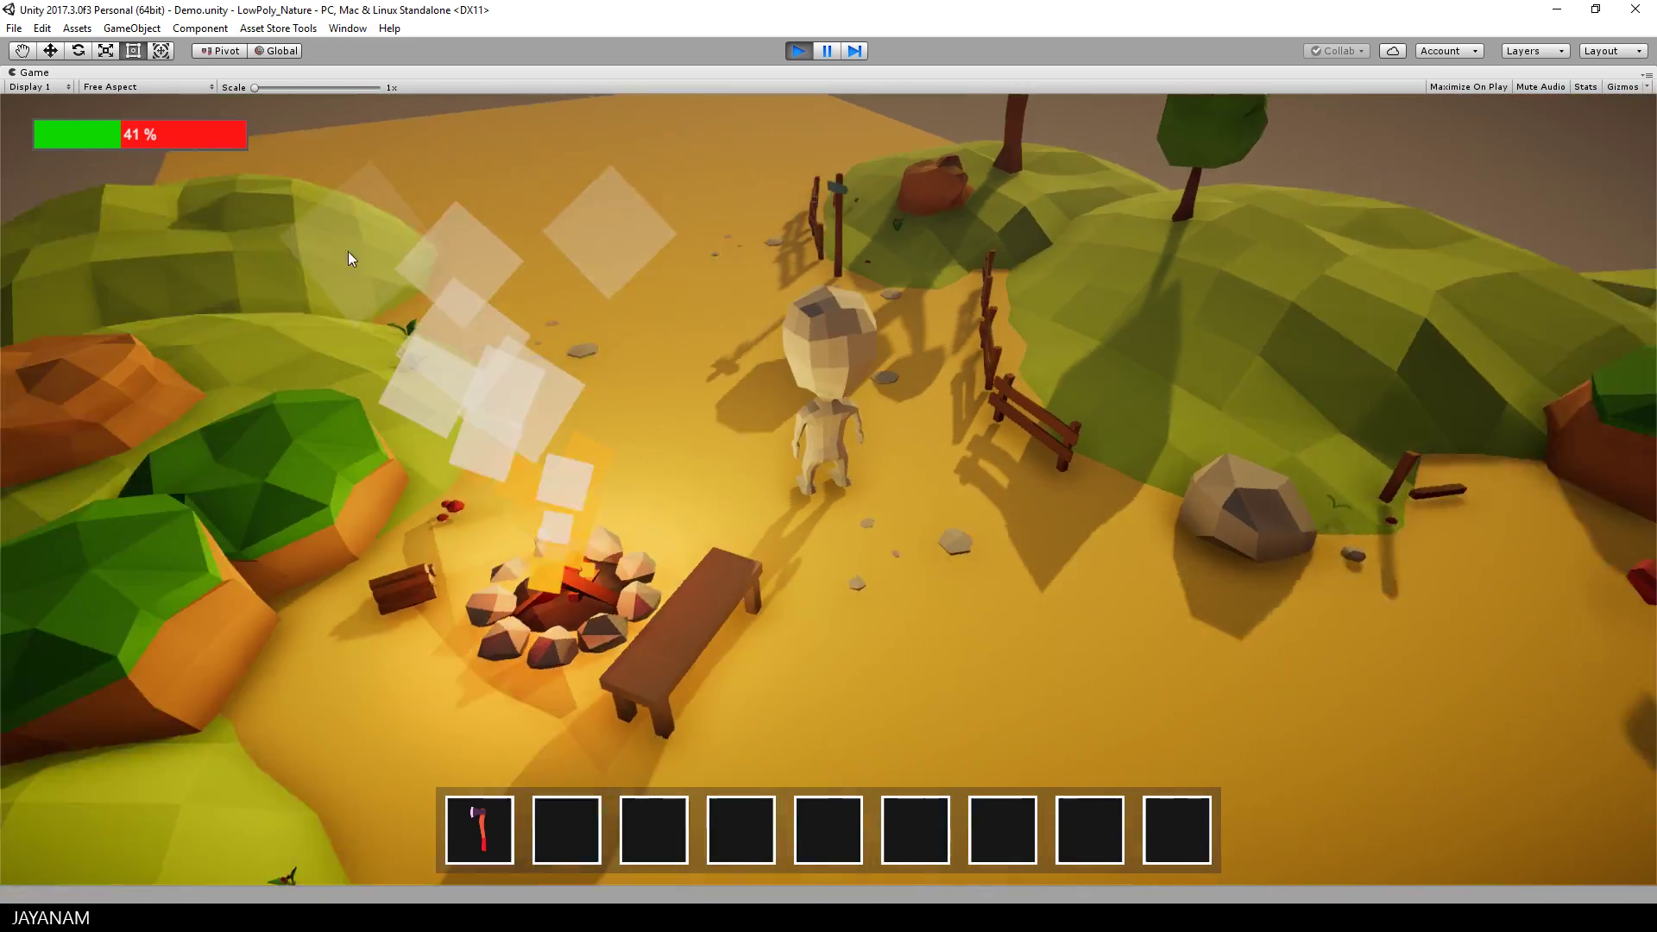
{"action": "key", "text": "w"}
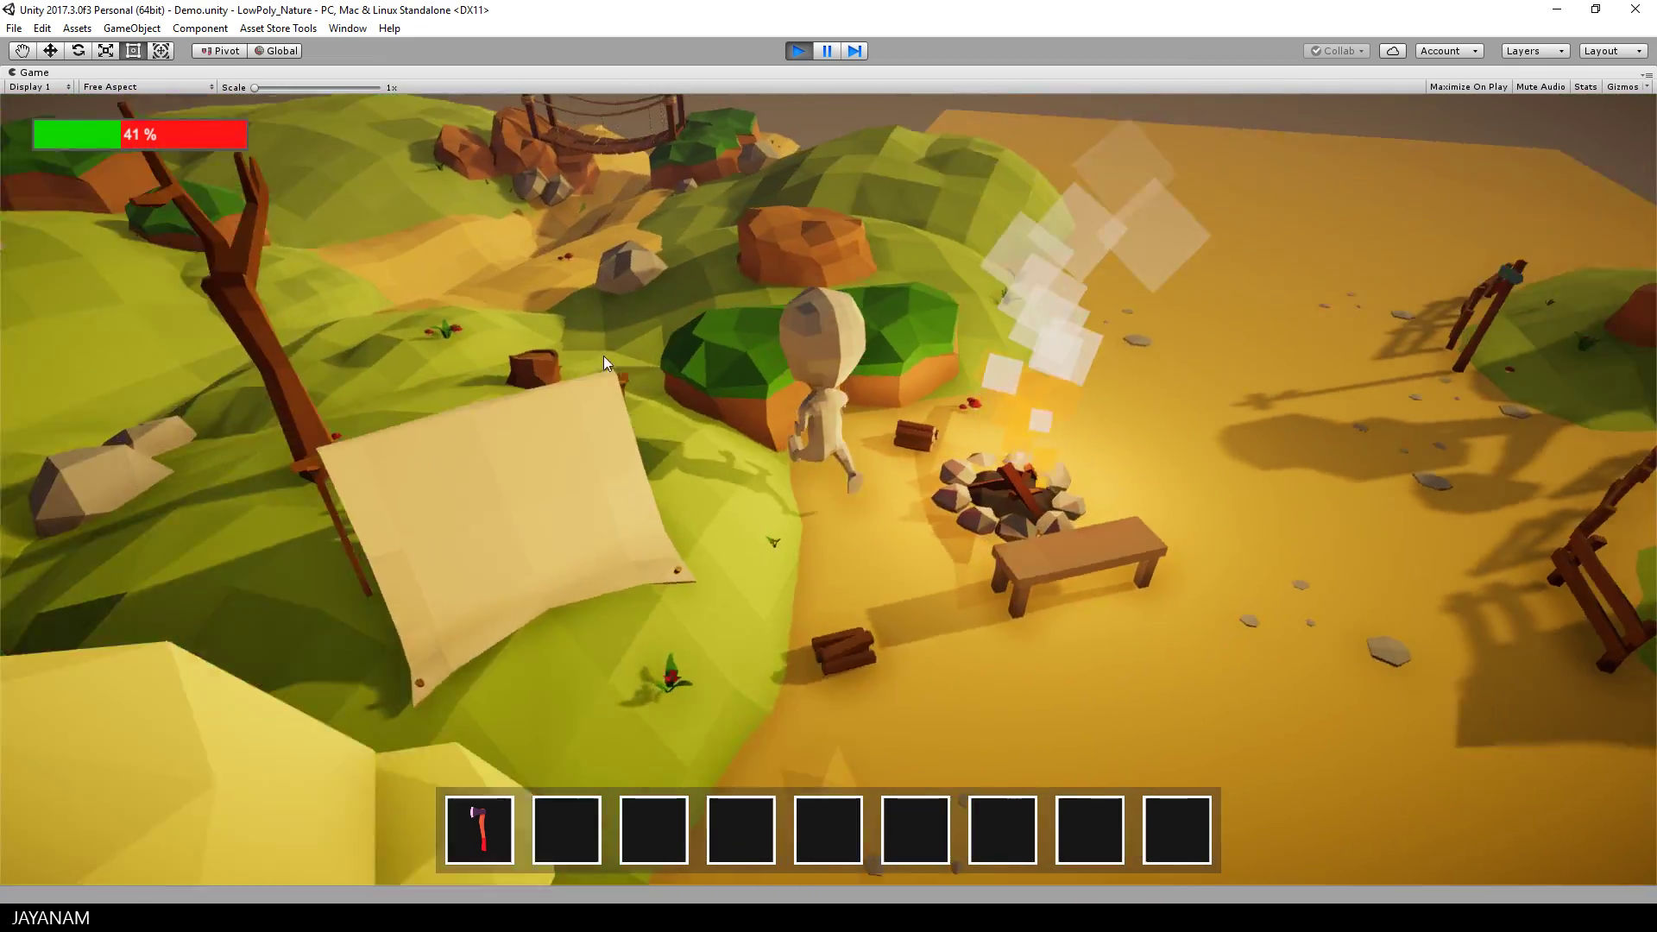
{"action": "key", "text": "w"}
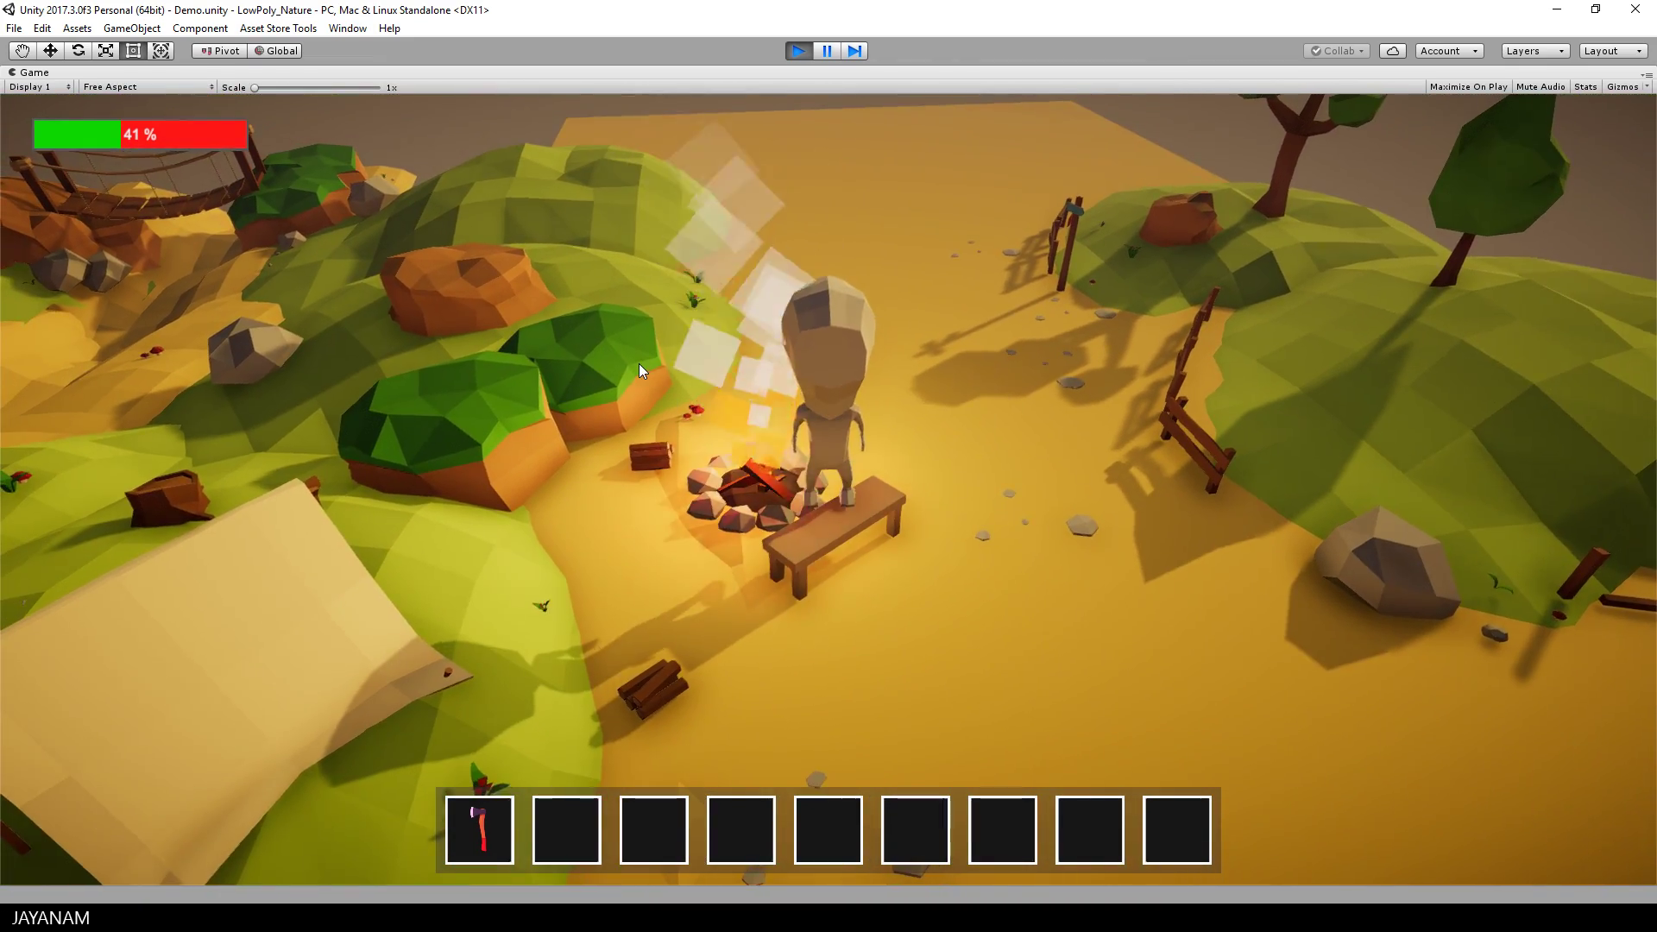